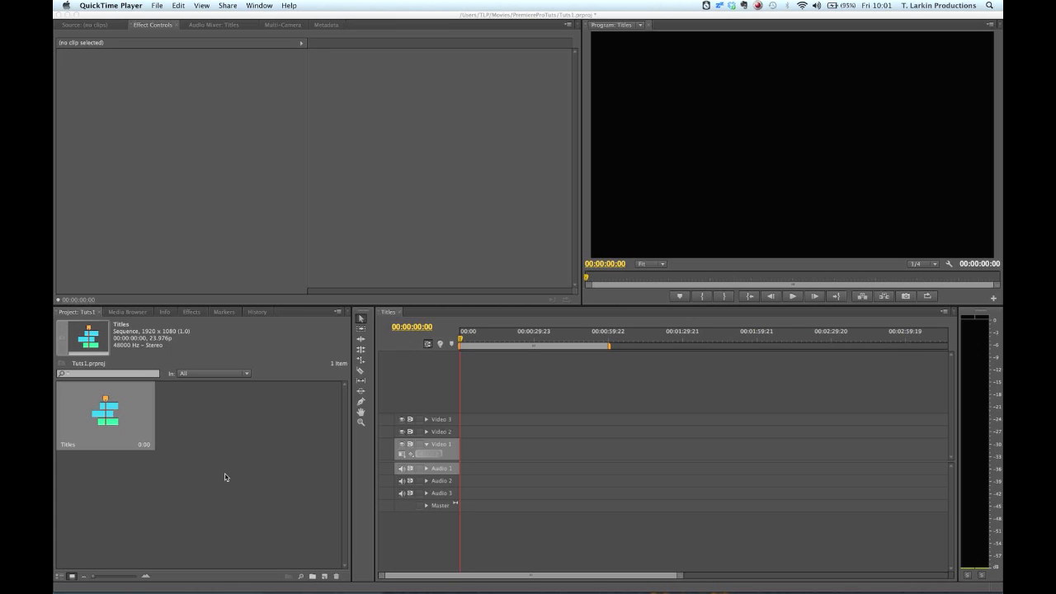
Step: Import the audio file "Klaypex - When Im Alone (Ellie Goulding).mp3" from the Downloads folder into the project
double_click(226, 476)
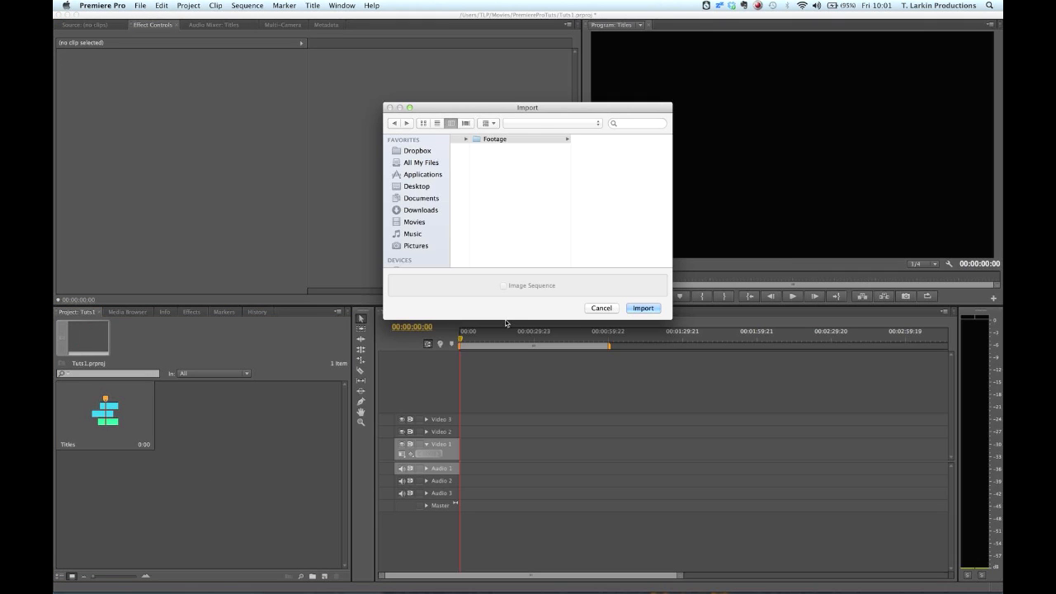
click(425, 209)
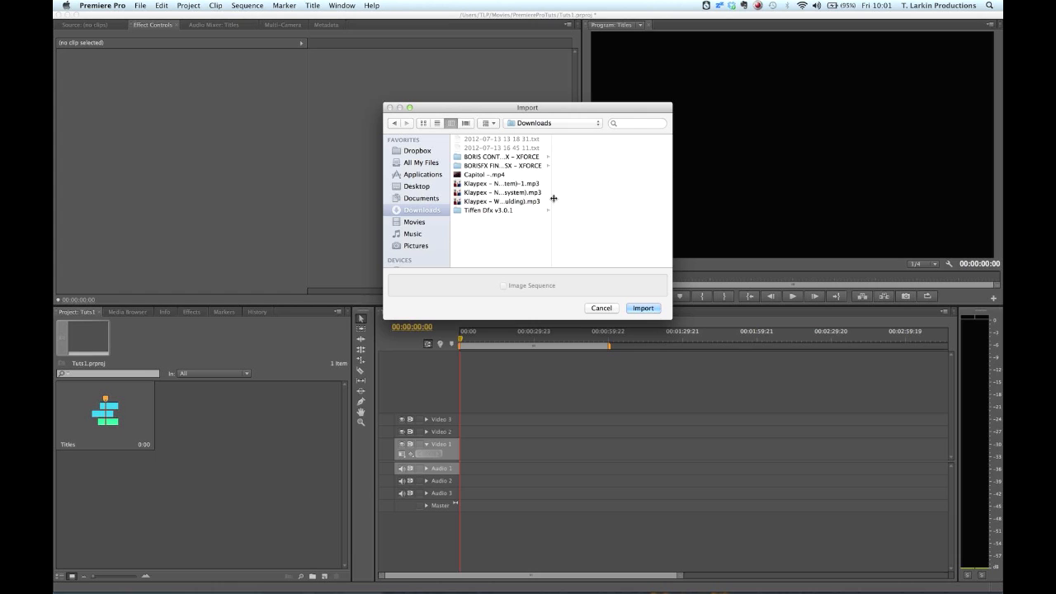
drag(551, 197, 632, 198)
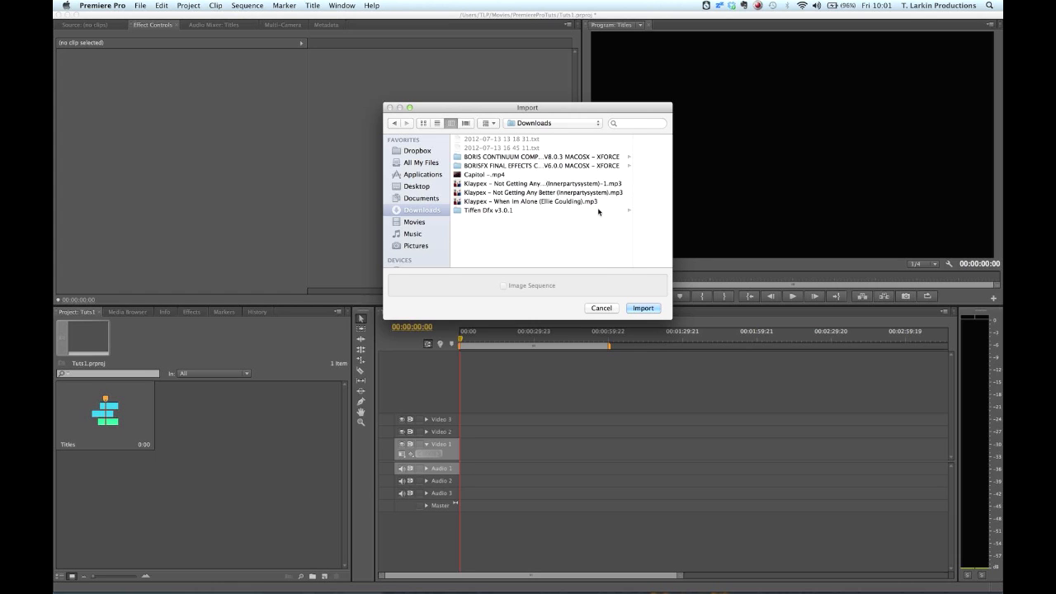
click(570, 202)
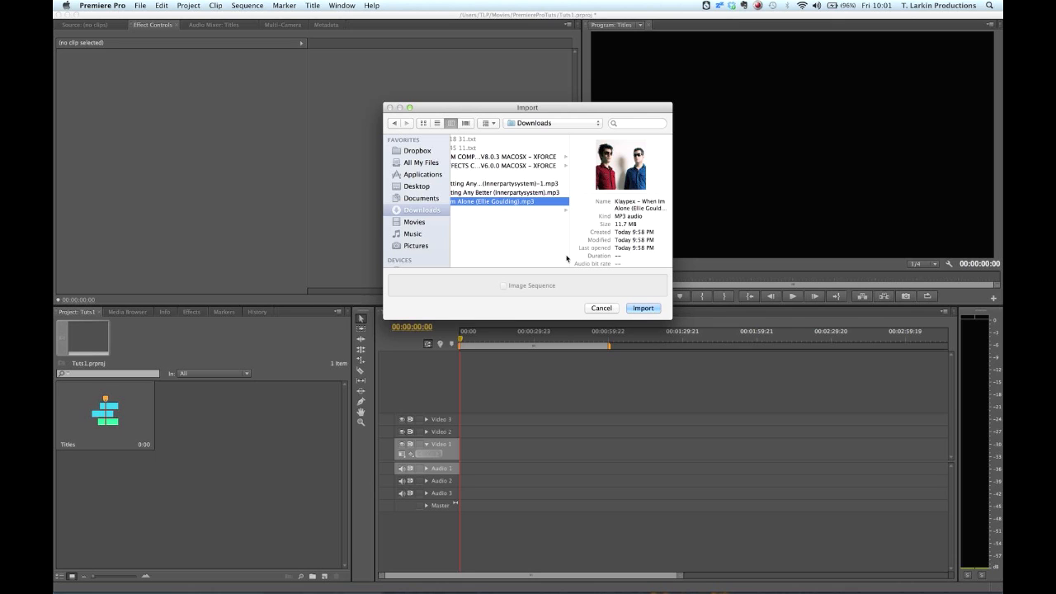
click(641, 307)
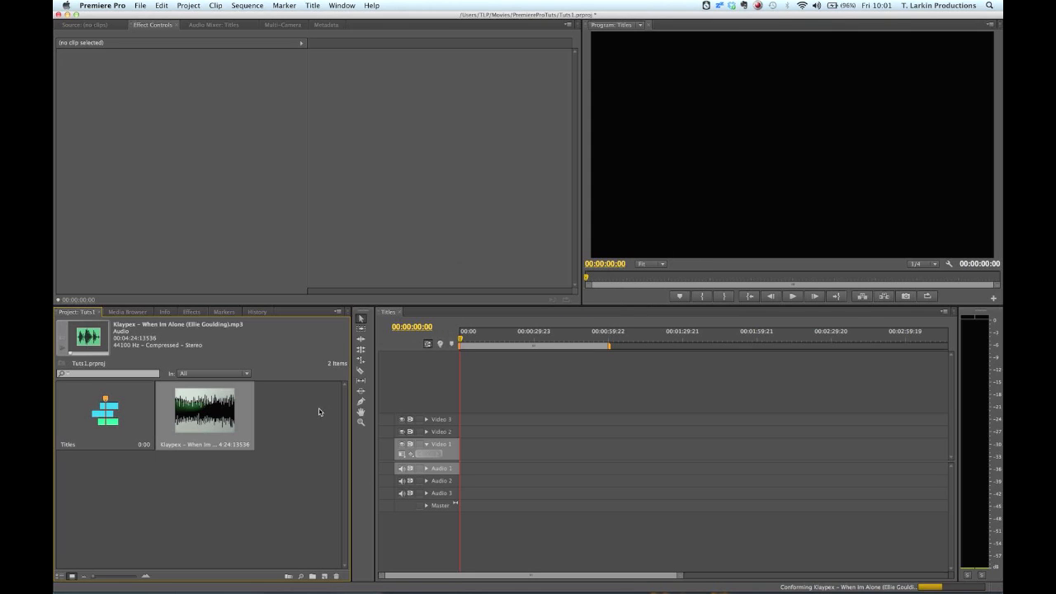
Step: Open the imported song in the source monitor and mark its In point at 00;01;29;27 and Out point at 00;01;45;02
double_click(225, 420)
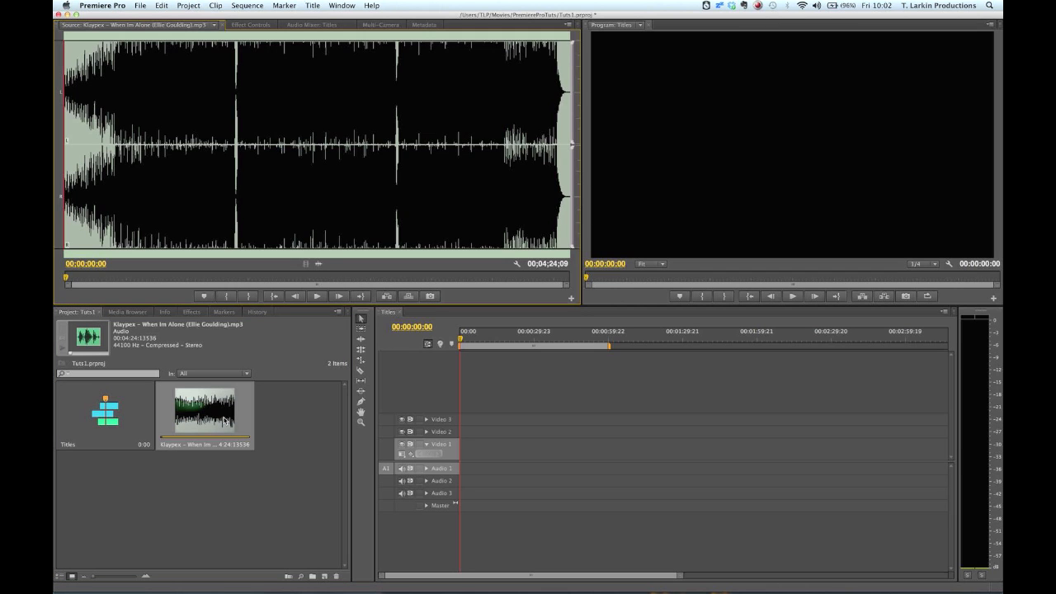
click(238, 278)
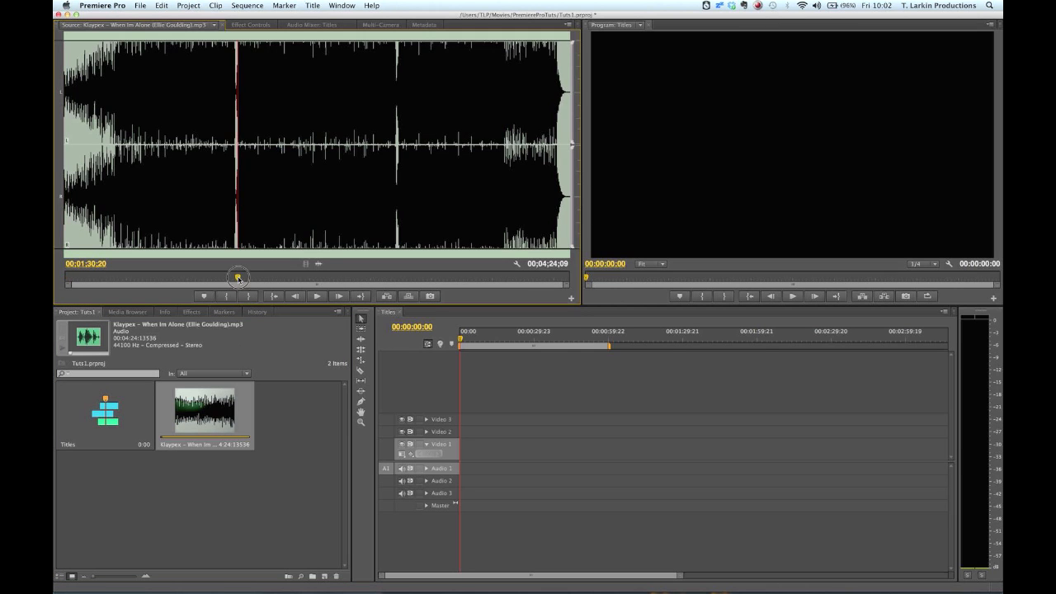
drag(238, 278, 236, 278)
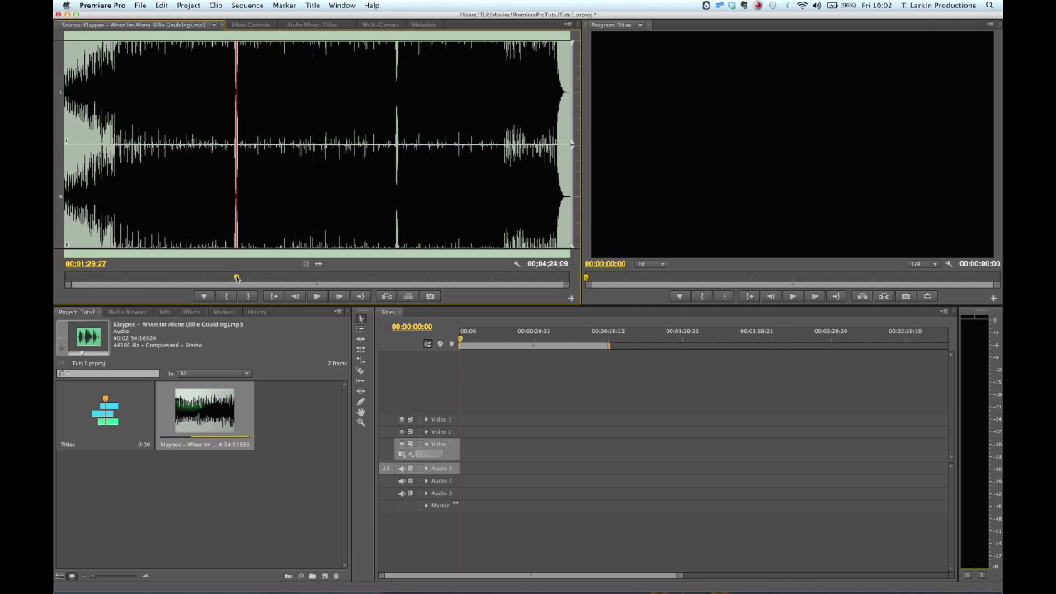
key(i)
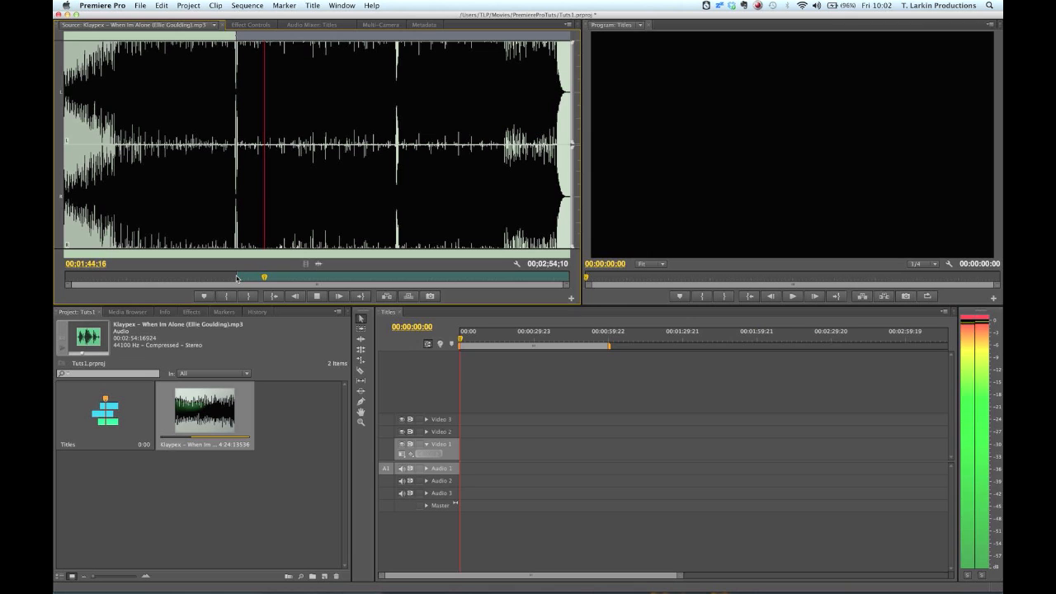
key(space)
key(o)
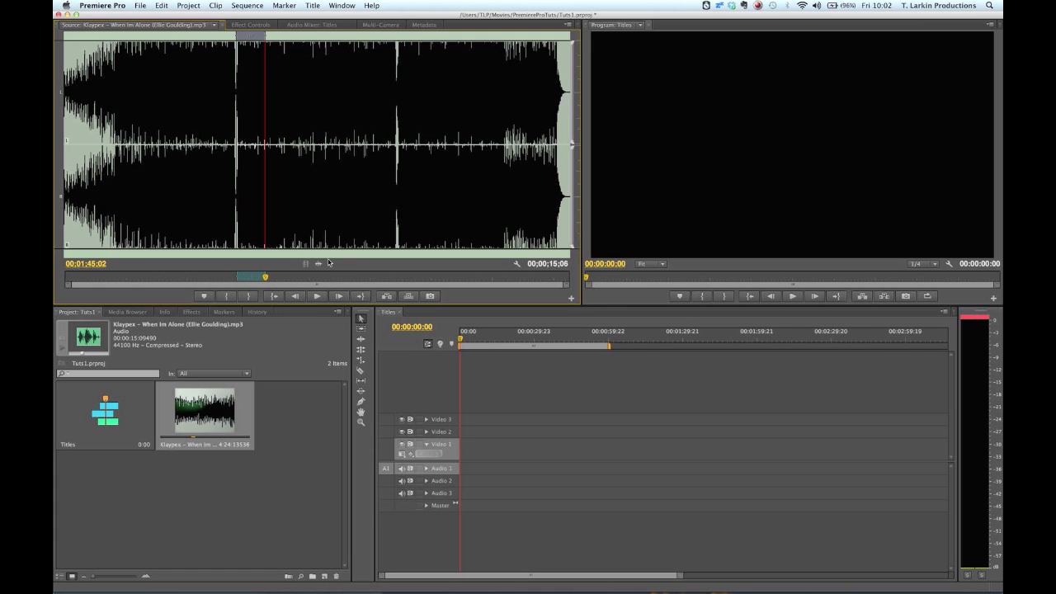
Step: Place the marked song section at the start of track Audio 1 and lock that track
drag(321, 263, 454, 472)
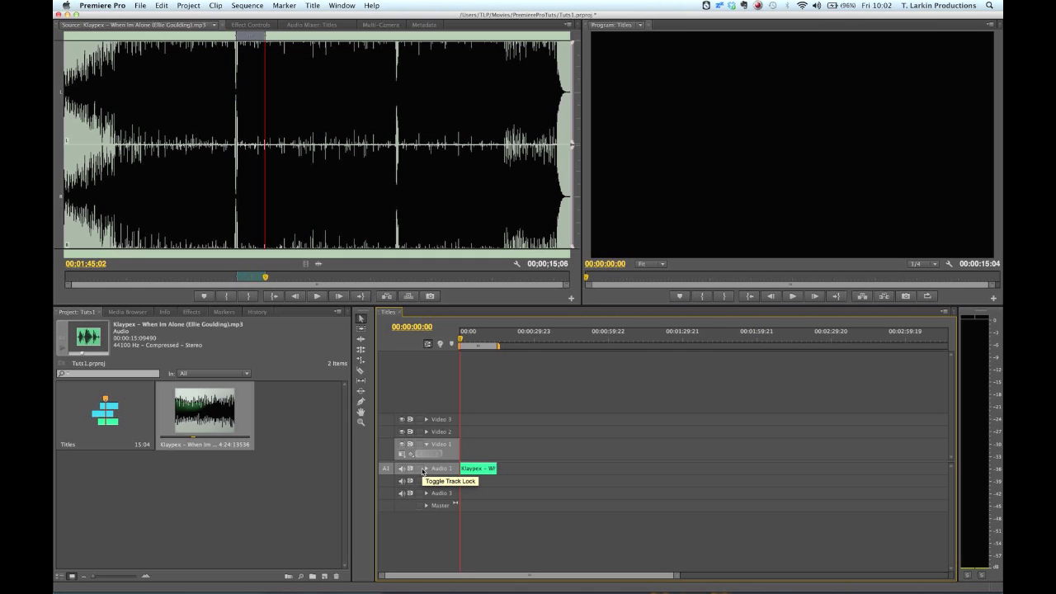
click(423, 468)
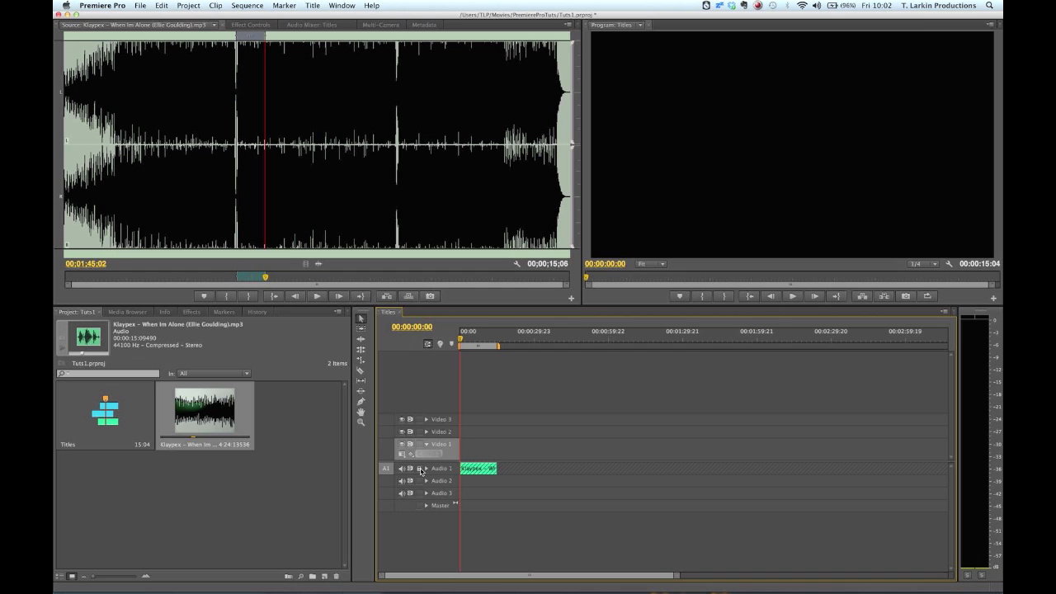
key(backslash)
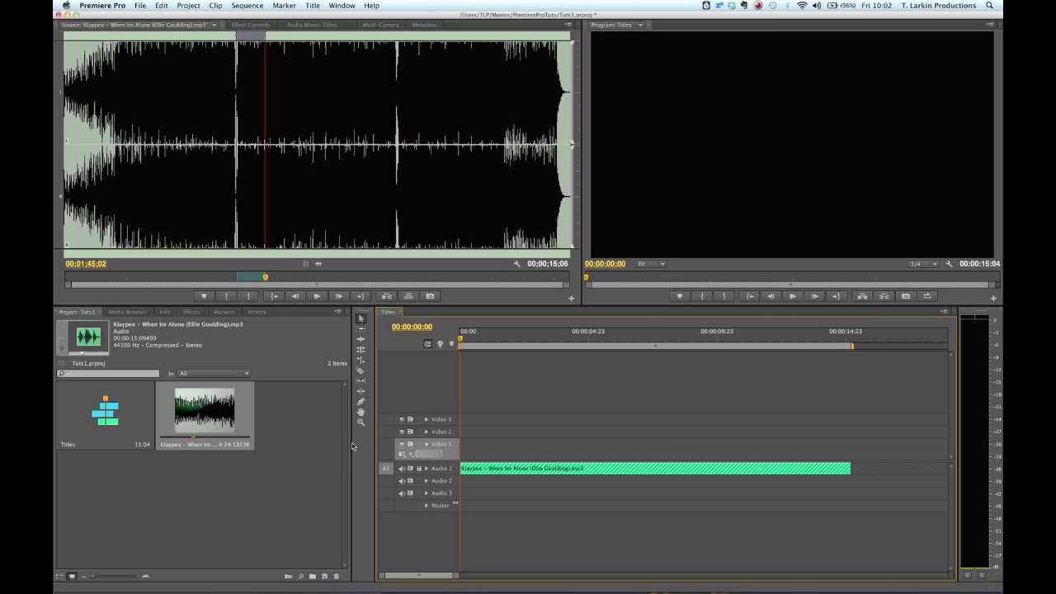
drag(352, 445, 271, 446)
click(140, 5)
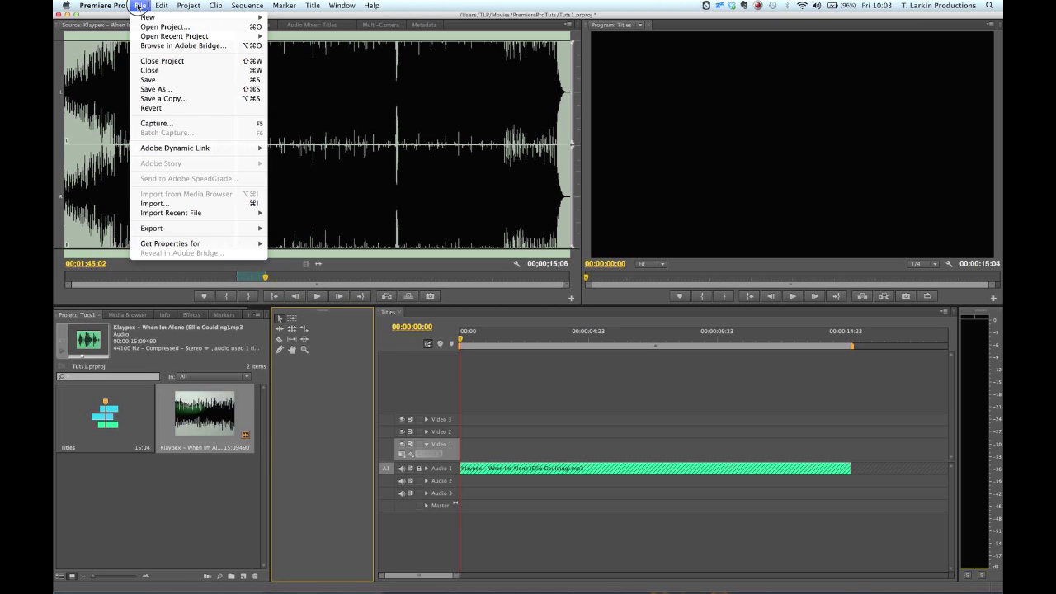
mouse_move(149, 17)
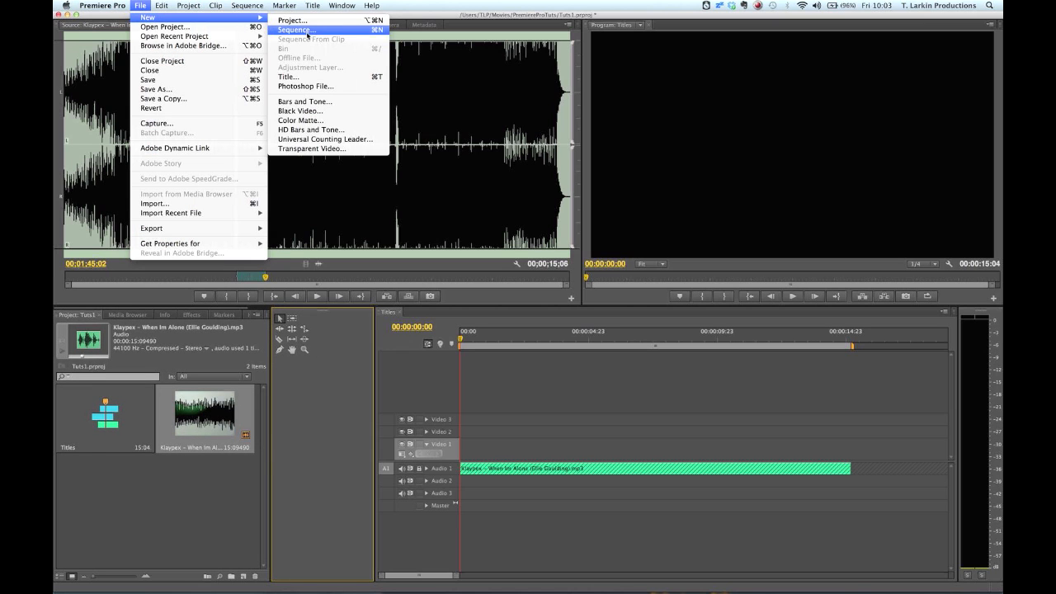
click(306, 76)
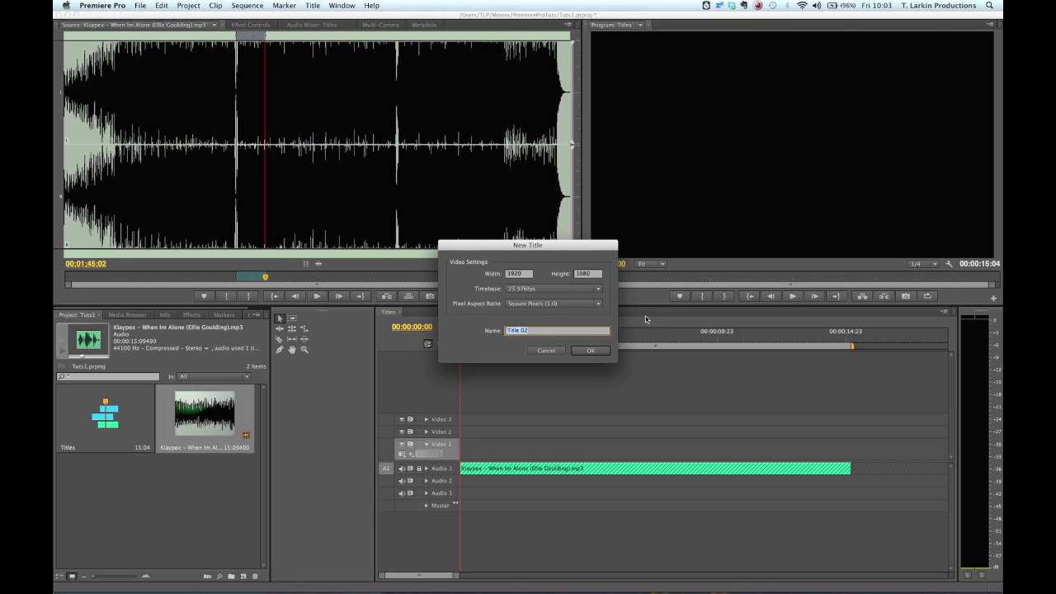
text(G)
text(PremiereProTuts)
click(591, 355)
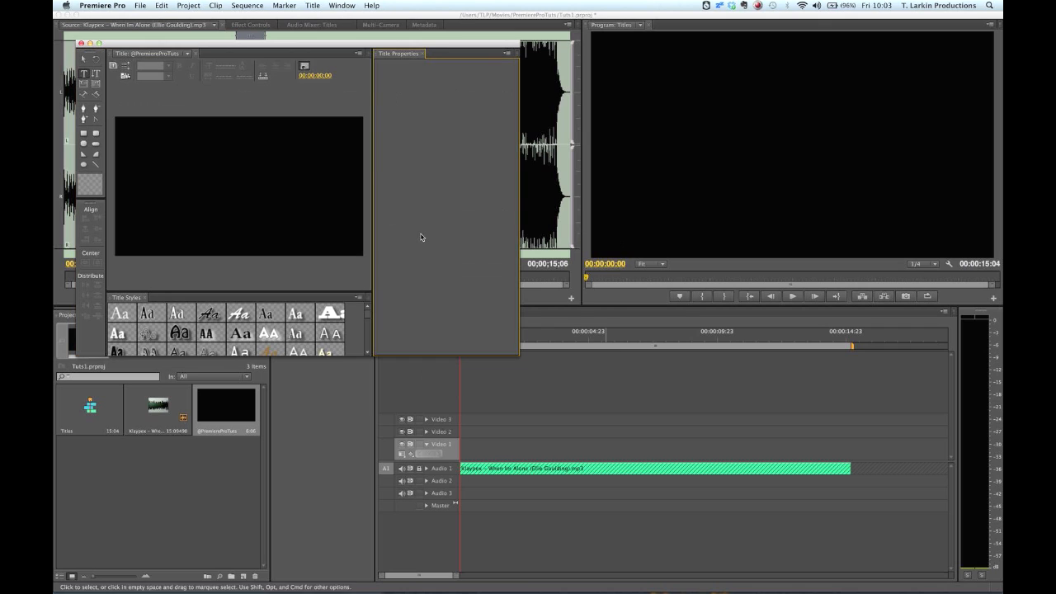
click(172, 180)
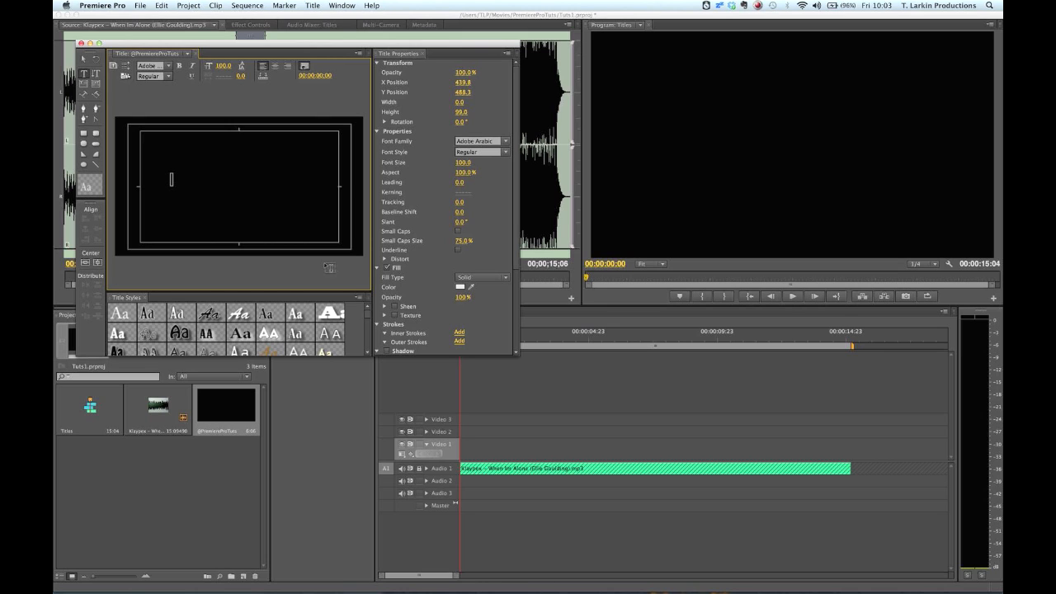
text(@PremiereProTuts)
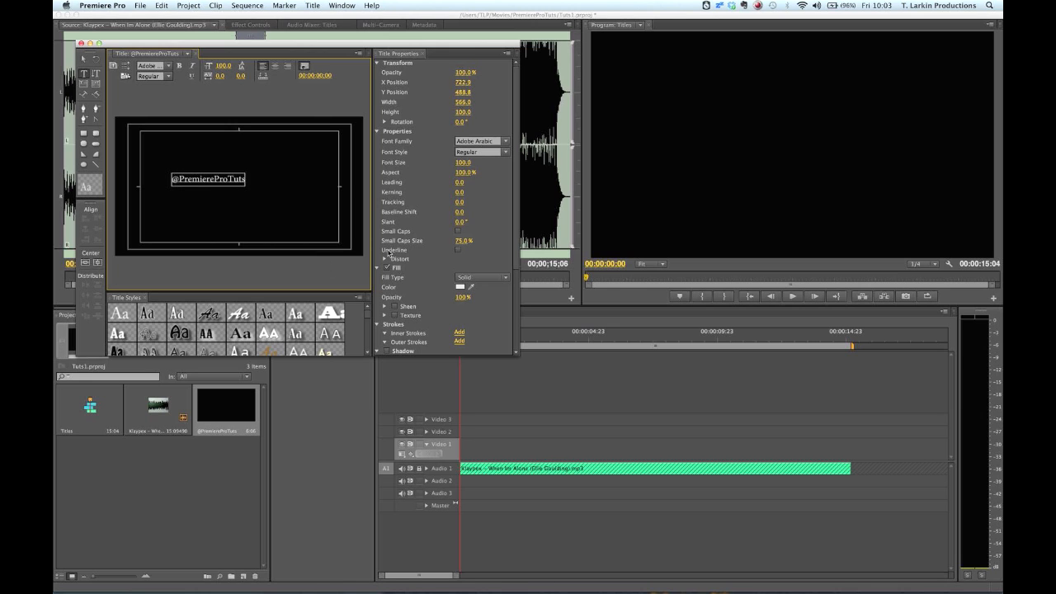
key(super+a)
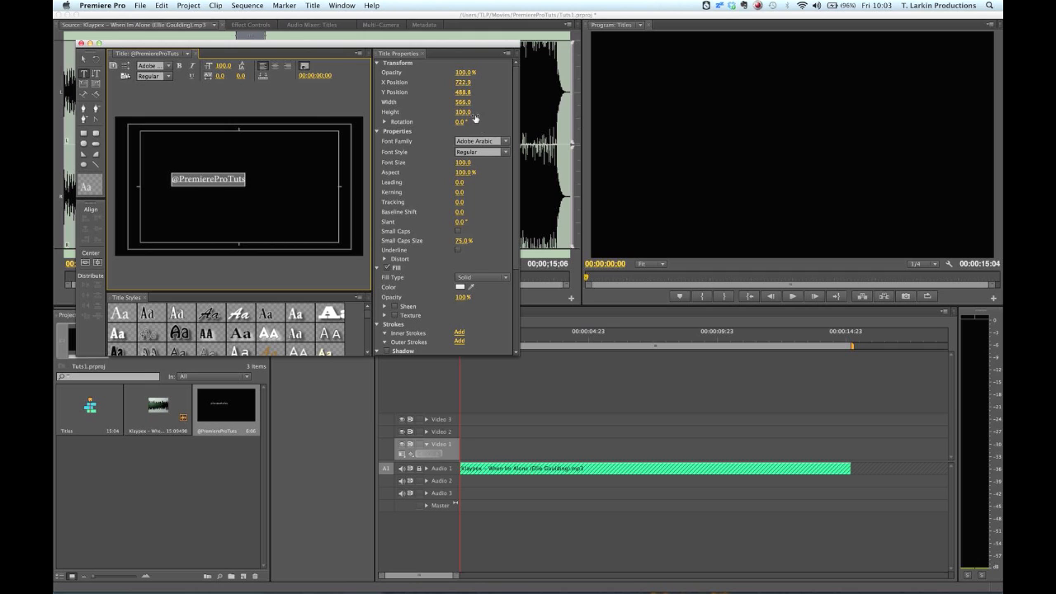
click(476, 141)
text(Blackout)
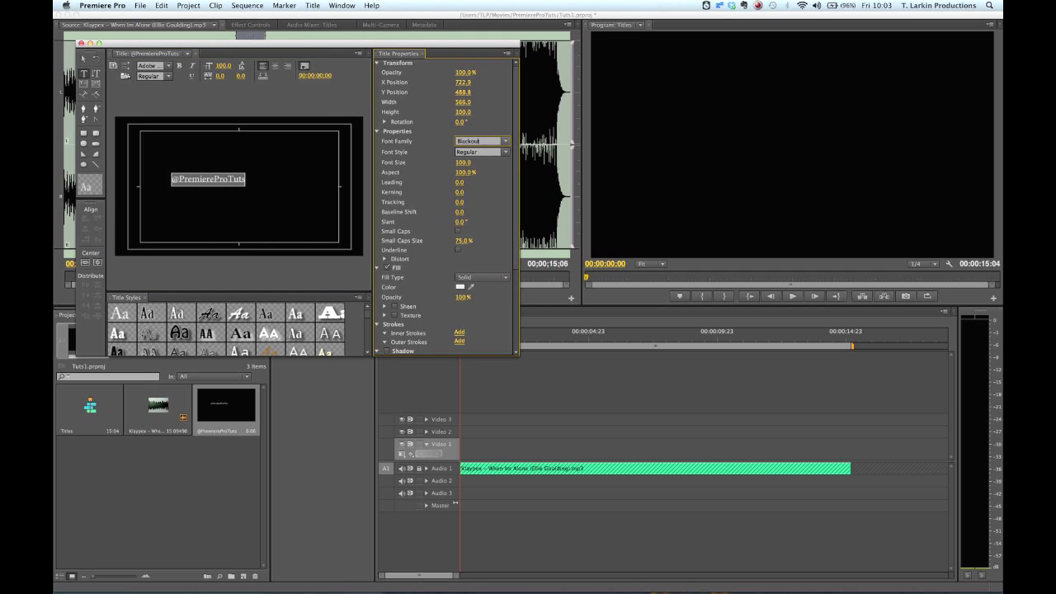
key(Return)
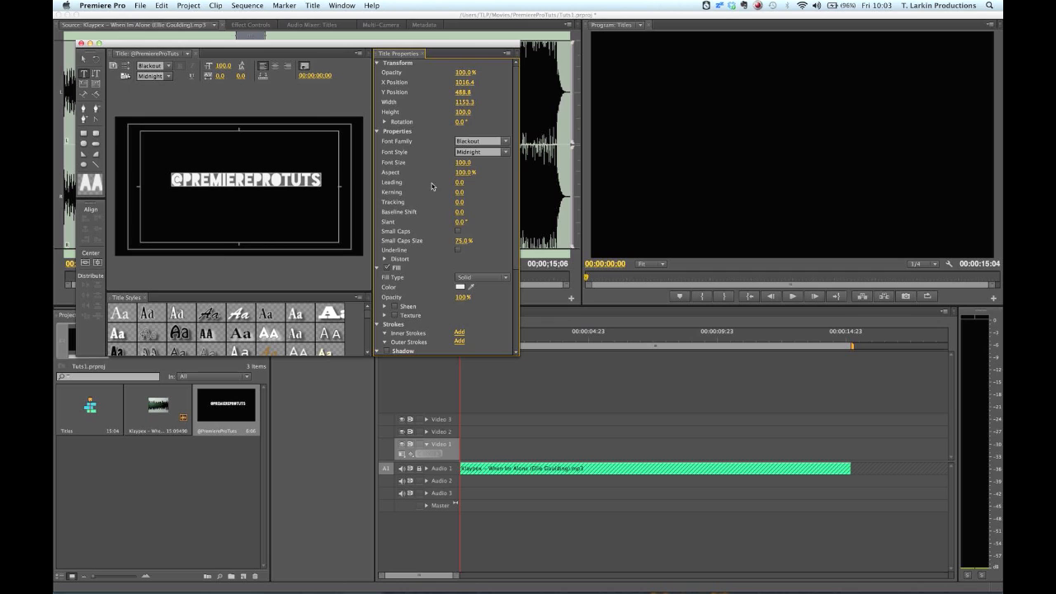
Step: Set the title text's font size to 142 and center it vertically and horizontally in the frame
mouse_move(472, 165)
mouse_down()
mouse_move(495, 165)
mouse_move(464, 164)
mouse_up()
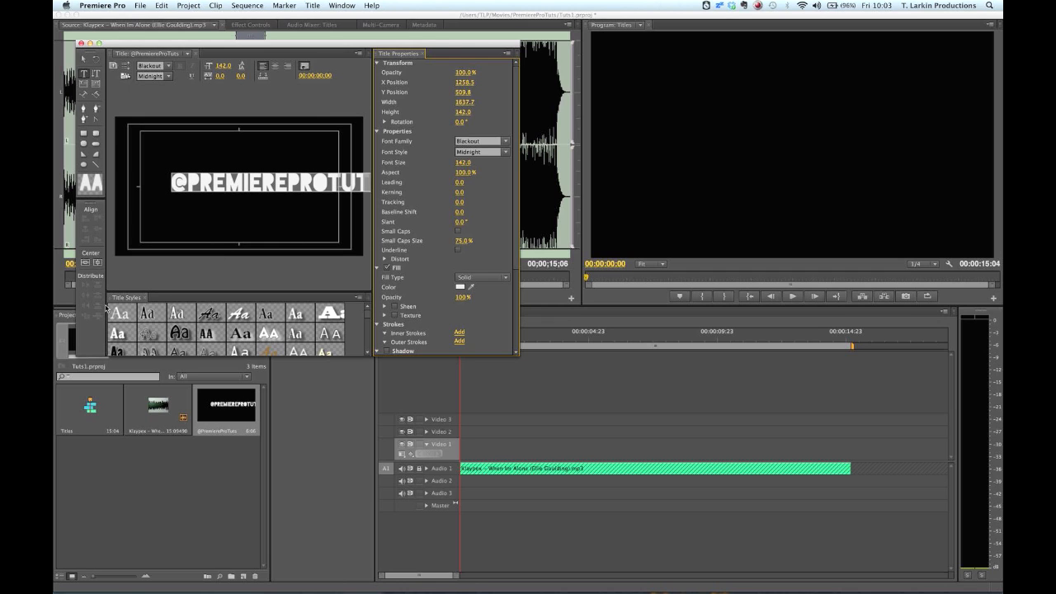
click(97, 264)
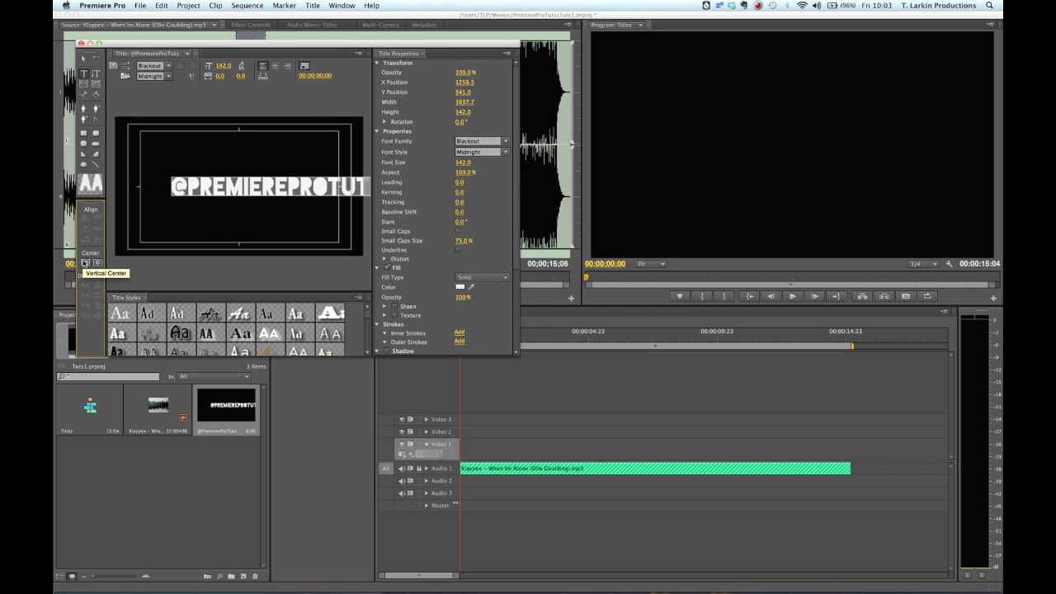
click(98, 263)
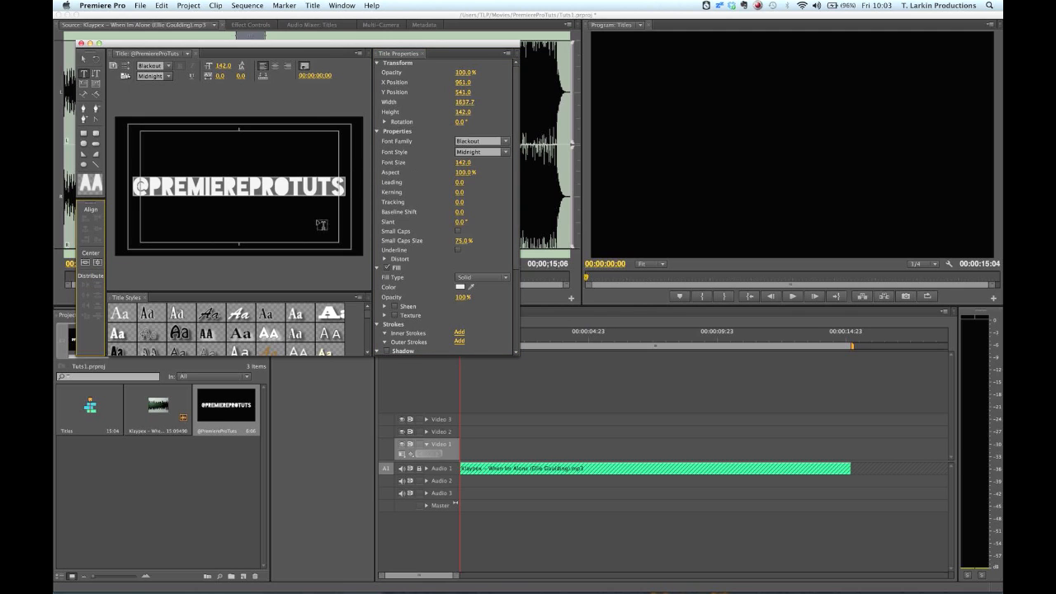
Step: Enlarge the title text to font size 163 and center it horizontally again
click(458, 163)
drag(458, 163, 474, 163)
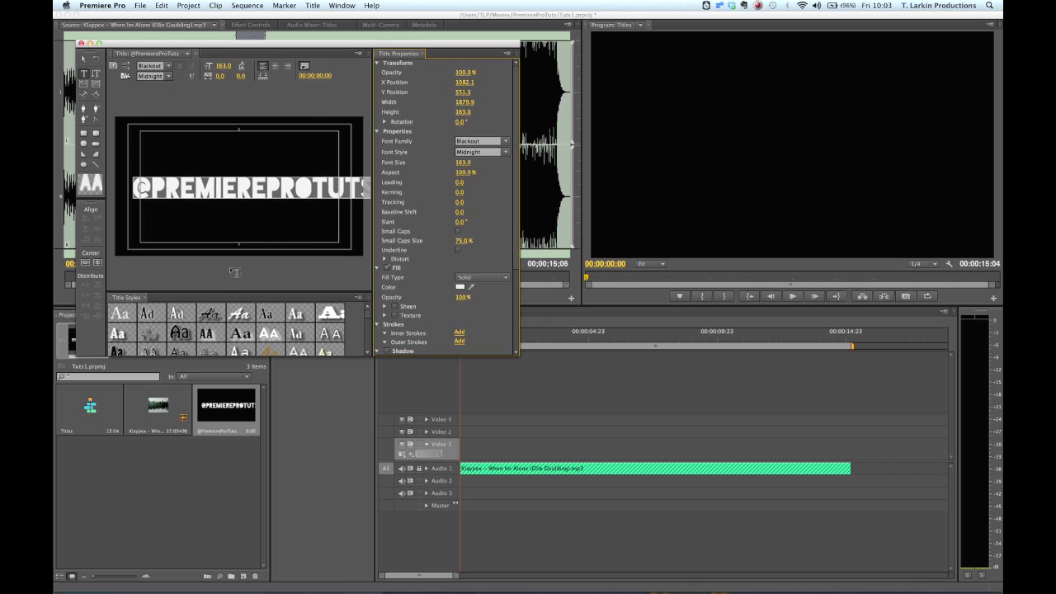
click(98, 262)
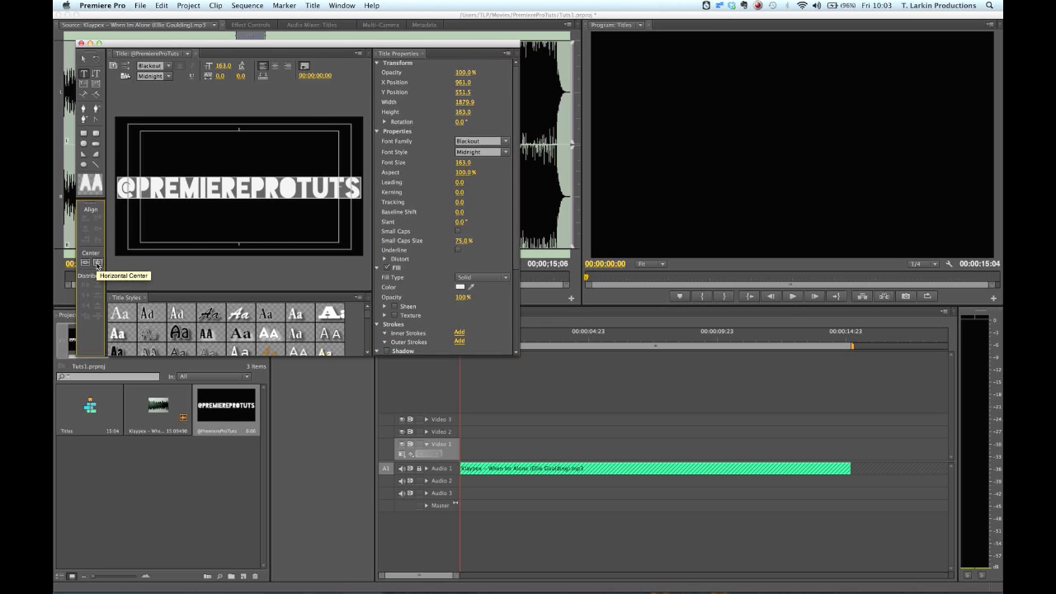
Step: Set the title text's font size to 160, center it horizontally and close the title editor
click(464, 162)
text(16)
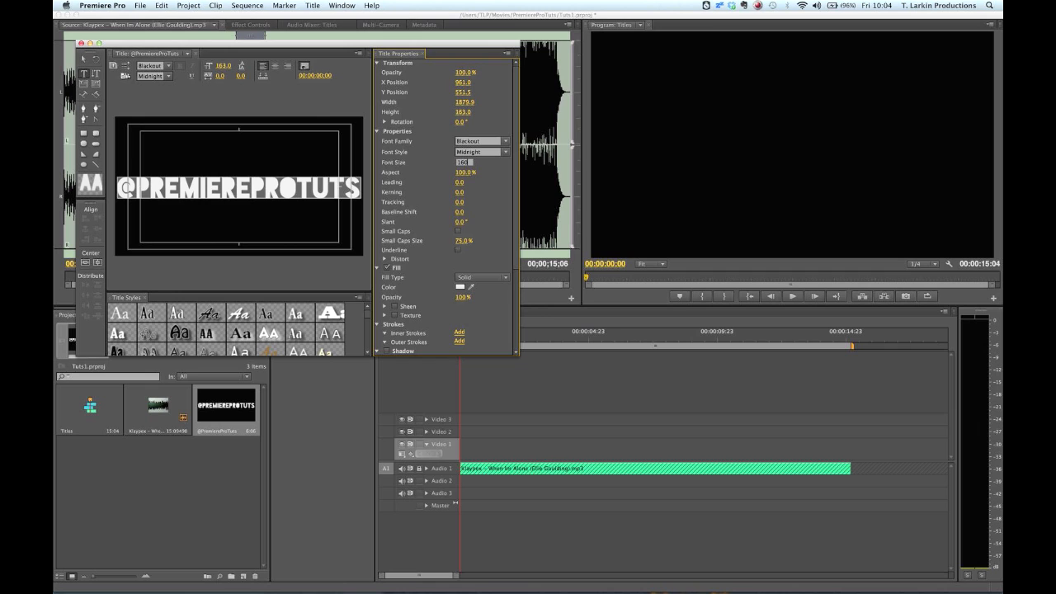
text(0)
key(Return)
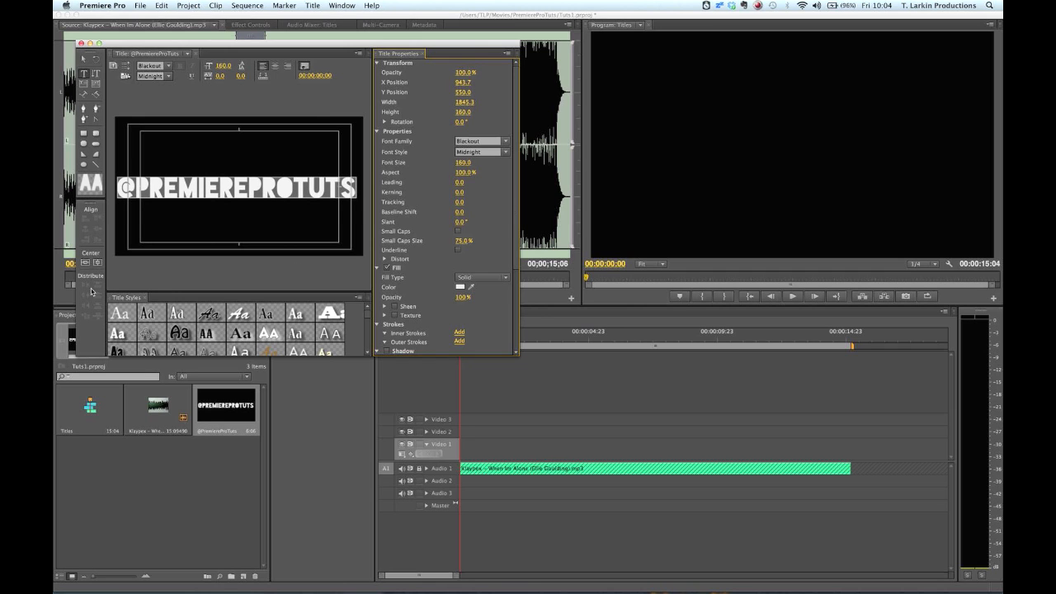
click(97, 264)
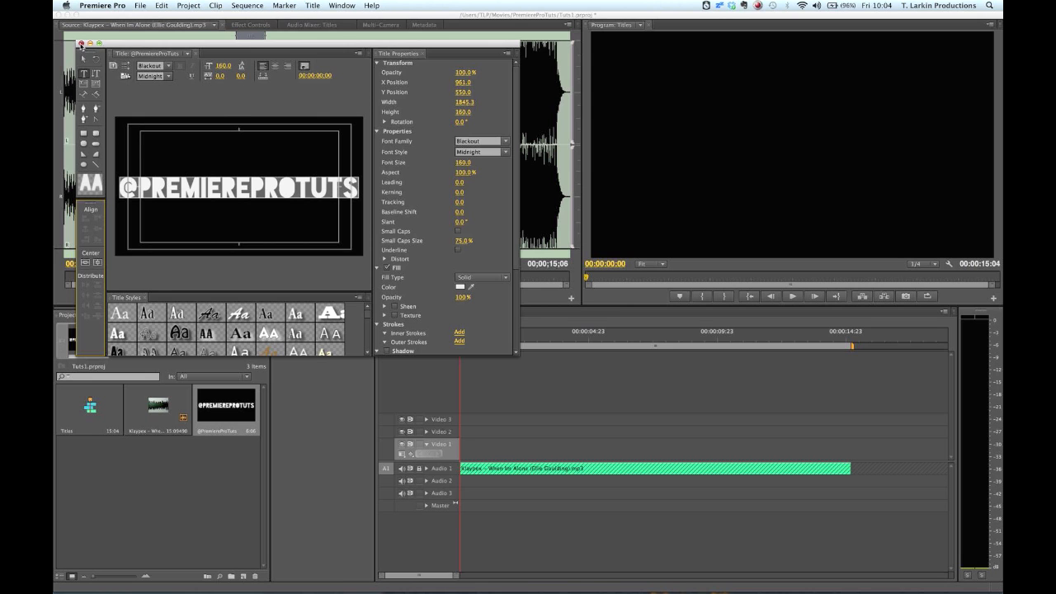
click(80, 43)
drag(251, 427, 470, 448)
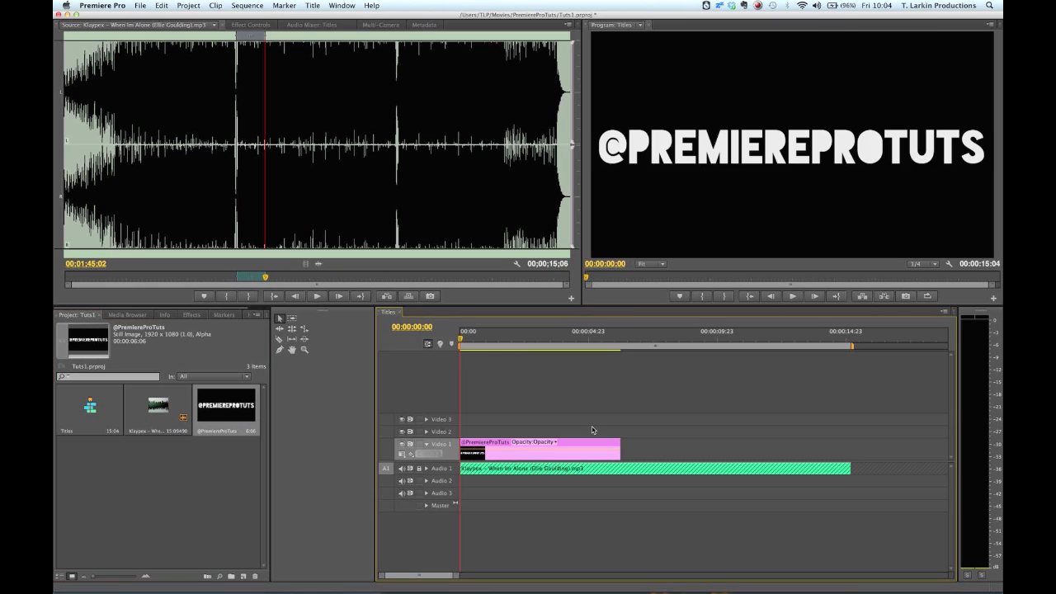
drag(619, 445, 844, 409)
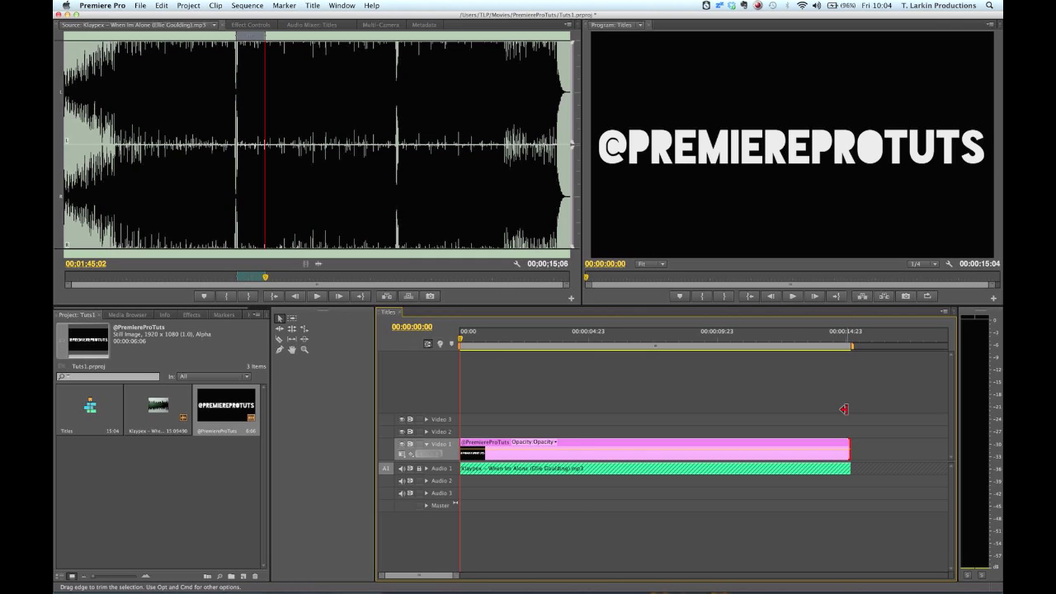
Step: Raise the system volume and play the Titles sequence from its beginning
key(XF86AudioRaiseVolume)
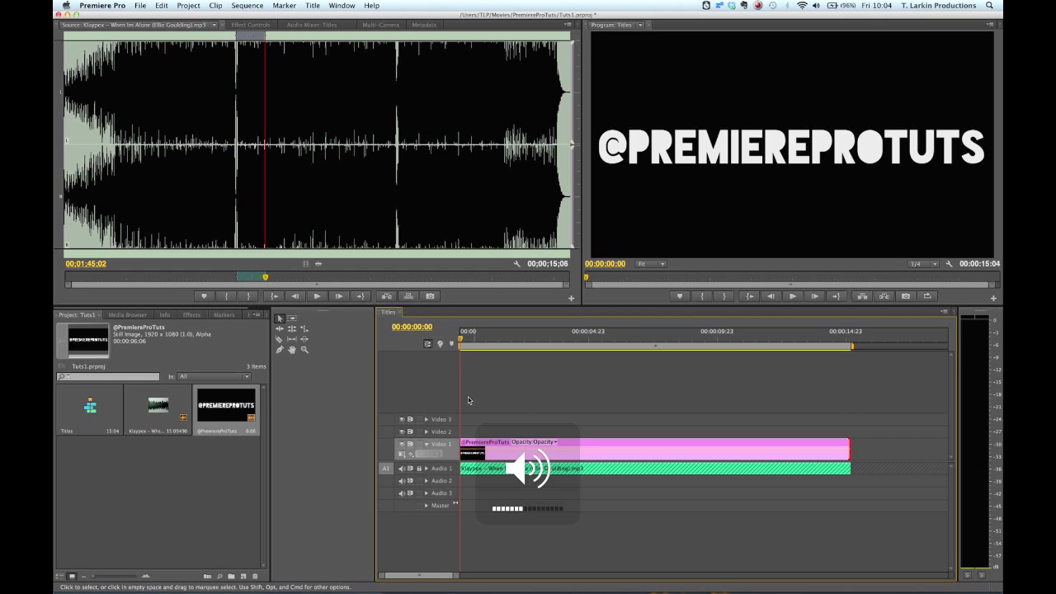
click(464, 342)
drag(463, 341, 445, 342)
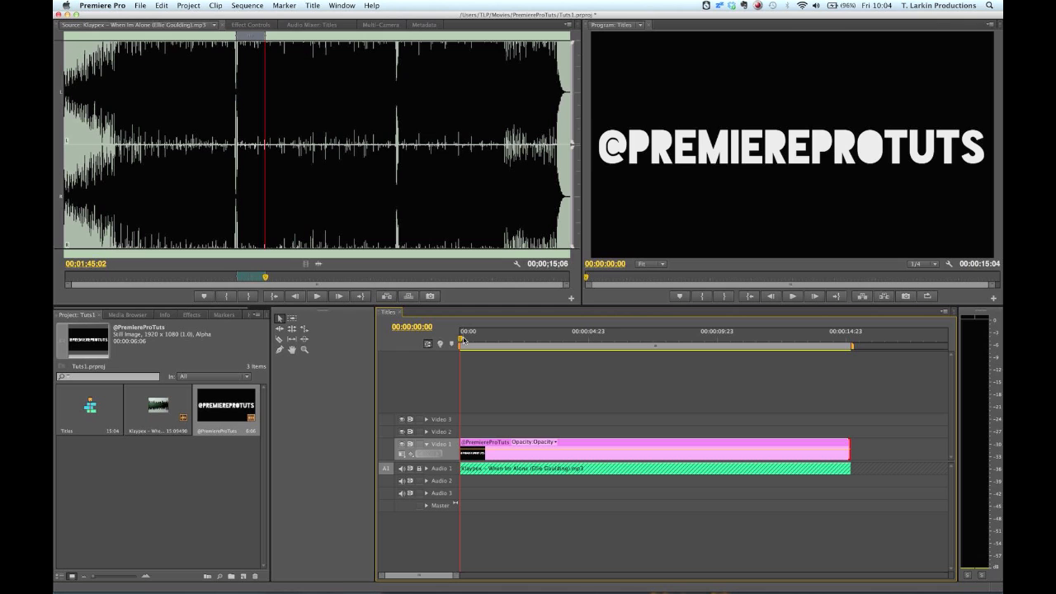
key(space)
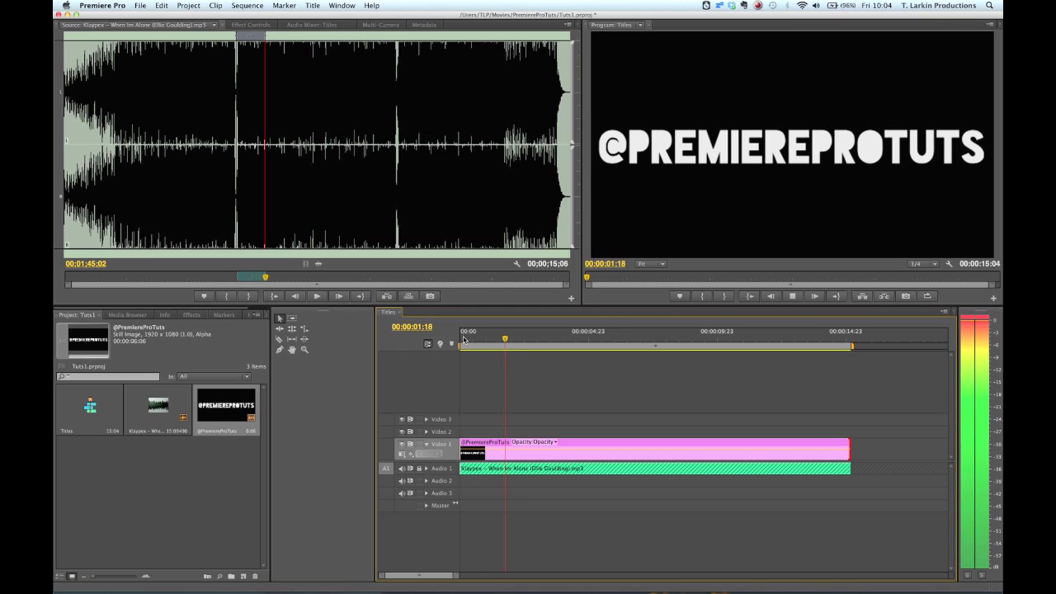
Step: Play the Titles sequence from its beginning to find the first beat and split the title clip at 00:00:00:23
key(space)
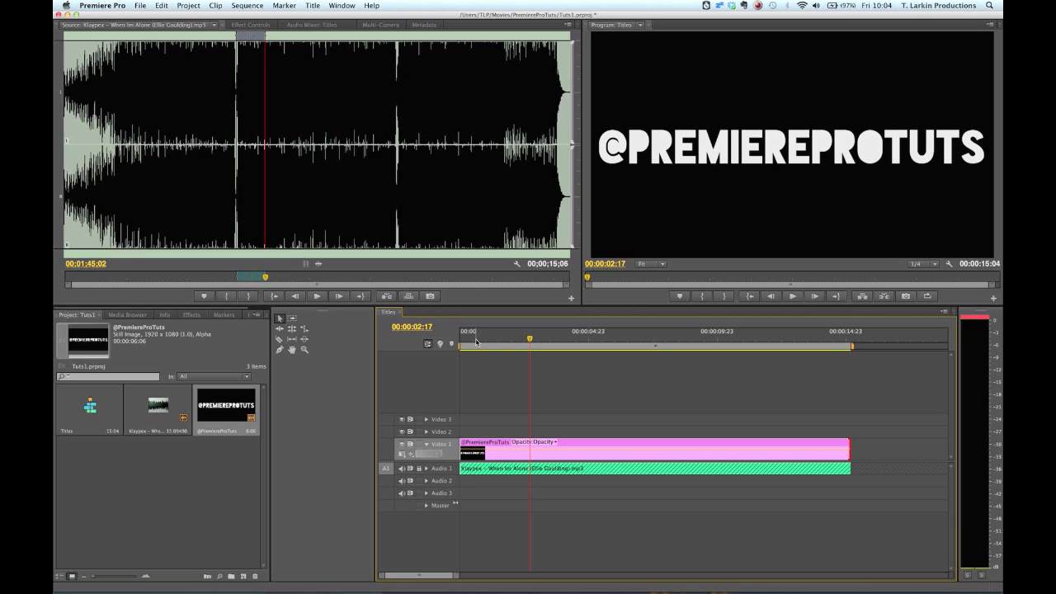
drag(477, 335, 427, 344)
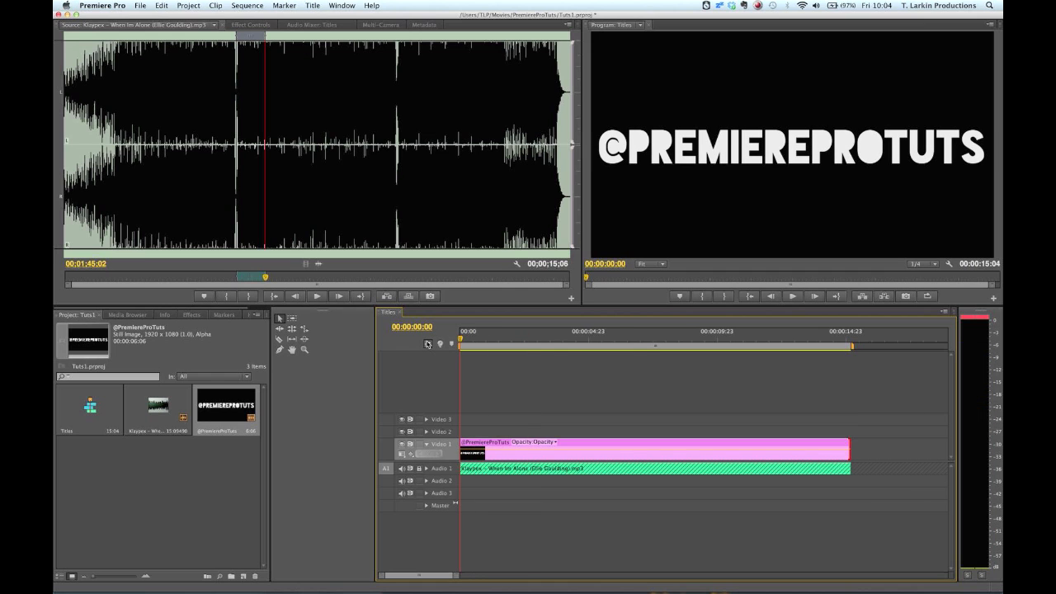
key(space)
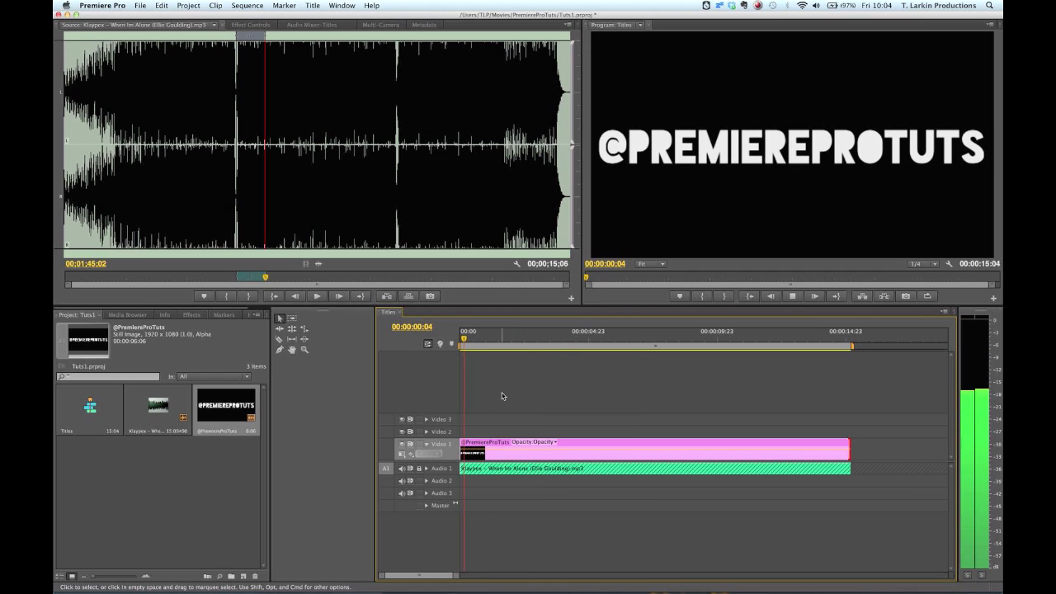
key(space)
key(Left)
key(Left)
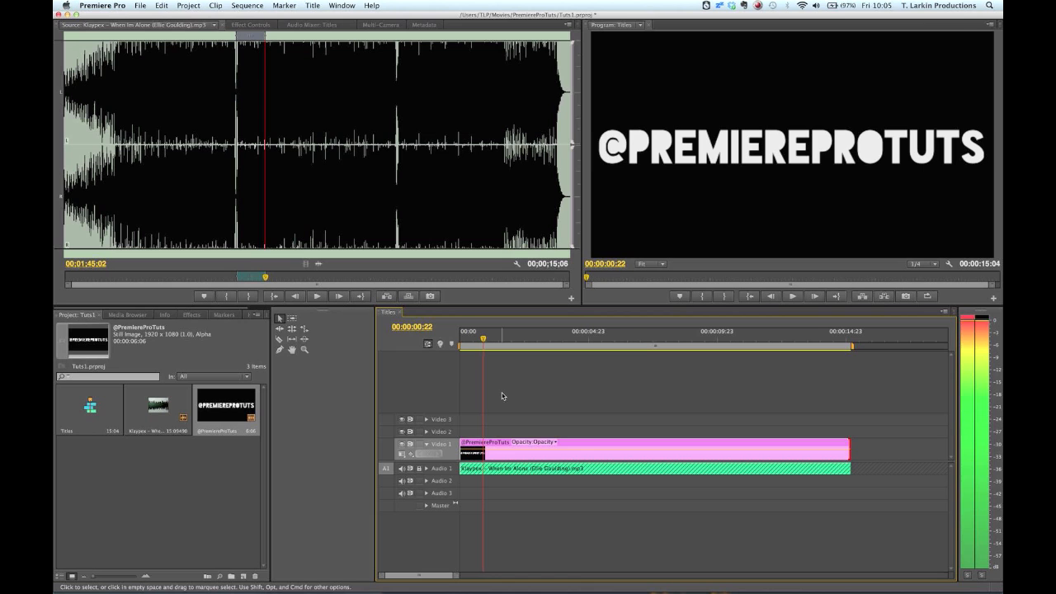
key(c)
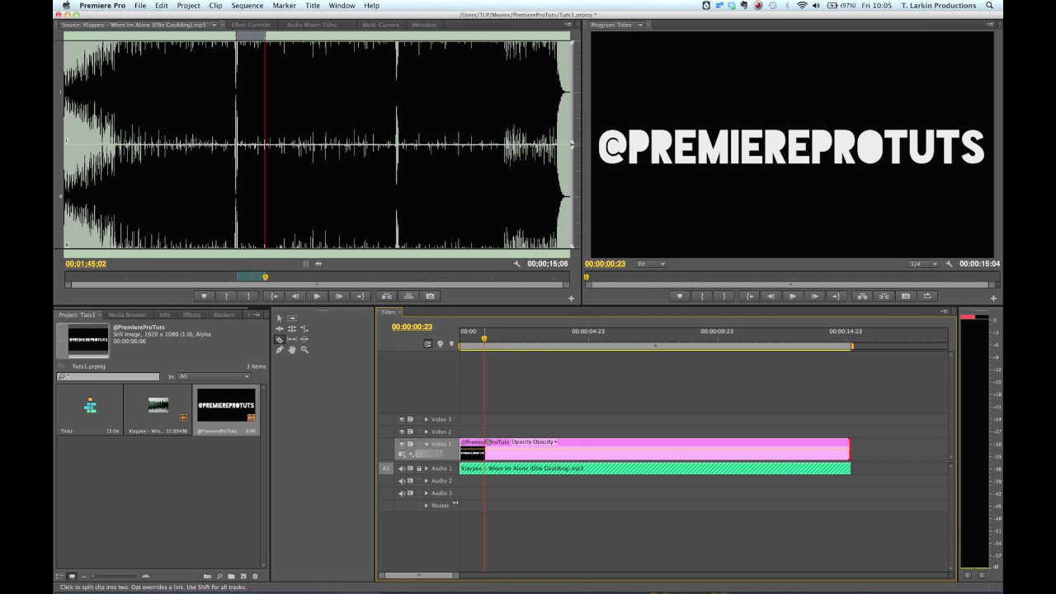
click(484, 446)
key(v)
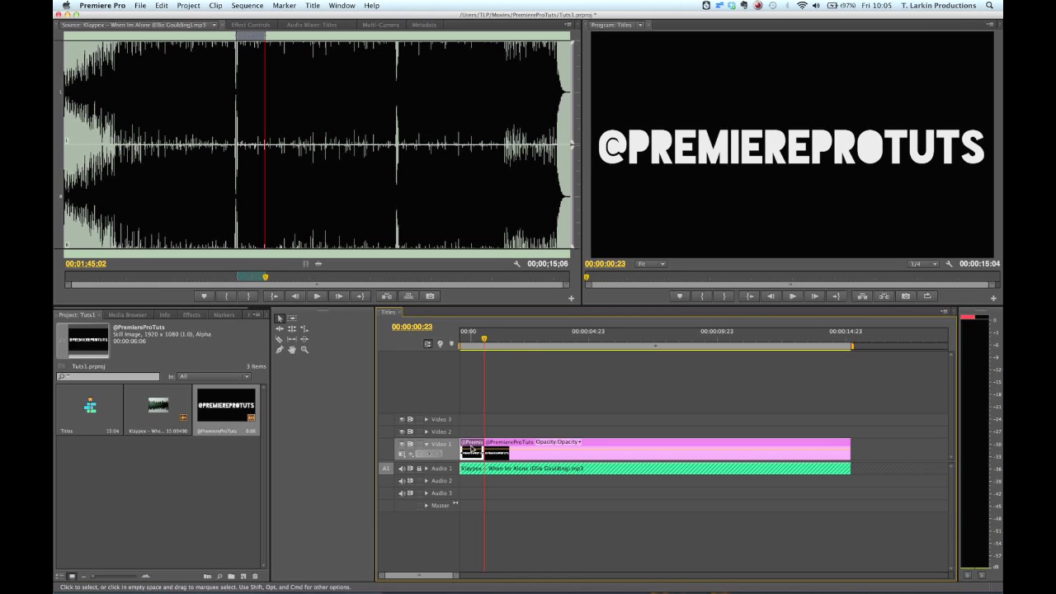
Step: Keyframe the first title segment's opacity at 100% on its first frame and 0% at 00:00:00:01
drag(483, 338, 417, 344)
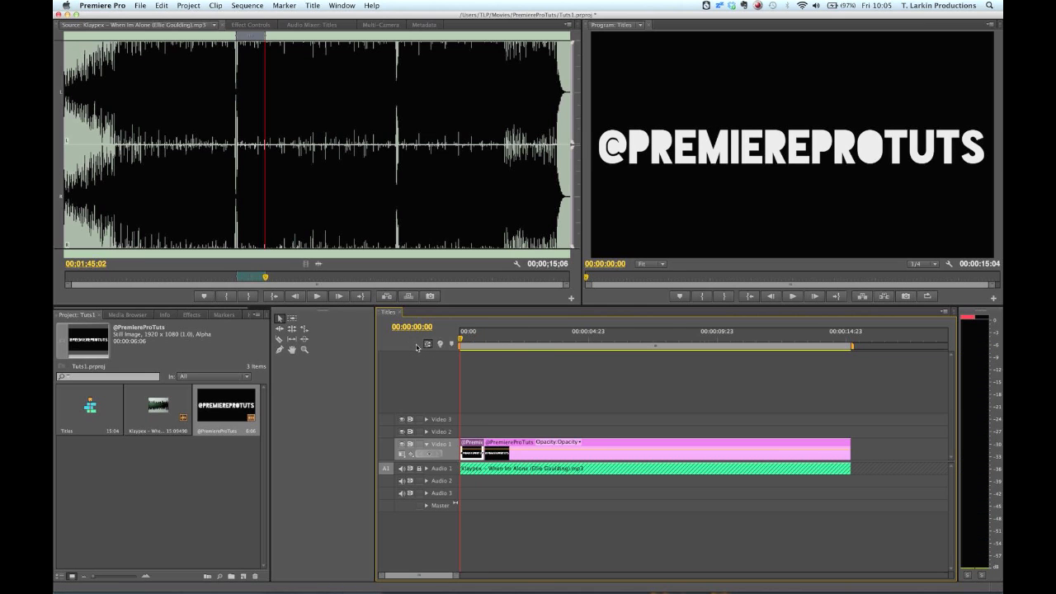
key(=)
click(263, 26)
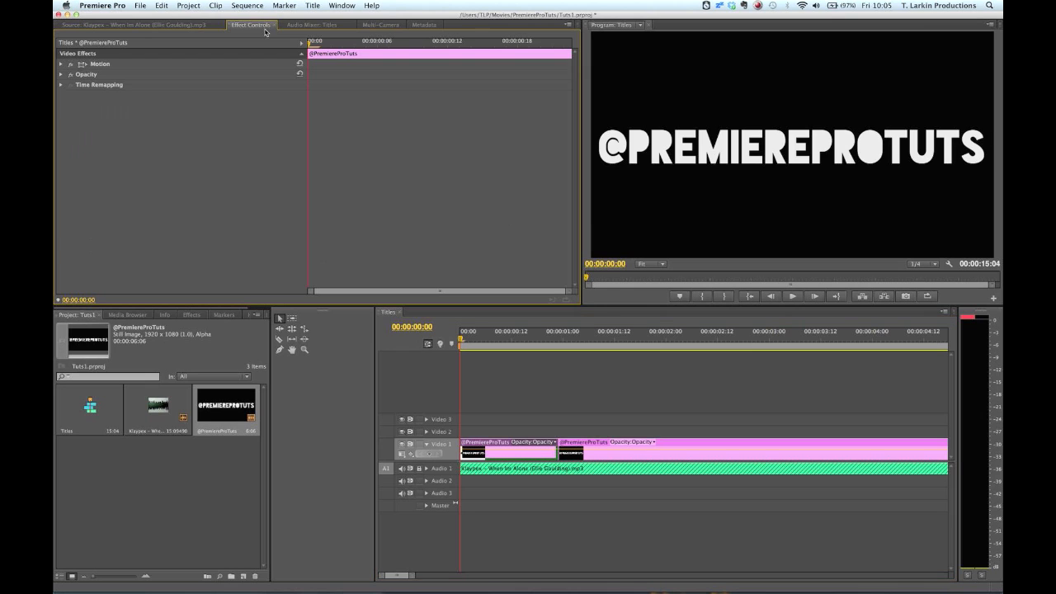
click(61, 75)
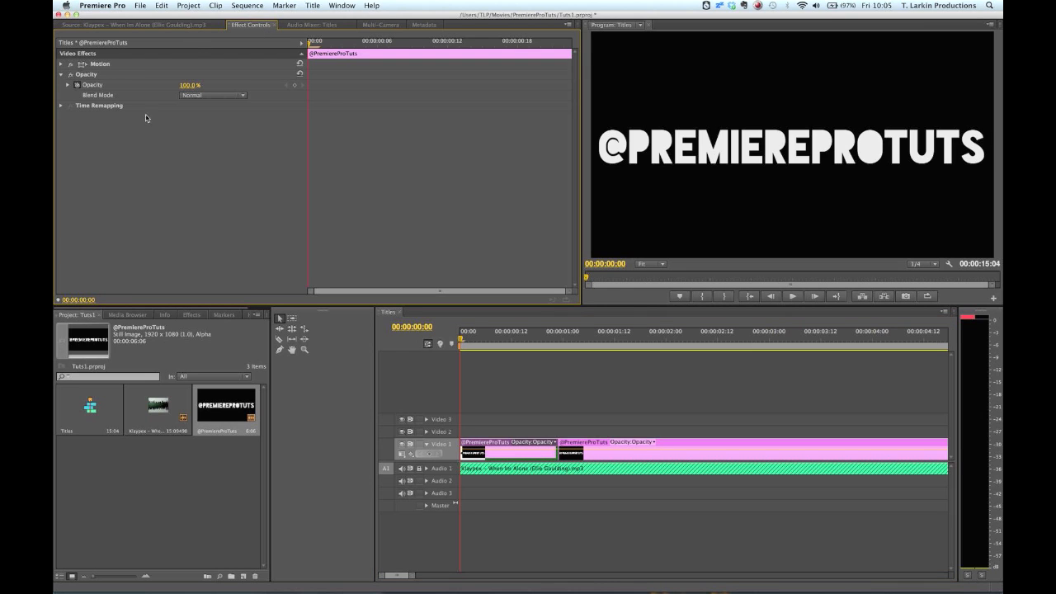
click(295, 87)
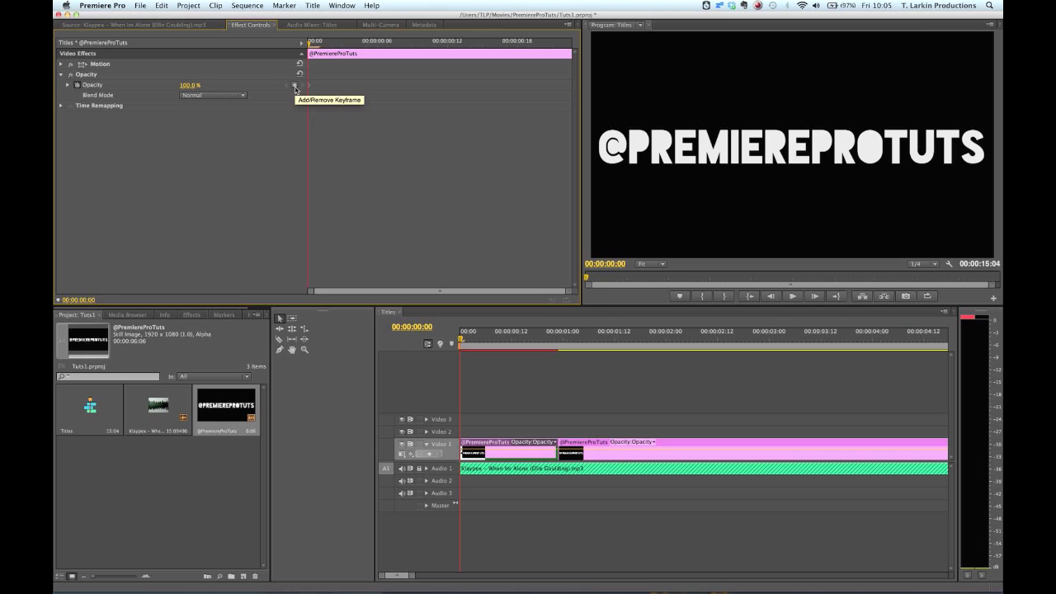
key(Right)
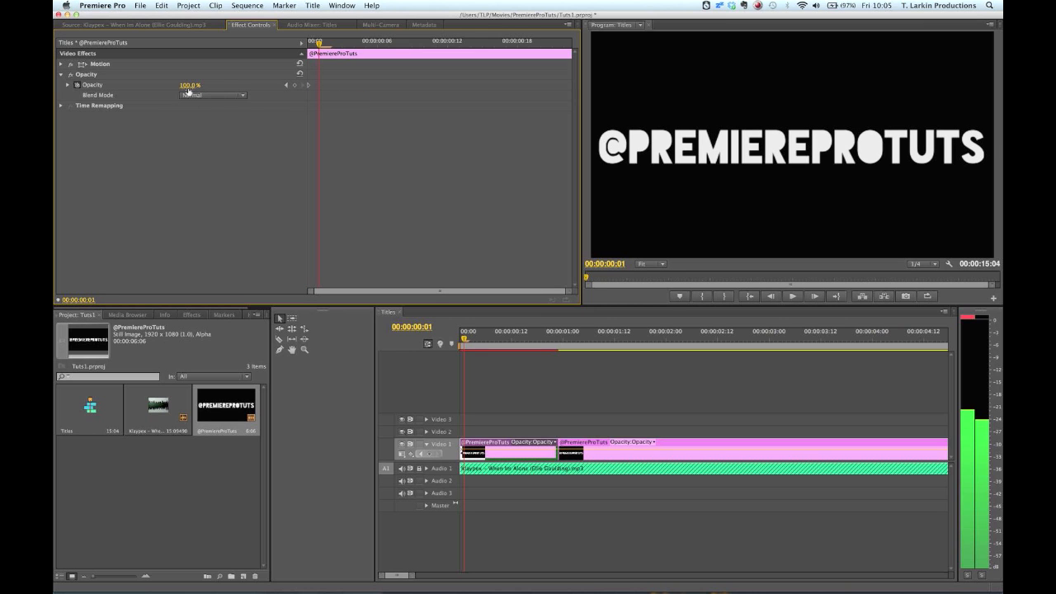
drag(188, 85, 107, 85)
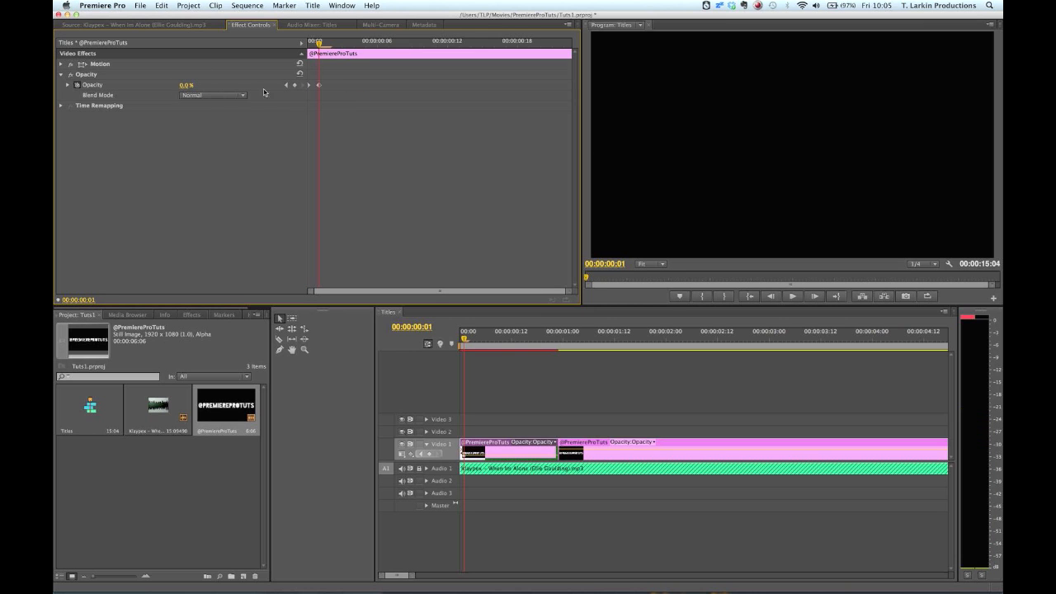
Step: Copy the two opacity keyframes and paste them every two frames through 00:00:00:22 to make the first title segment flicker
drag(341, 84, 284, 102)
key(Right)
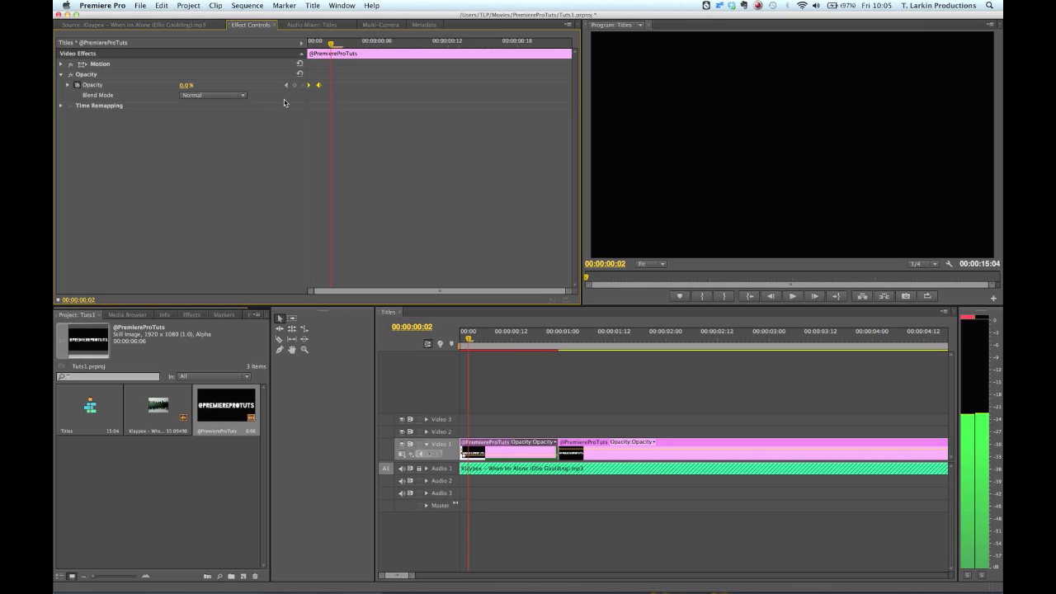
key(Right)
key(Right)
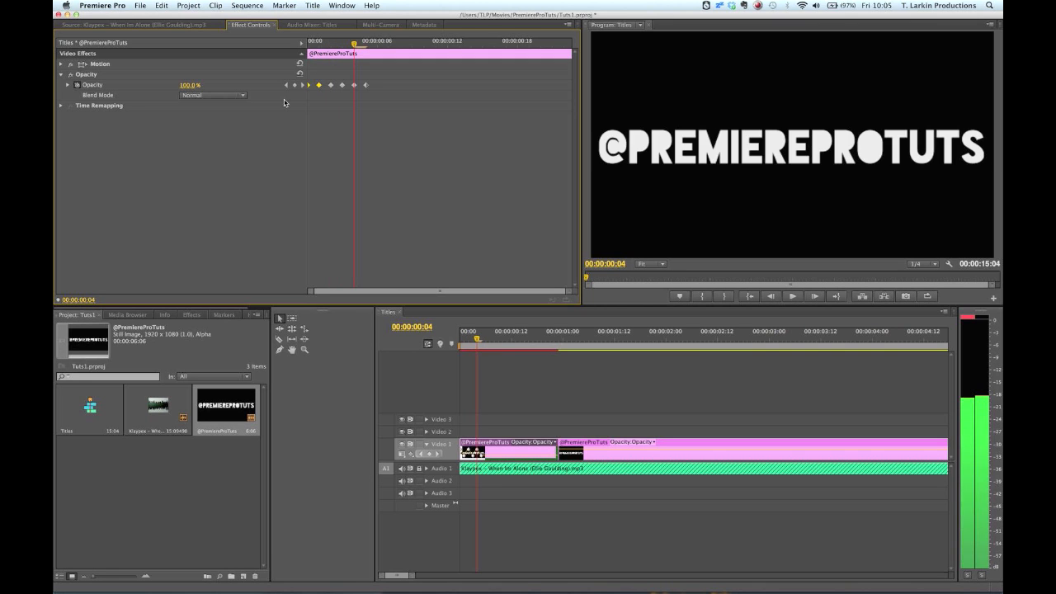
key(Right)
key(Right)
key(super+v)
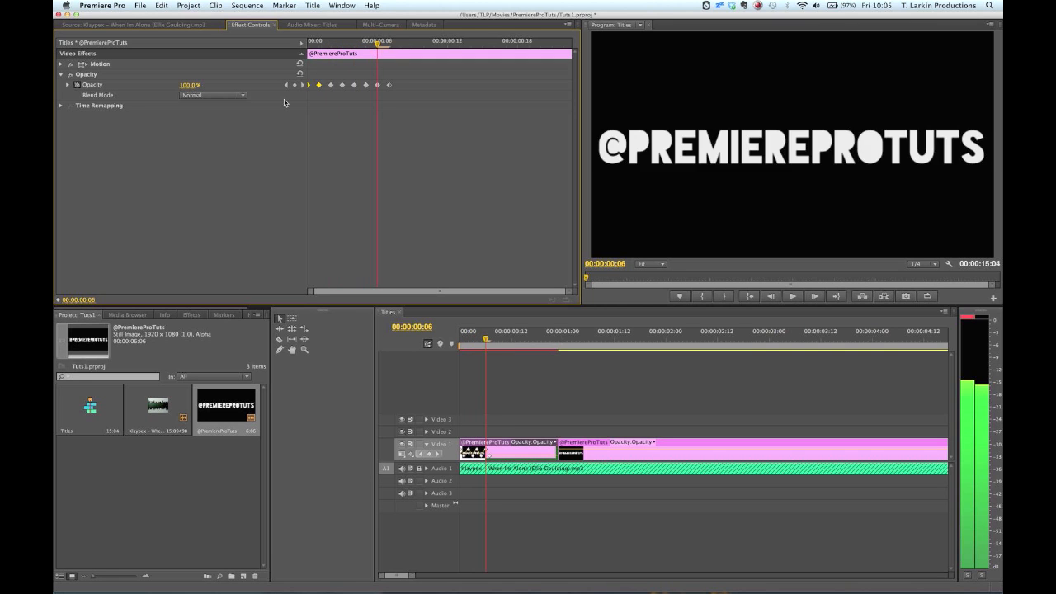
key(Right)
key(Right)
key(super+v)
key(Right)
key(Right)
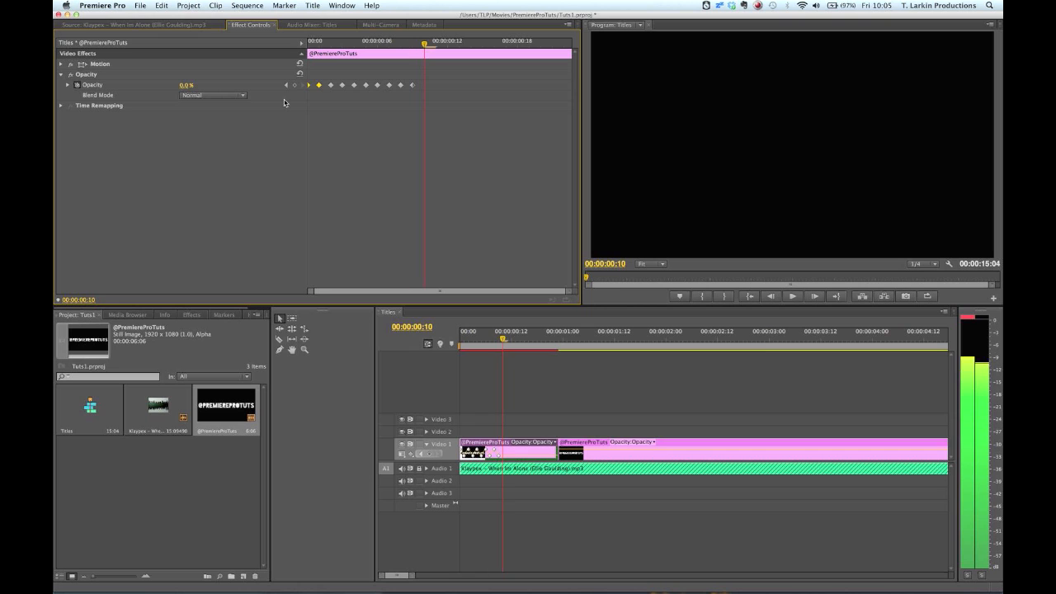
key(super+v)
key(Right)
key(Right)
key(super+v)
key(Right)
key(Right)
key(super+v)
key(Right)
key(Right)
key(super+v)
key(Right)
key(Right)
key(super+v)
key(Right)
key(Right)
key(super+v)
key(Right)
key(Right)
key(super+v)
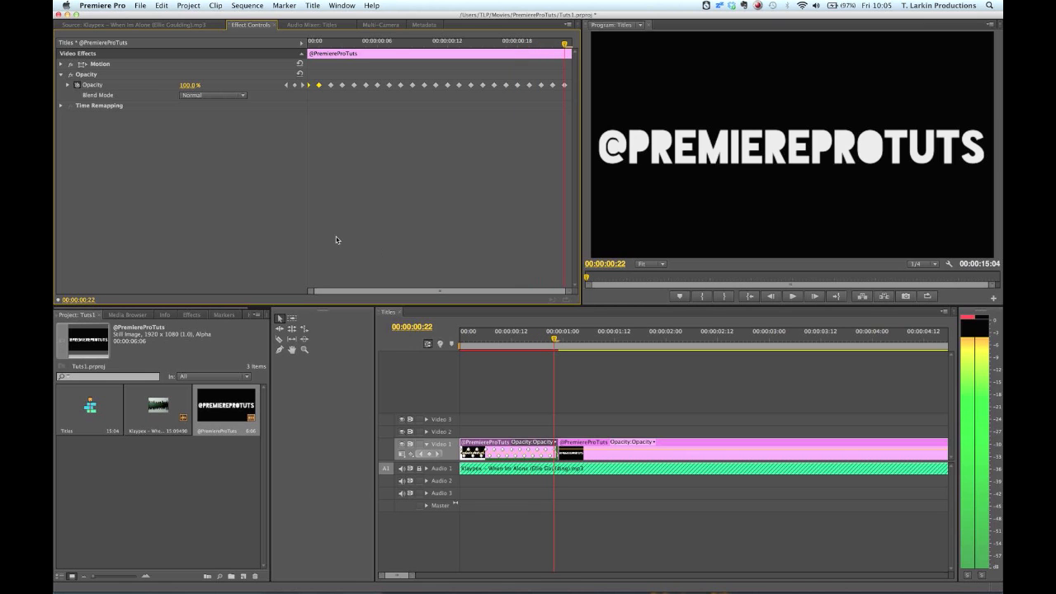
Step: Play the flickering title from the start of the sequence and save the project
click(487, 343)
drag(487, 345, 427, 345)
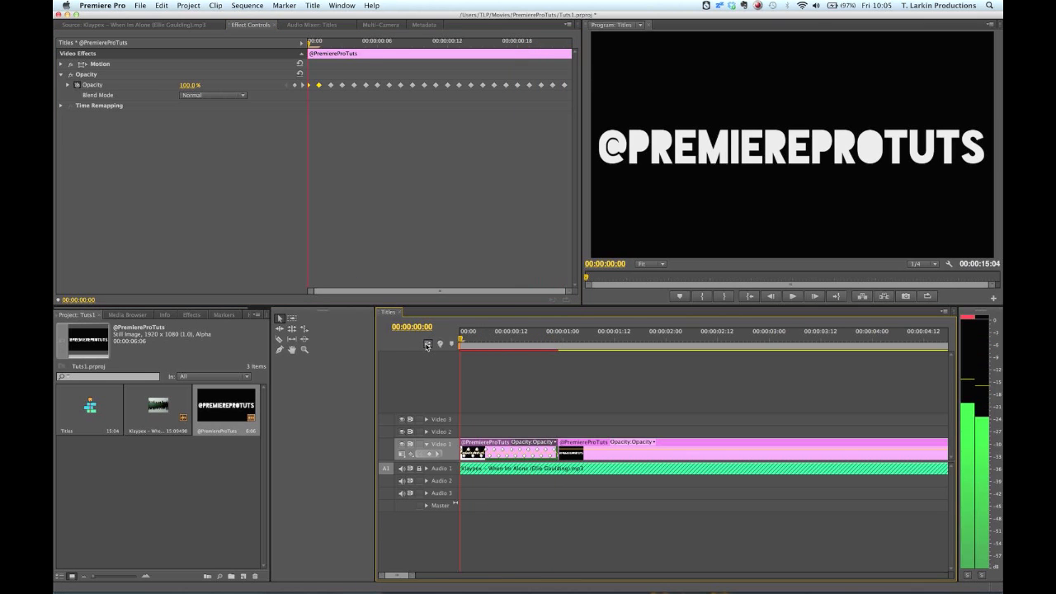
key(space)
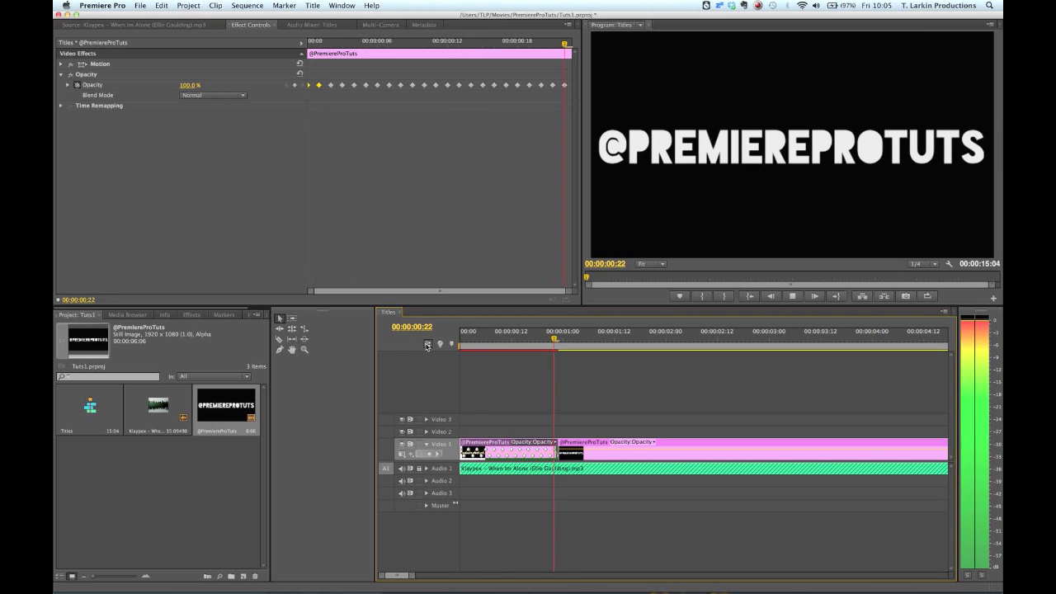
key(space)
drag(487, 342, 407, 341)
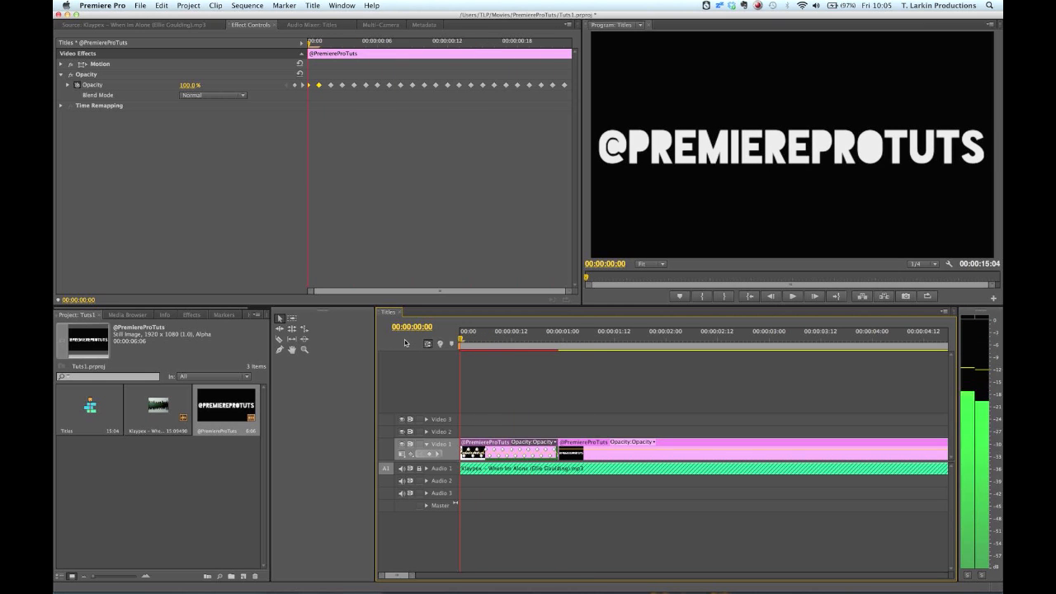
key(super+s)
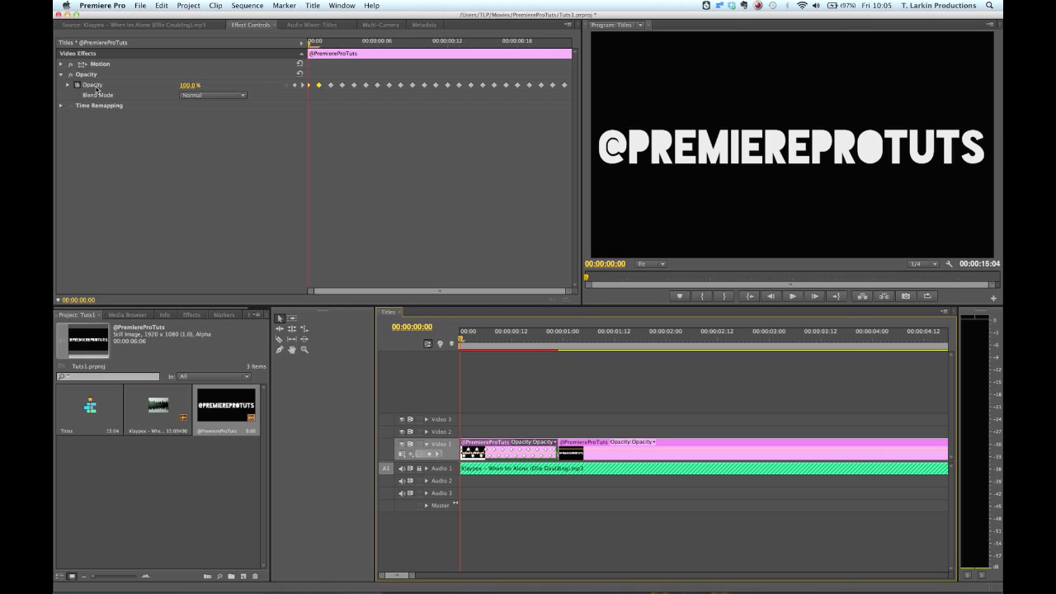
Step: Turn on scale keyframing for the first title segment and set its scale to 0 on the first frame
click(61, 64)
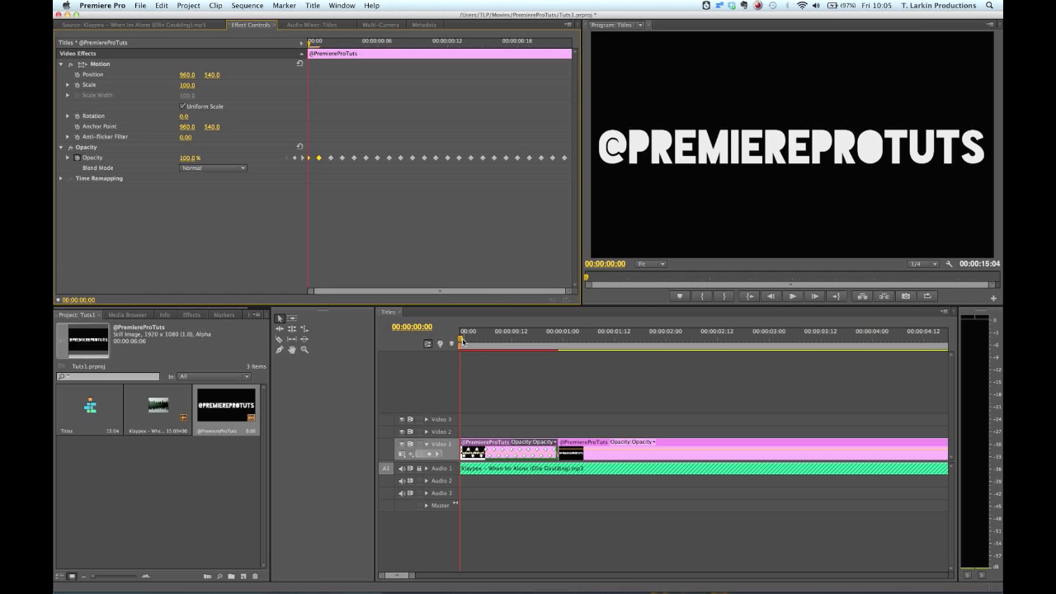
click(80, 85)
drag(187, 85, 108, 85)
click(186, 85)
text(0)
key(Return)
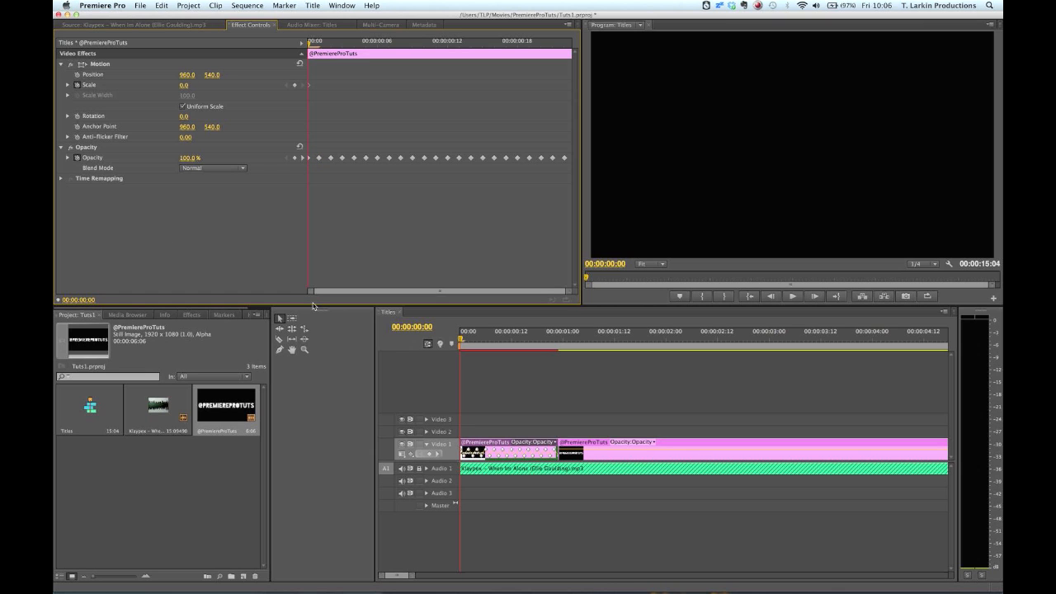
Step: Add a scale keyframe of 80 at 00:00:00:22, the last frame of the first title segment
key(Down)
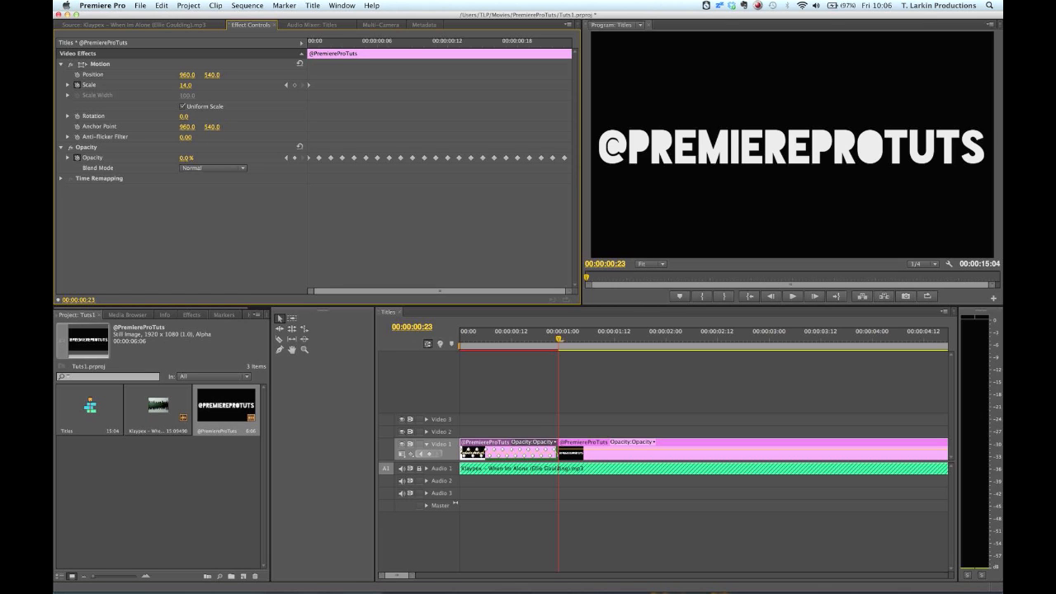
key(Left)
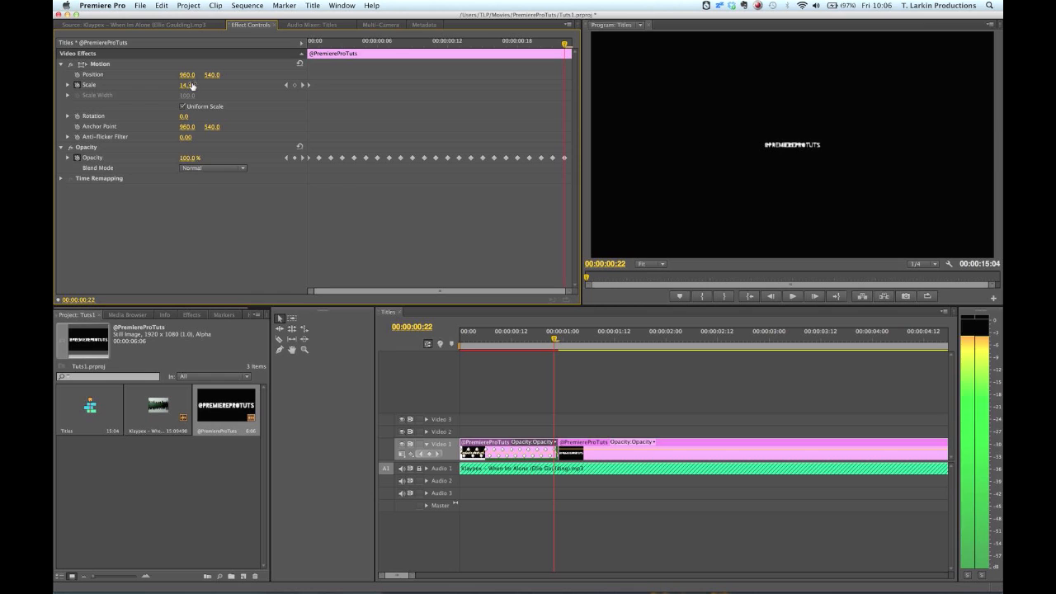
mouse_move(186, 85)
mouse_down()
mouse_move(249, 85)
mouse_move(192, 85)
mouse_up()
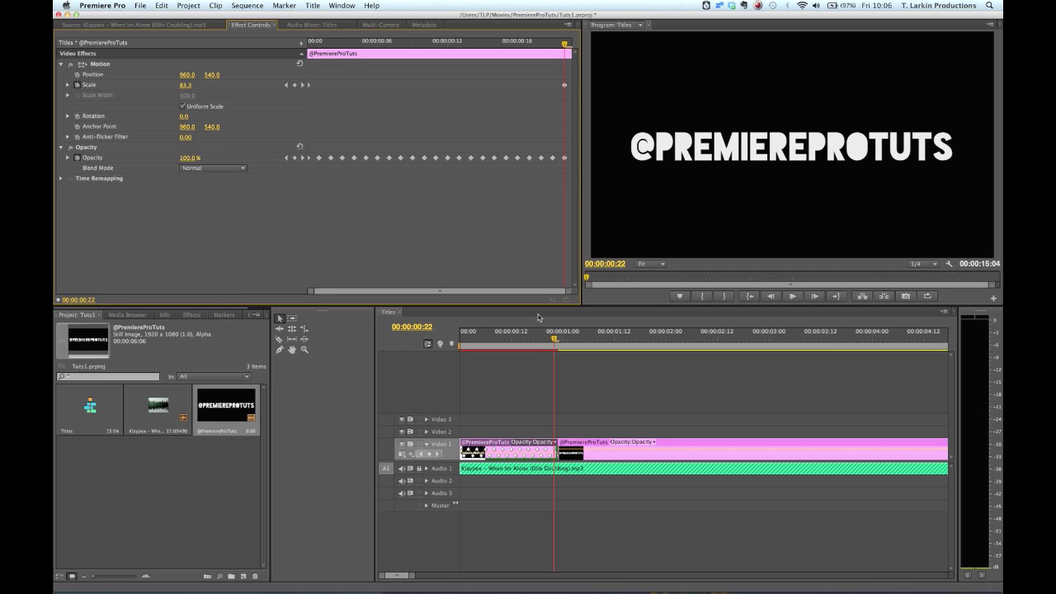
click(187, 85)
text(80)
key(Return)
Step: Play the sequence from the beginning to check the flickering title's growing scale
drag(476, 333, 407, 336)
key(space)
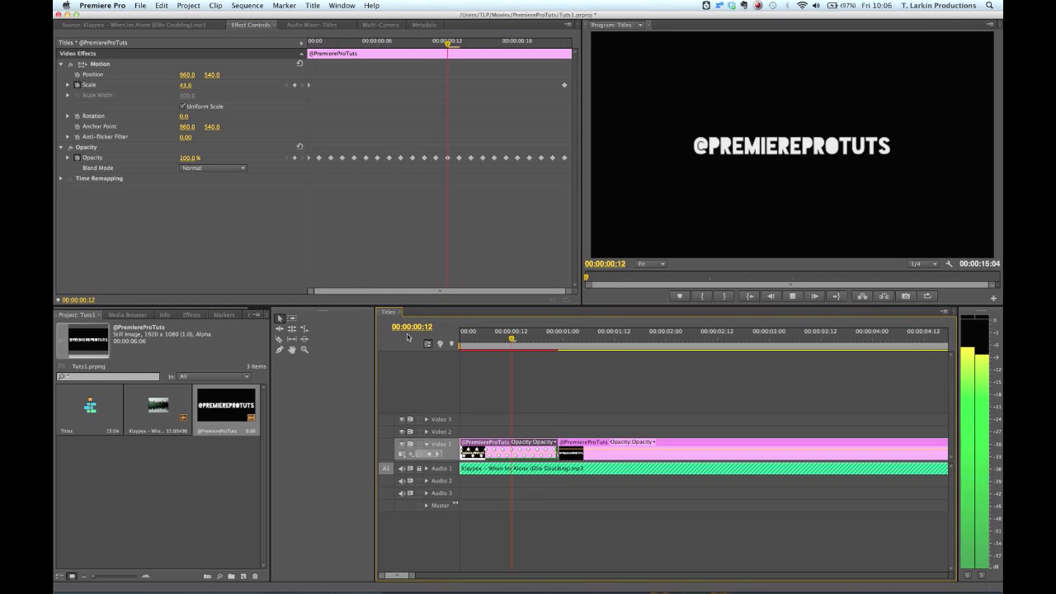
key(space)
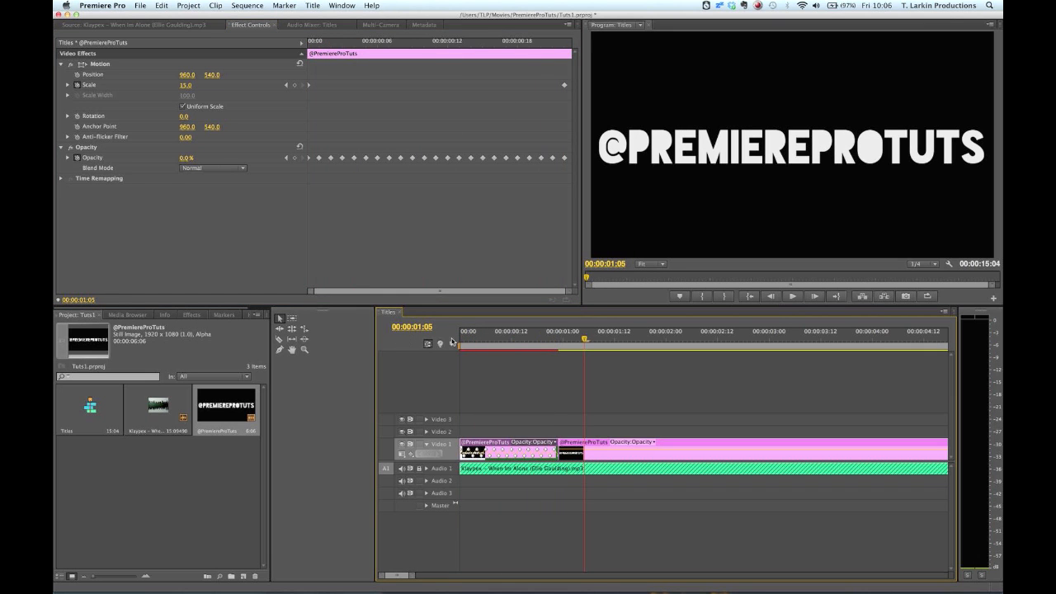
Step: Play on from the first cut to find the next beat and split the remaining title clip at 00:00:01:18
click(557, 334)
key(space)
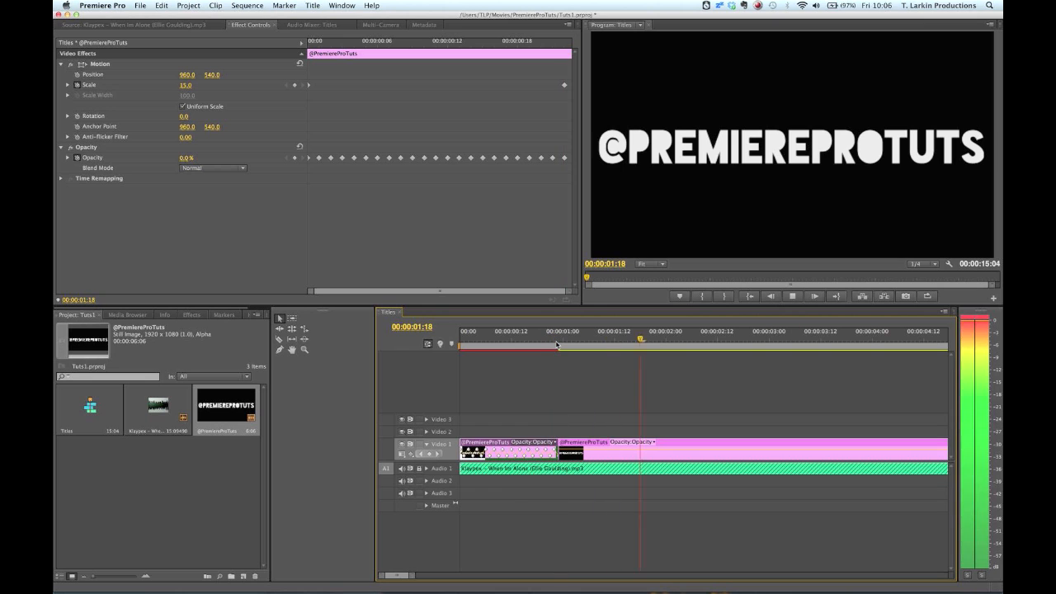
key(space)
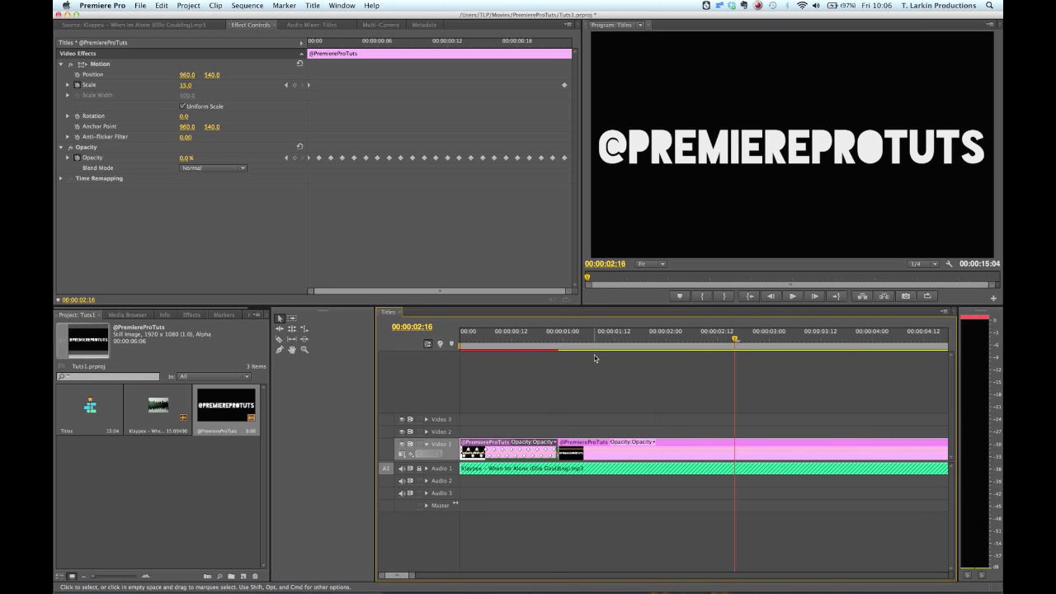
drag(573, 345, 640, 352)
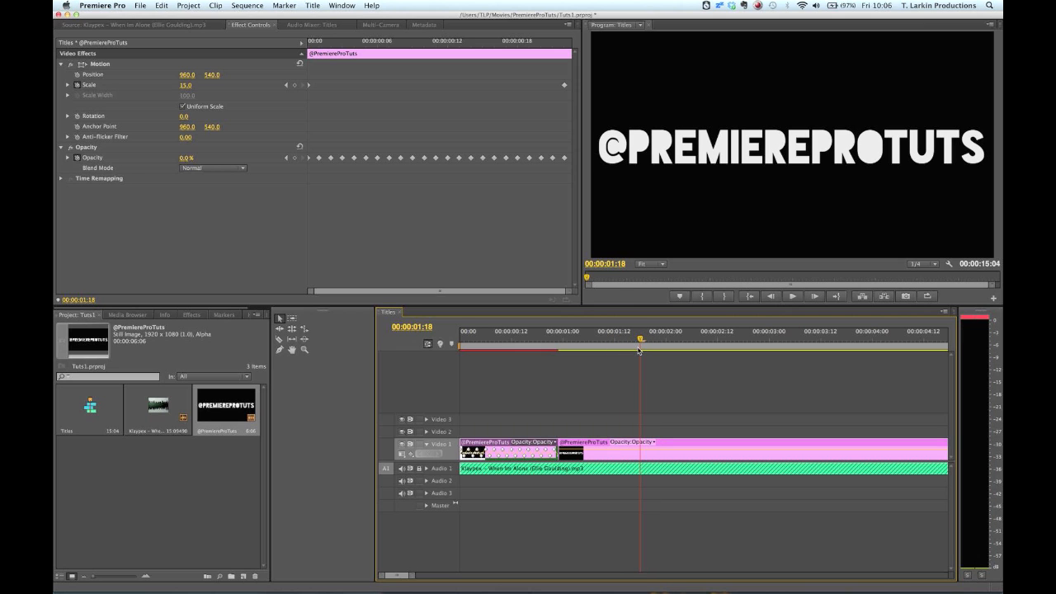
key(c)
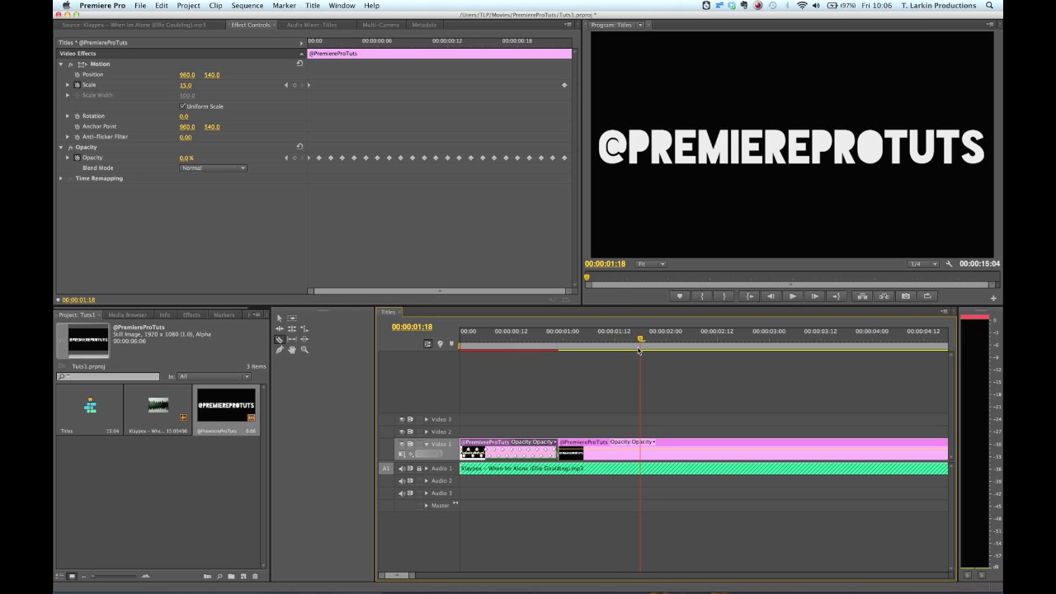
click(640, 446)
key(v)
Step: Set the second title segment's scale to 330 with the playhead on its first frame, 00:00:00:23
click(618, 452)
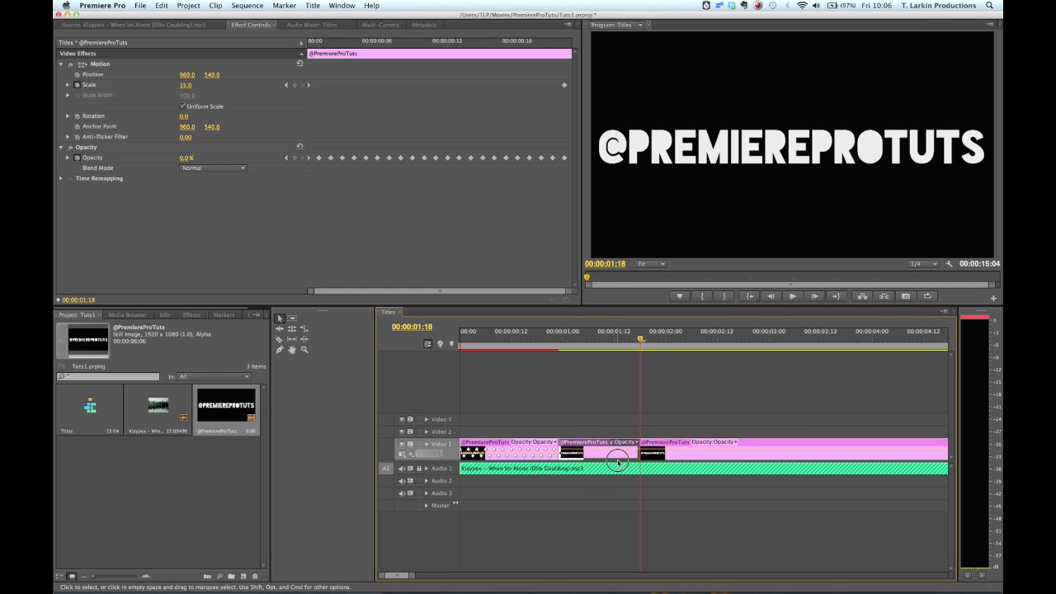
drag(576, 339, 559, 339)
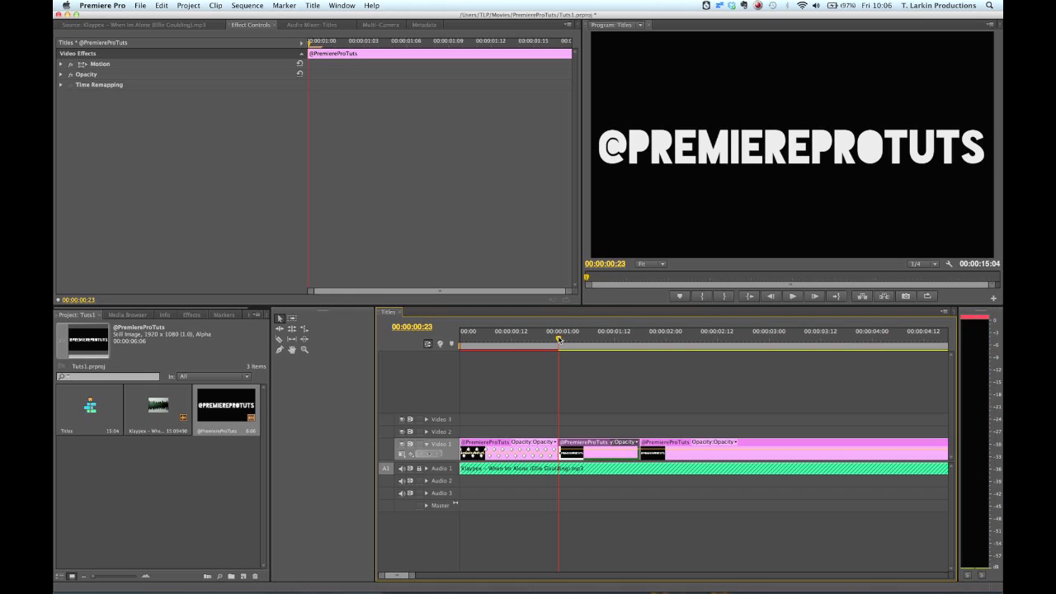
click(60, 64)
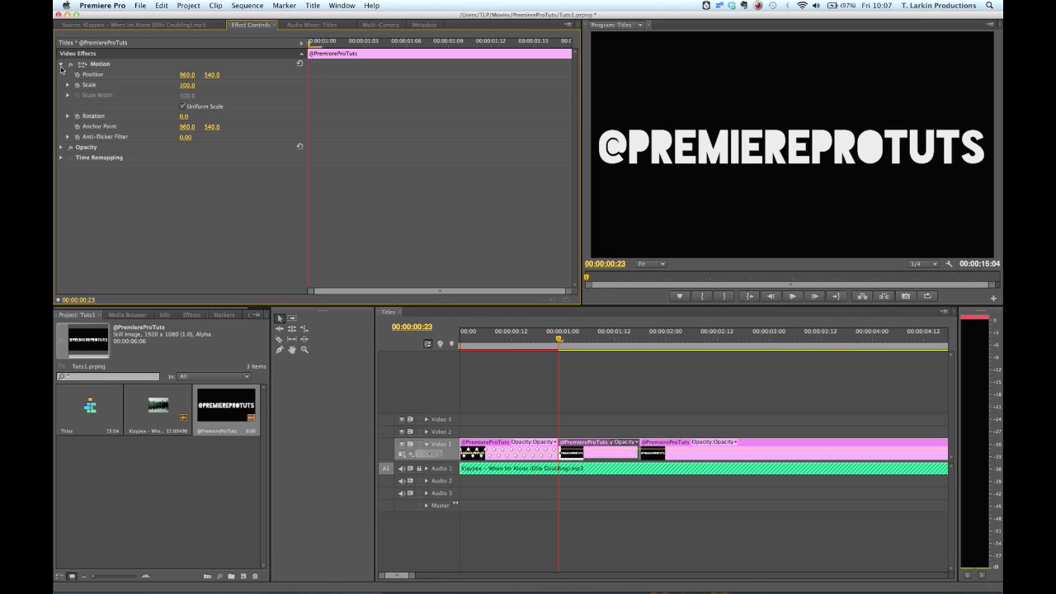
drag(187, 85, 377, 85)
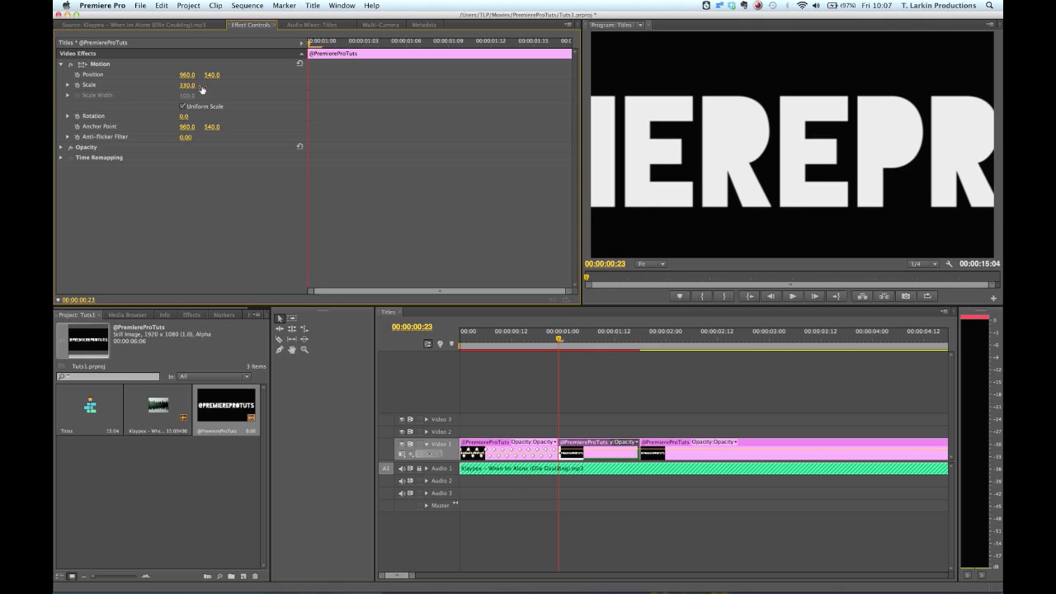
Step: Keyframe the second title segment's horizontal position from 4489 at 00:00:00:23 to -3024 at 00:00:01:17
drag(188, 75, 1013, 75)
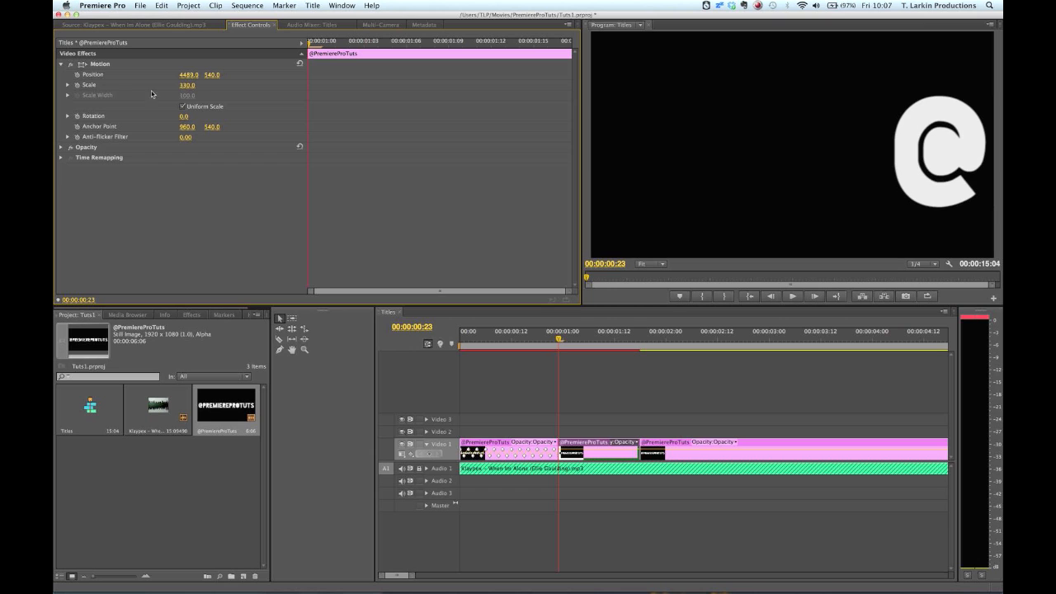
click(79, 75)
click(638, 344)
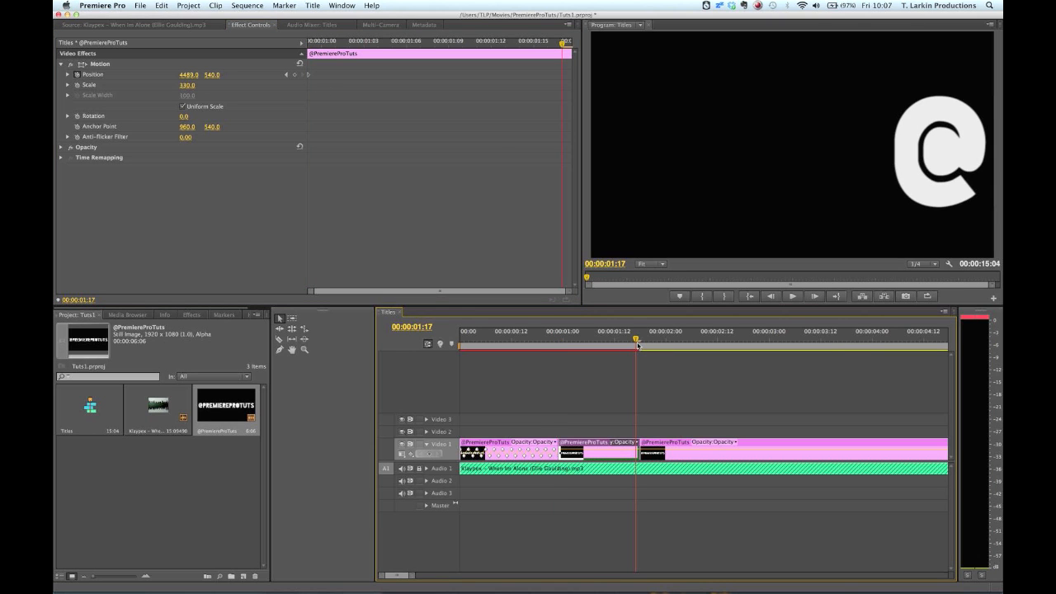
drag(636, 345, 637, 346)
drag(200, 75, 1, 75)
Step: Play the sequence from the beginning to check the enlarged title's movement across the frame
drag(527, 333, 380, 329)
key(space)
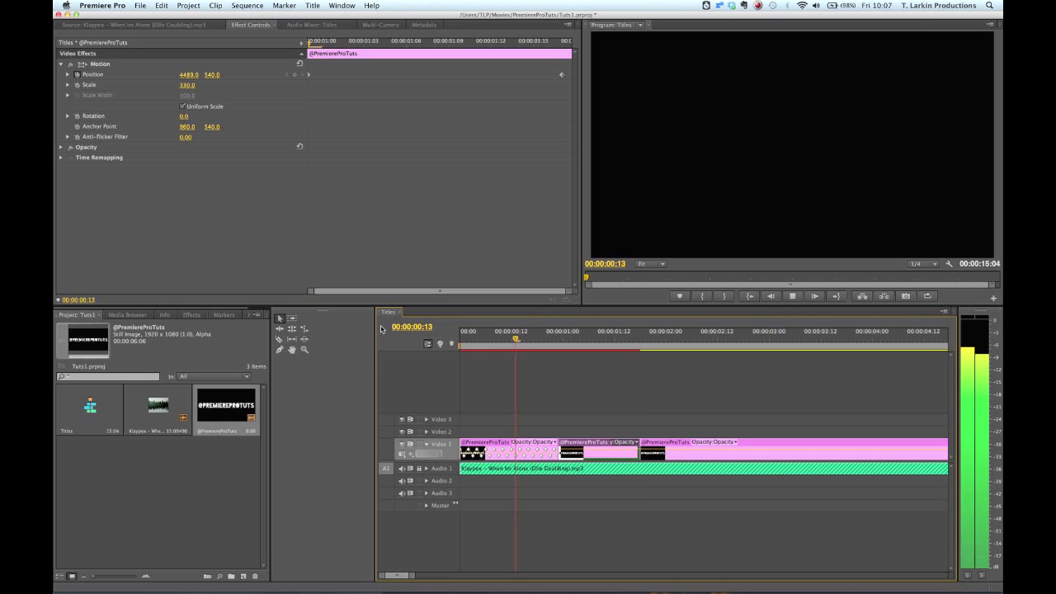
key(space)
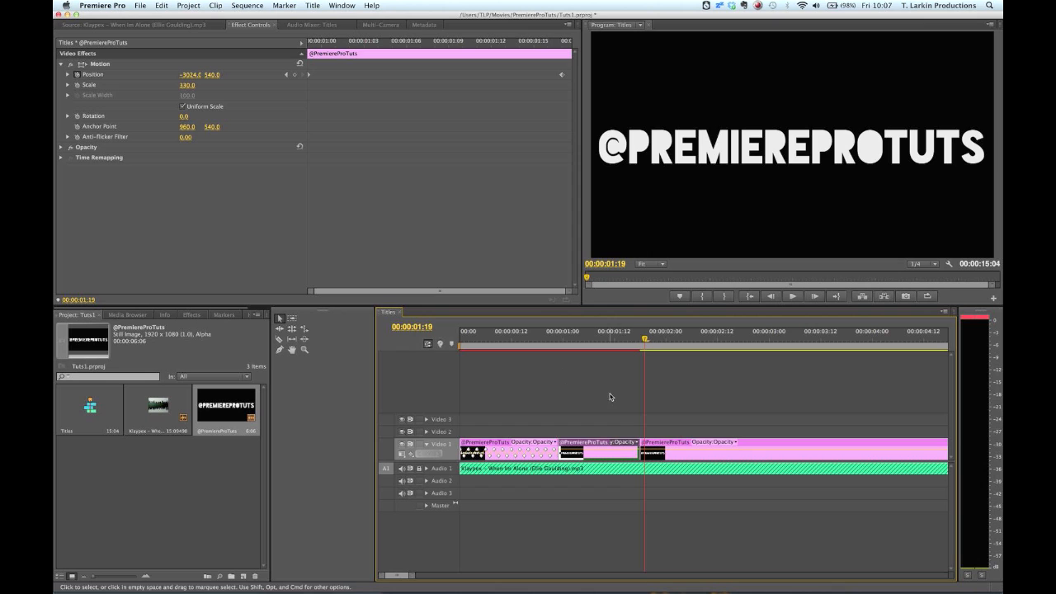
Step: Play on past the second cut to find the next beat and split the remaining title clip at 00:00:02:16
click(633, 343)
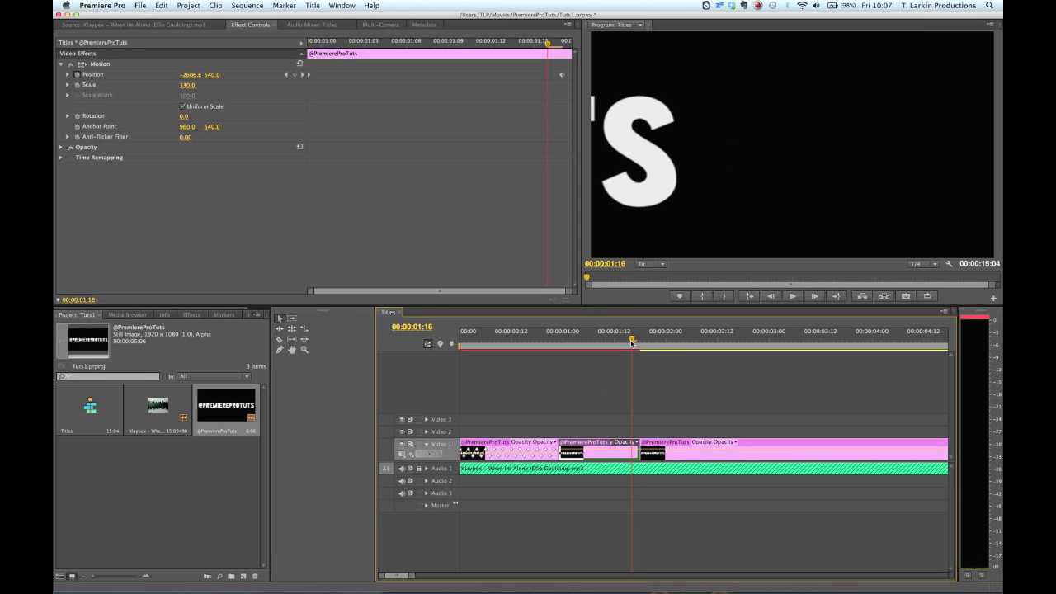
key(XF86AudioRaiseVolume)
key(space)
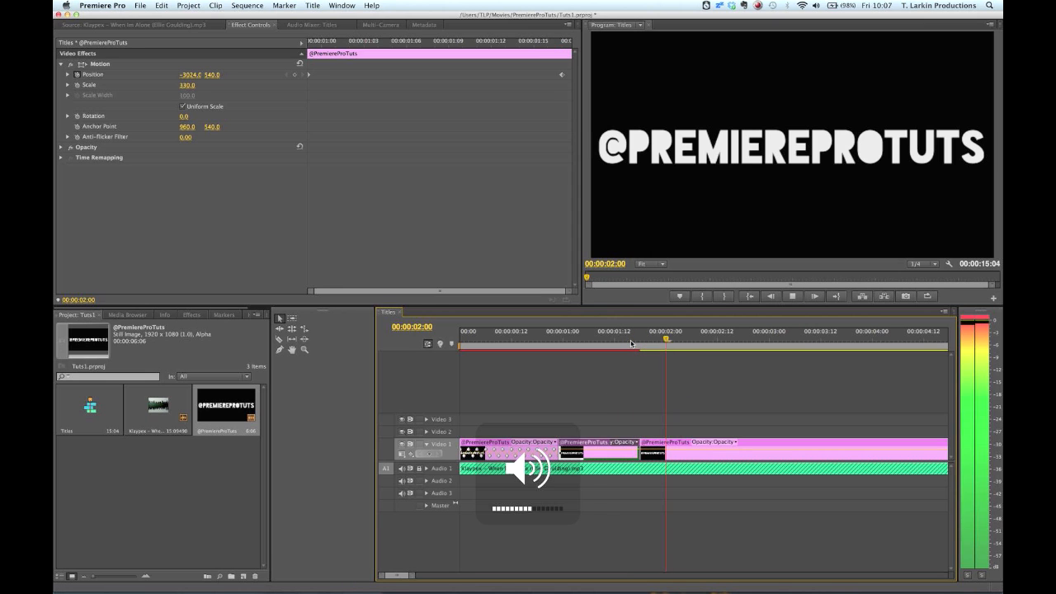
key(space)
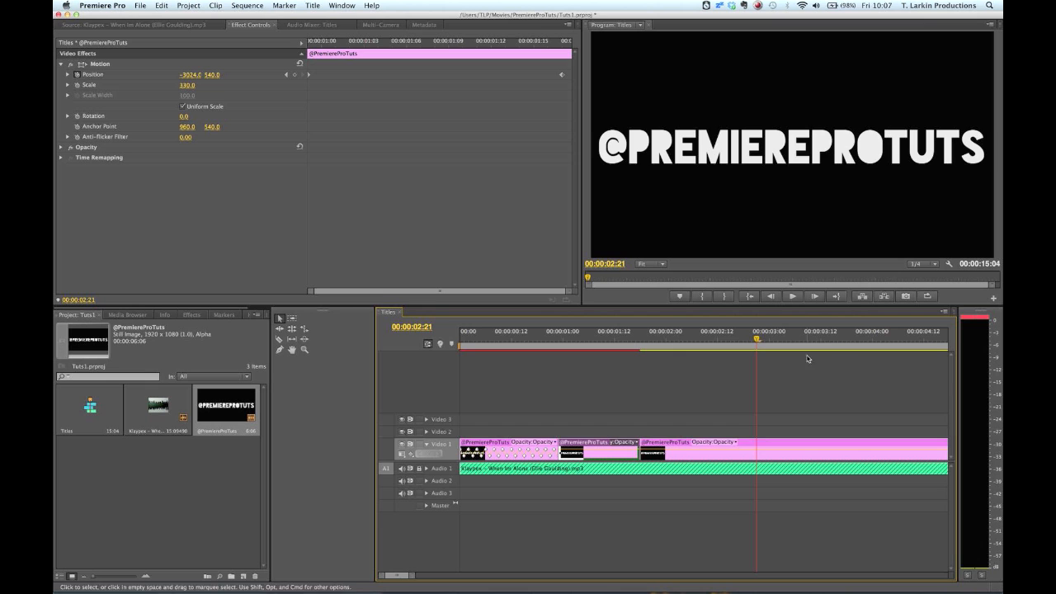
drag(750, 338, 658, 323)
key(space)
key(space)
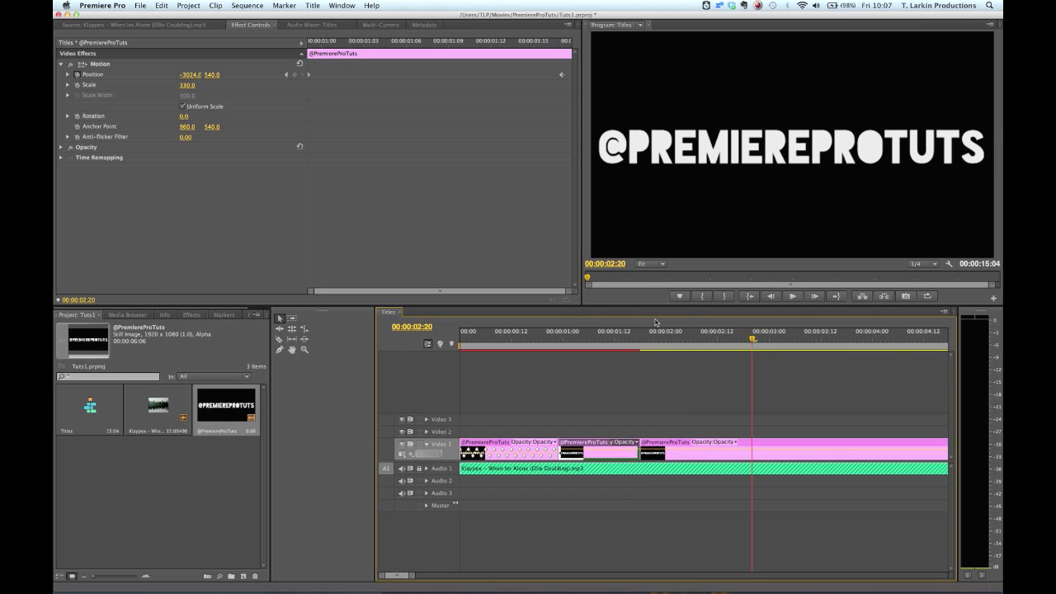
key(Left)
key(Left)
key(Left)
key(Left)
key(Right)
key(Right)
key(c)
click(735, 446)
key(v)
Step: Select the third title segment and play through it to listen to its part of the song
click(708, 448)
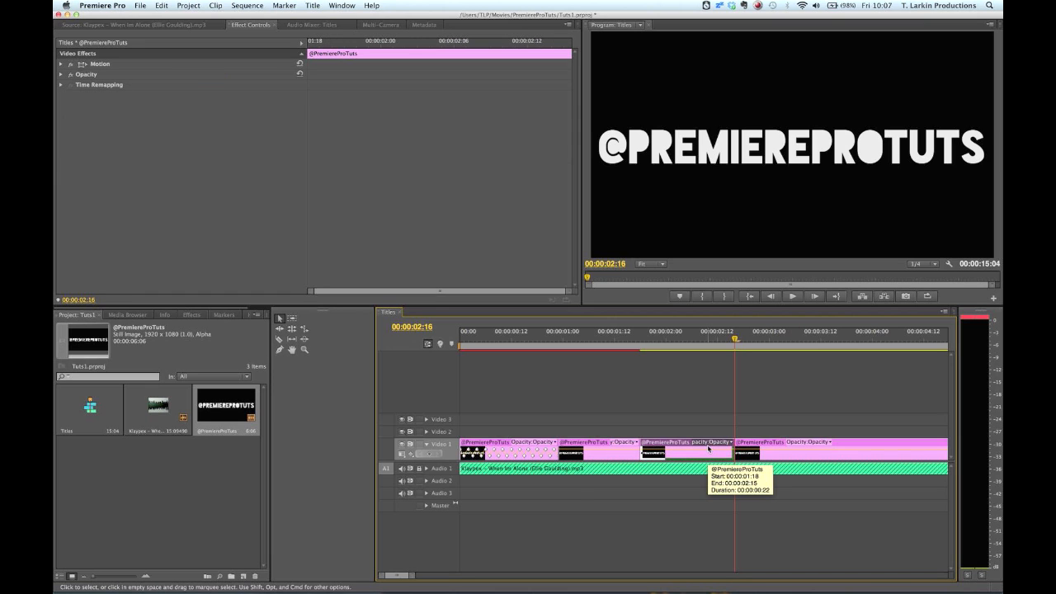
click(640, 336)
key(space)
drag(652, 344, 715, 349)
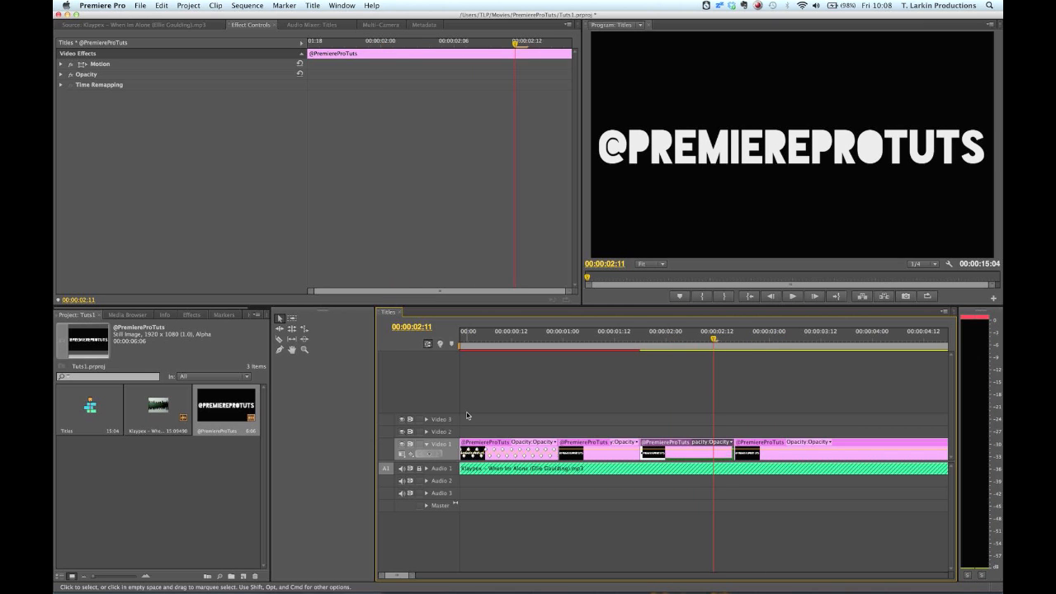
click(642, 343)
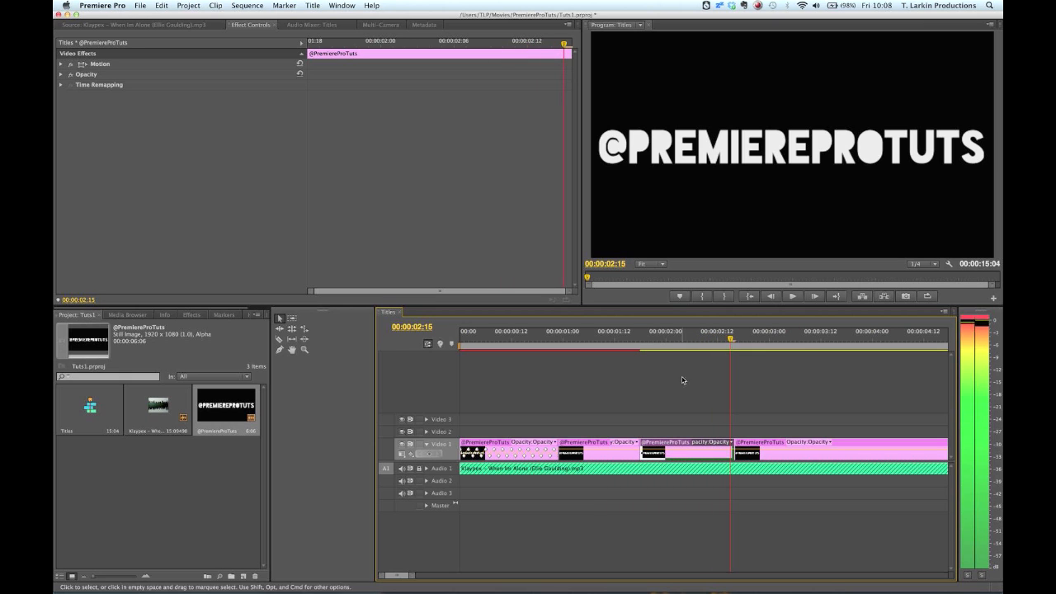
Step: Search the effects for "mosaic" and apply the Mosaic video effect to the third title segment, with the playhead at 00:00:01:18
click(640, 341)
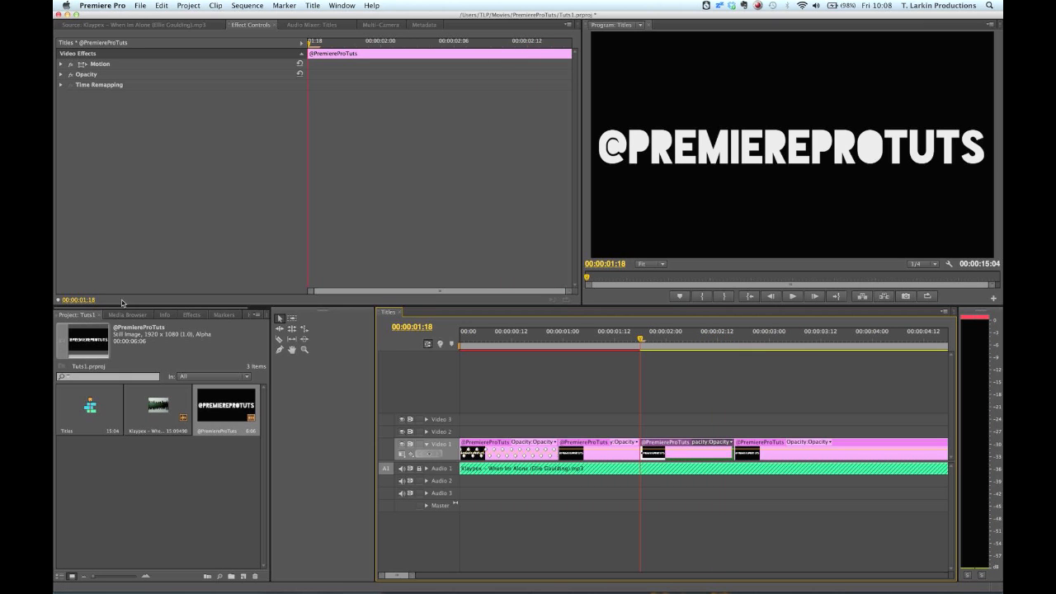
click(191, 314)
click(91, 328)
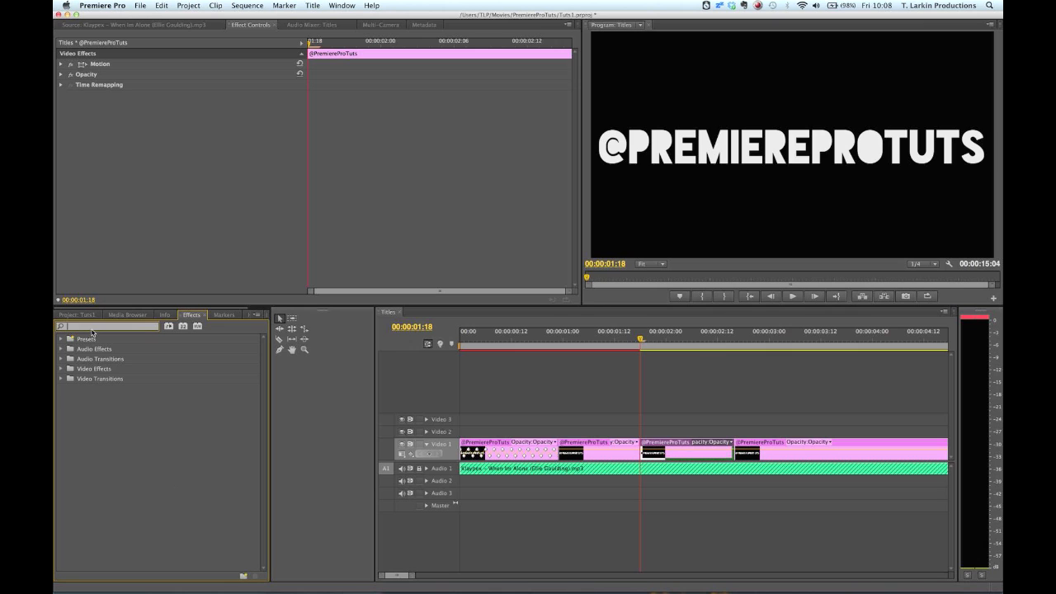
text(mosaic)
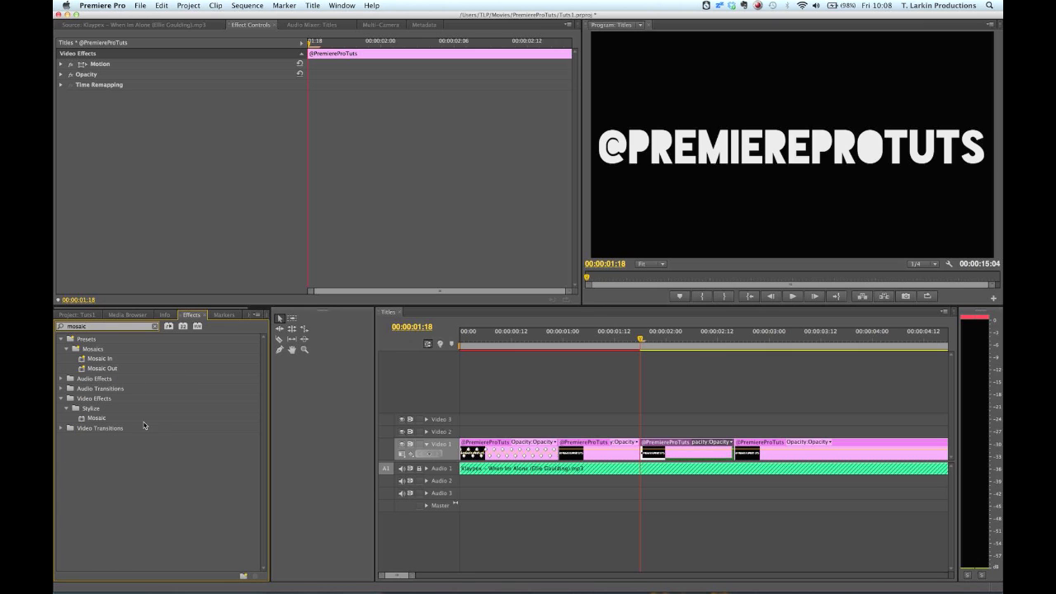
drag(98, 418, 664, 443)
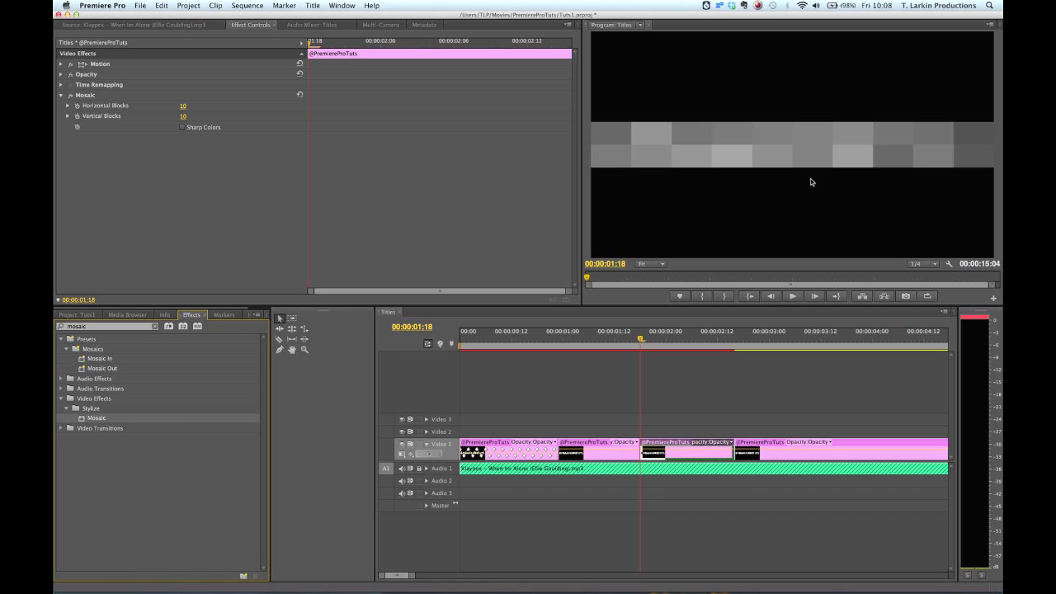
Step: Enable Sharp Colors for Mosaic and keyframe both Horizontal and Vertical Blocks at 75 on the segment's first frame, 00:00:01:18
drag(179, 107, 192, 106)
click(184, 127)
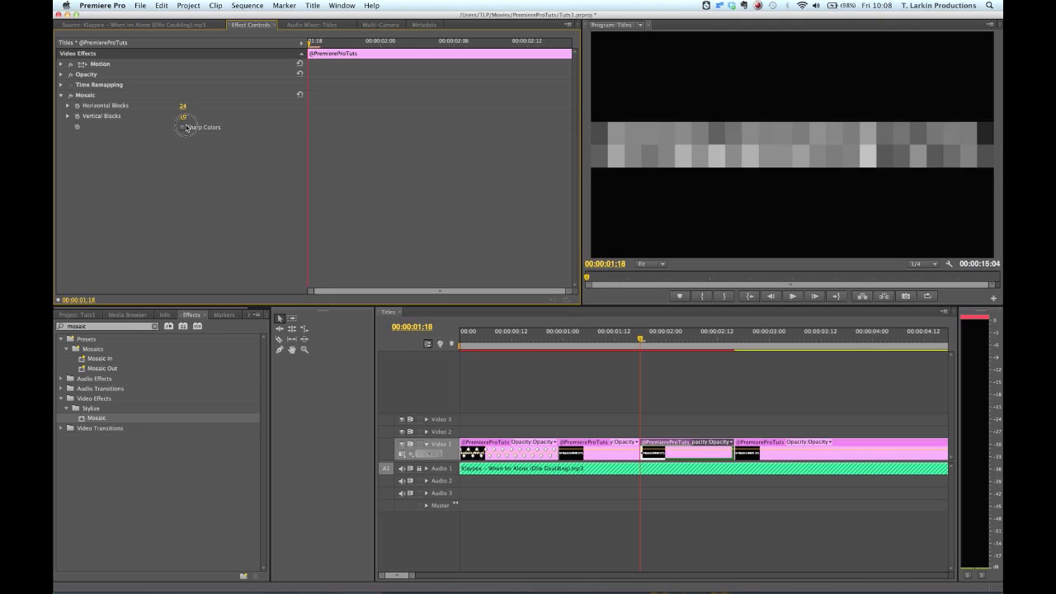
drag(183, 117, 222, 116)
click(184, 106)
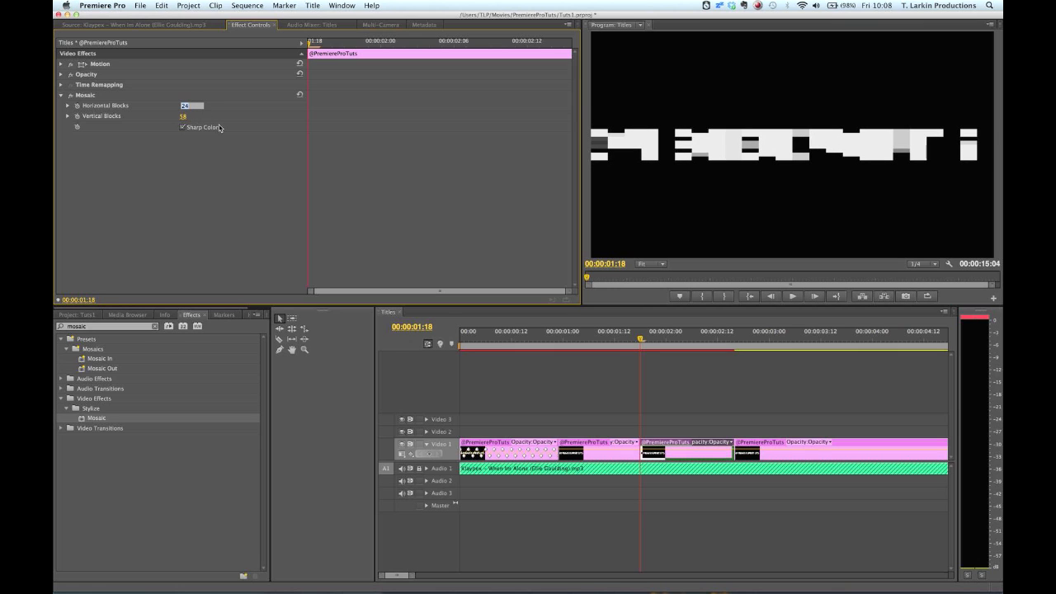
key(Tab)
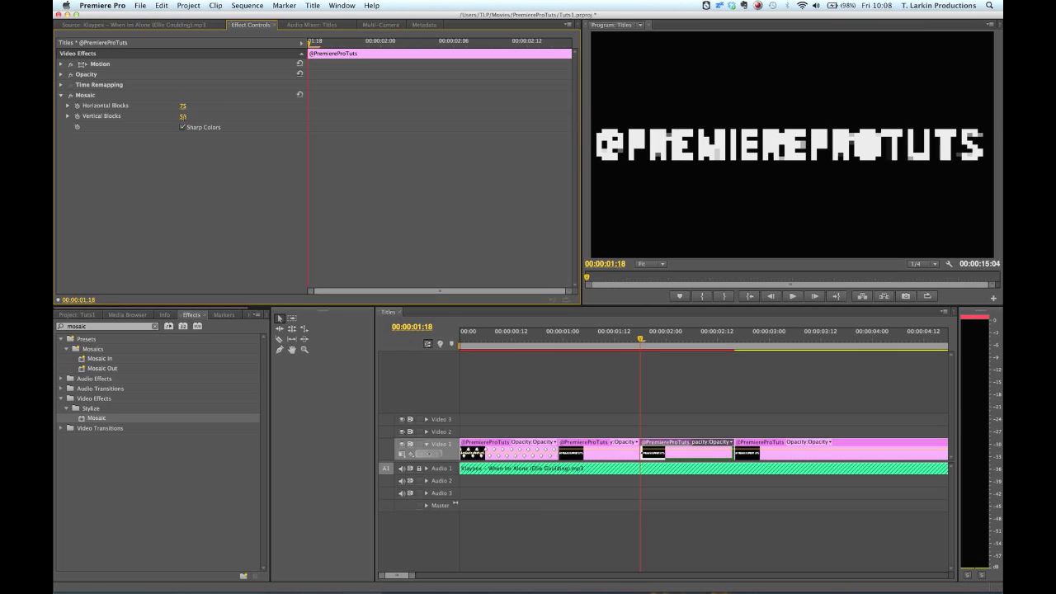
key(Return)
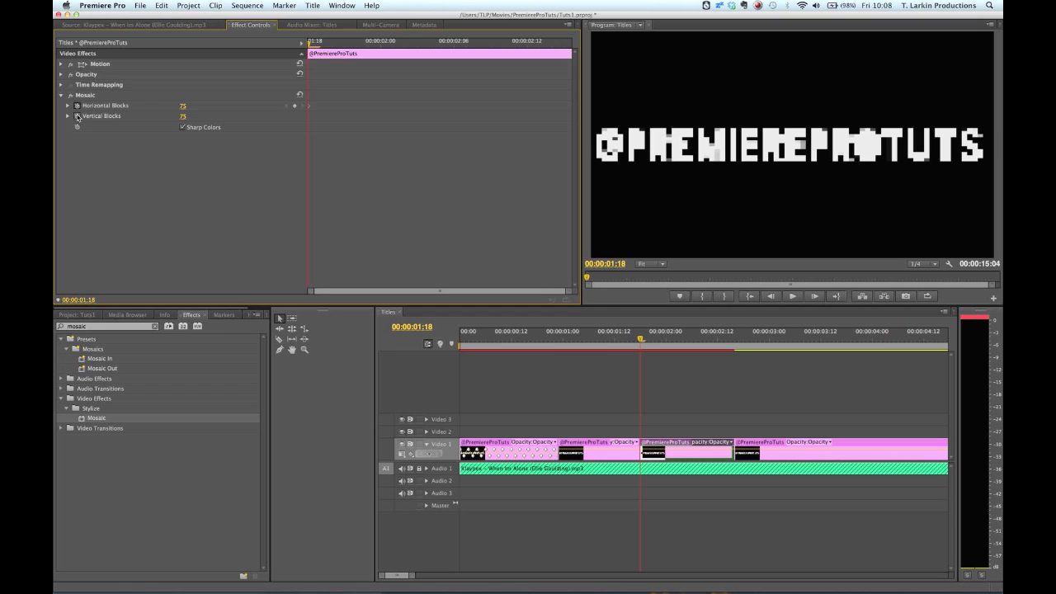
Step: Keyframe varying Mosaic block counts through the third title segment from 00:00:01:23, ending with 74 horizontal and 27 vertical at 00:00:02:13
key(space)
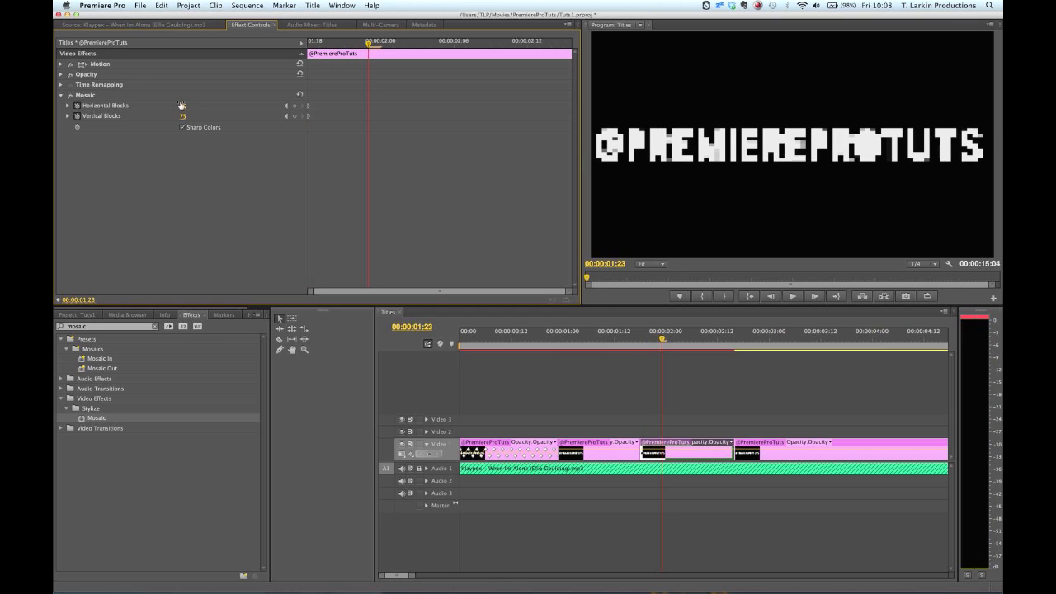
mouse_move(188, 105)
mouse_down()
mouse_move(146, 106)
mouse_move(208, 122)
mouse_move(176, 107)
mouse_move(191, 110)
mouse_move(104, 116)
mouse_move(216, 106)
mouse_move(156, 116)
mouse_move(204, 116)
mouse_move(195, 106)
mouse_up()
key(space)
key(Right)
key(Right)
key(Right)
key(Right)
key(Right)
key(Right)
key(Right)
key(Right)
key(Right)
key(Right)
key(Right)
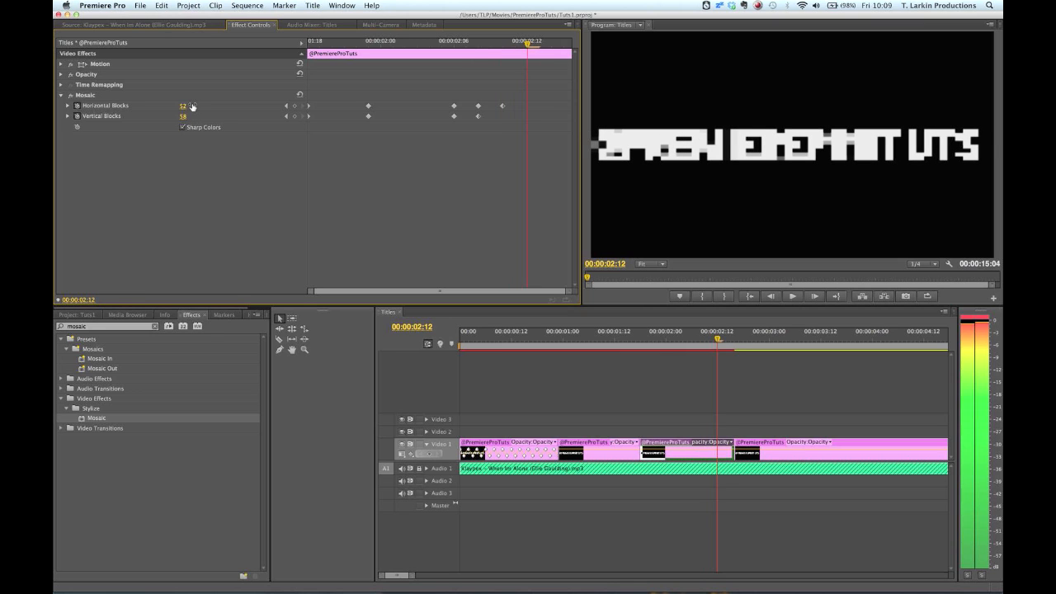
drag(192, 107, 157, 116)
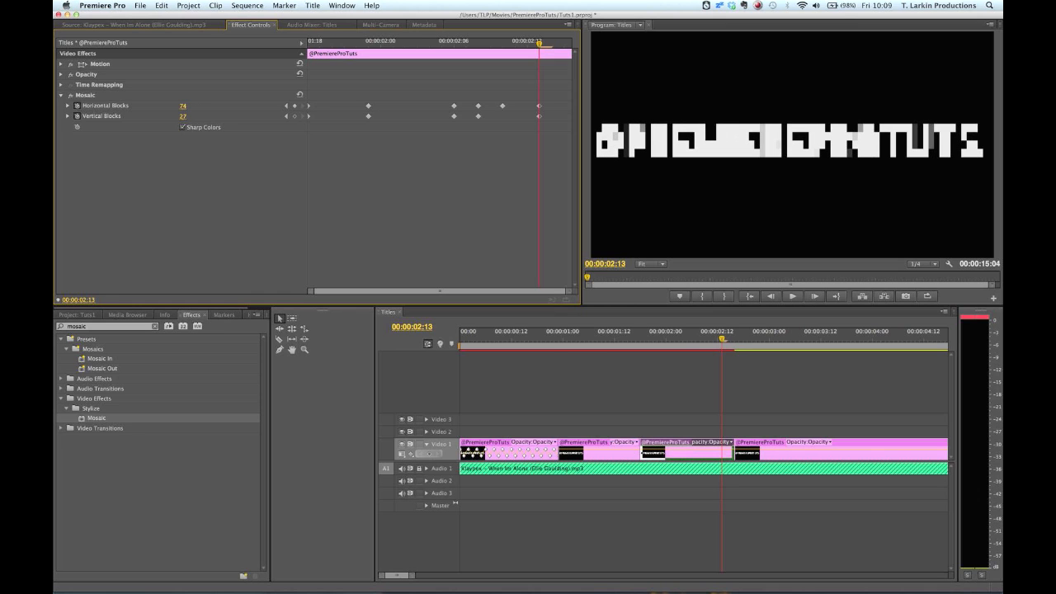
Step: Add Mosaic block keyframes on the third segment's last frame, 00:00:02:15, setting Horizontal Blocks to 150 and changing Vertical Blocks
key(Right)
key(Right)
key(Right)
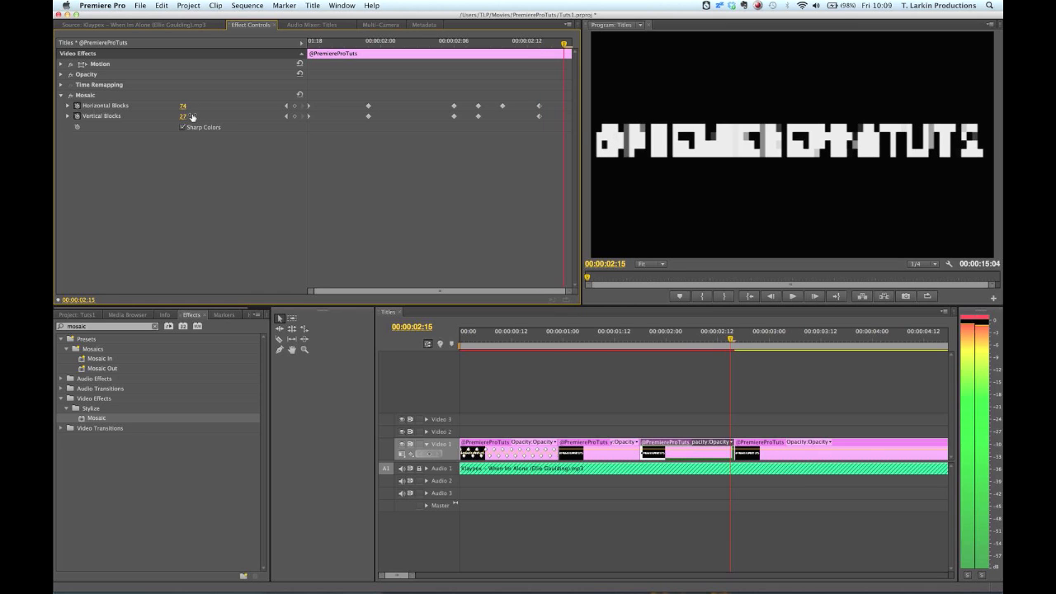
key(Left)
mouse_move(183, 105)
mouse_down()
mouse_move(228, 106)
mouse_move(191, 106)
mouse_up()
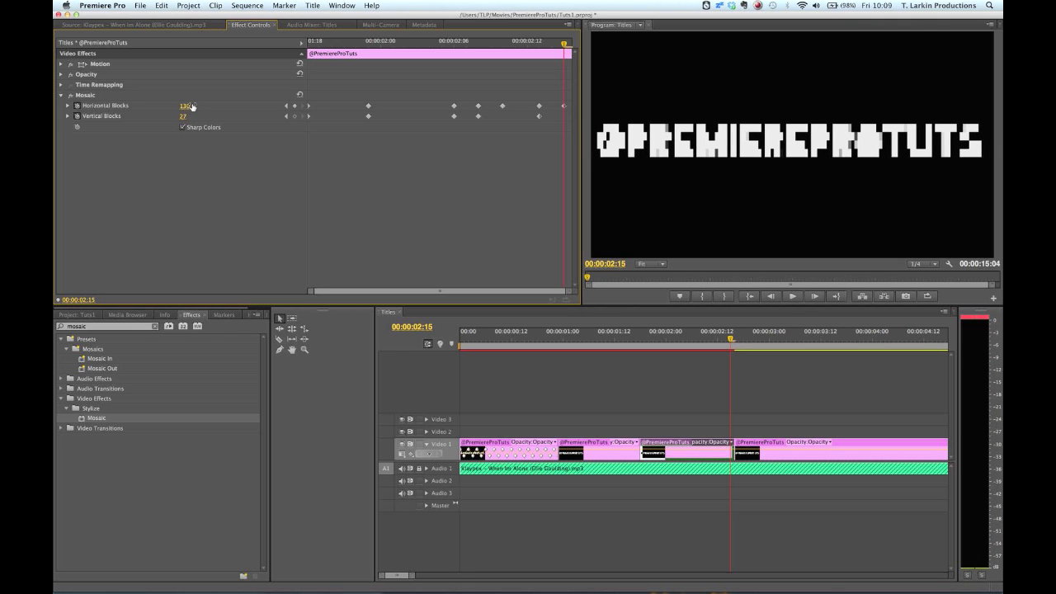
click(189, 106)
key(Tab)
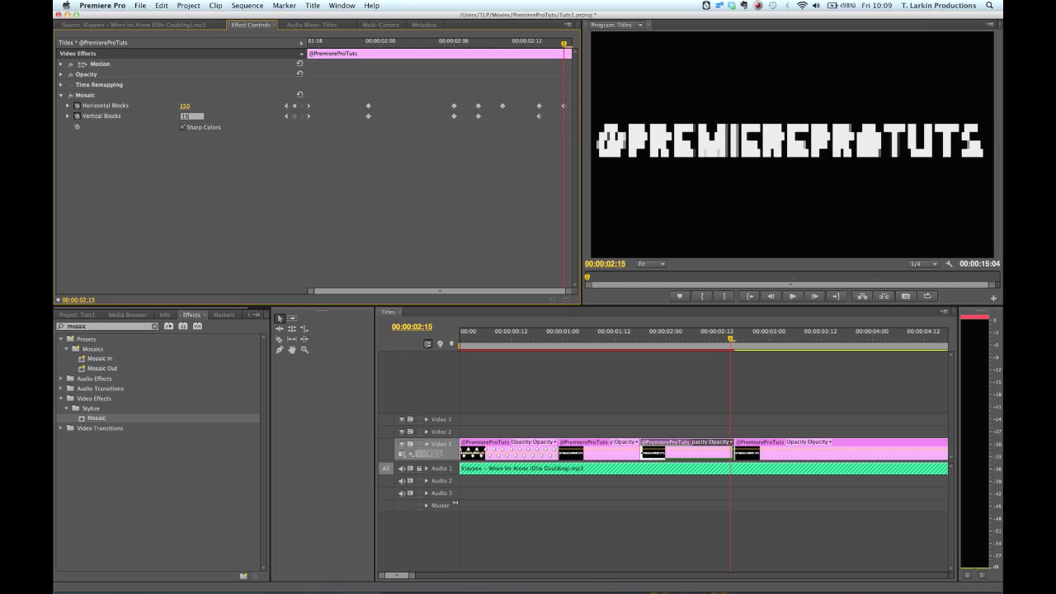
Step: Deselect the clip and replay the sequence to check the scrolling and mosaic segments against the music
click(624, 392)
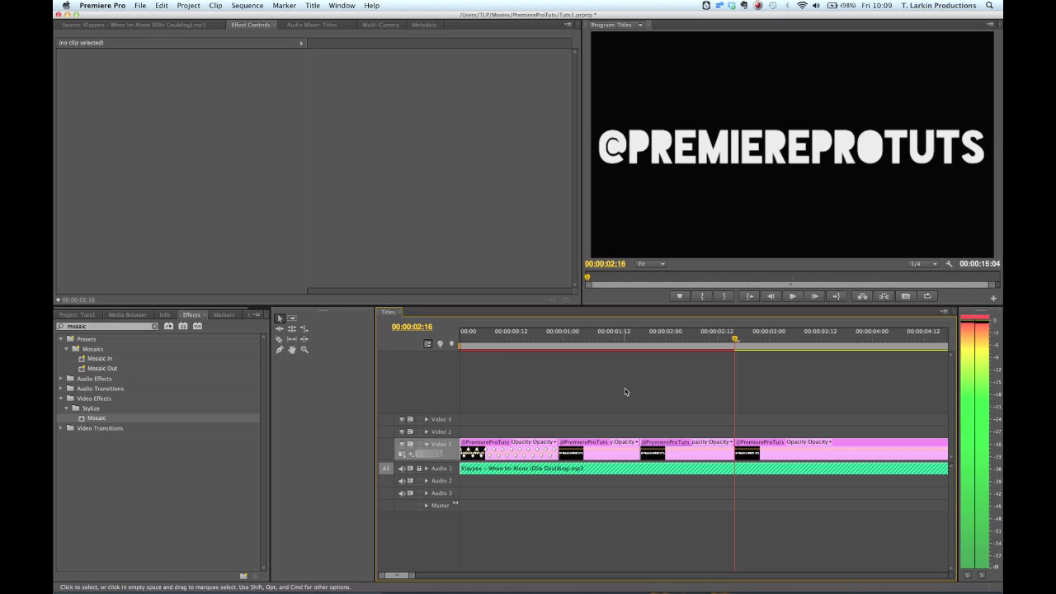
key(Right)
click(620, 339)
key(space)
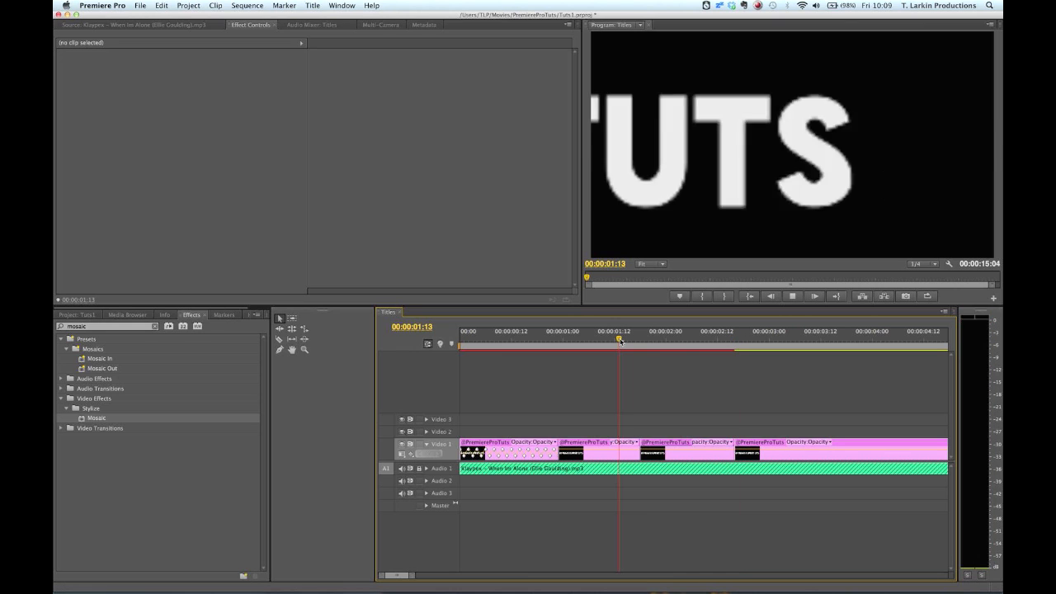
key(space)
drag(653, 340, 473, 340)
key(space)
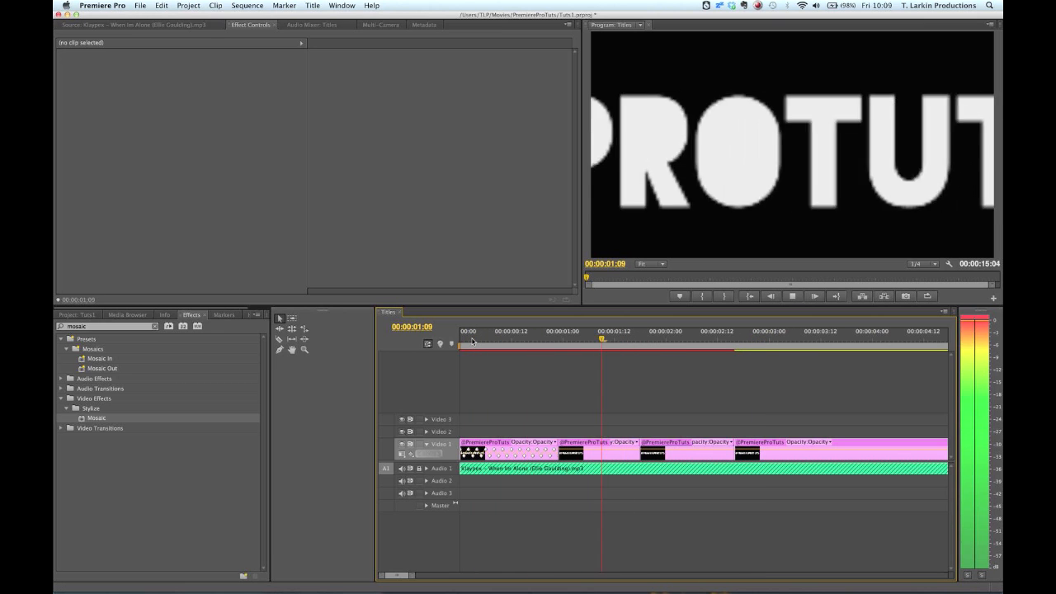
key(space)
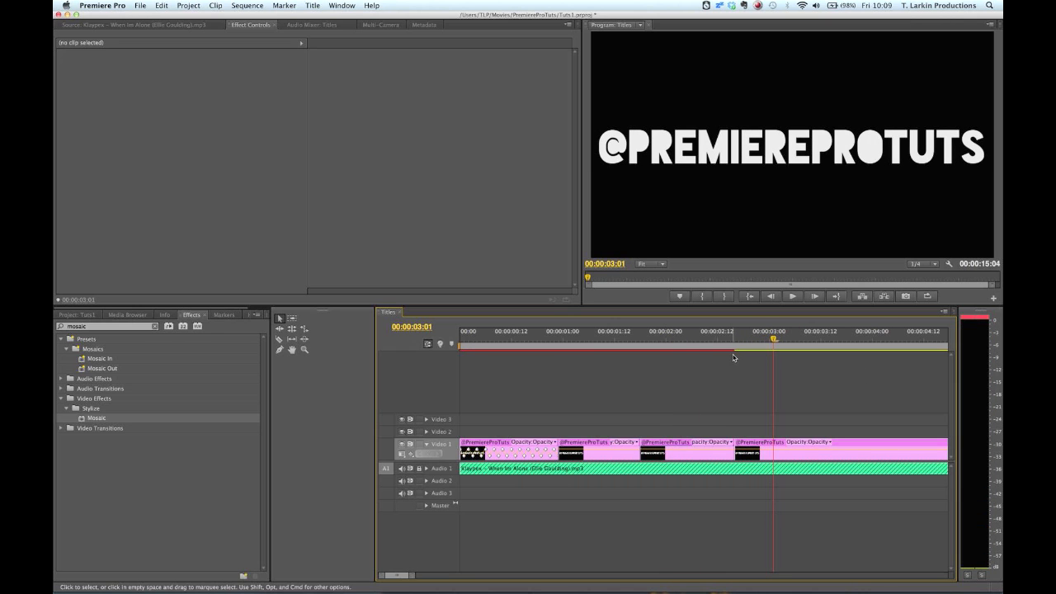
Step: Find the next beat in the music and split the remaining Video 1 title clip at 00:00:03:12
key(backslash)
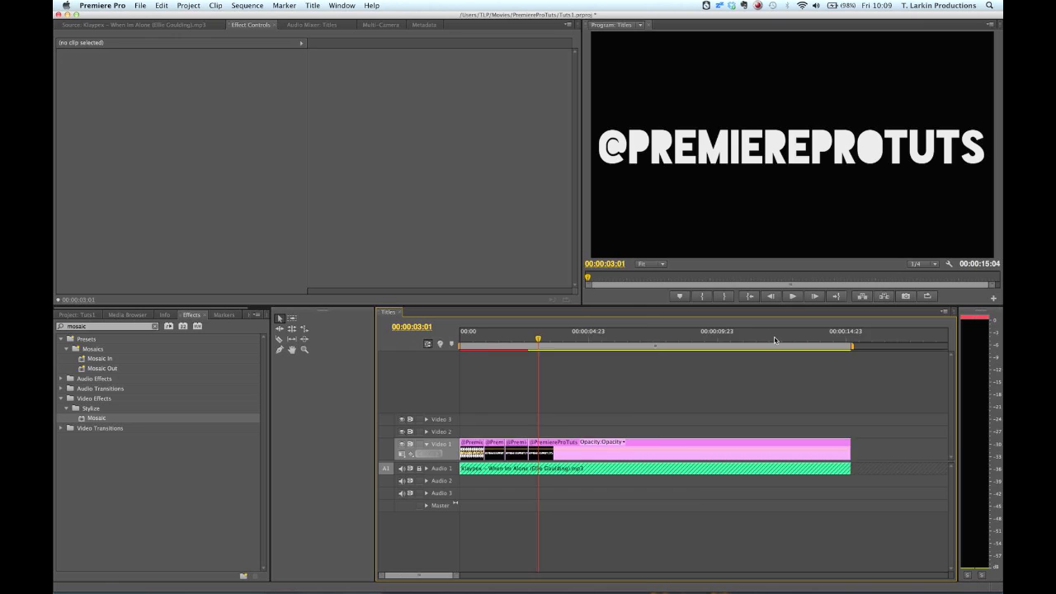
key(backslash)
click(674, 339)
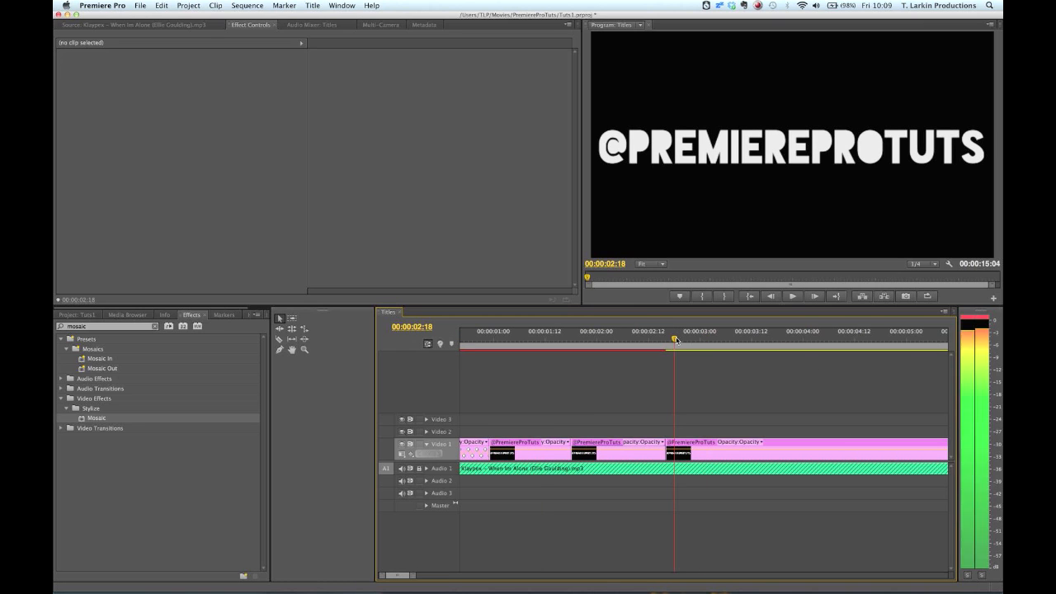
key(space)
drag(734, 344, 751, 349)
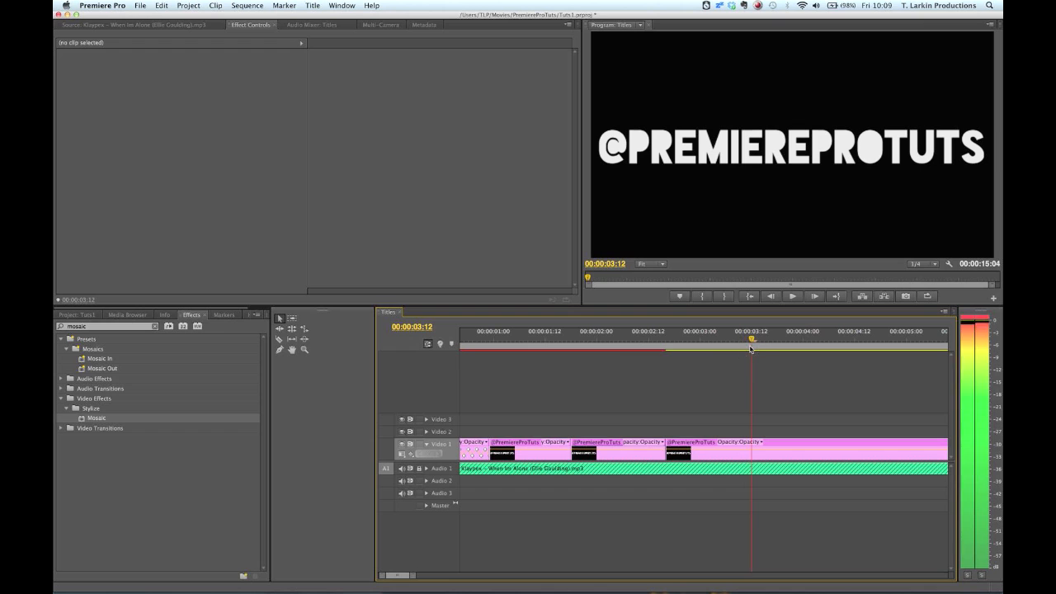
key(c)
click(753, 446)
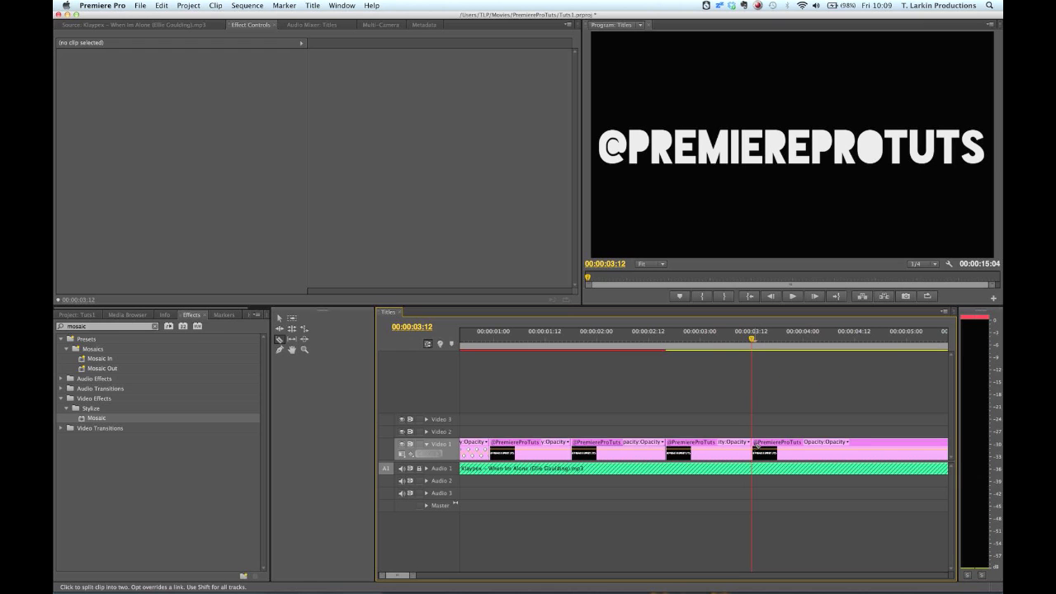
key(v)
Step: Duplicate the new title segment from 00:00:02:16 to 00:00:03:11 directly above itself on Video 2 and expand that track
click(717, 450)
click(683, 344)
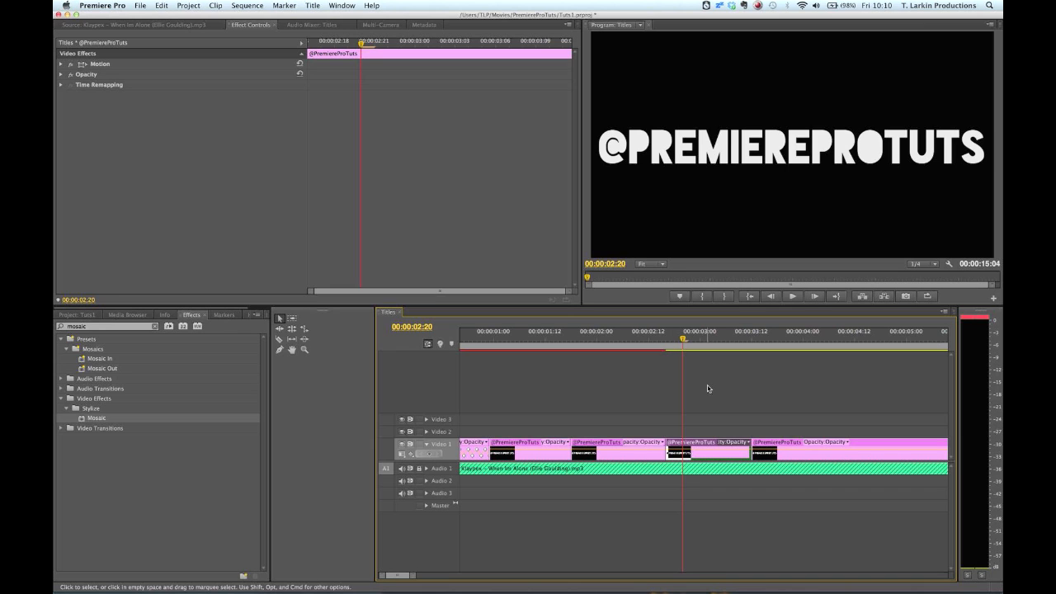
mouse_move(706, 446)
mouse_down()
mouse_move(707, 432)
mouse_move(708, 446)
mouse_up()
drag(708, 446, 706, 431)
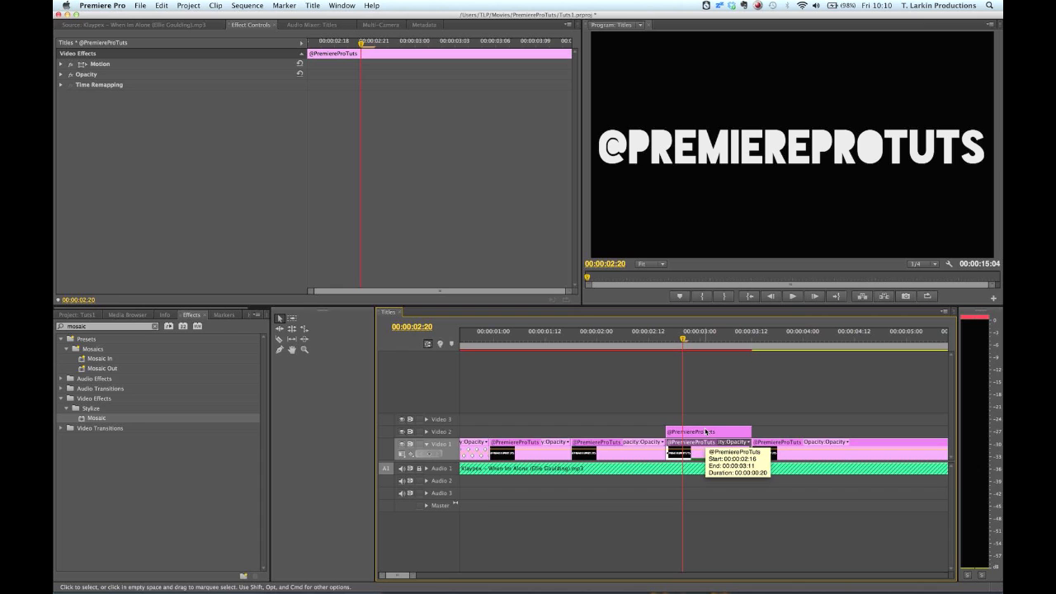
click(705, 430)
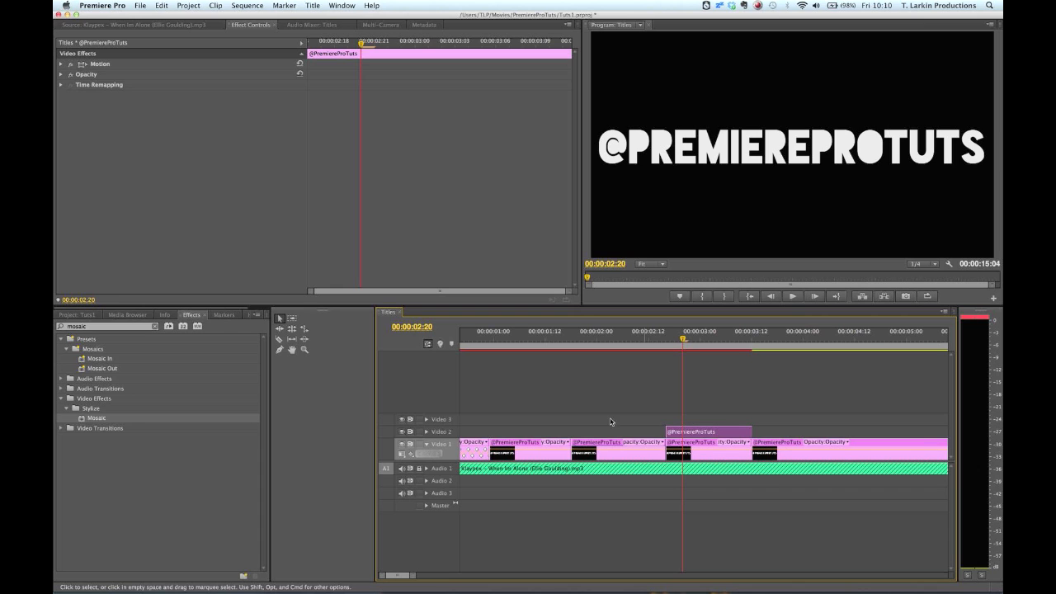
click(426, 432)
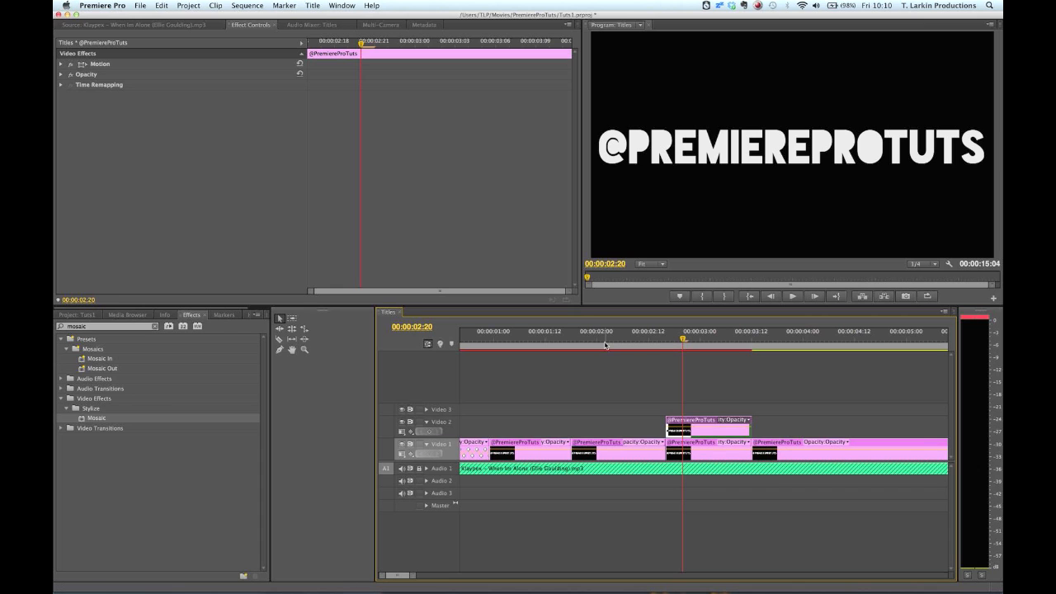
Step: Copy the Opacity effect with its flicker keyframes from the first title segment and paste it onto the Video 2 duplicate
click(464, 448)
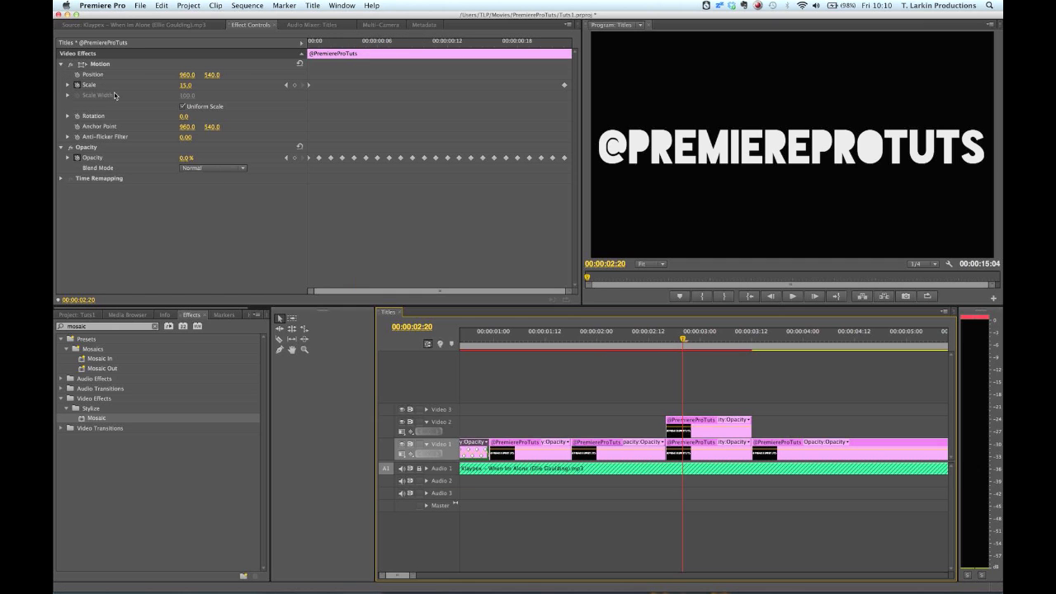
right_click(86, 147)
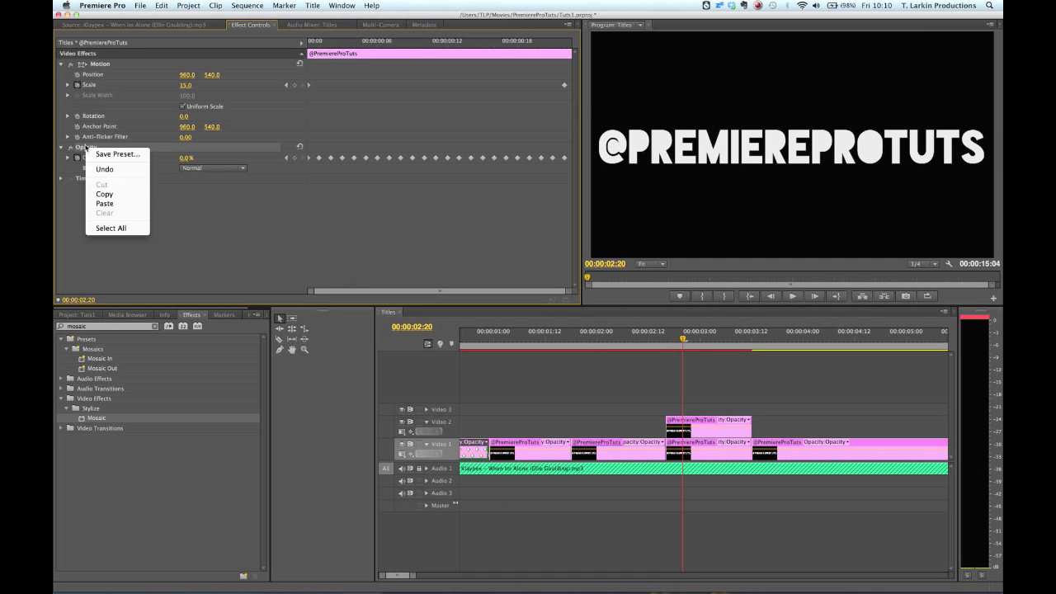
click(106, 194)
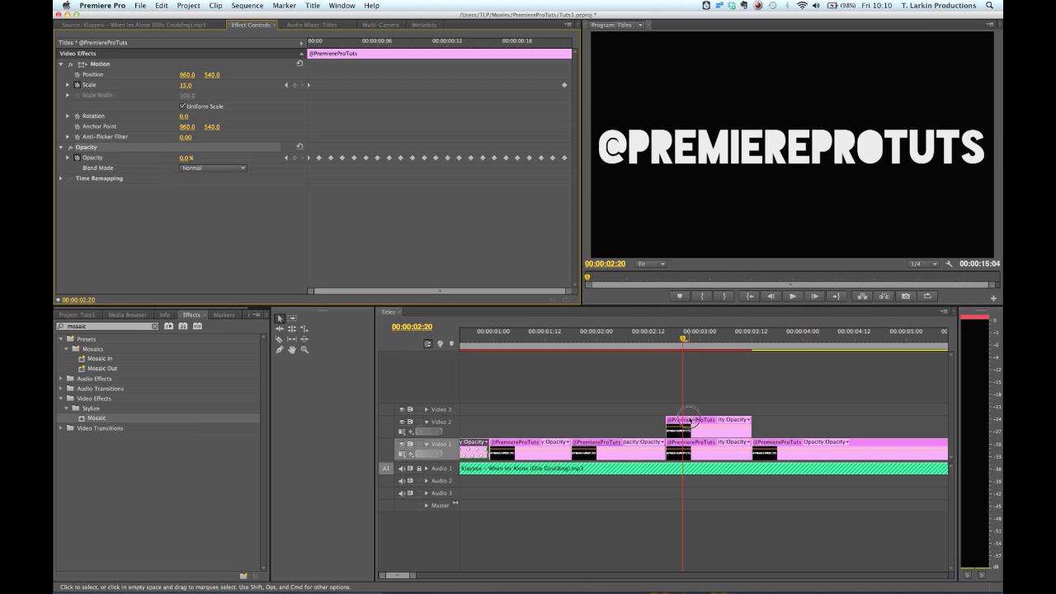
click(691, 420)
right_click(691, 420)
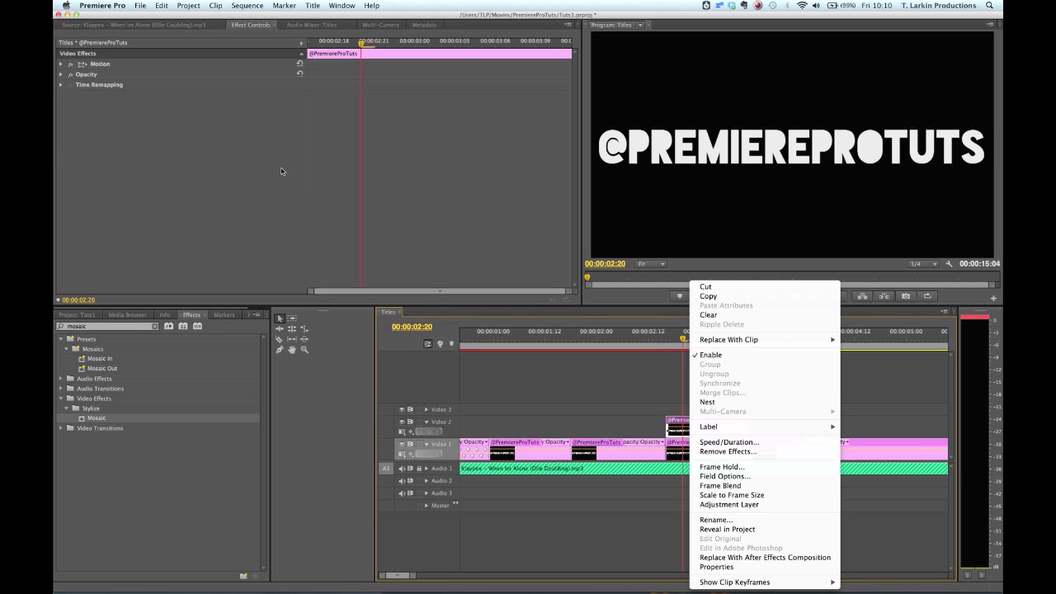
click(60, 74)
click(61, 75)
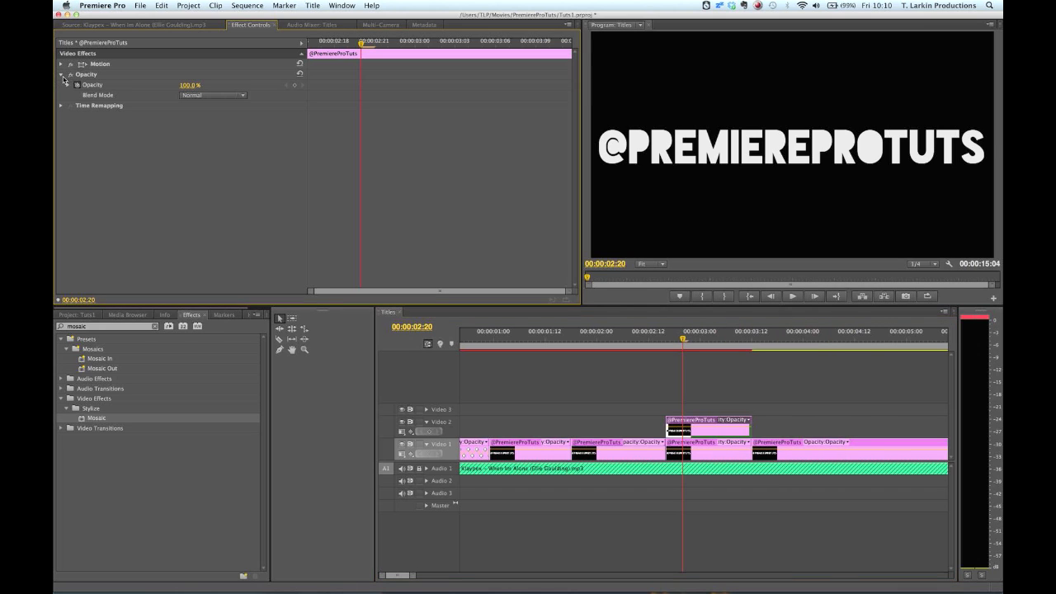
click(93, 78)
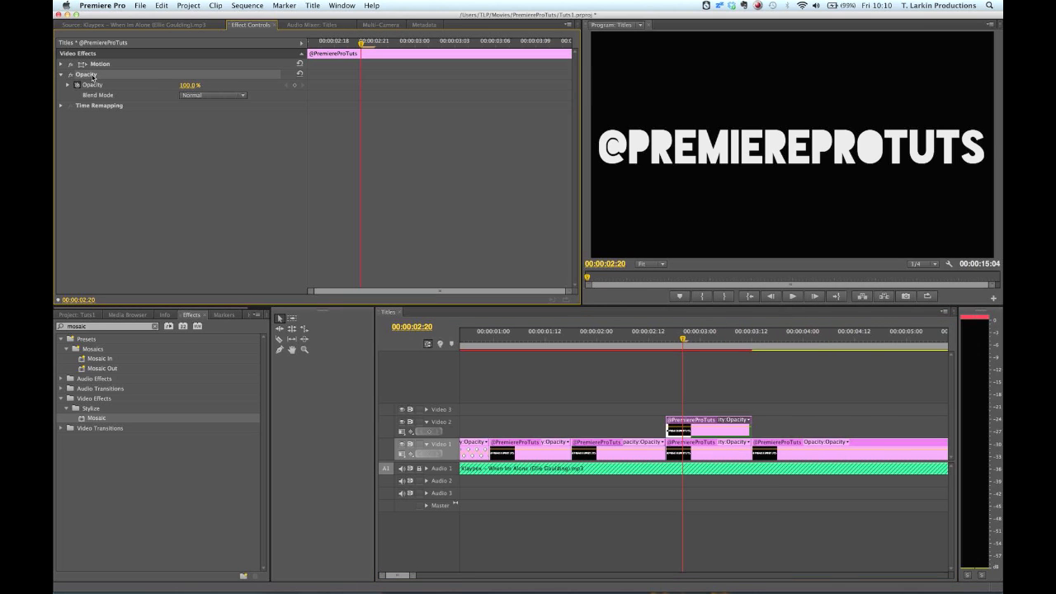
right_click(93, 77)
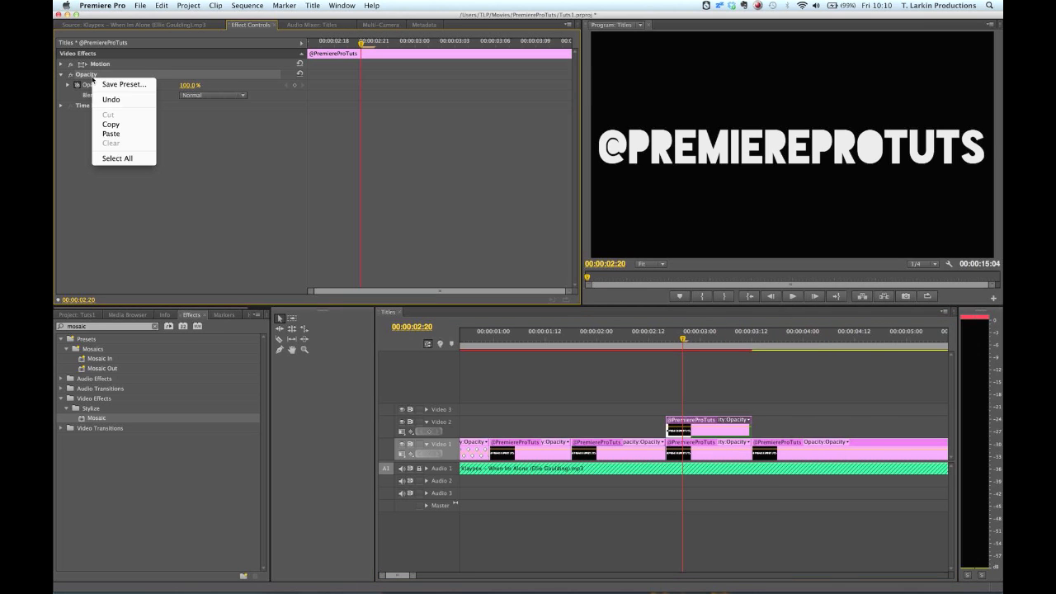
click(122, 136)
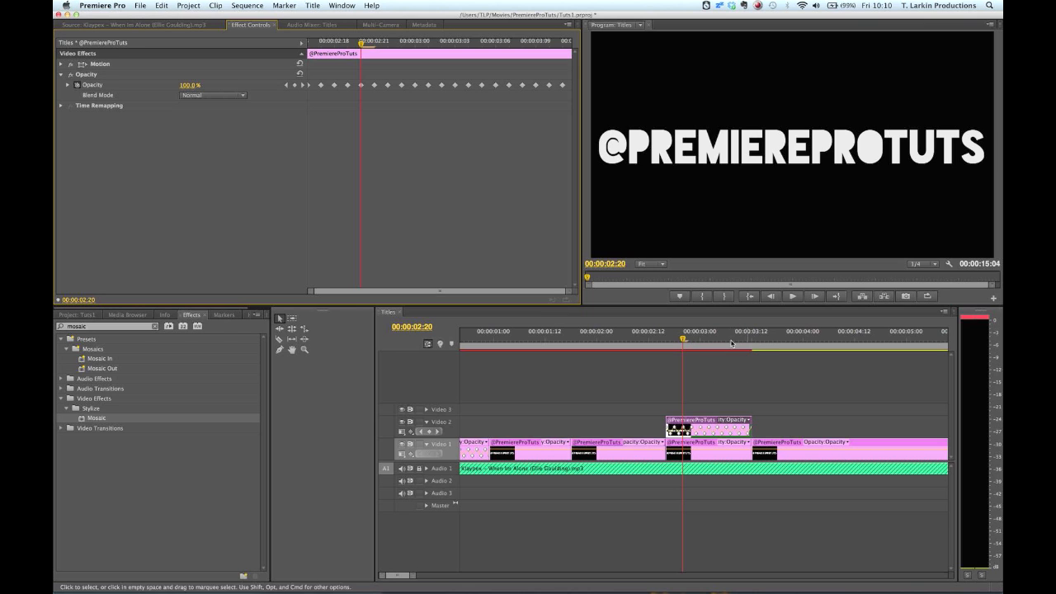
Step: Select the Video 1 clip beneath the duplicate, return to its first frame at 00:00:02:16 and save the project
click(692, 339)
drag(691, 339, 678, 339)
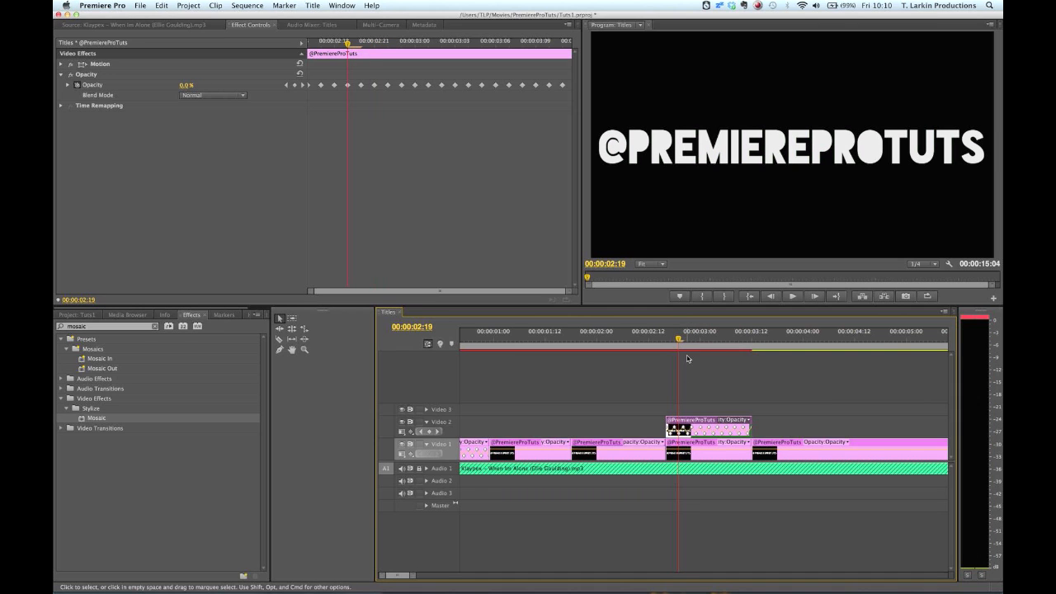
click(687, 448)
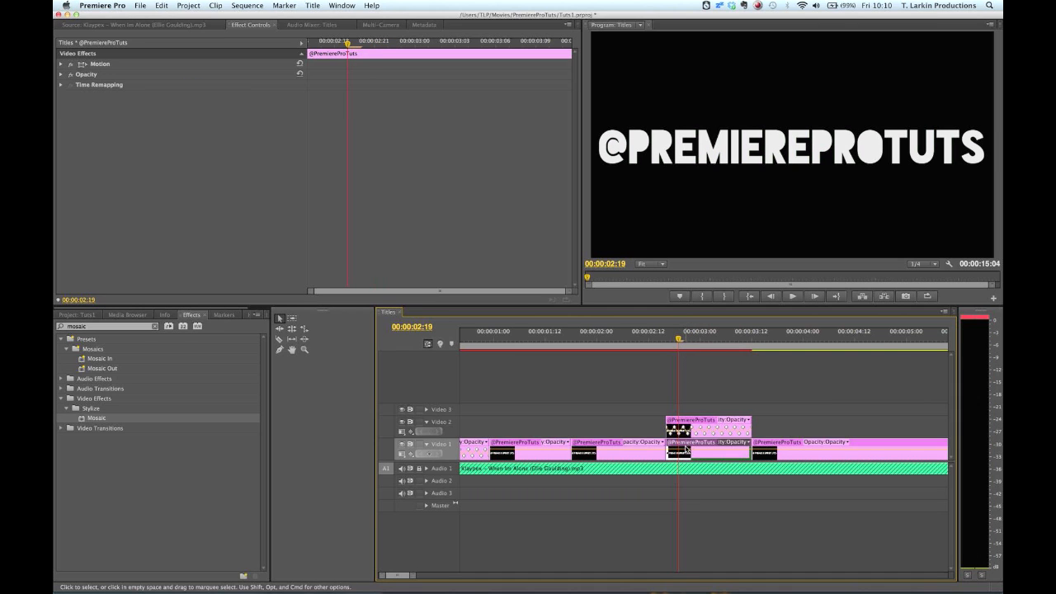
key(Up)
key(super+s)
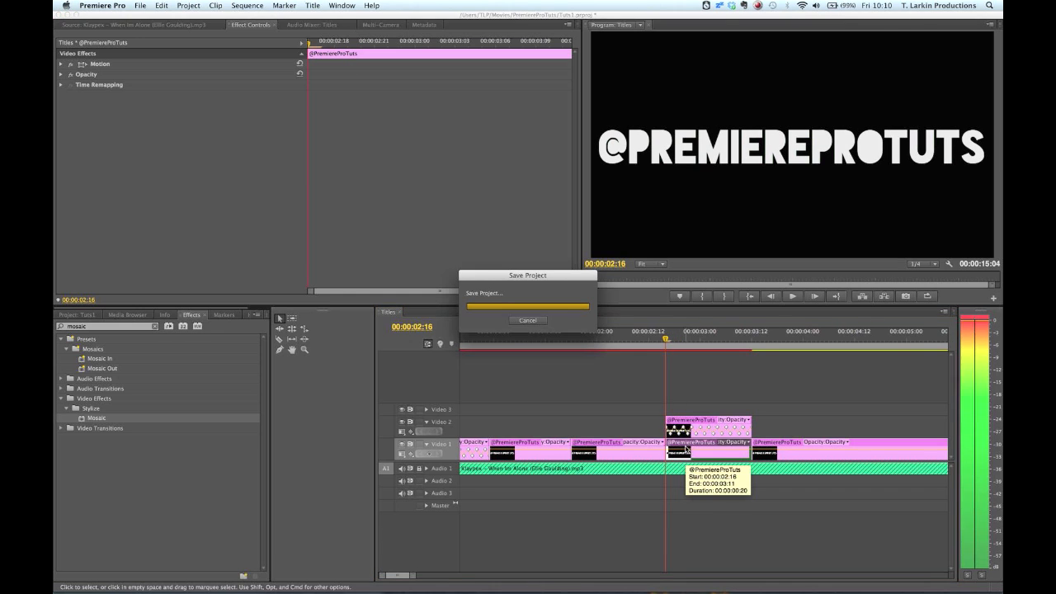
Step: Step frame by frame through the stacked title clips, temporarily hiding Video 1, to check the duplicate's opacity flicker
key(Right)
key(Right)
key(Right)
key(Right)
key(Left)
key(Left)
key(Left)
key(Left)
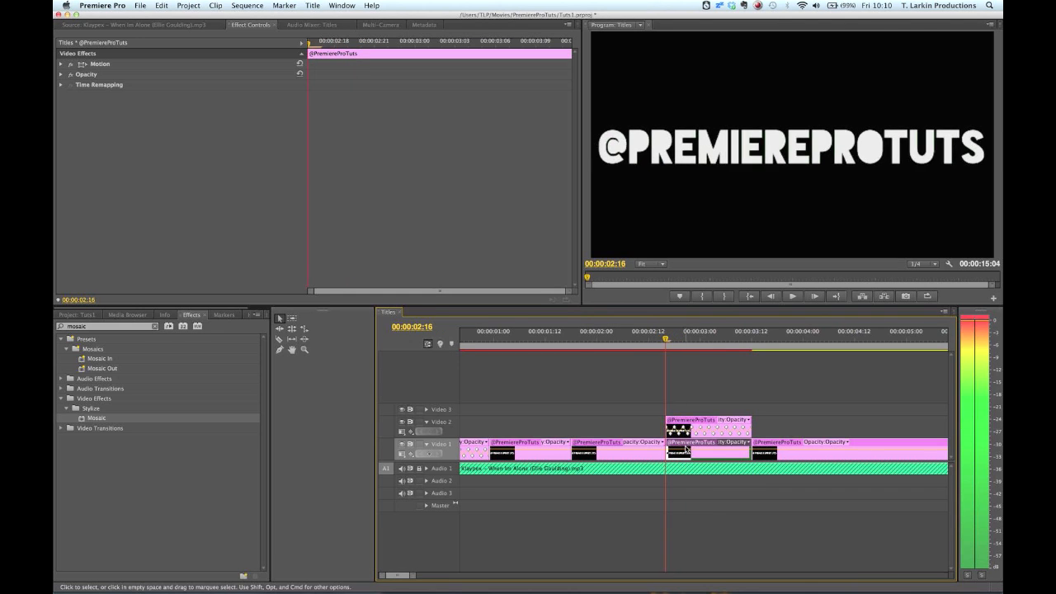
key(Right)
key(Right)
key(Right)
key(Right)
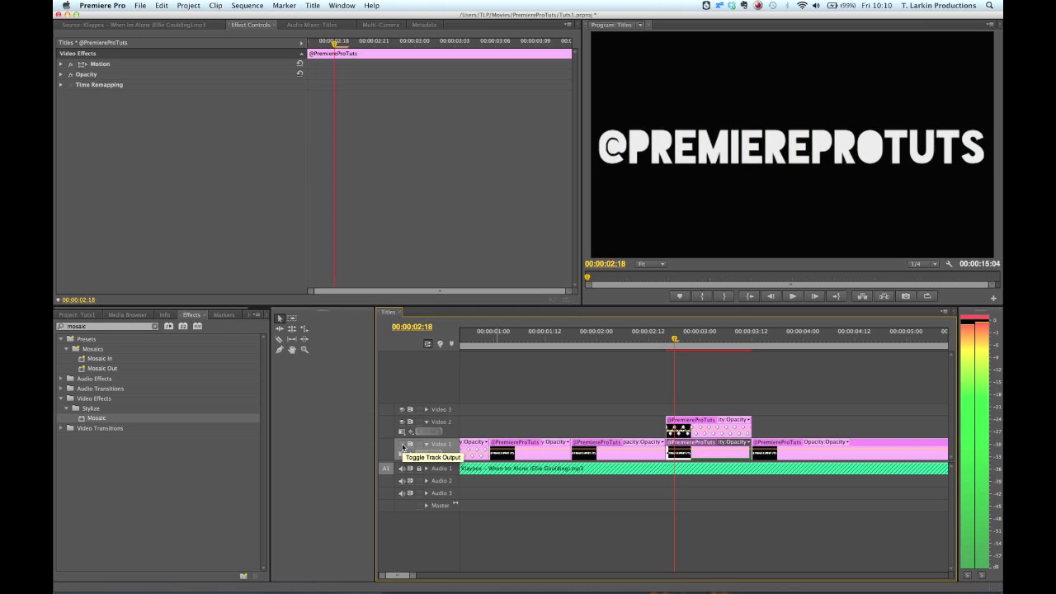
key(Right)
key(Right)
key(Right)
key(Right)
key(Right)
key(Right)
key(Right)
key(Right)
key(Right)
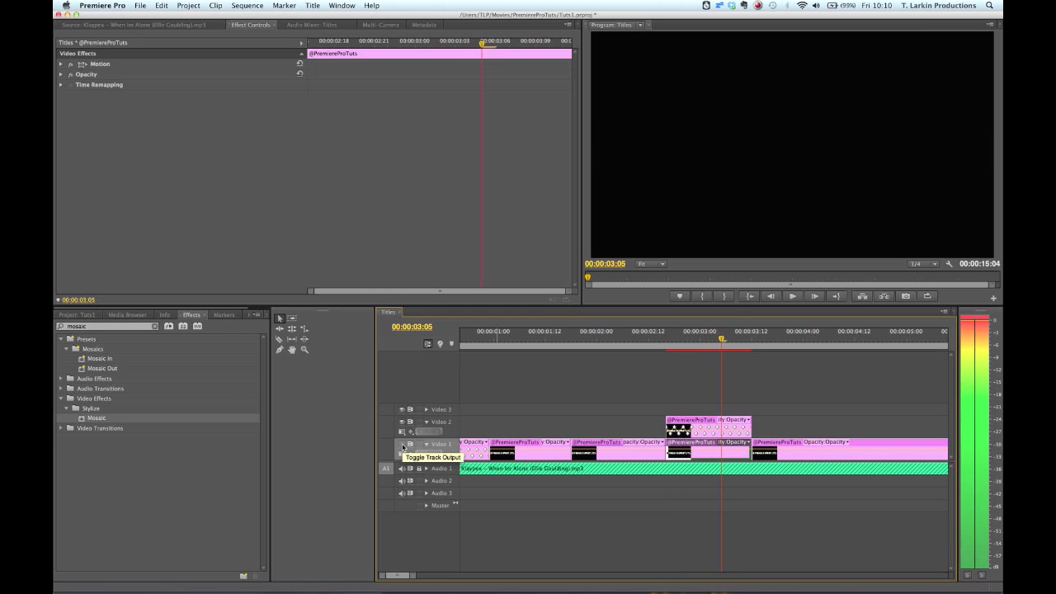
key(Up)
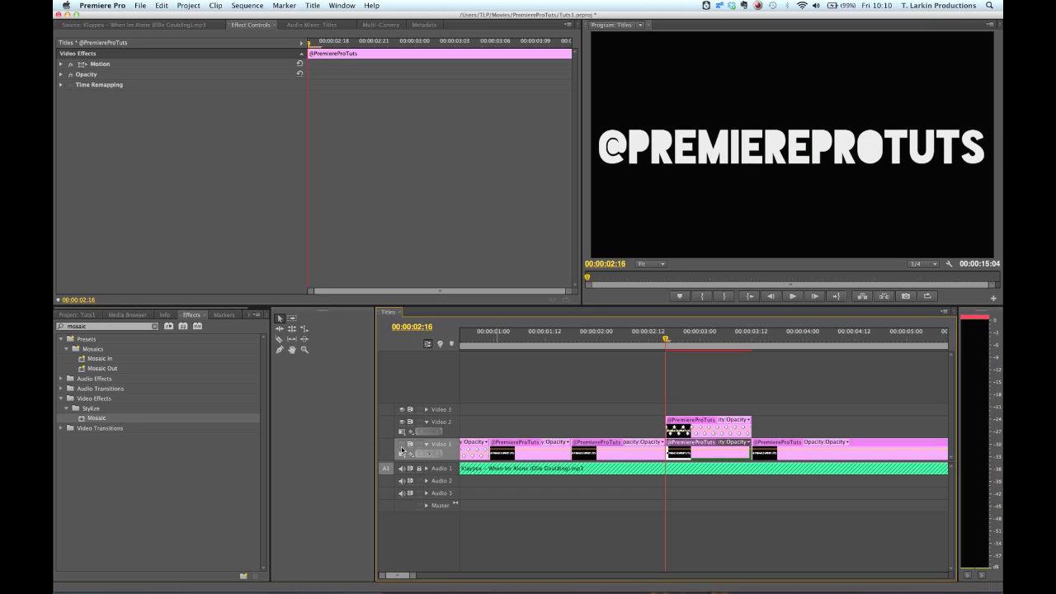
Step: Set the Scale of the Video 1 title segment beneath the duplicate to 80
click(60, 64)
click(186, 84)
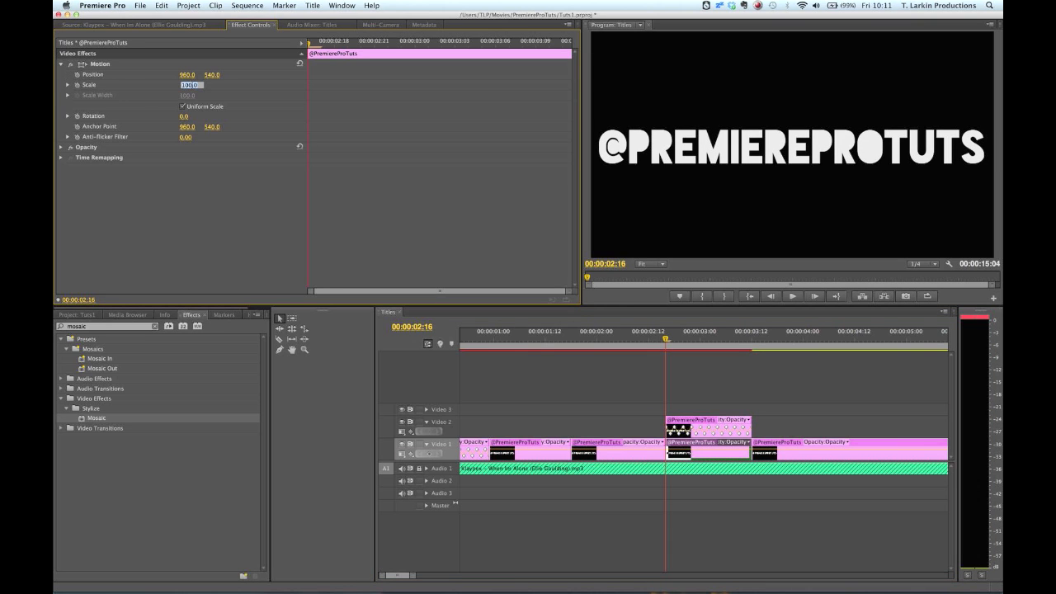
text(80)
key(Return)
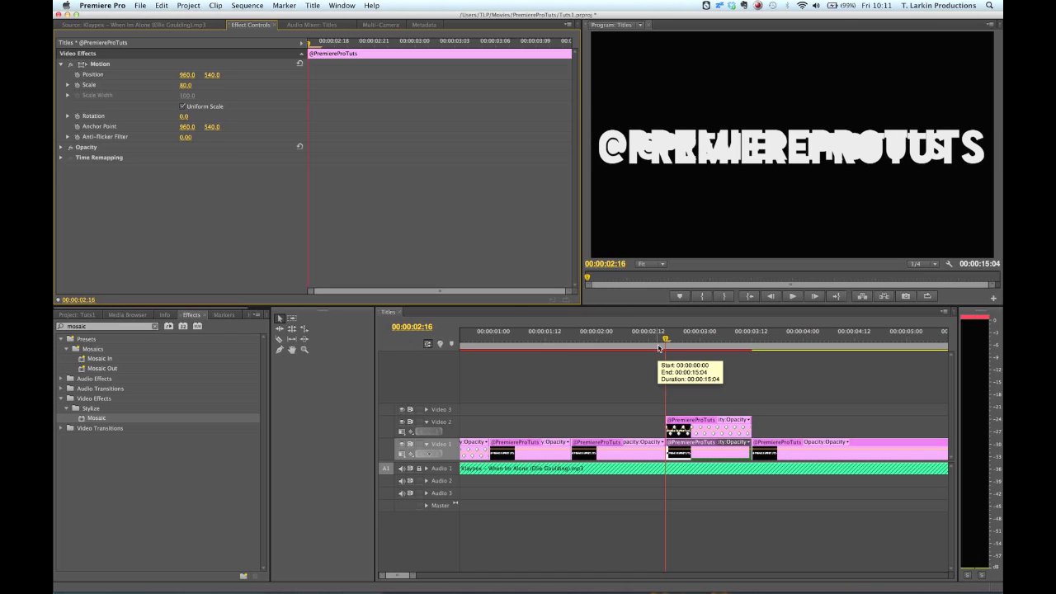
Step: Play the stacked segment and compare frames 00:00:02:17 and 00:00:02:16 to check how the two title sizes overlap
key(space)
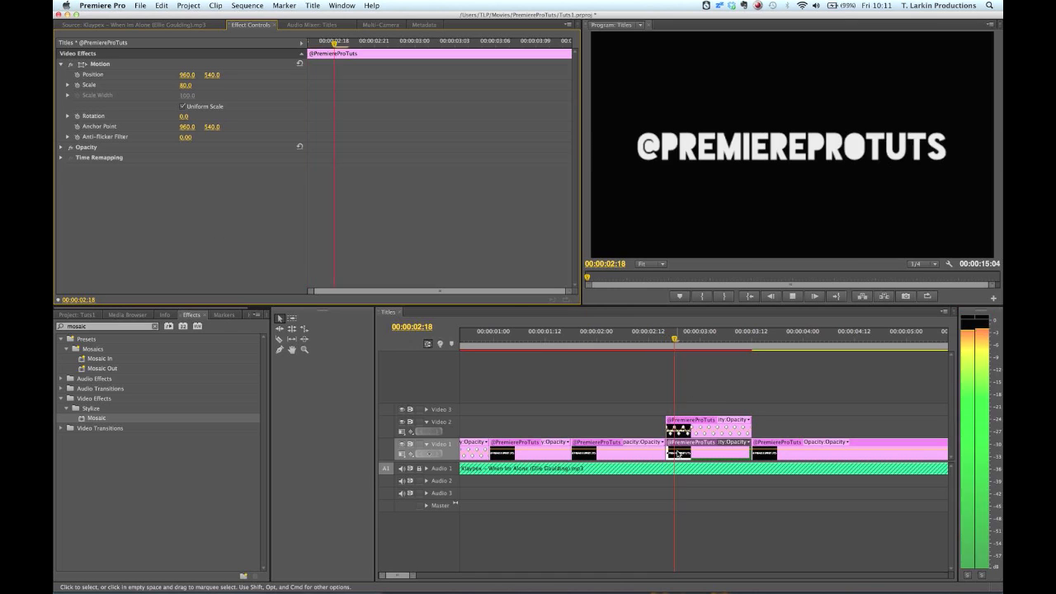
click(669, 343)
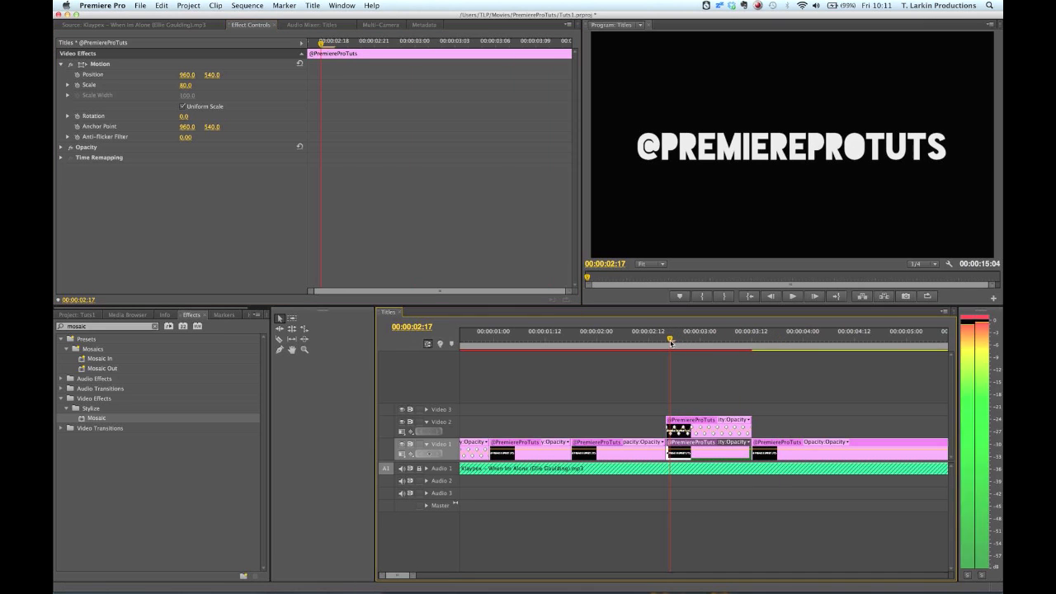
click(670, 343)
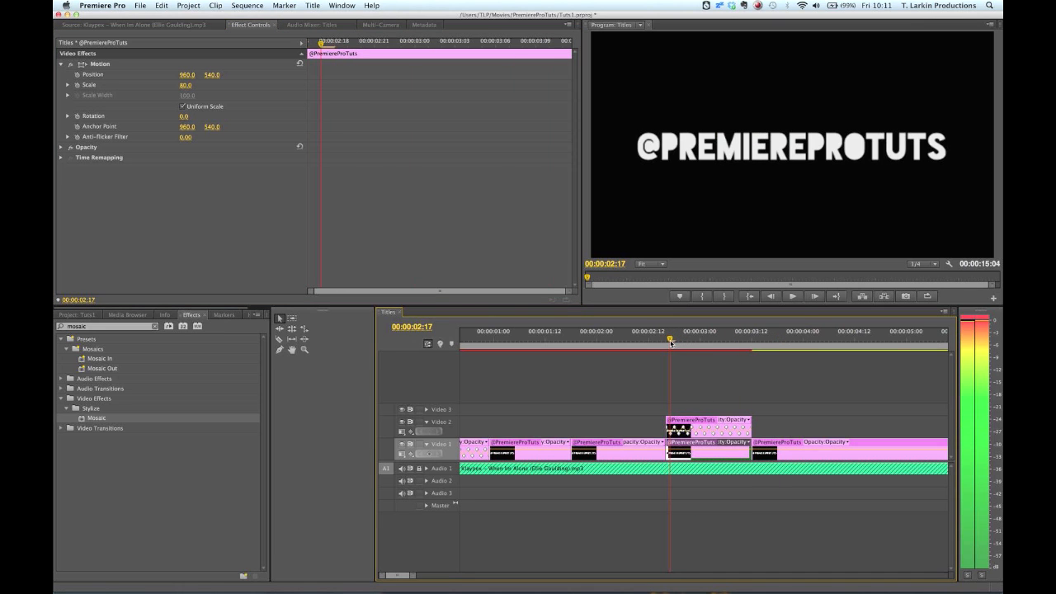
key(Left)
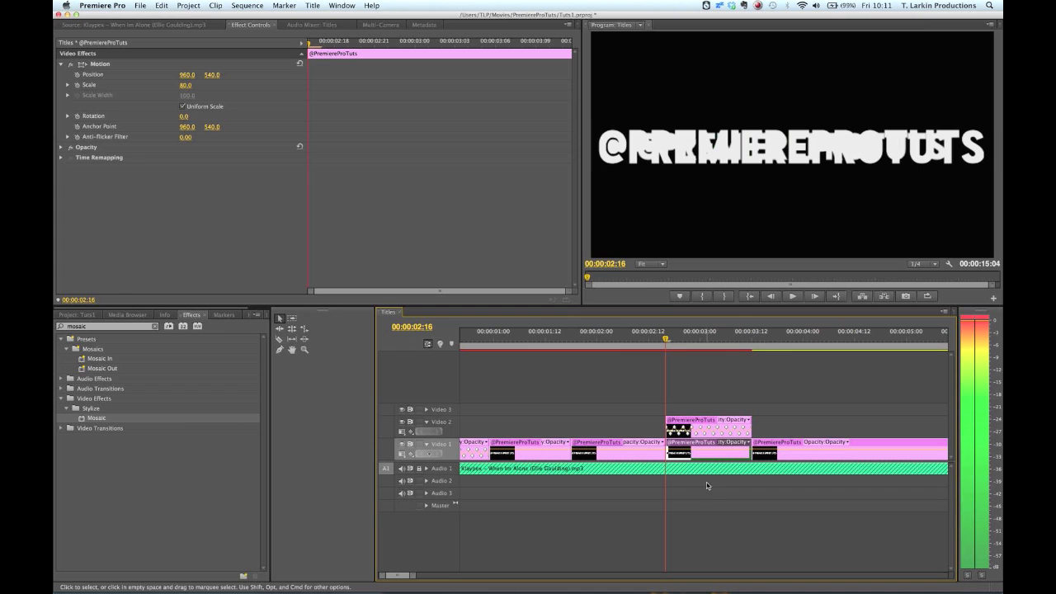
Step: Move the 80-scale title clip up to Video 3, expand that track and paste the copied Opacity flicker keyframes onto it
drag(686, 446, 681, 414)
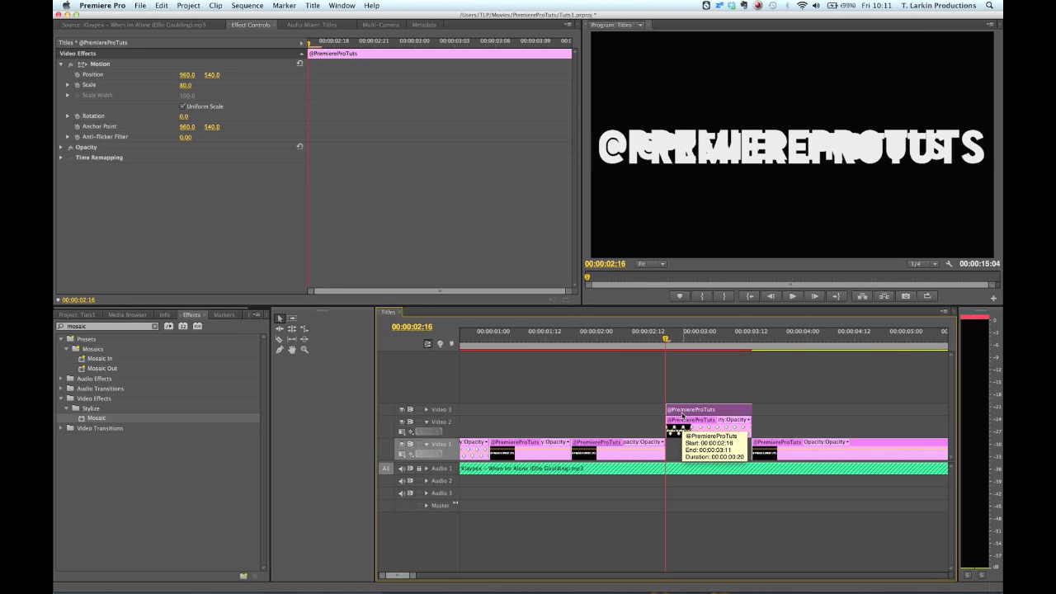
click(427, 409)
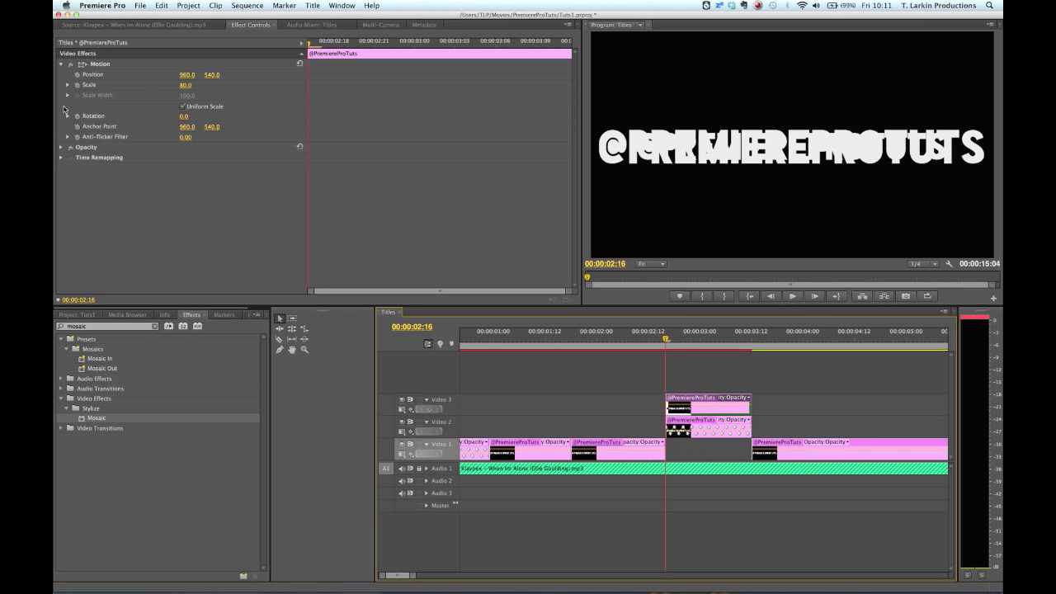
click(93, 146)
right_click(91, 147)
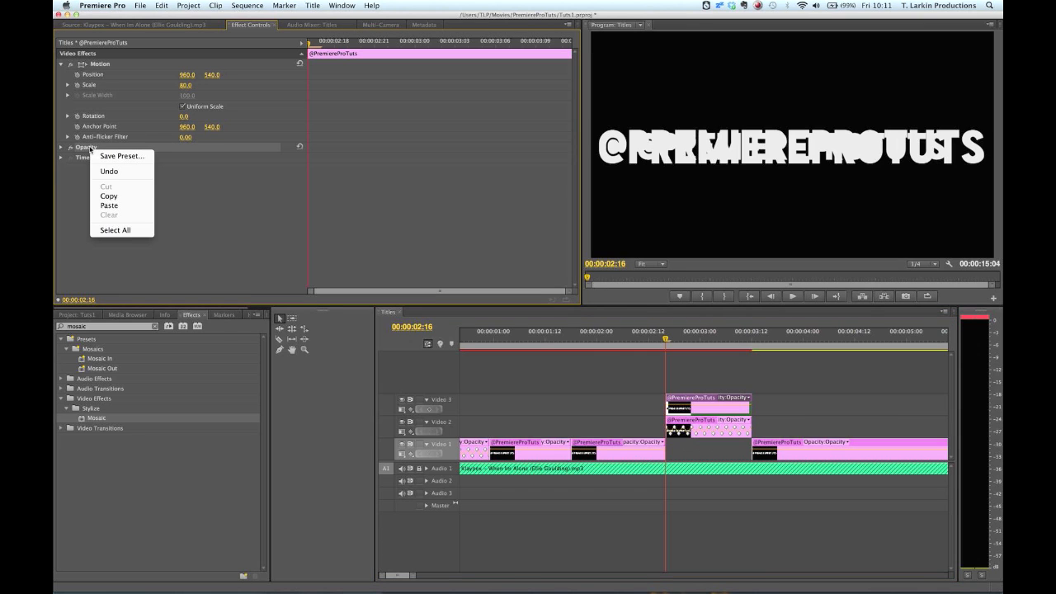
click(125, 206)
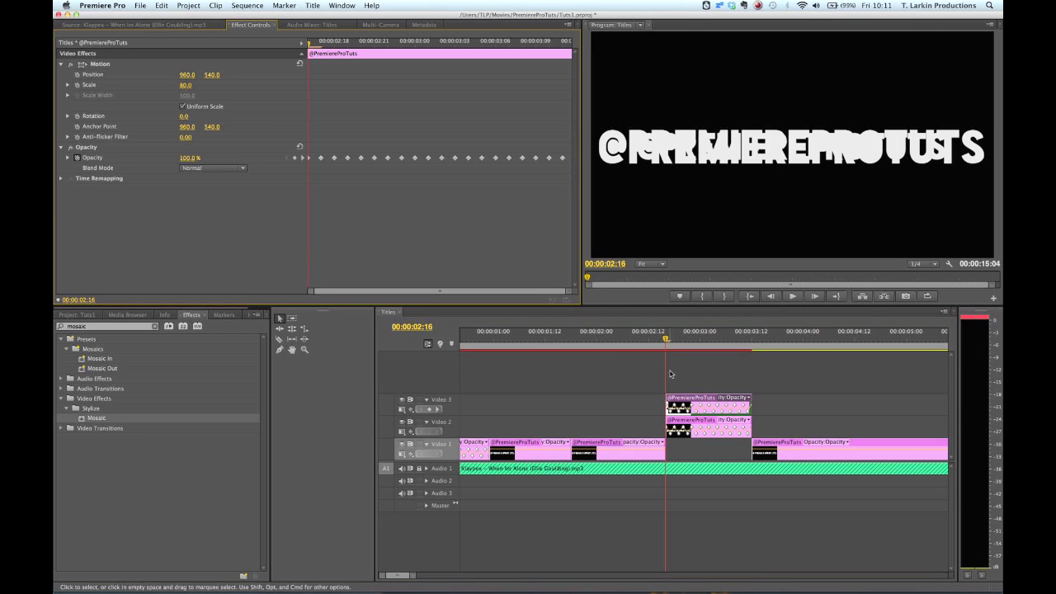
Step: Shift the Video 3 title clip one frame later and extend its start back to 00:00:02:16
drag(681, 398, 695, 407)
drag(691, 407, 678, 405)
key(=)
key(=)
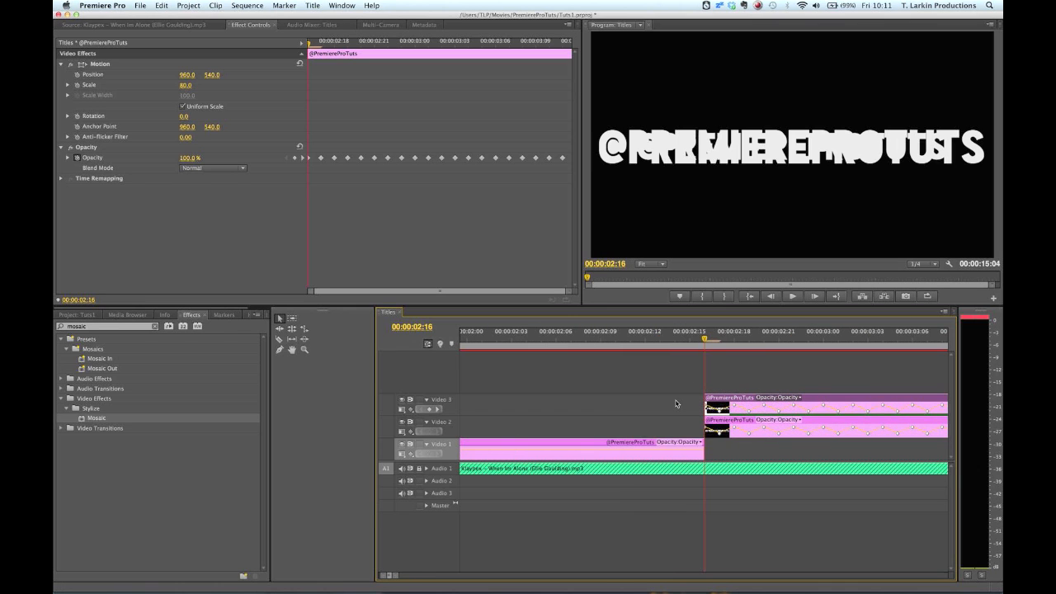
mouse_move(727, 403)
mouse_down()
mouse_move(741, 404)
mouse_move(716, 402)
mouse_up()
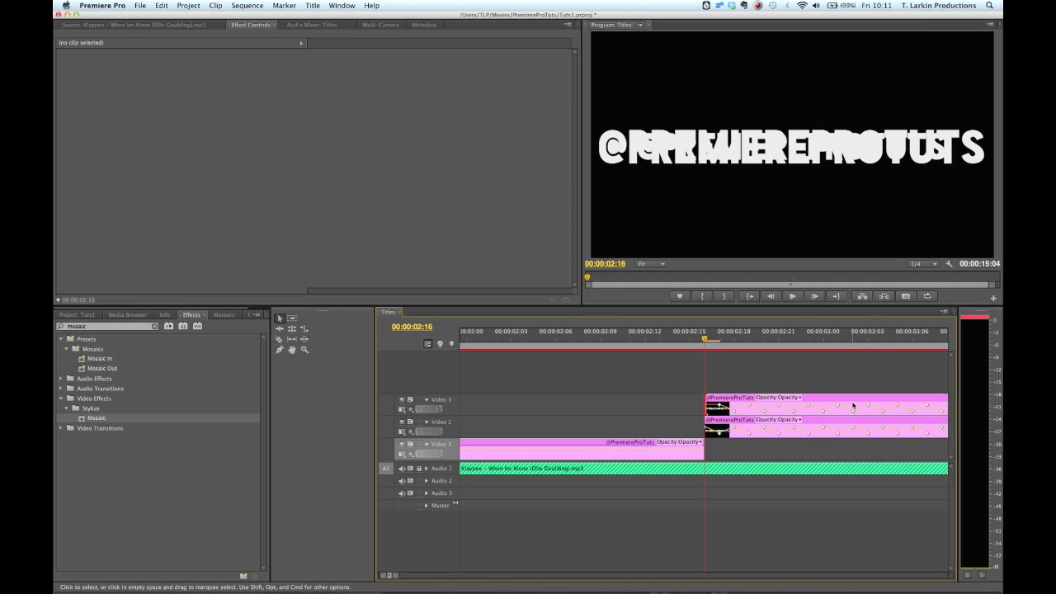
Step: Move the flickering title clip from Video 3 down into the gap on Video 1, beneath the Video 2 clip
key(minus)
key(minus)
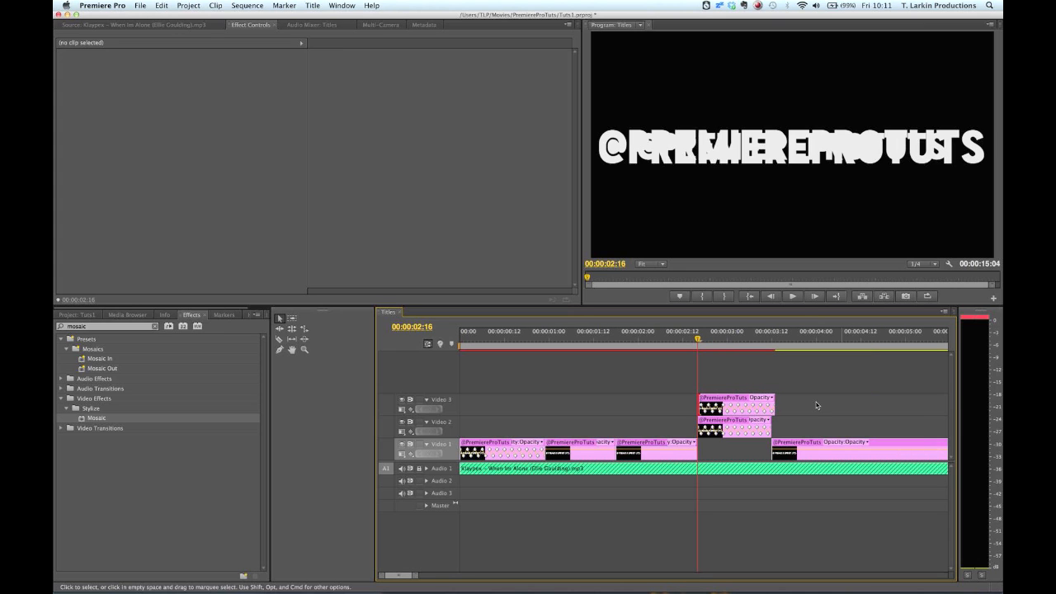
drag(780, 404, 749, 453)
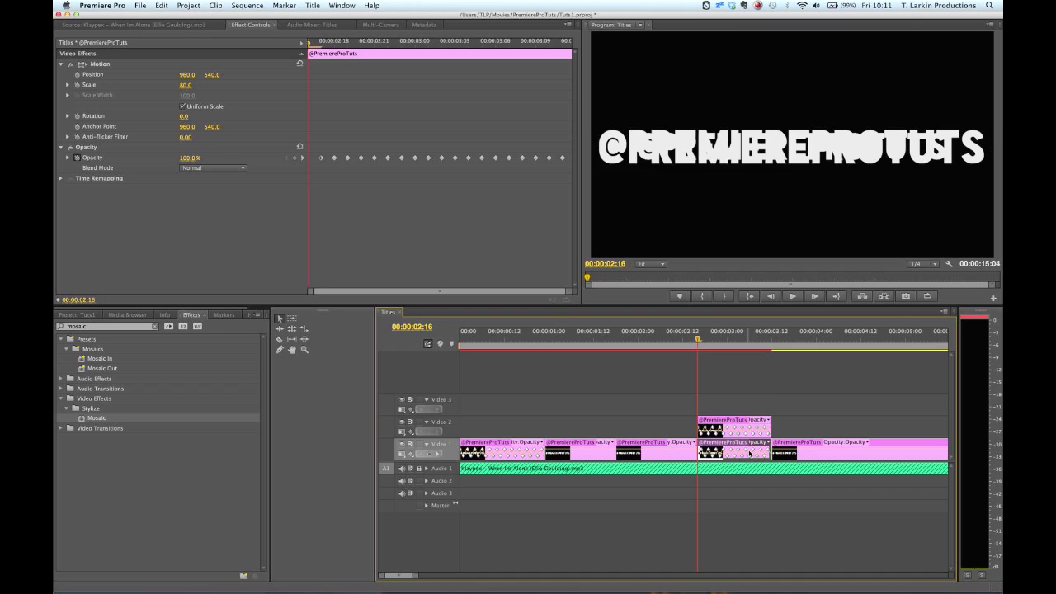
Step: Add an Opacity keyframe on the first frame of the moved Video 1 clip and lower it to 0%
key(equal)
key(equal)
key(equal)
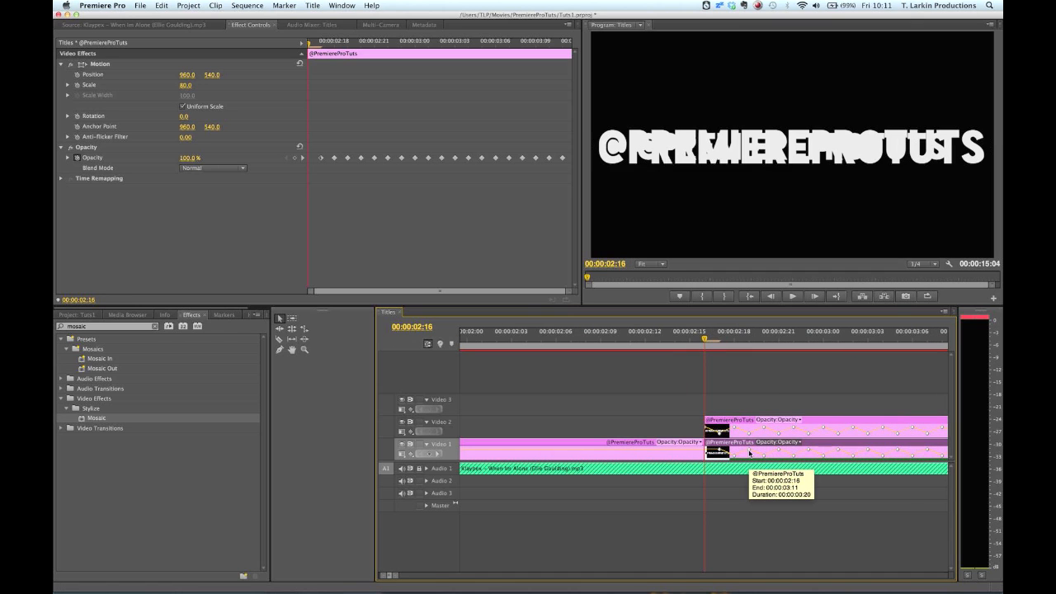
super+click(706, 448)
drag(706, 449, 707, 461)
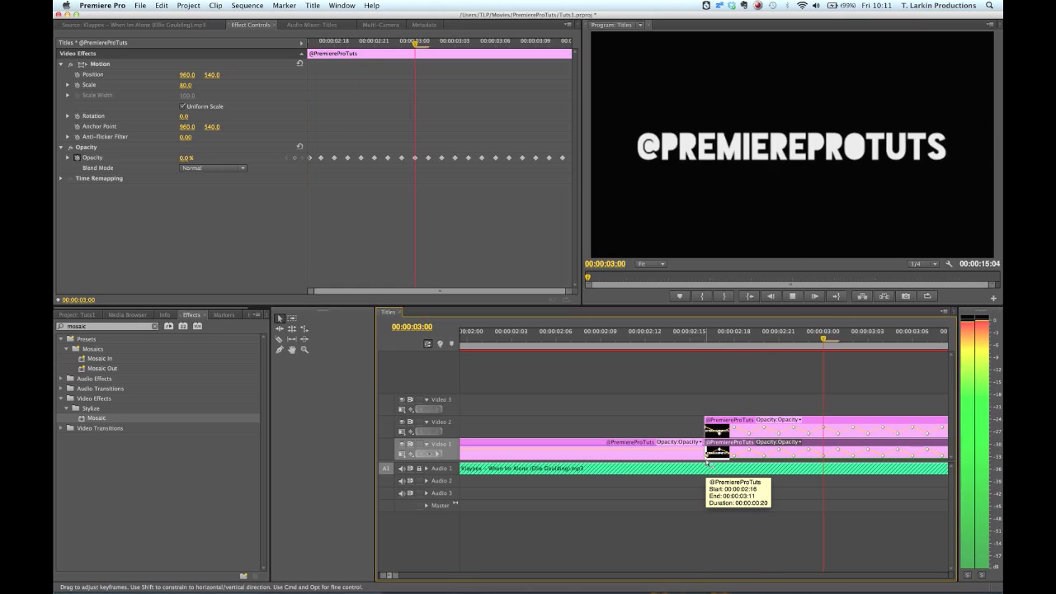
Step: Play the stacked segment, and the sequence from its beginning, to check how the two title sizes alternate with the music
key(space)
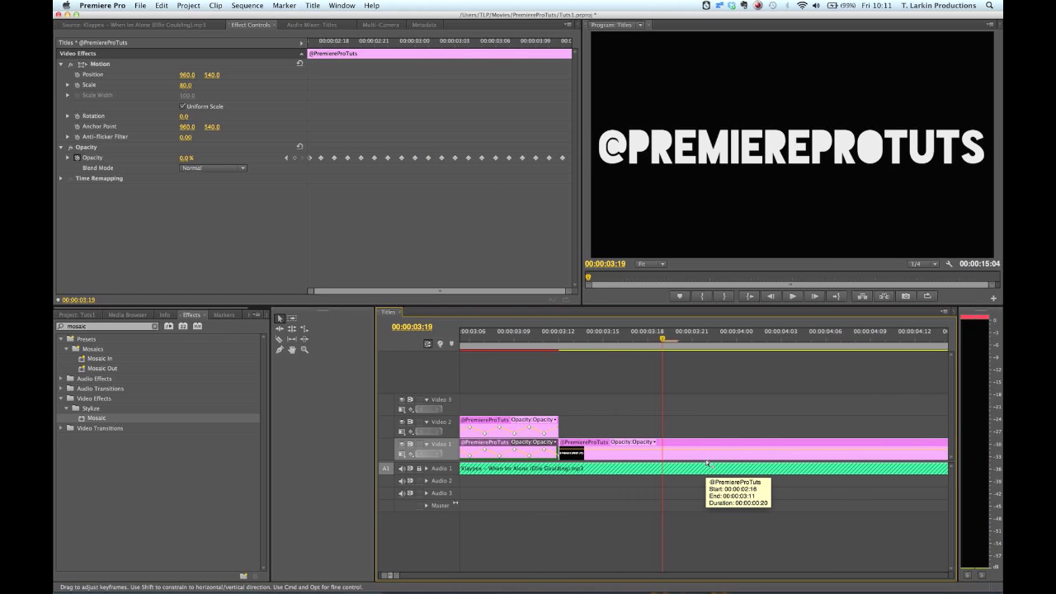
key(minus)
key(minus)
key(minus)
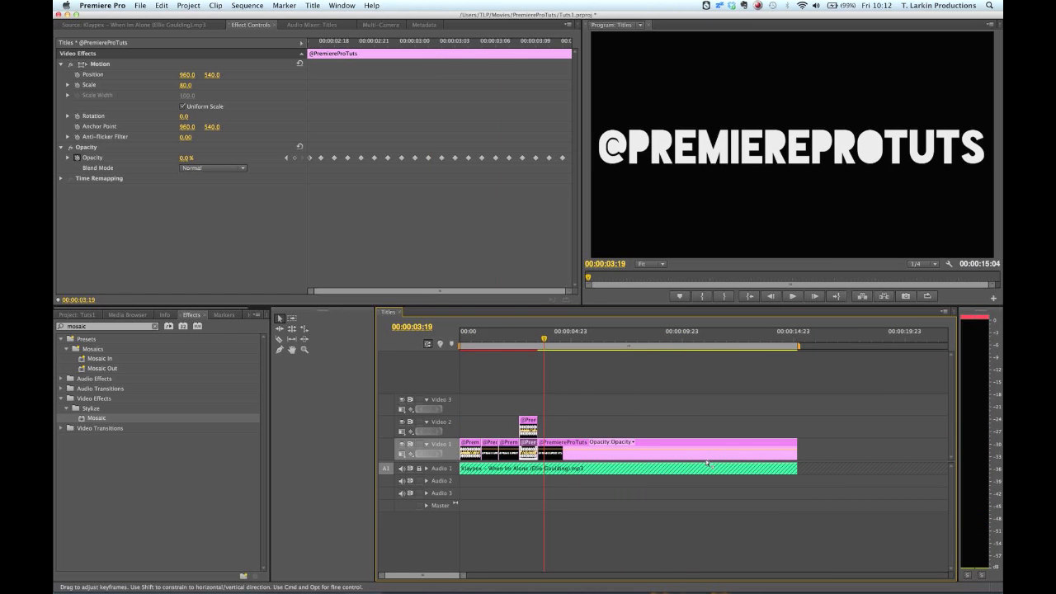
drag(526, 339, 519, 341)
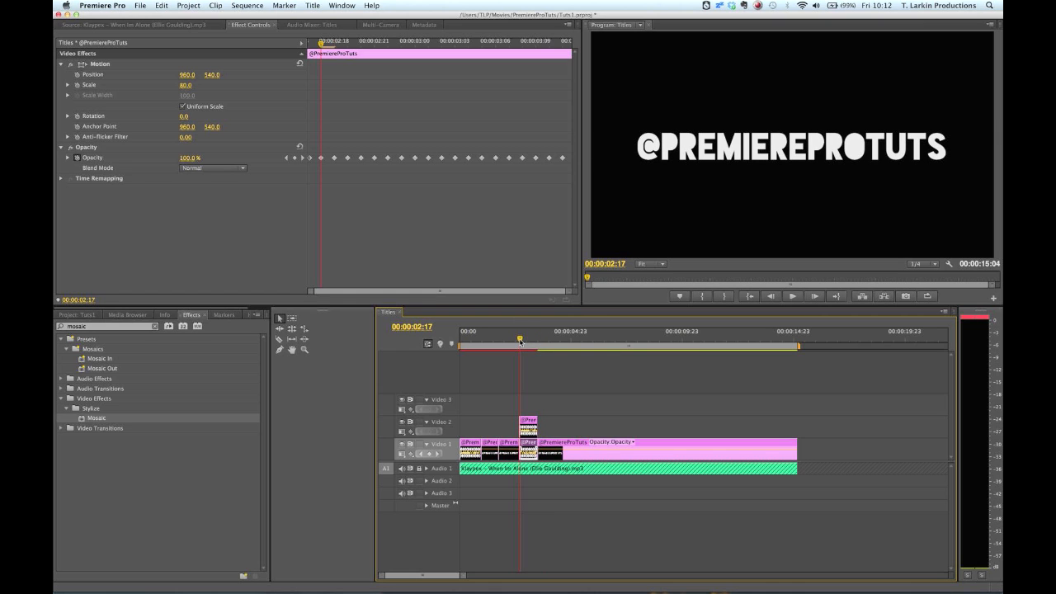
key(space)
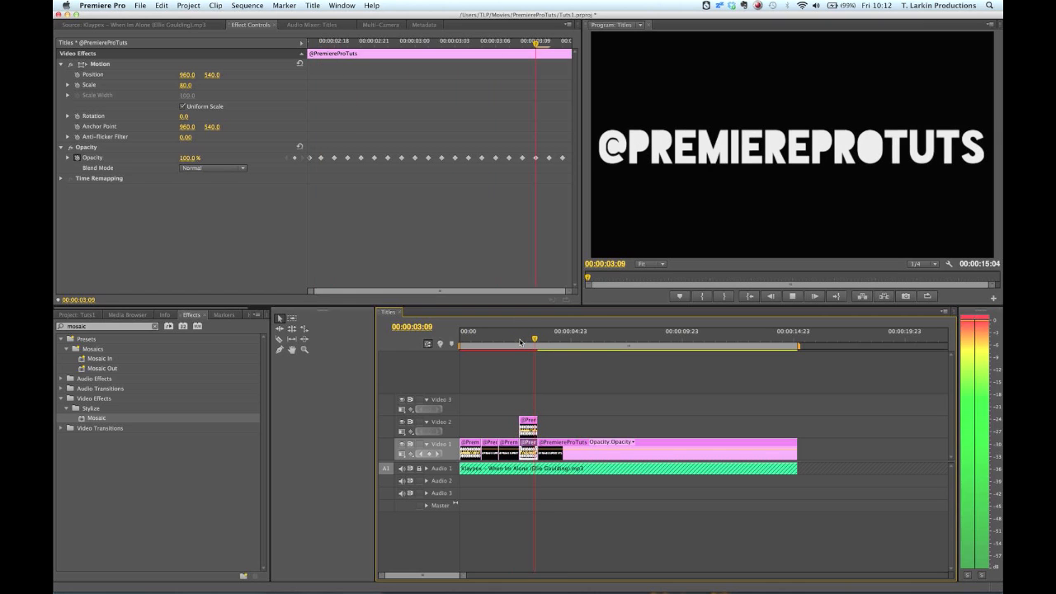
drag(488, 337, 443, 340)
key(space)
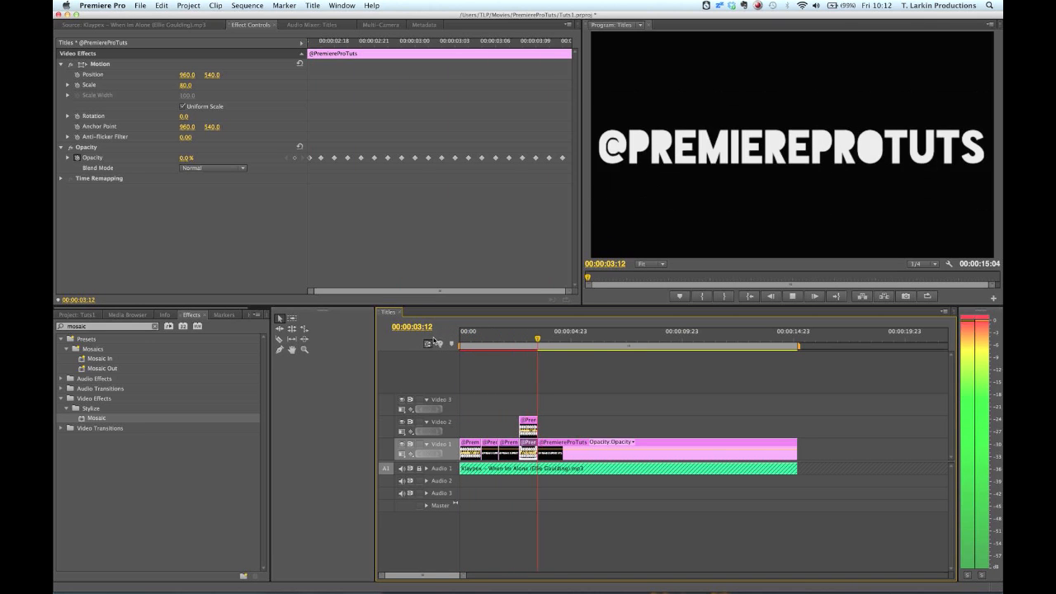
Step: Play on past the stacked clips to find the following beat and split the Video 1 title at 00:00:04:07
key(space)
click(536, 341)
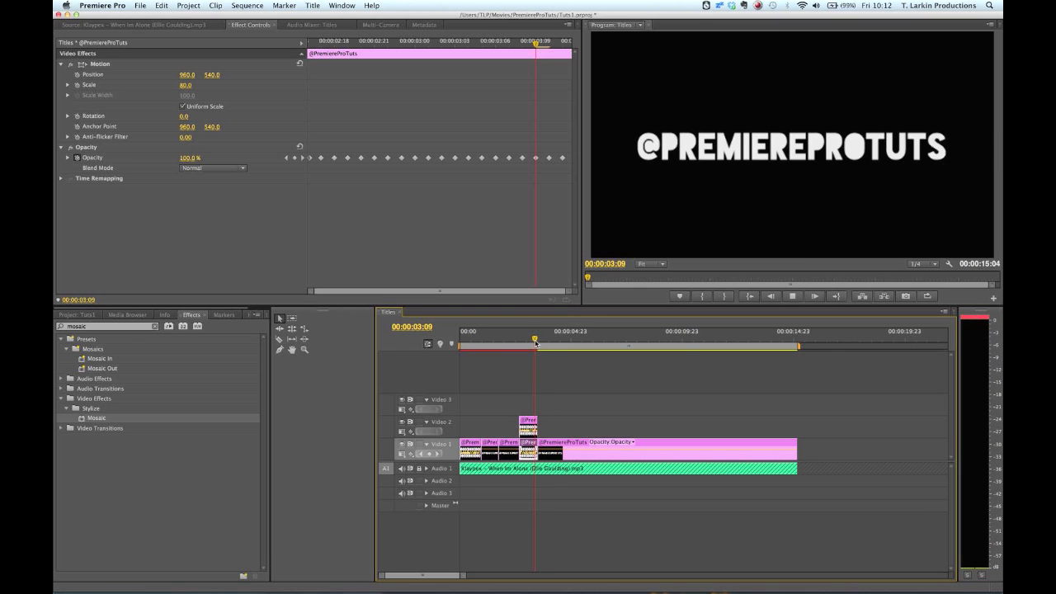
key(space)
key(space)
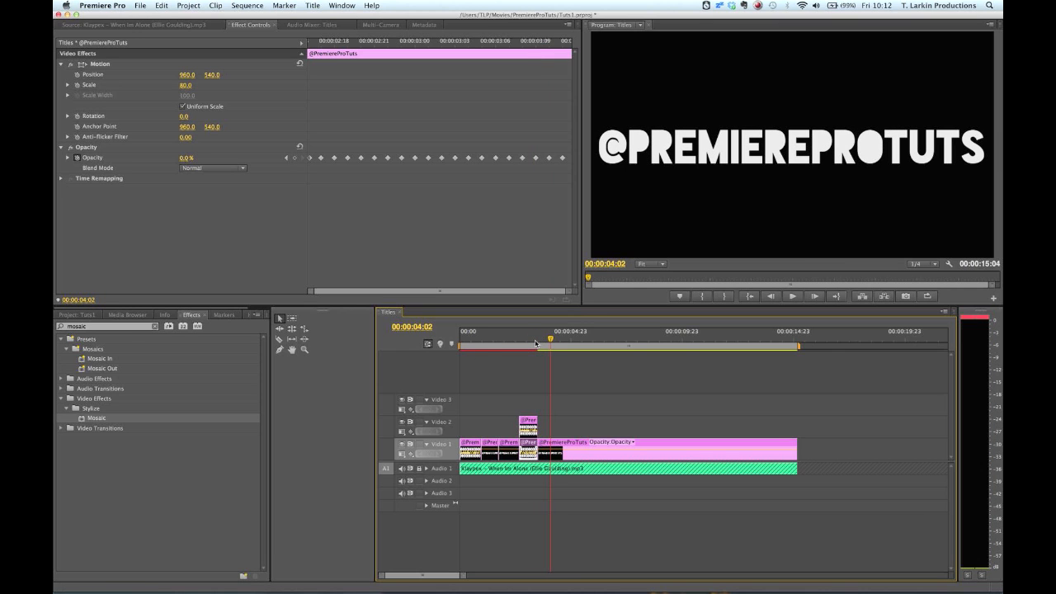
key(space)
key(space)
drag(552, 341, 556, 341)
key(c)
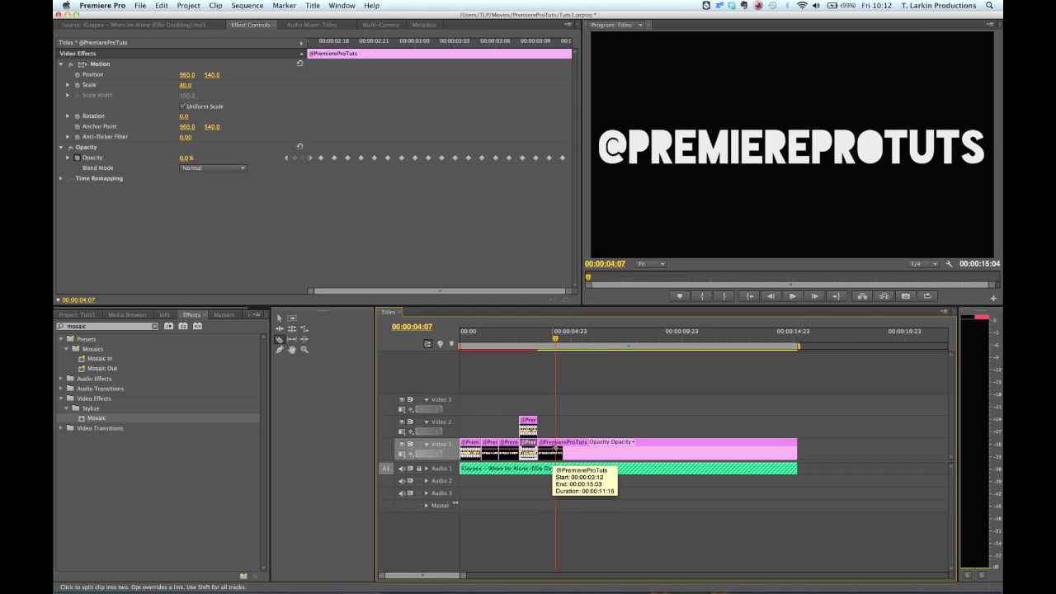
click(557, 449)
Step: Play the new segment after the stacked clips and split it on the beats at 00:00:03:17 and 00:00:03:23
key(=)
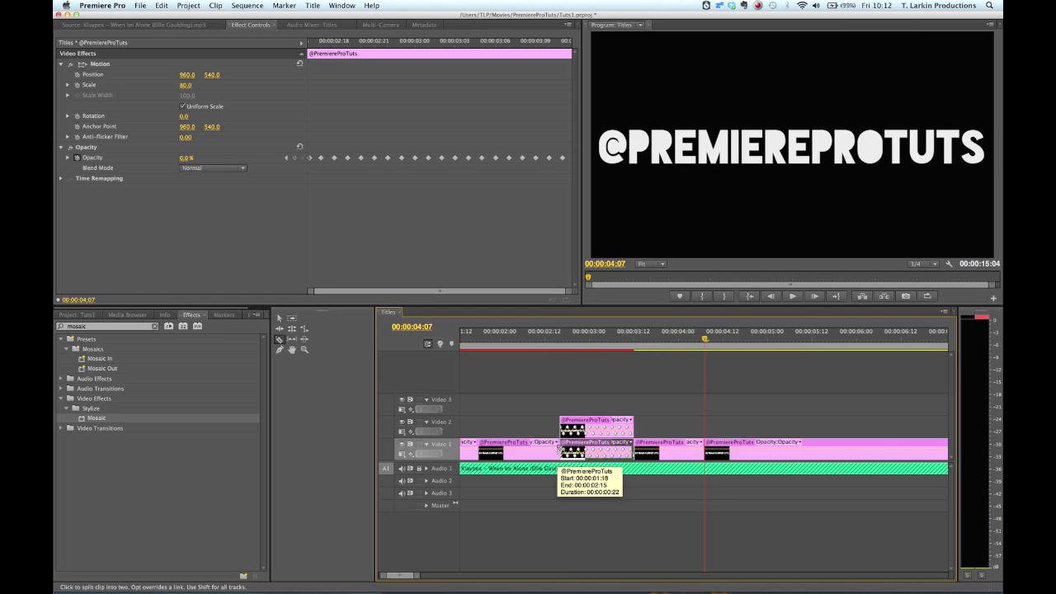
key(v)
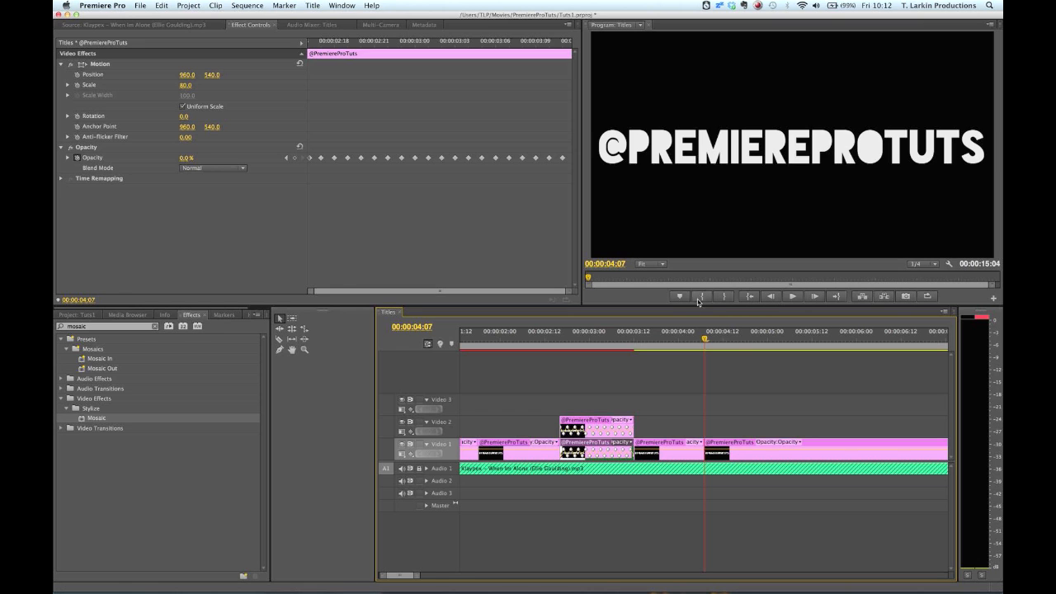
click(632, 340)
key(space)
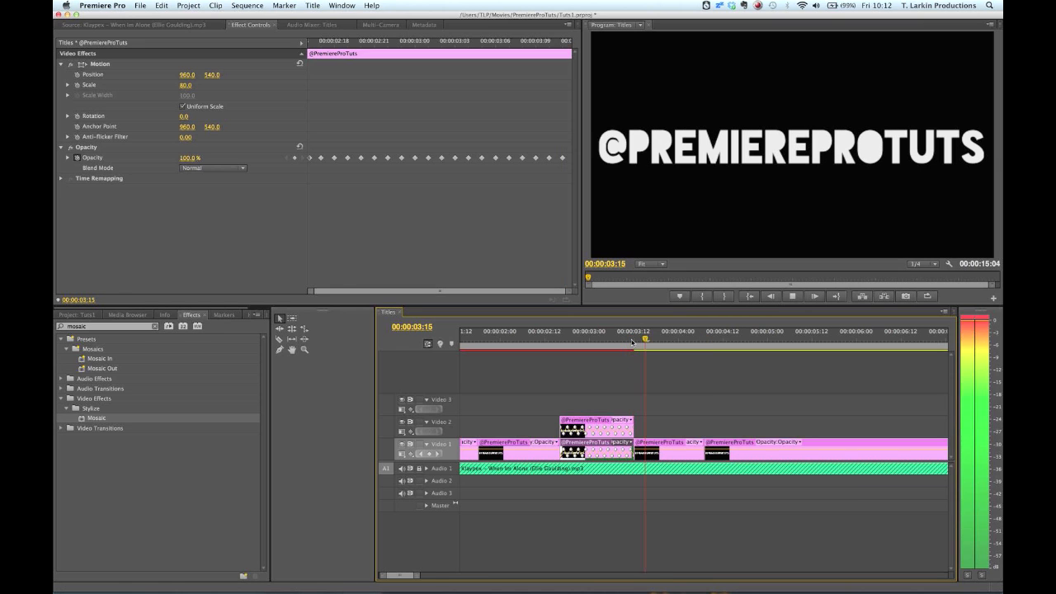
key(space)
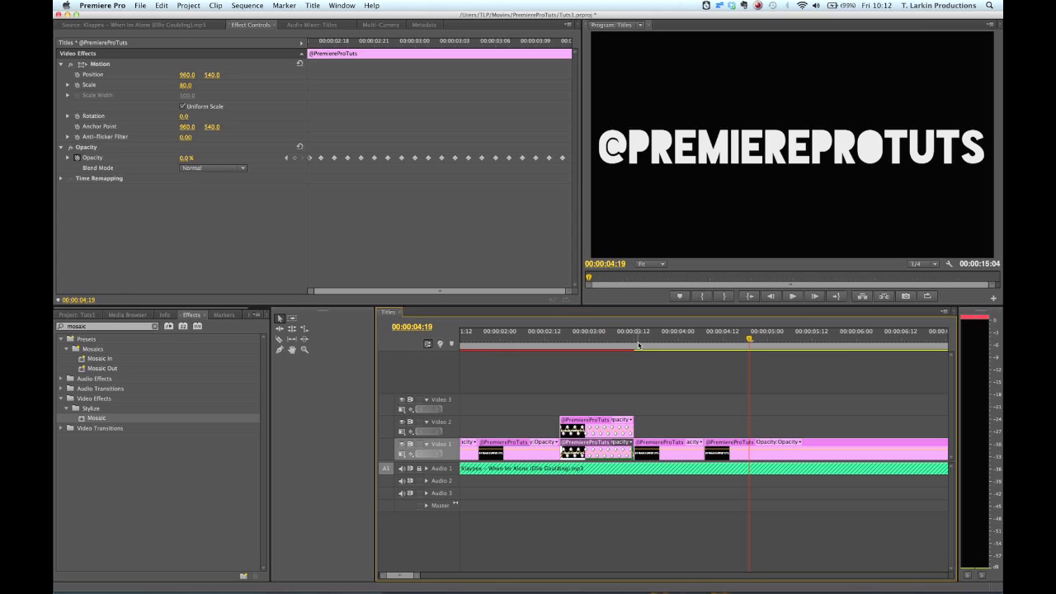
mouse_move(639, 345)
mouse_down()
mouse_move(664, 350)
mouse_move(629, 338)
mouse_up()
key(space)
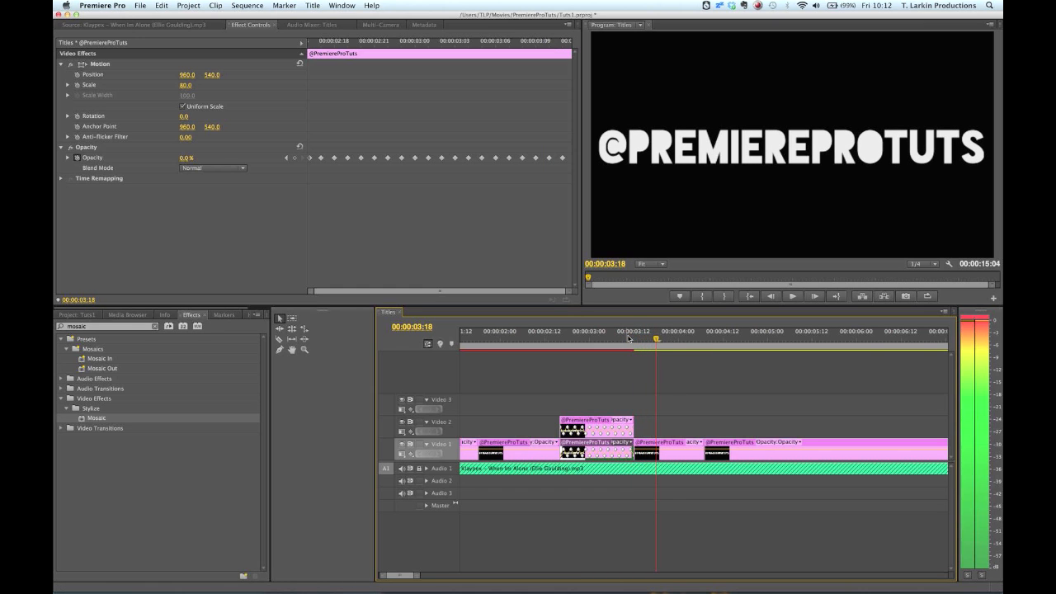
key(c)
click(652, 448)
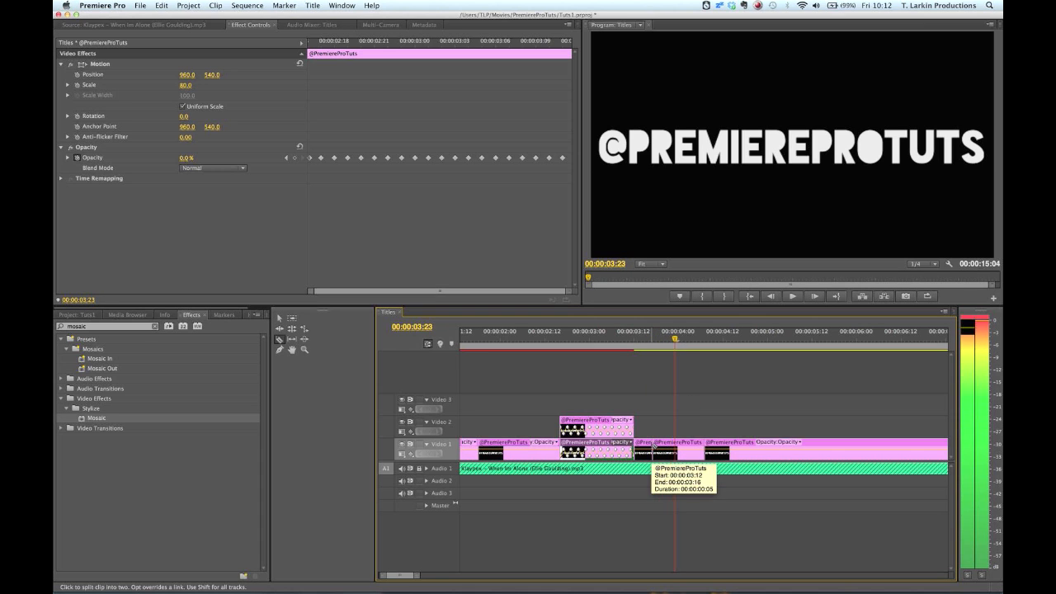
click(677, 448)
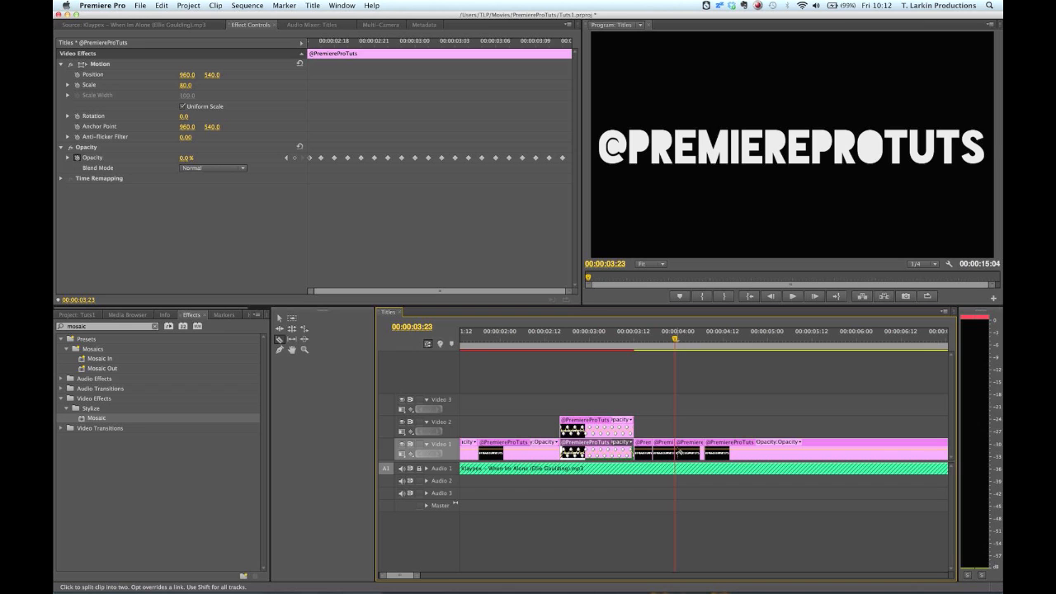
Step: Set the first short title segment after the stacked clips to Scale 62 and vertical Position 140
key(v)
click(648, 449)
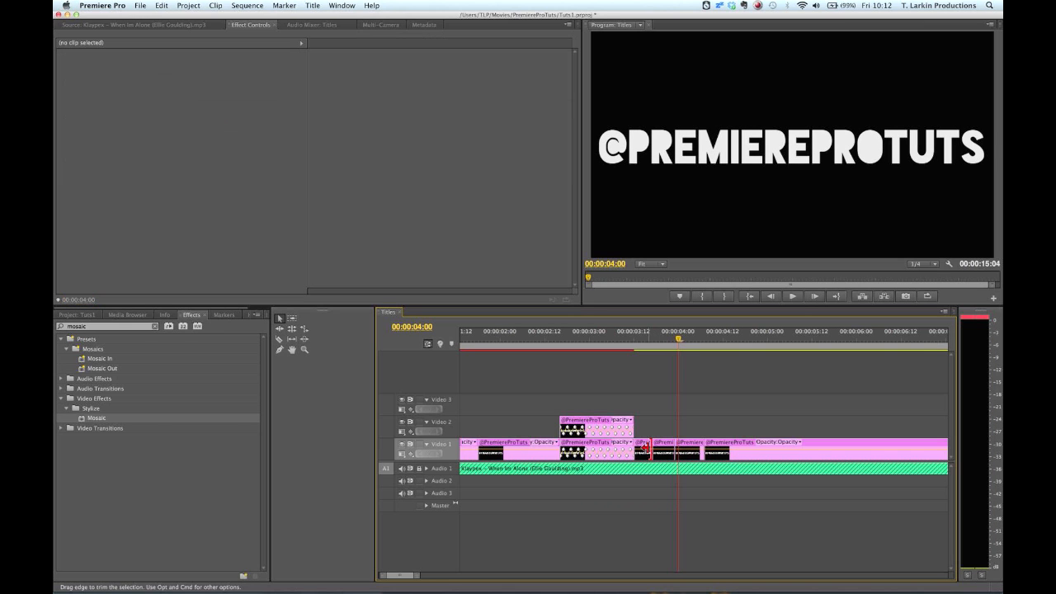
click(641, 446)
click(642, 336)
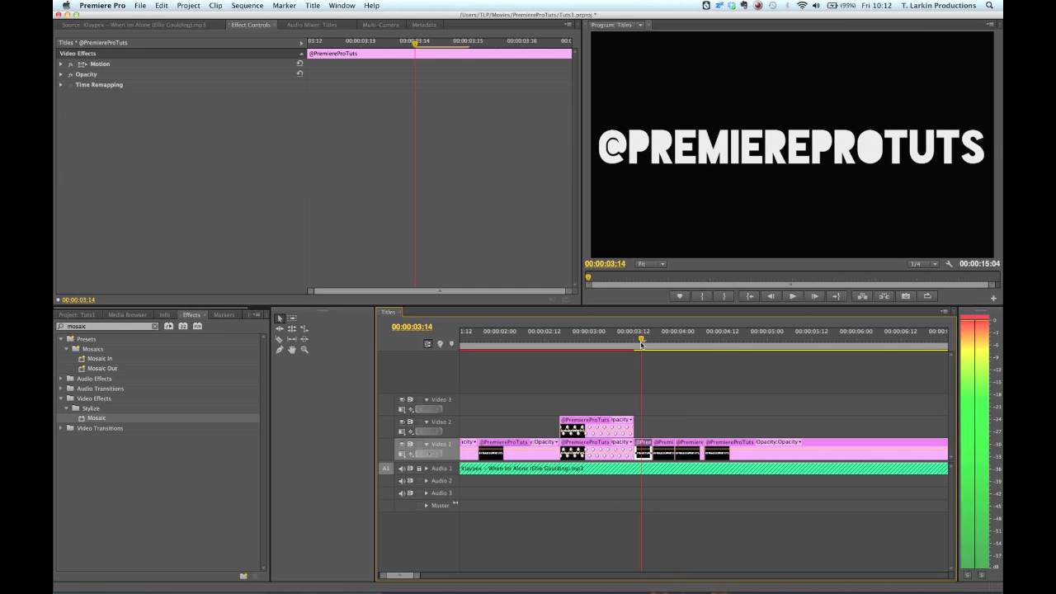
click(60, 64)
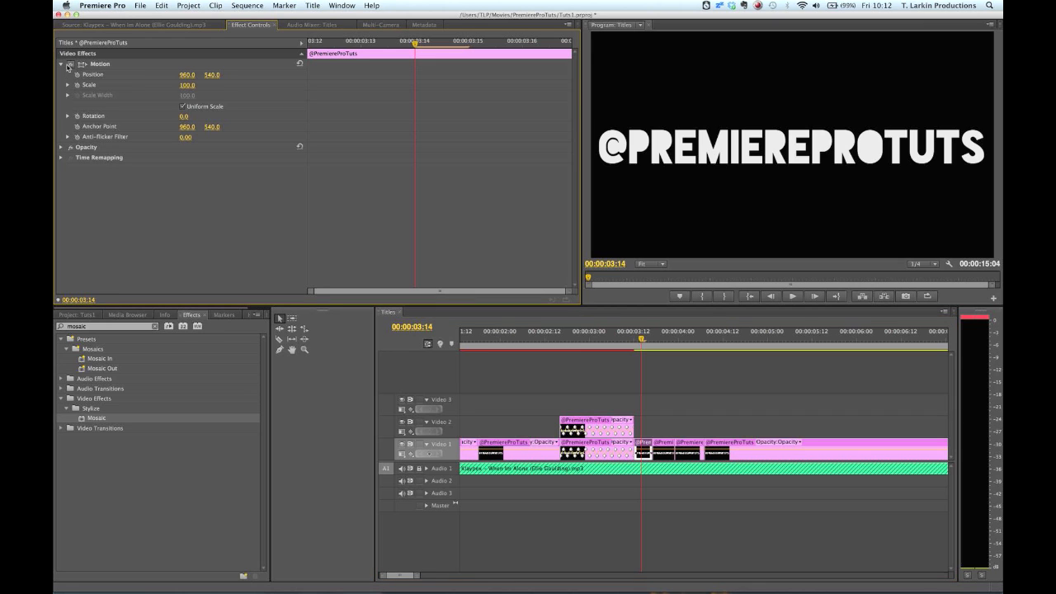
drag(187, 85, 213, 75)
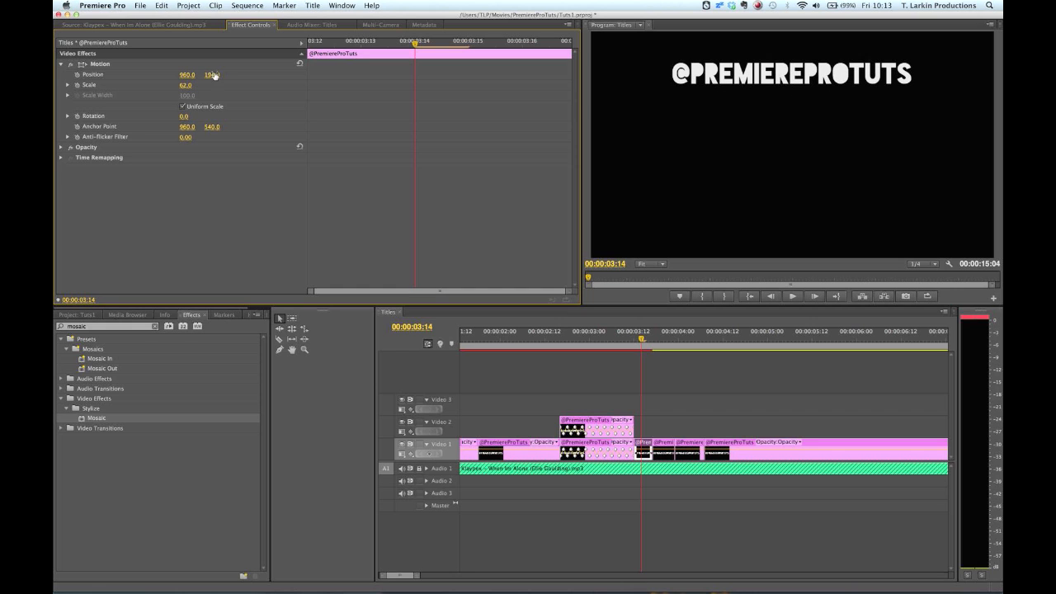
mouse_move(212, 75)
mouse_down()
mouse_move(191, 75)
mouse_move(214, 75)
mouse_up()
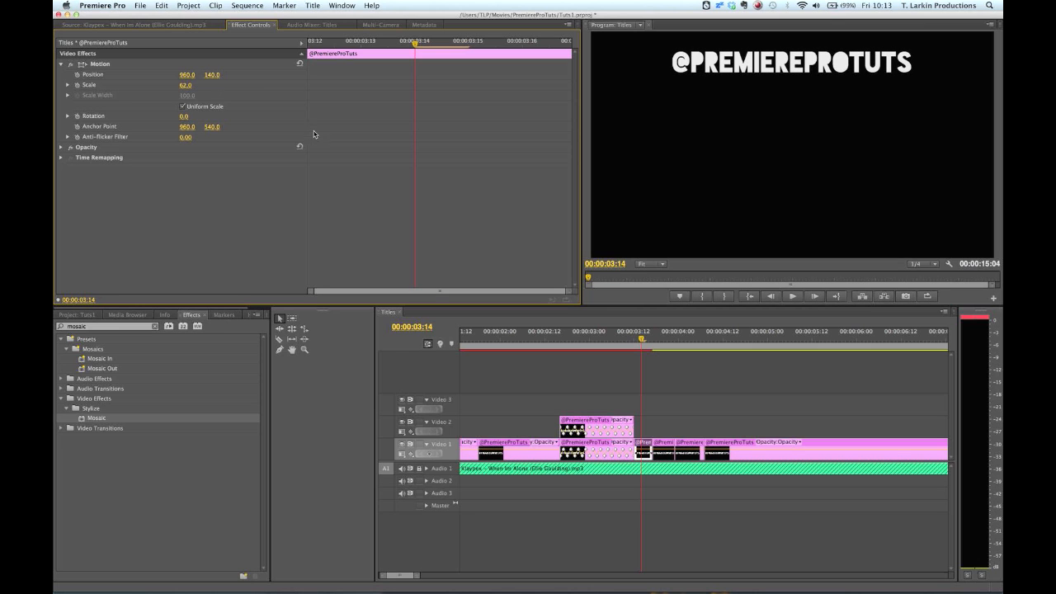
Step: Copy the first short segment's Motion settings and paste them onto the second short title segment
click(102, 66)
right_click(101, 66)
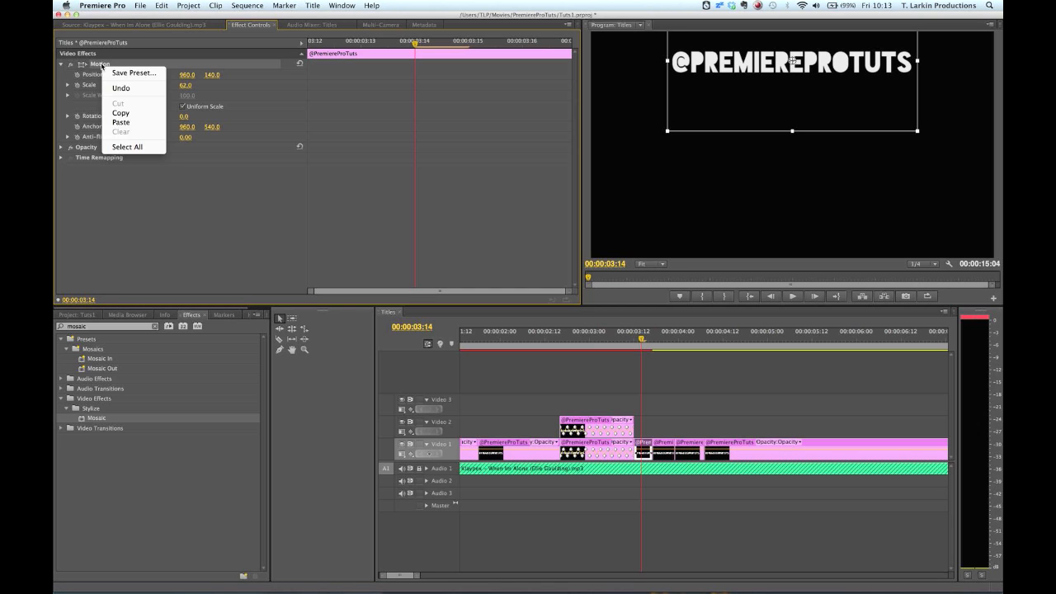
click(132, 112)
click(666, 452)
right_click(667, 452)
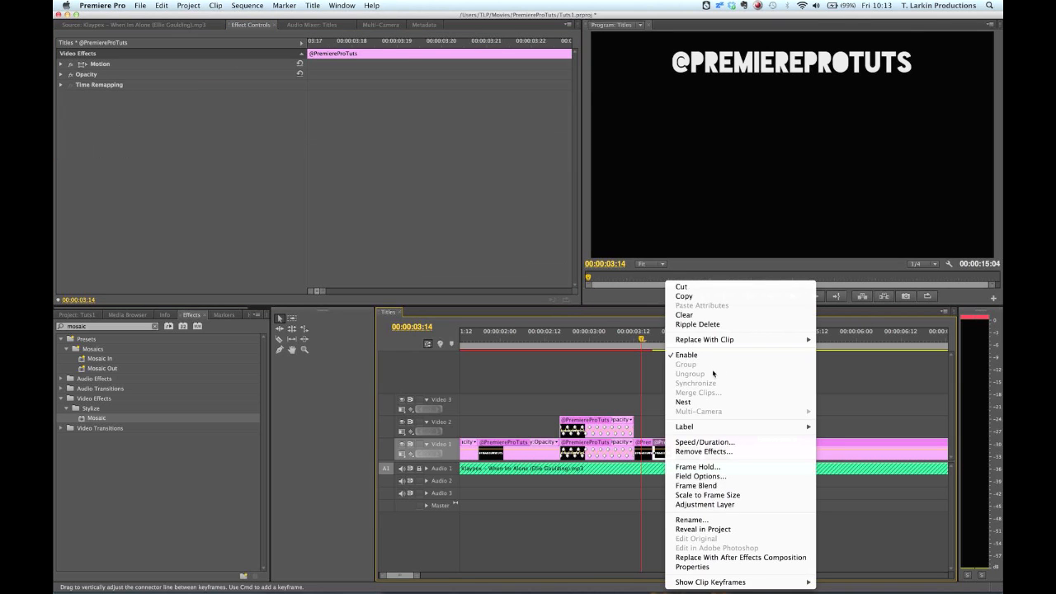
click(659, 425)
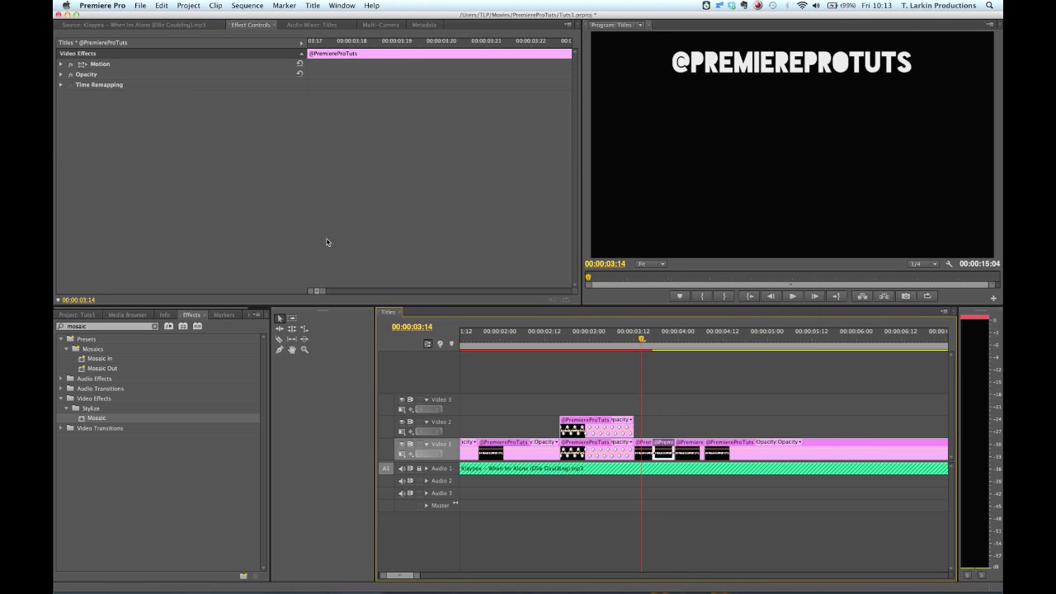
click(100, 66)
right_click(100, 66)
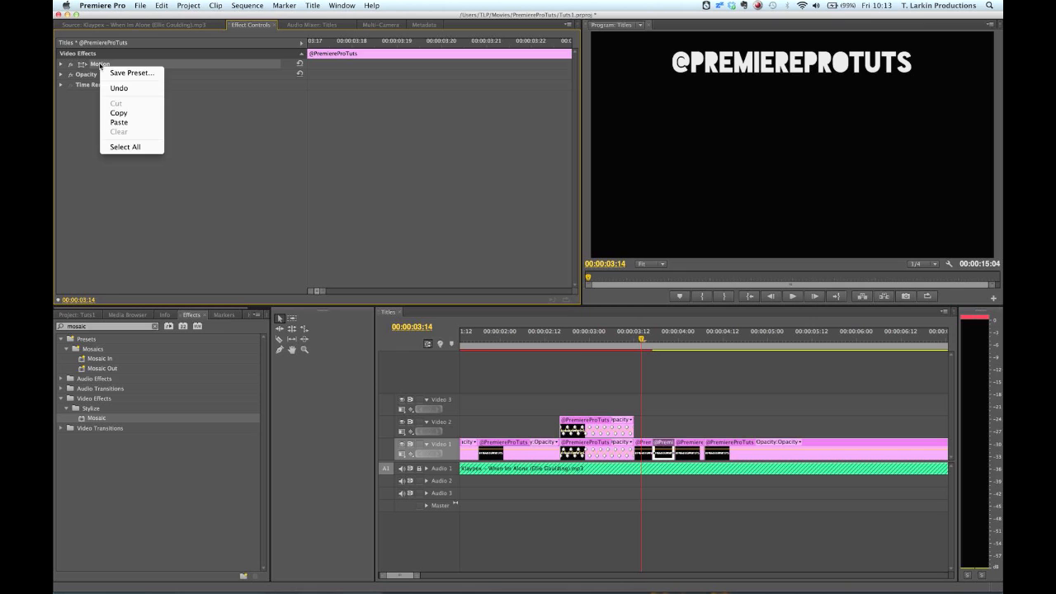
click(120, 122)
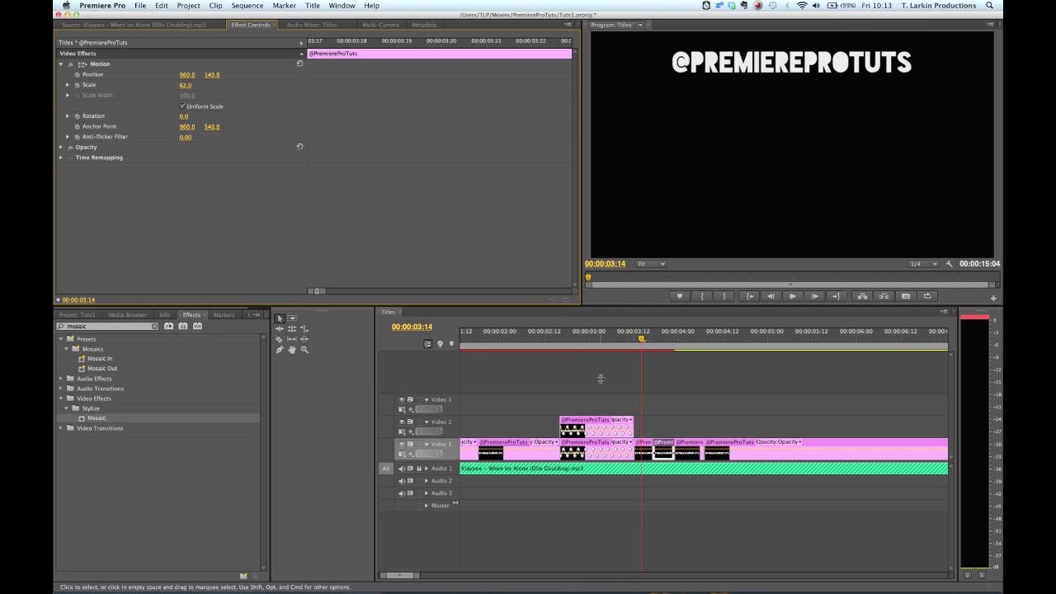
Step: Paste the copied Motion settings onto the third short title segment, which starts at 00:00:03:23
click(689, 448)
click(60, 64)
click(98, 66)
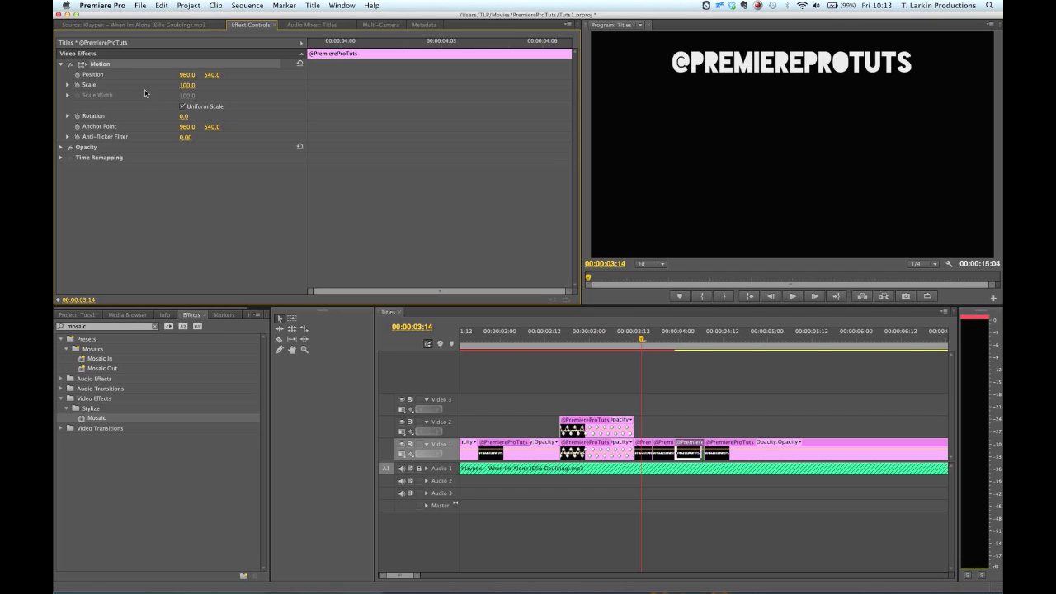
right_click(102, 66)
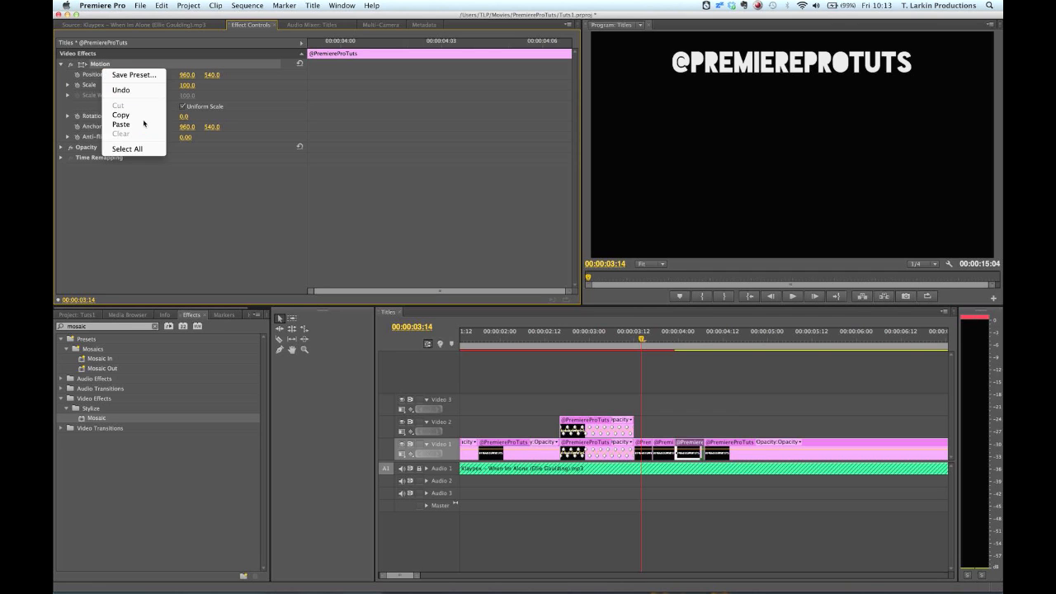
click(115, 124)
Step: Move the second short title segment to vertical Position 513 in the middle of the frame
click(678, 338)
click(668, 348)
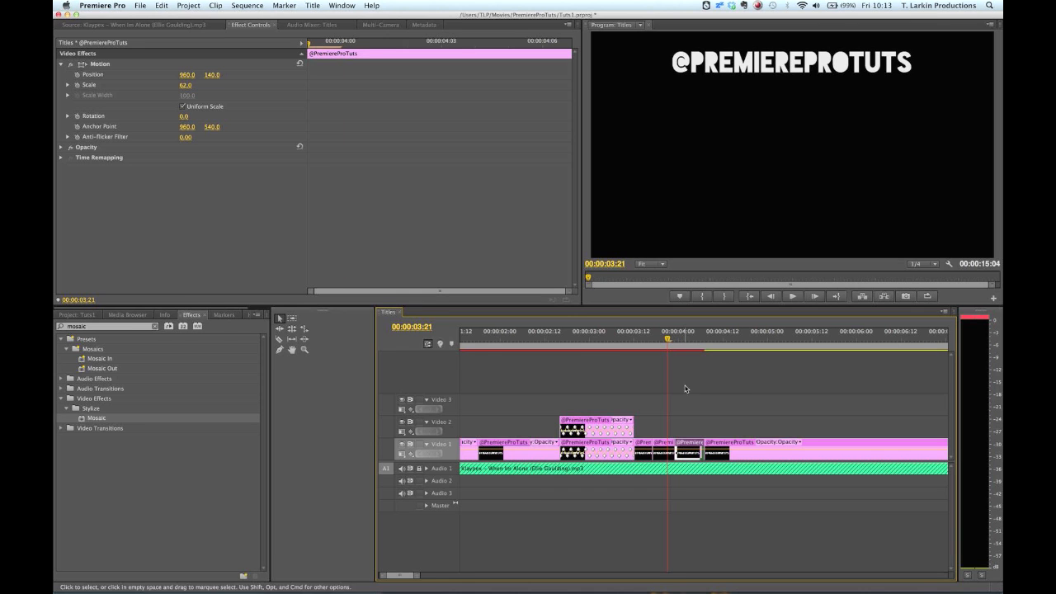
click(664, 451)
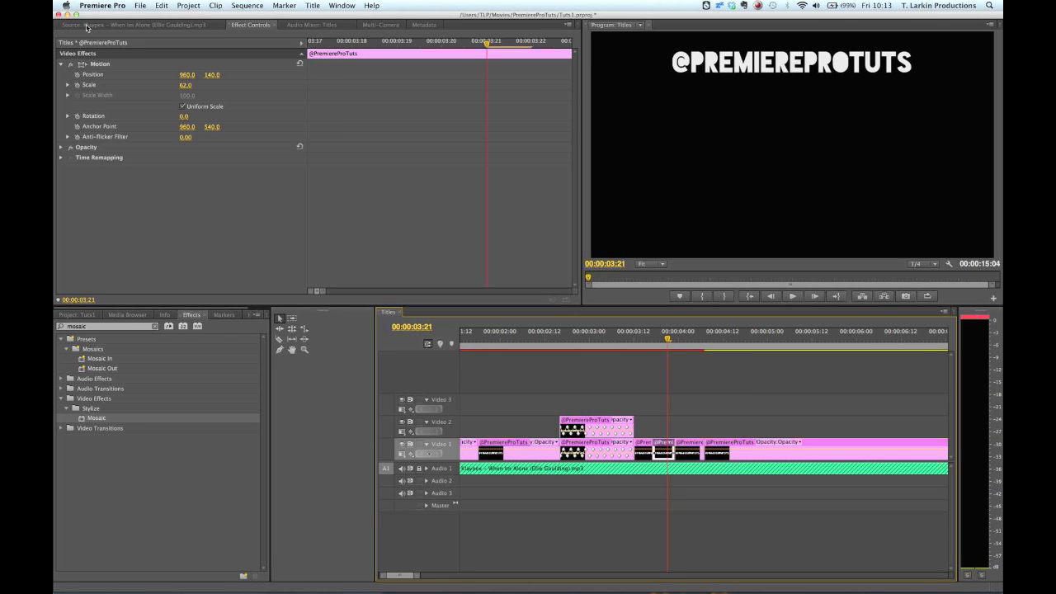
click(96, 75)
mouse_move(212, 75)
mouse_down()
mouse_move(290, 75)
mouse_move(216, 78)
mouse_up()
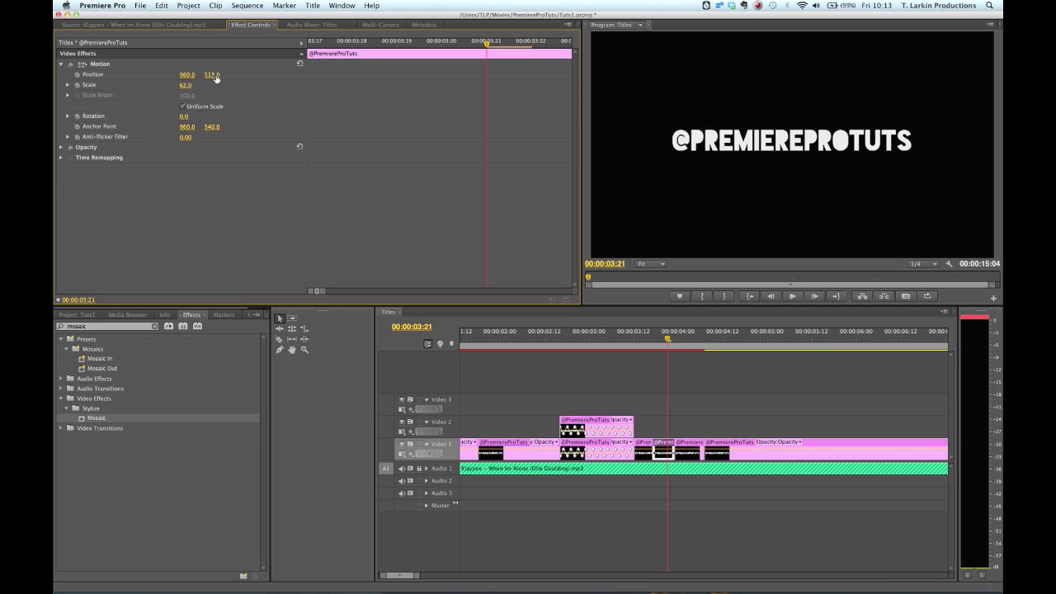
Step: Move the third short title segment down to vertical Position 879
click(685, 338)
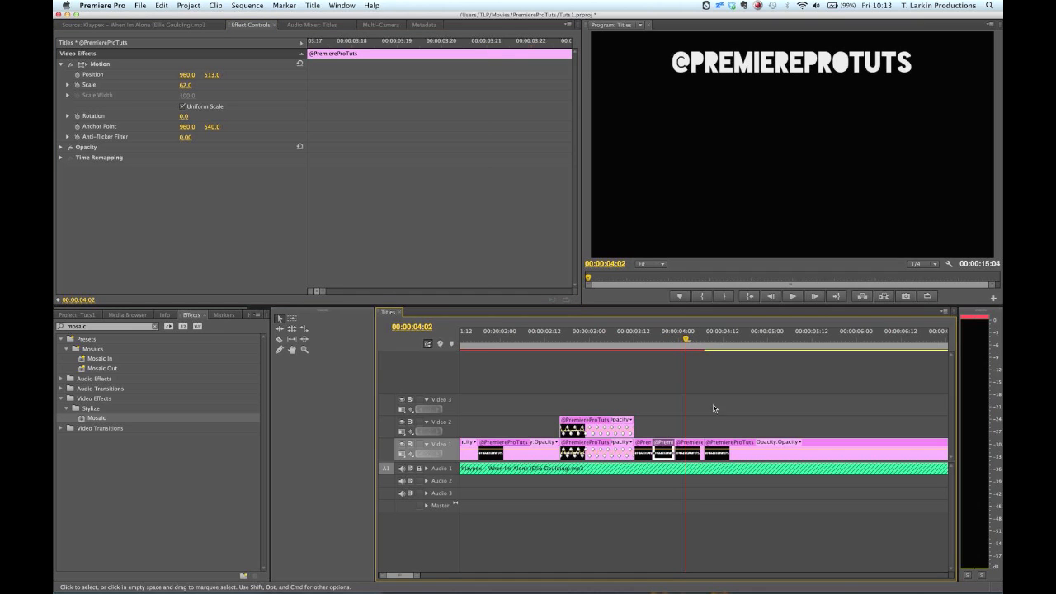
click(696, 456)
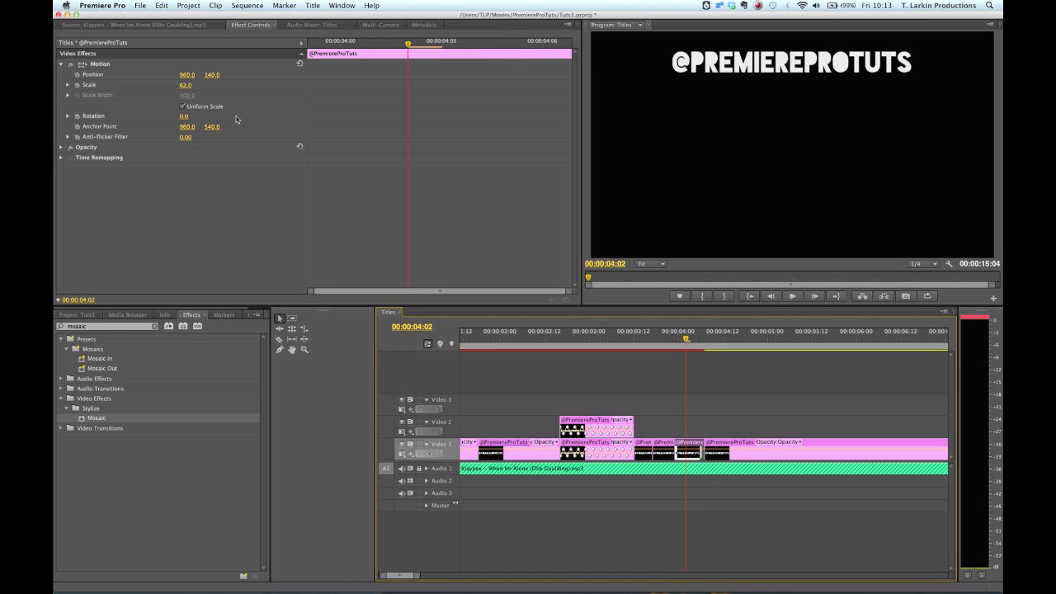
drag(215, 77, 403, 77)
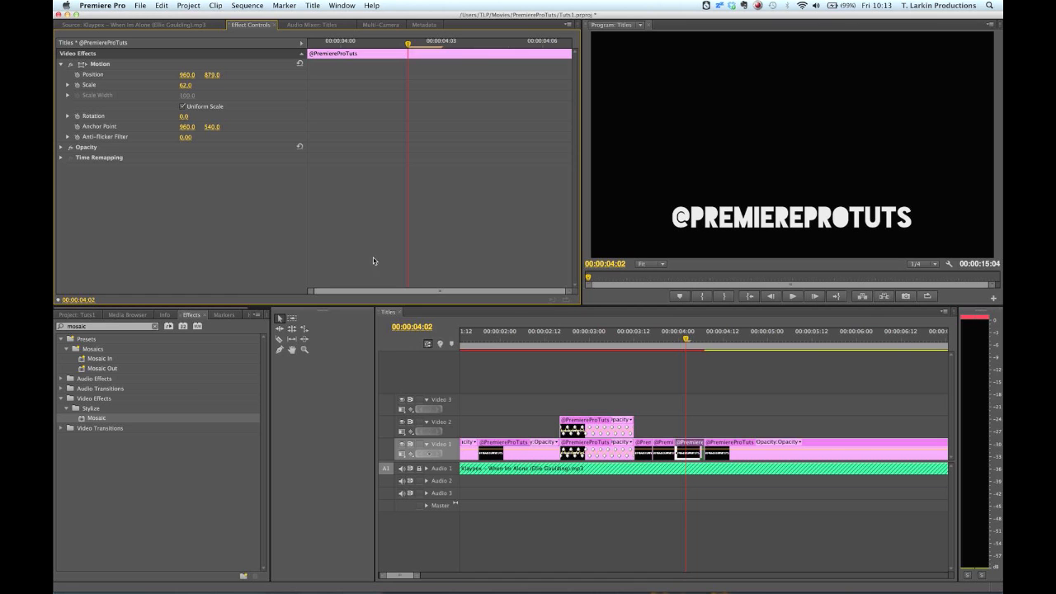
Step: Play the repositioned short title segments and split the third one at 00:00:04:03
click(632, 340)
key(space)
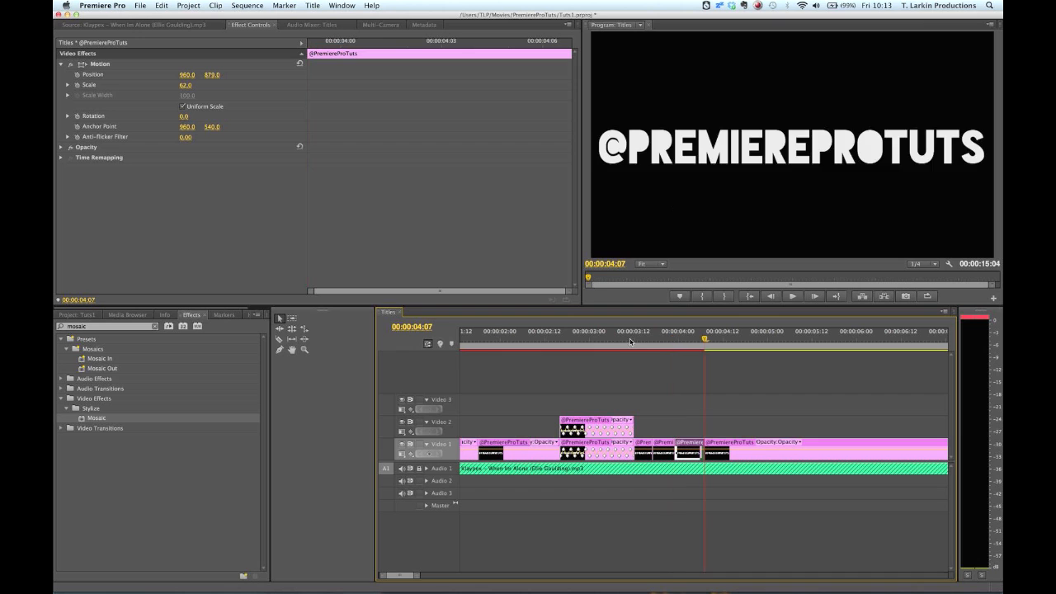
key(j)
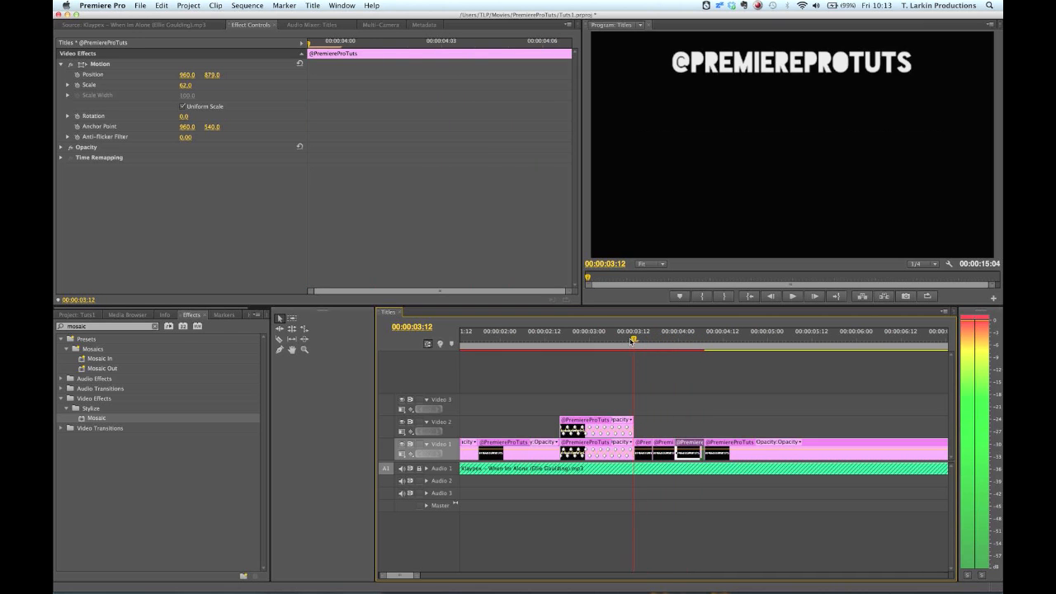
key(l)
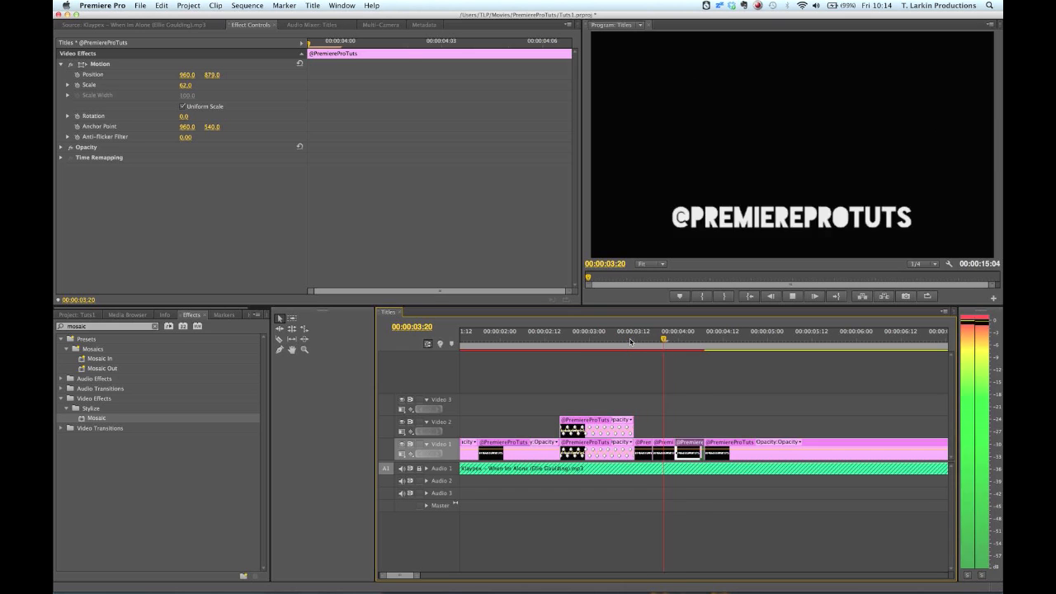
key(k)
drag(630, 340, 686, 352)
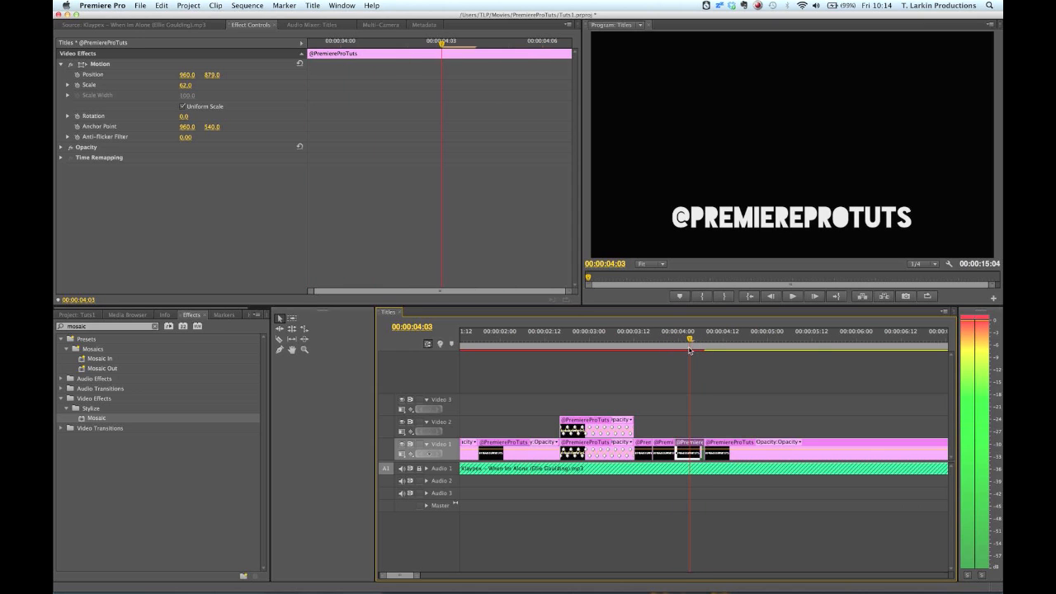
key(c)
click(690, 446)
key(v)
Step: Keyframe the segment after 00:00:04:03 to alternate Opacity between 100% and 0% on every frame through 00:00:04:06
click(700, 449)
click(698, 448)
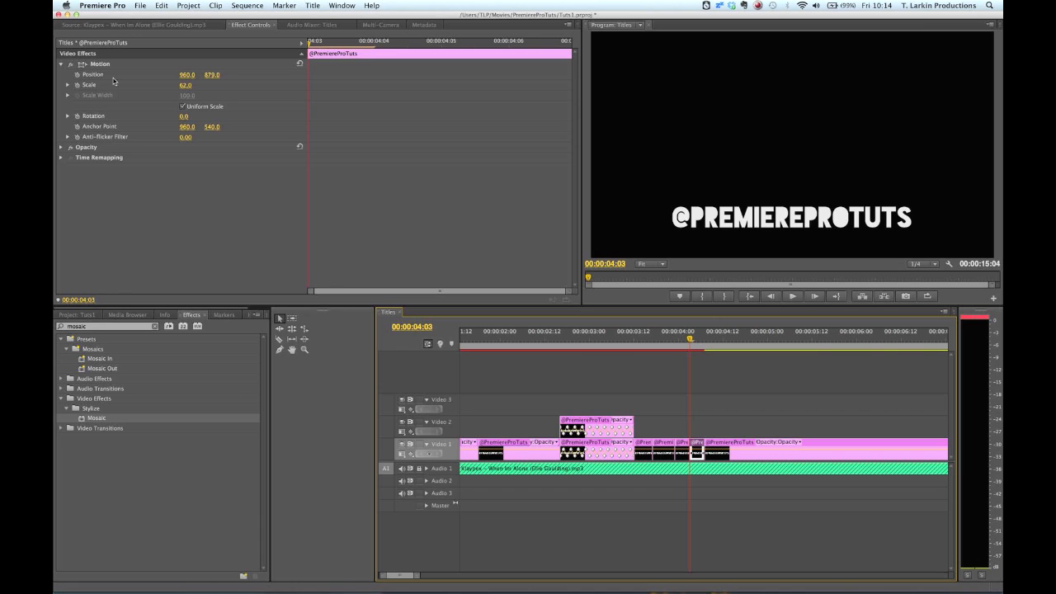
click(61, 147)
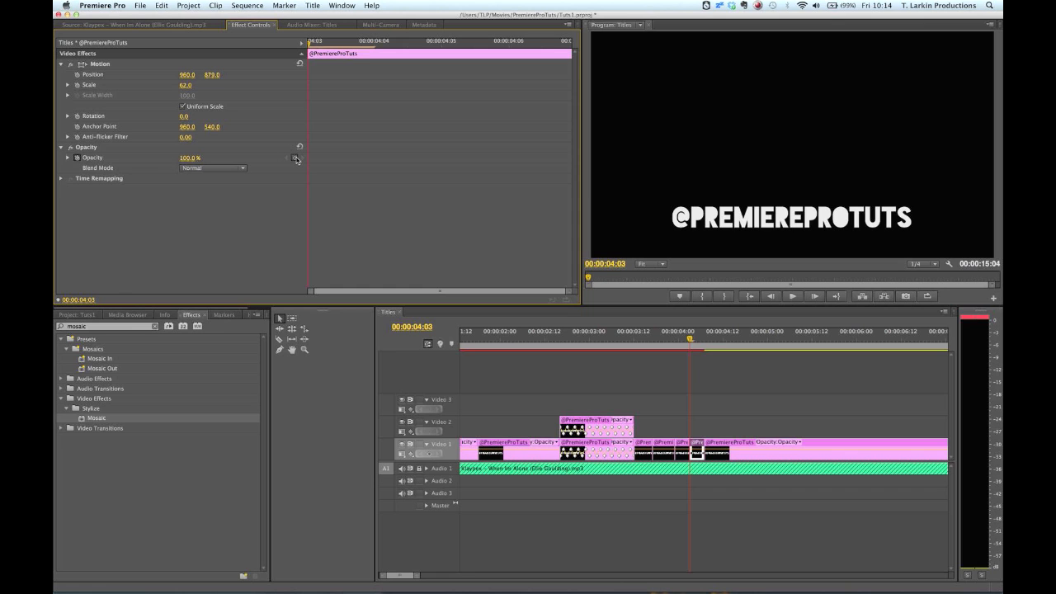
key(Right)
drag(196, 159, 112, 158)
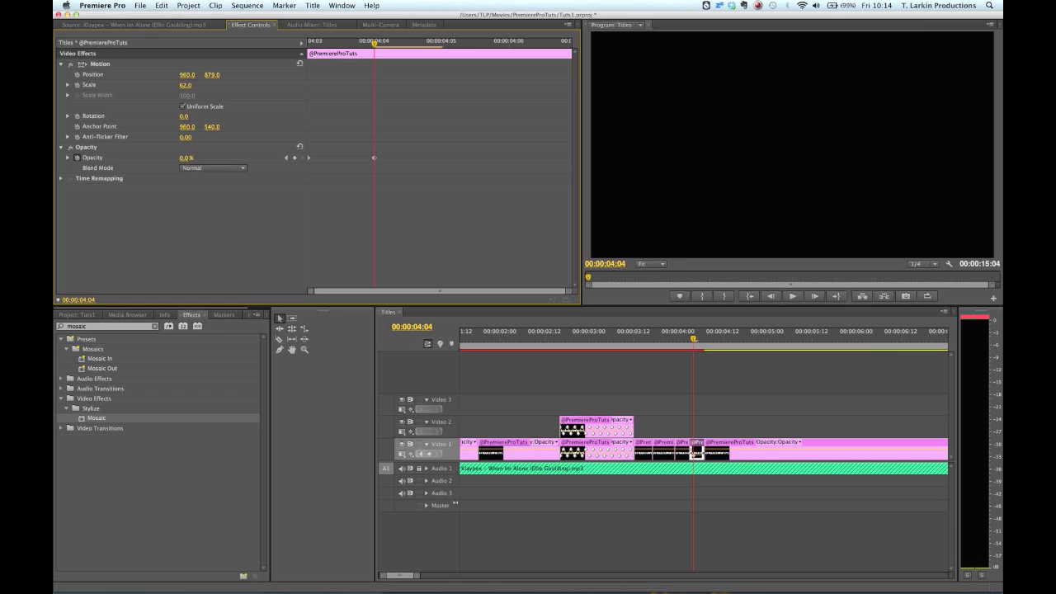
drag(447, 141, 177, 196)
key(Right)
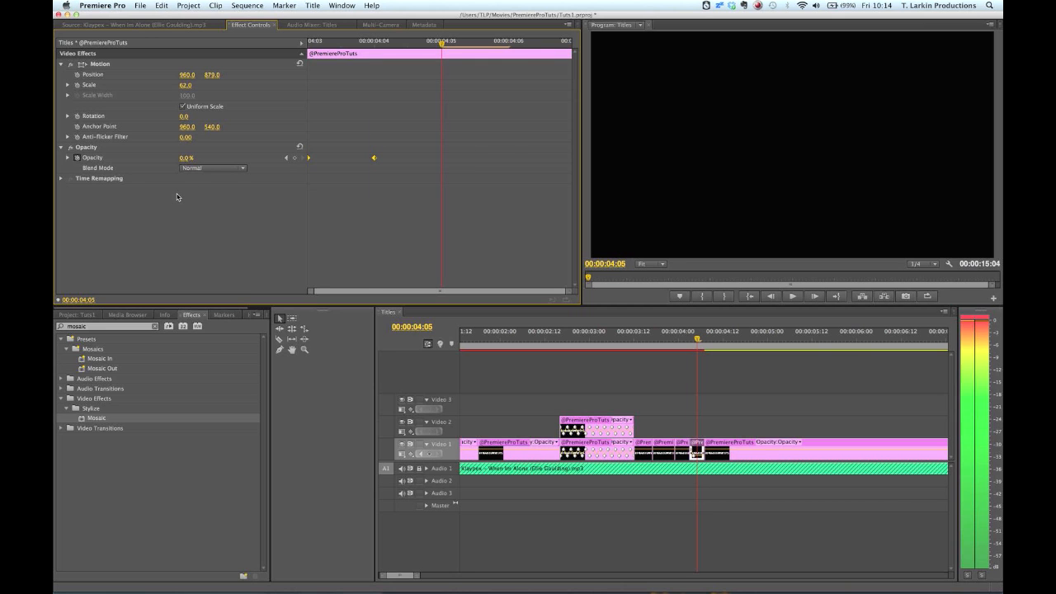
key(Right)
key(Right)
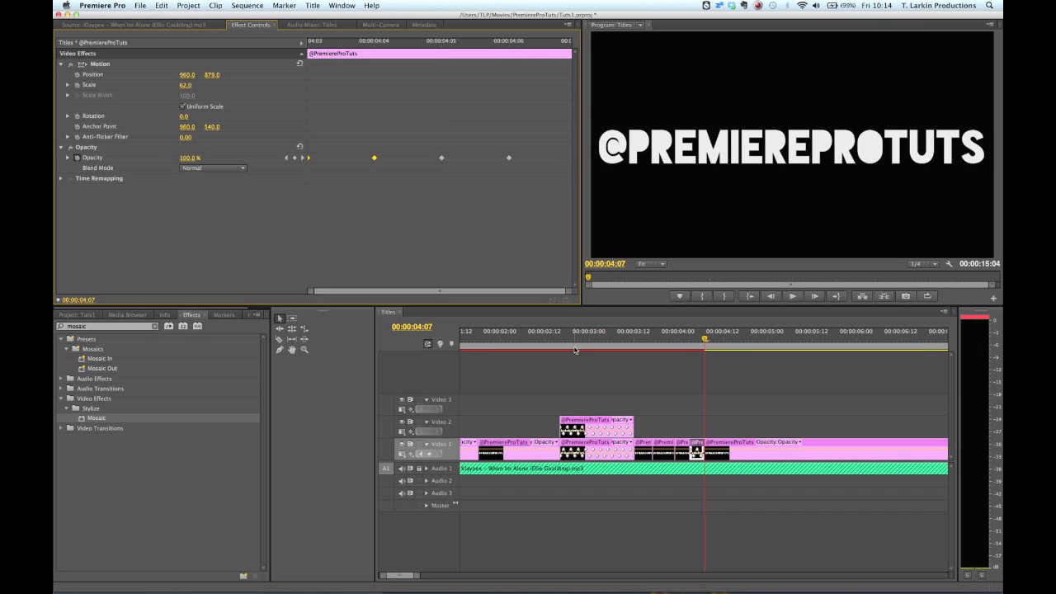
Step: Play through the flickering segment and split the long title clip after it at 00:00:05:06
key(space)
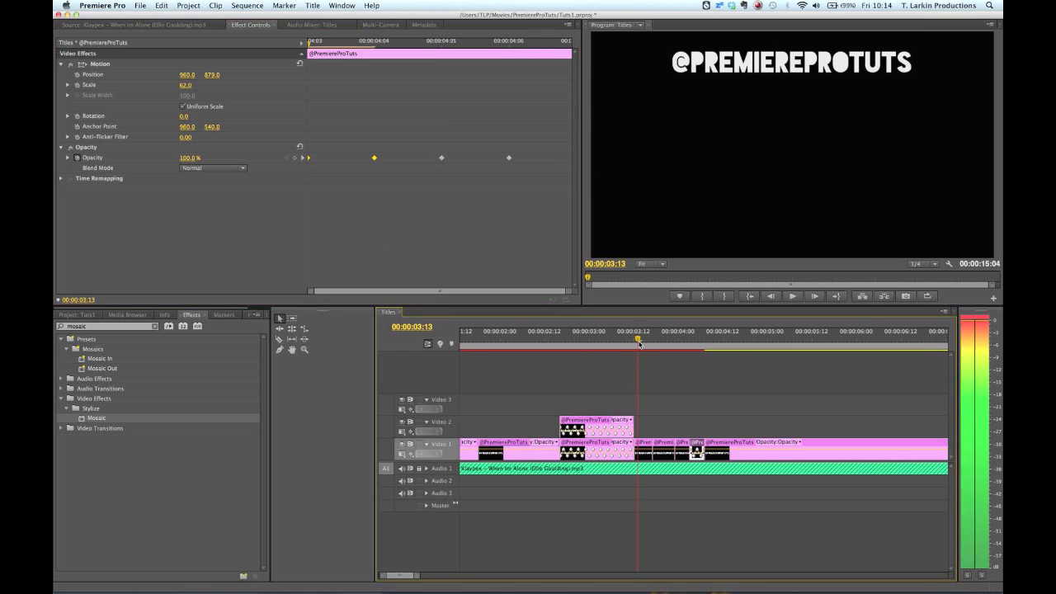
key(space)
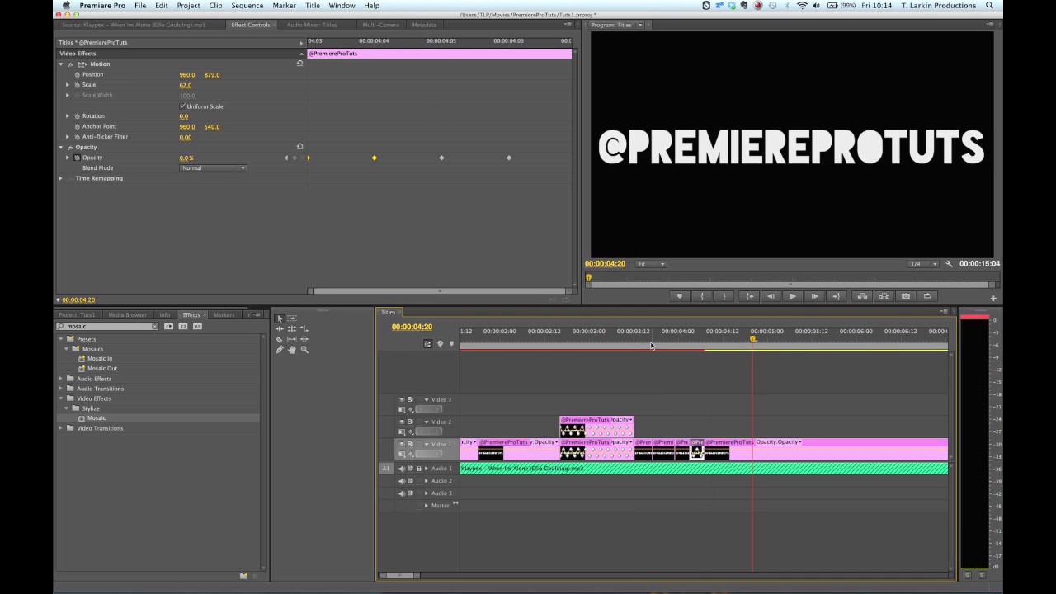
drag(718, 343, 697, 349)
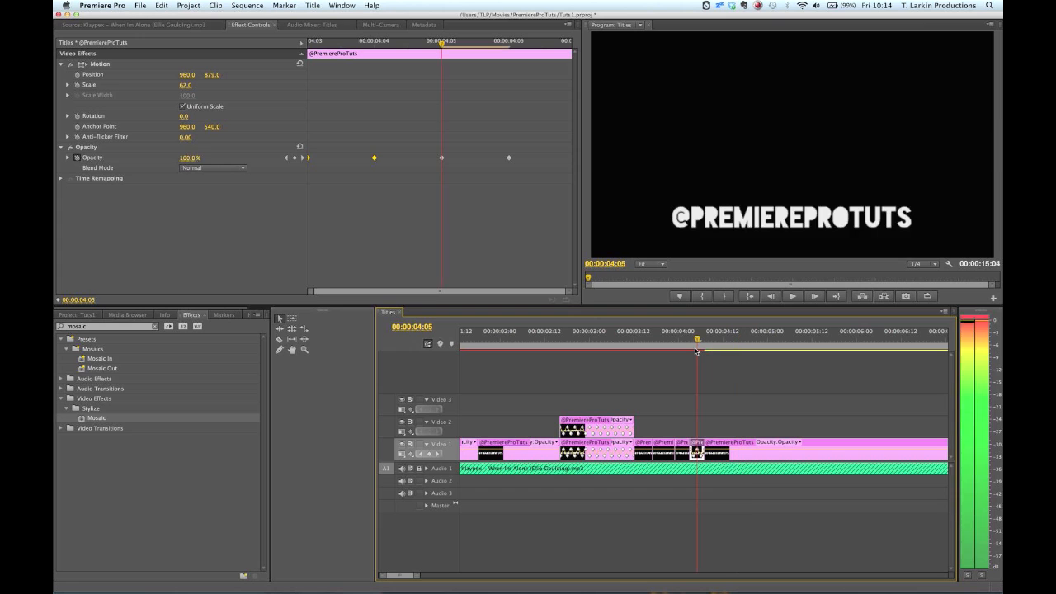
key(space)
key(space)
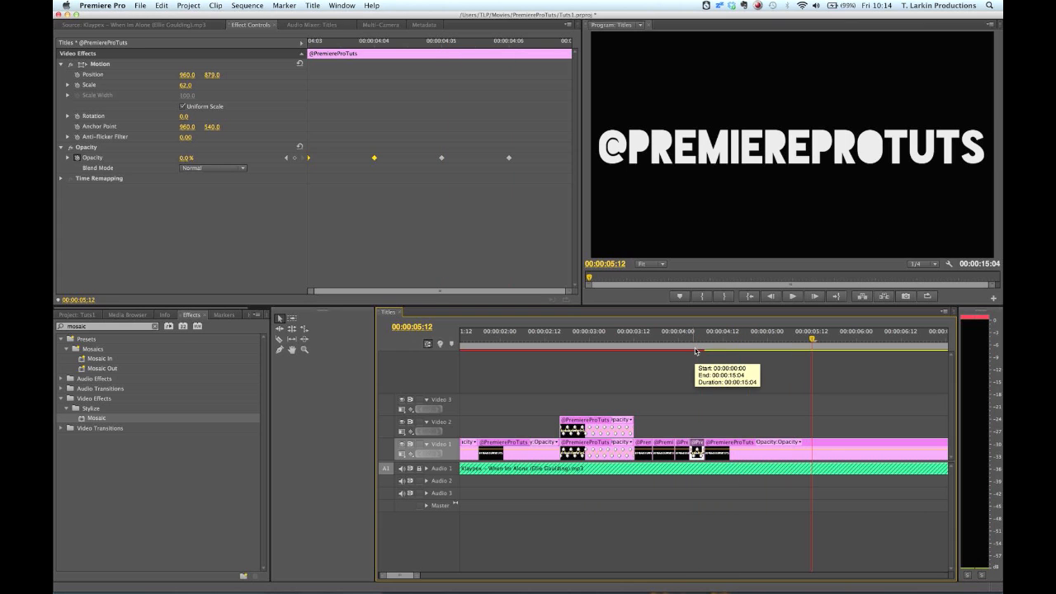
mouse_move(784, 339)
mouse_down()
mouse_move(758, 339)
mouse_move(798, 340)
mouse_move(789, 340)
mouse_up()
key(c)
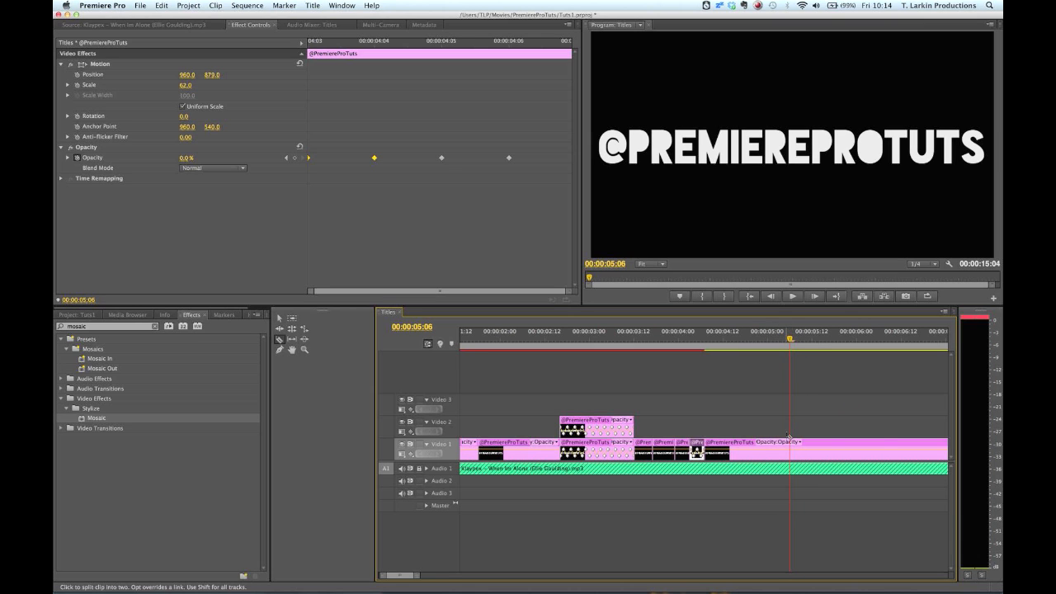
click(789, 446)
key(v)
Step: Set the title segment between 00:00:04:07 and 00:00:05:06 to Scale 82
click(769, 450)
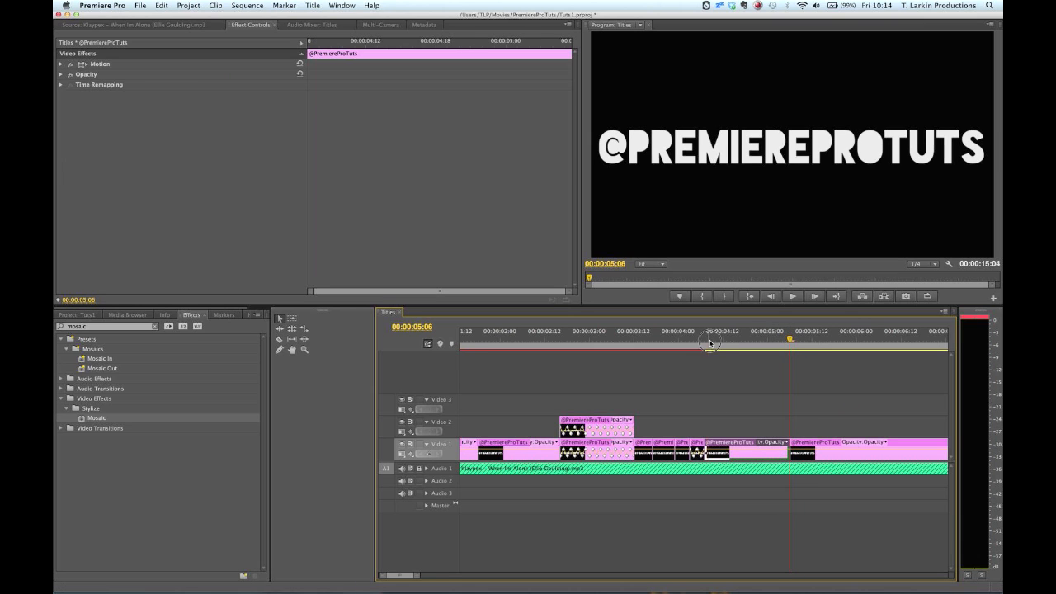
click(705, 340)
click(61, 65)
drag(188, 85, 172, 84)
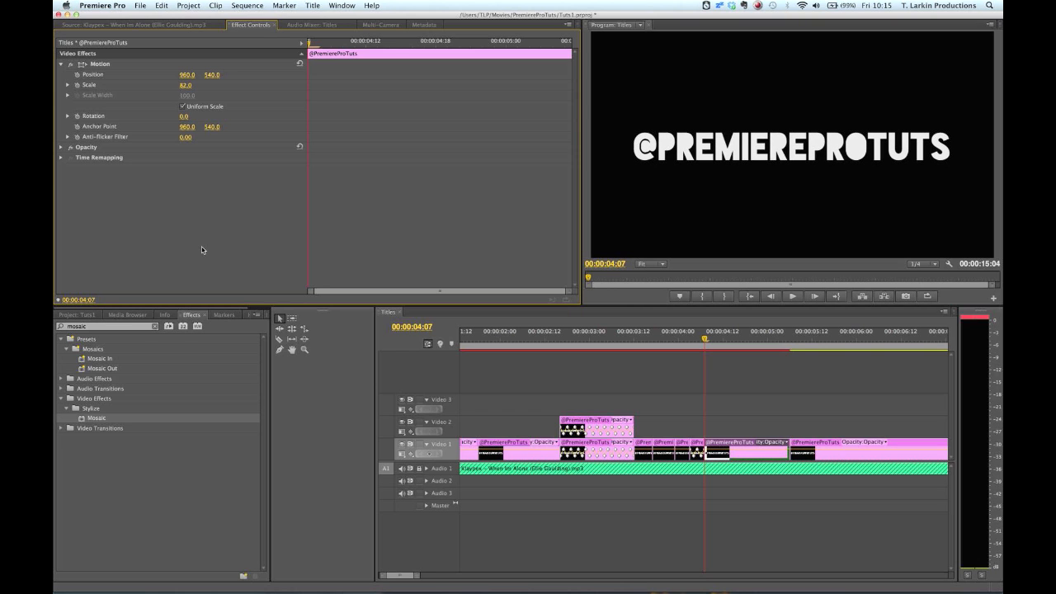
Step: Search the effects for "fast" and apply Fast Blur to the title segment starting at 00:00:04:07
click(112, 325)
click(96, 327)
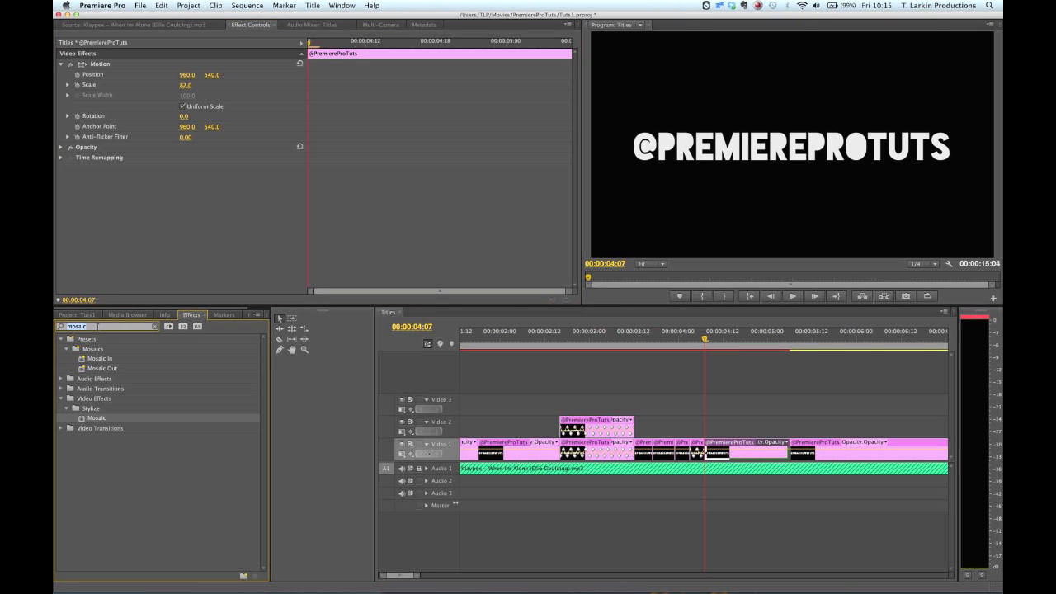
text(fast)
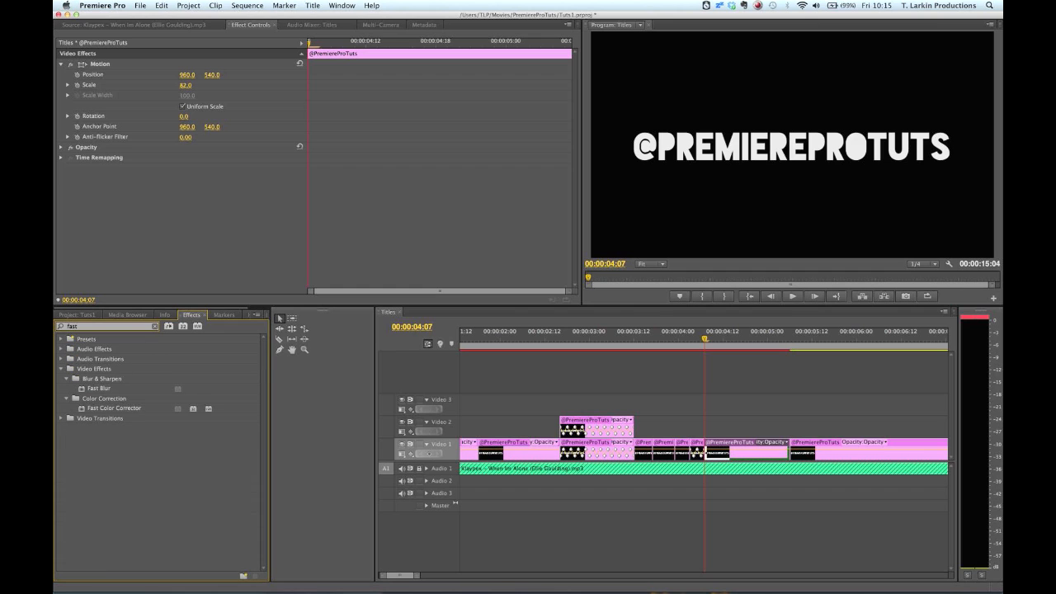
drag(106, 393, 729, 453)
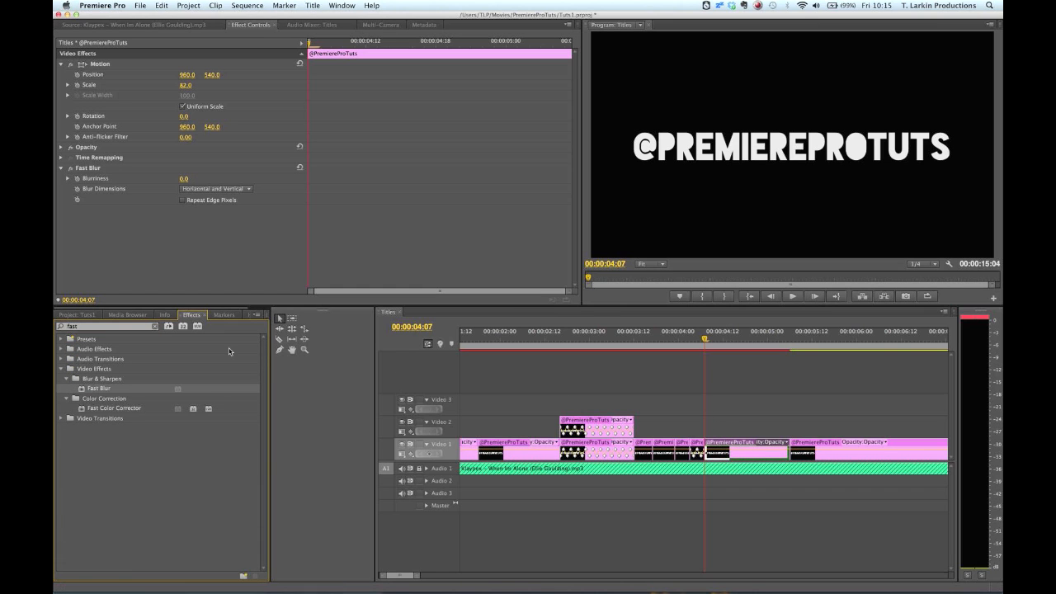
drag(86, 390, 728, 456)
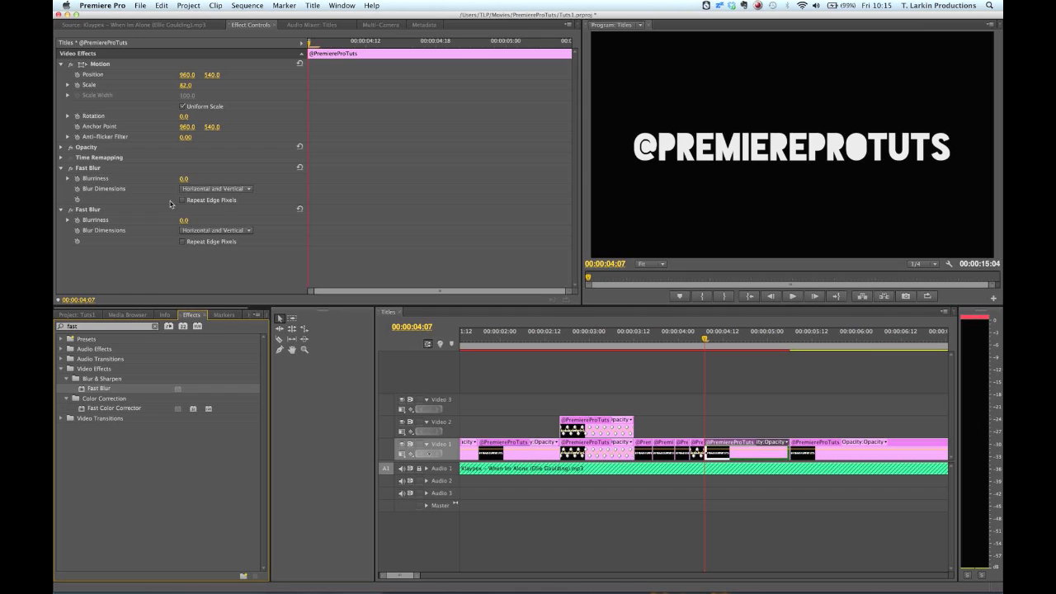
click(203, 194)
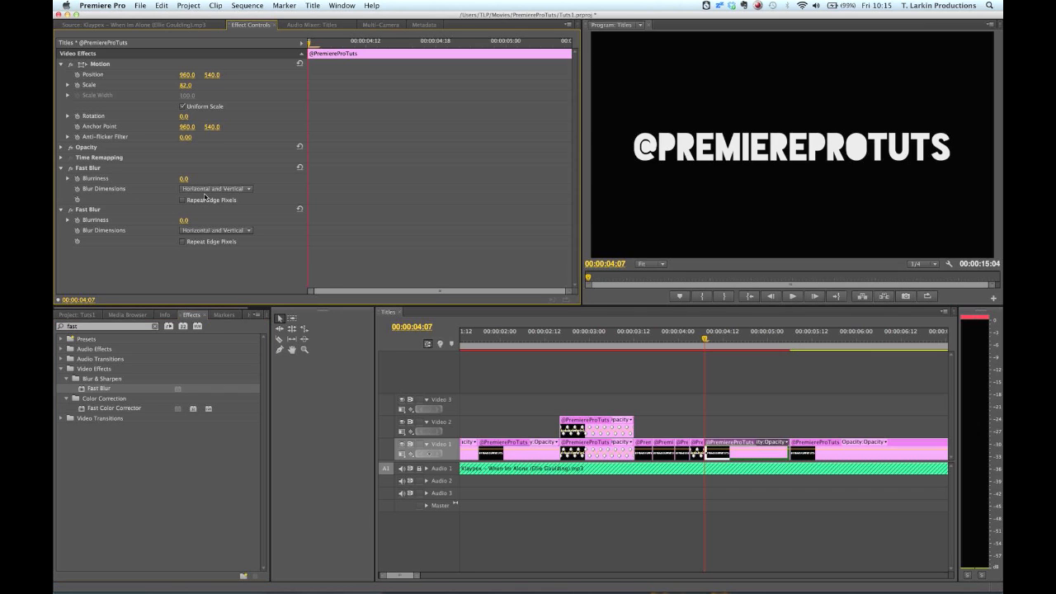
click(91, 211)
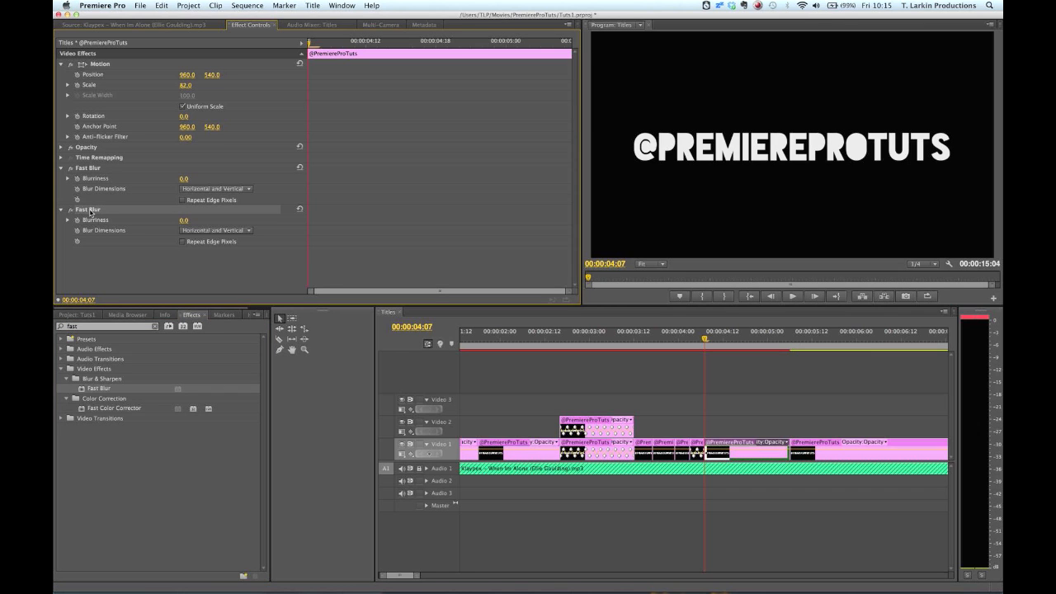
key(Delete)
Step: Set Fast Blur to Horizontal and keyframe its Blurriness from 2171 at 00:00:04:07 to 0 at 00:00:04:22
click(198, 189)
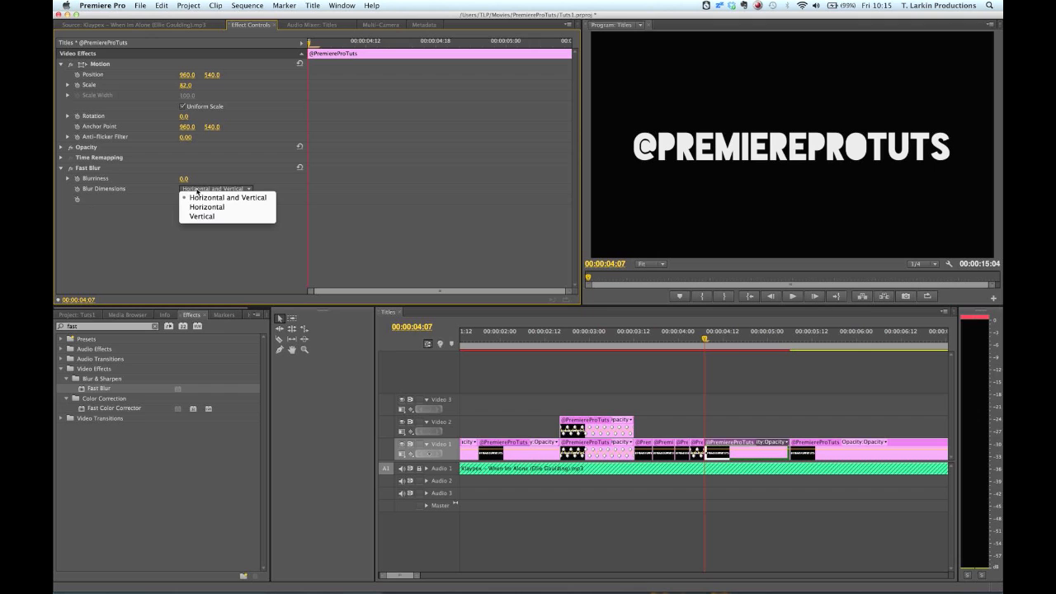
click(208, 207)
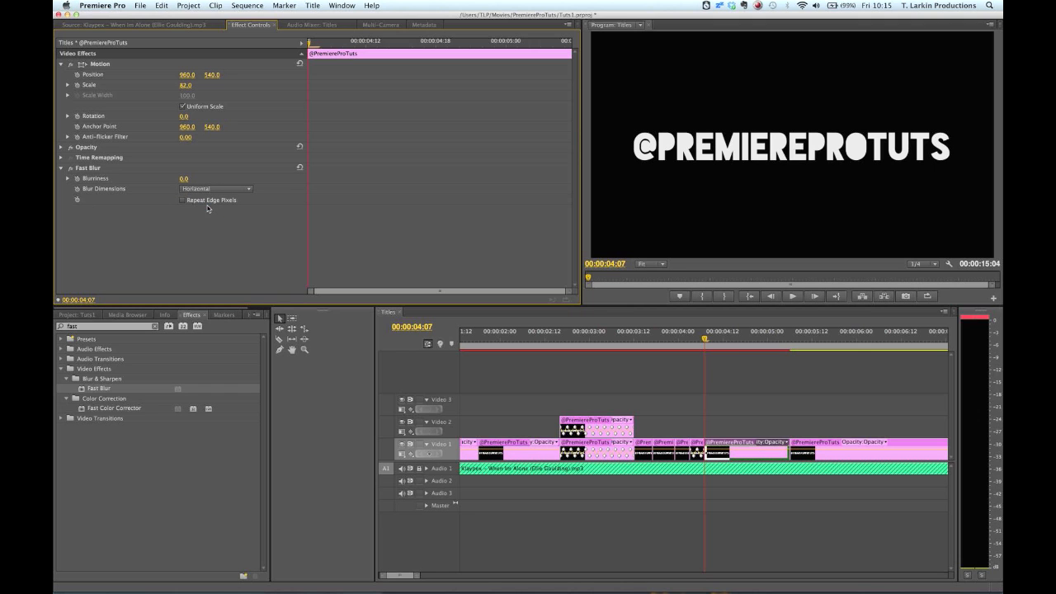
key(space)
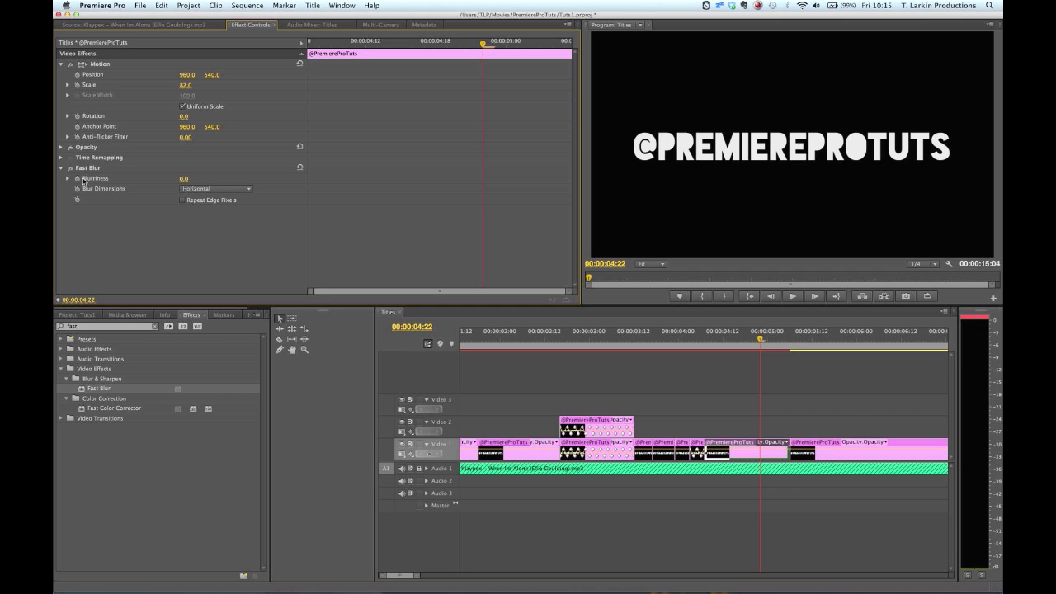
key(Up)
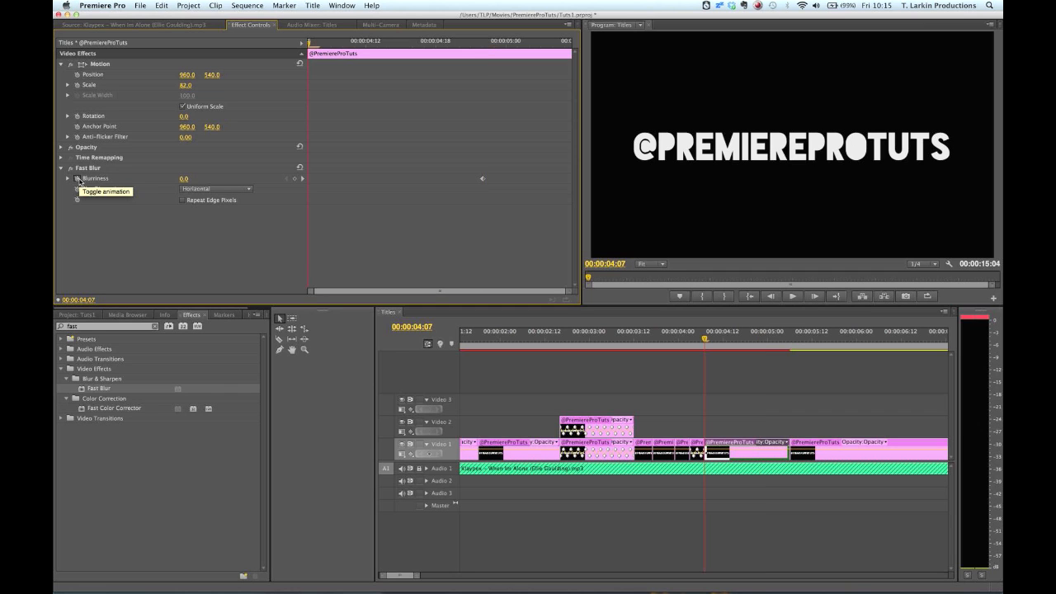
drag(184, 178, 940, 178)
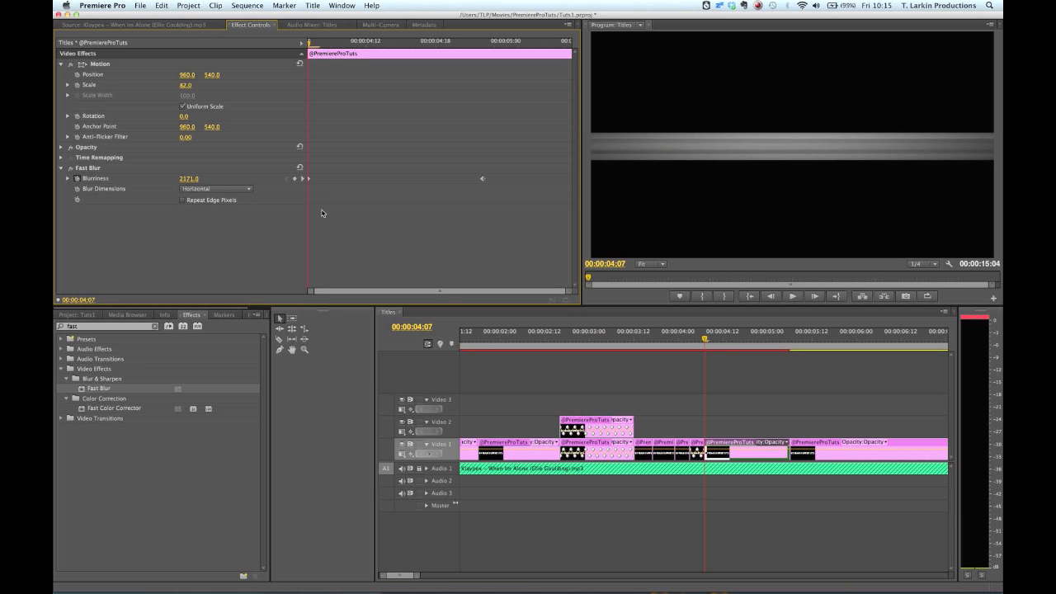
Step: Play the segment's blur animation and move on to 00:00:05:23 in the last title clip
key(space)
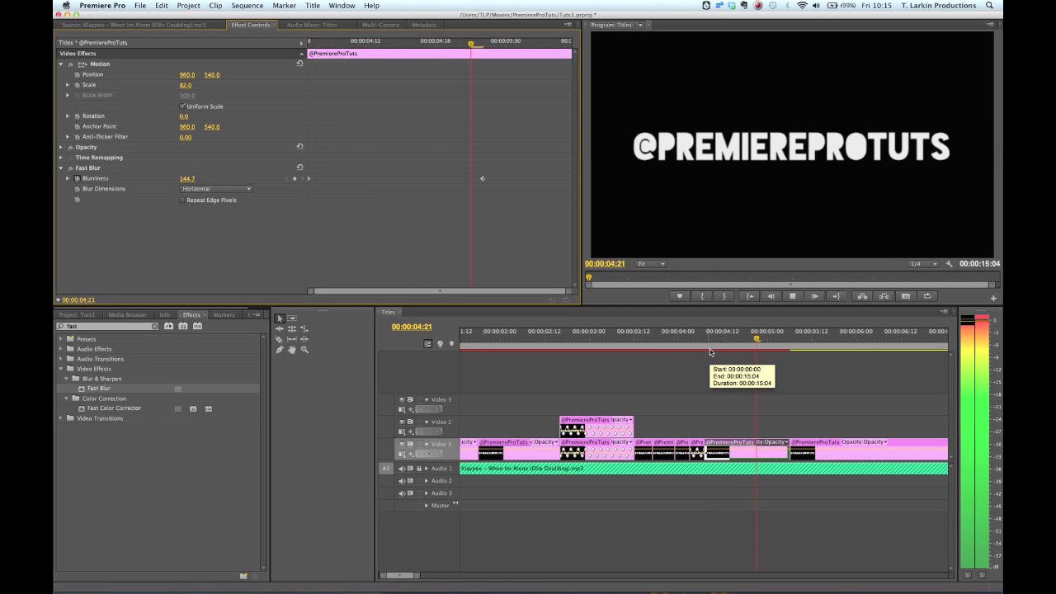
drag(755, 355, 853, 359)
key(minus)
key(minus)
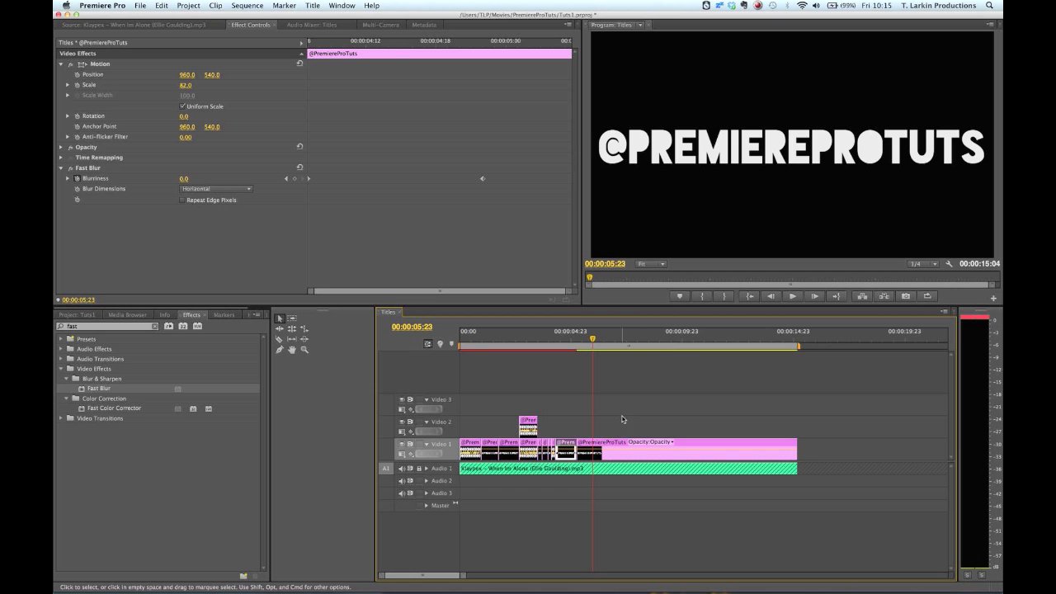
Step: Play the sequence from its start through the horizontally blurred title segment to check the animation against the song
key(Home)
key(space)
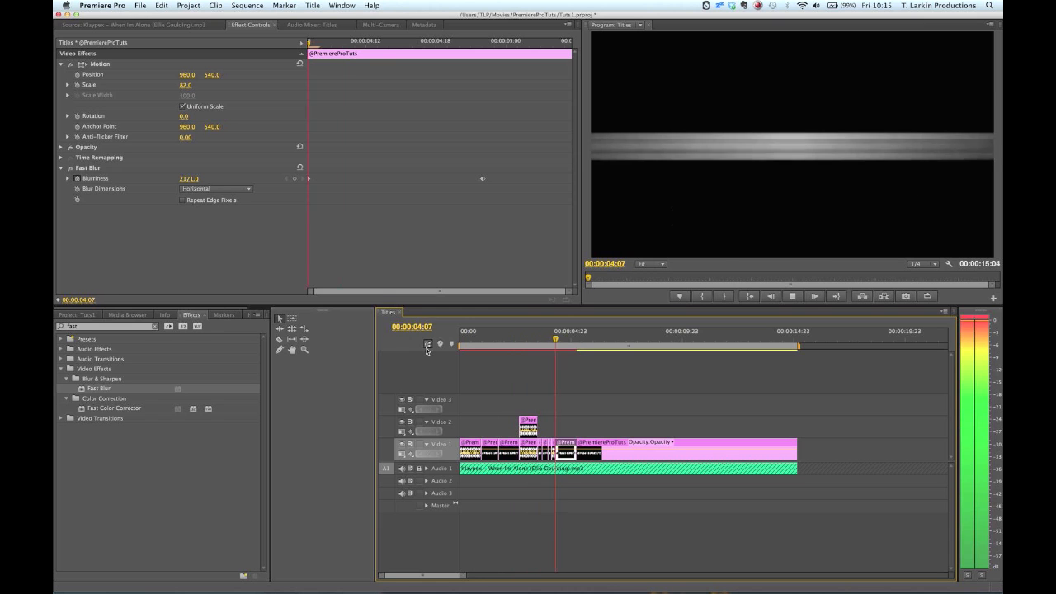
key(space)
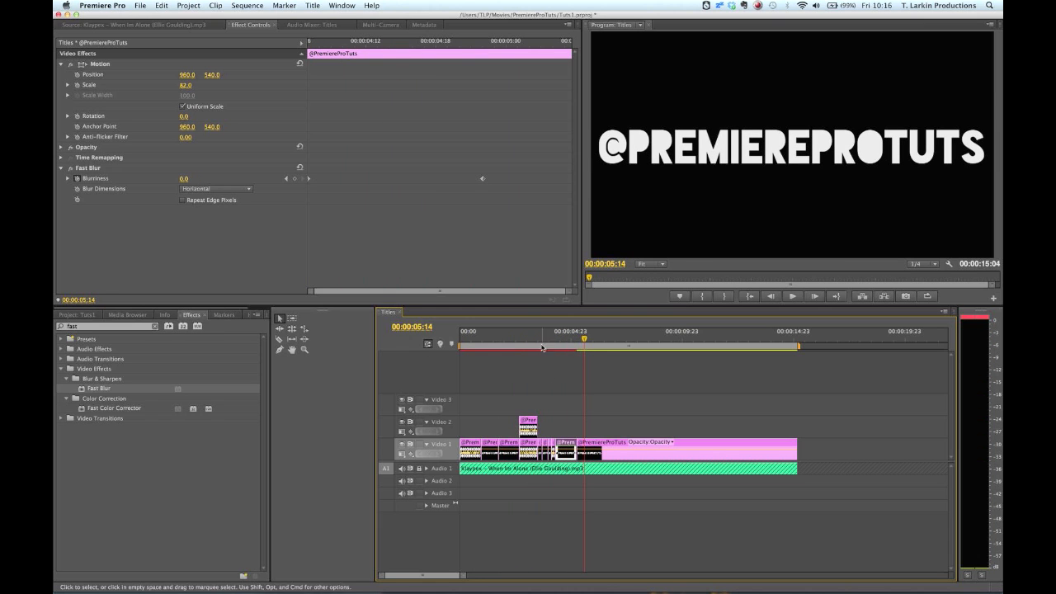
Step: Replay and scrub the last title clip from about 00:00:05:05 to 00:00:06:05 to locate the song's next beat
drag(576, 342, 590, 345)
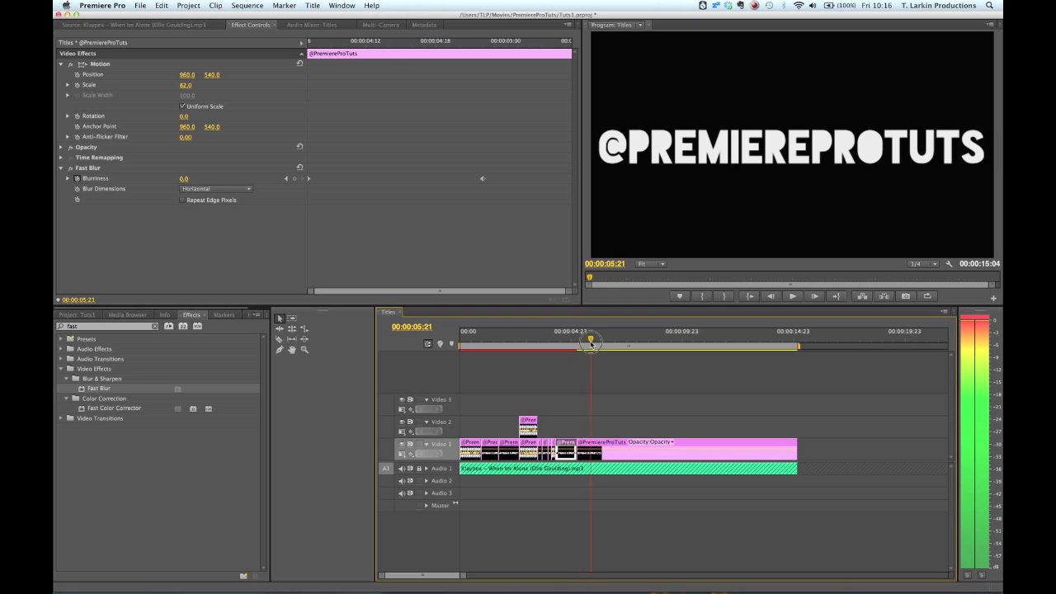
key(=)
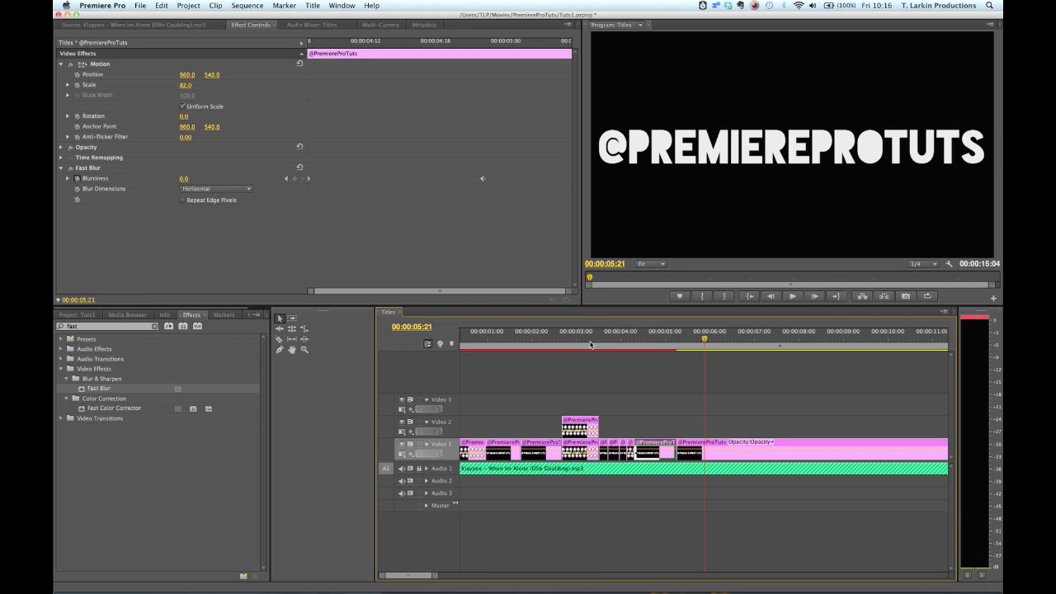
key(=)
click(655, 339)
drag(656, 338, 614, 351)
key(space)
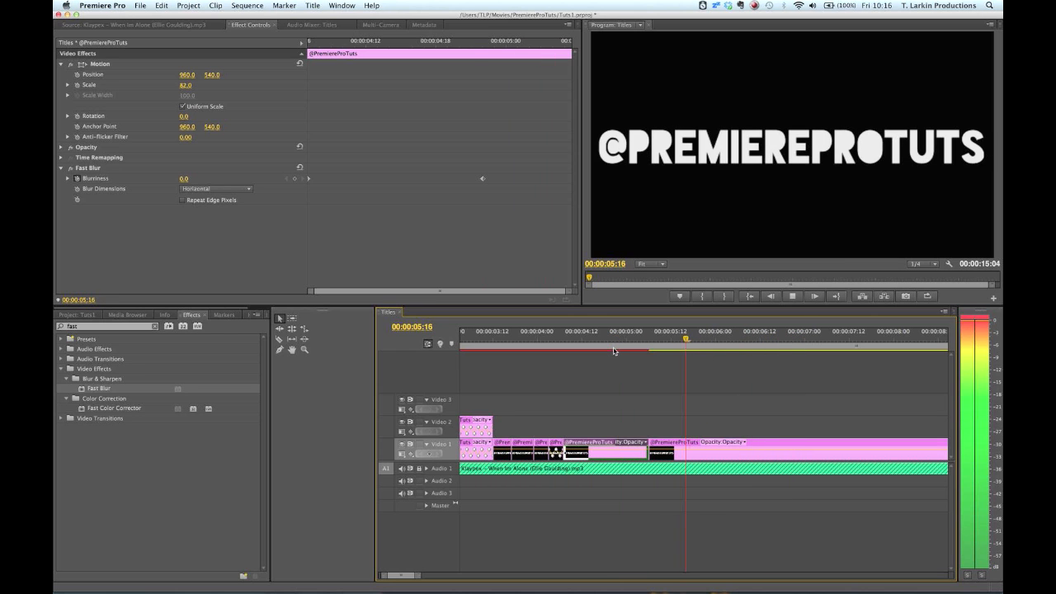
drag(685, 346, 644, 345)
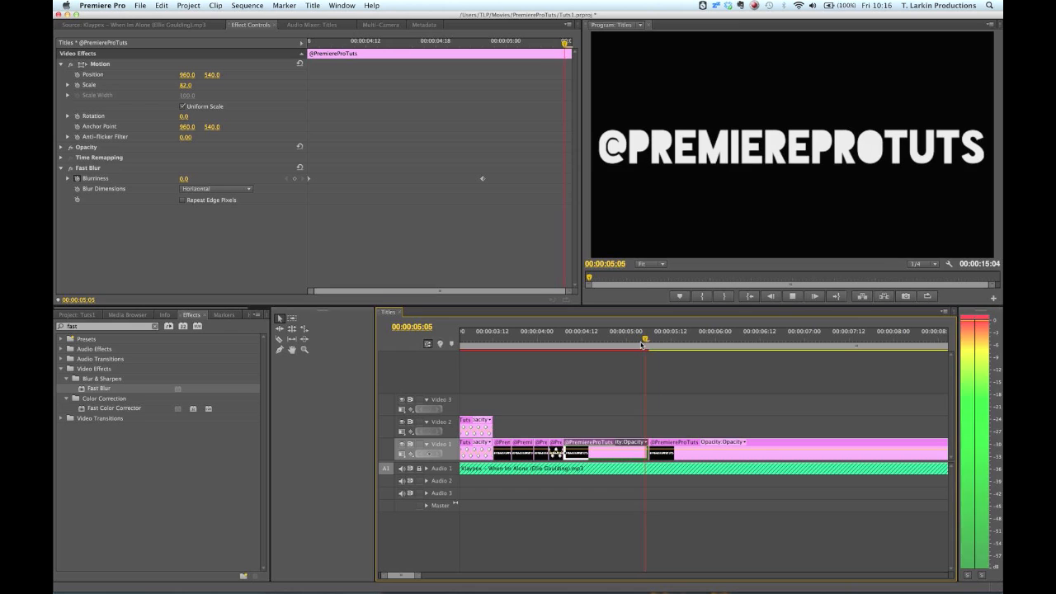
key(space)
key(space)
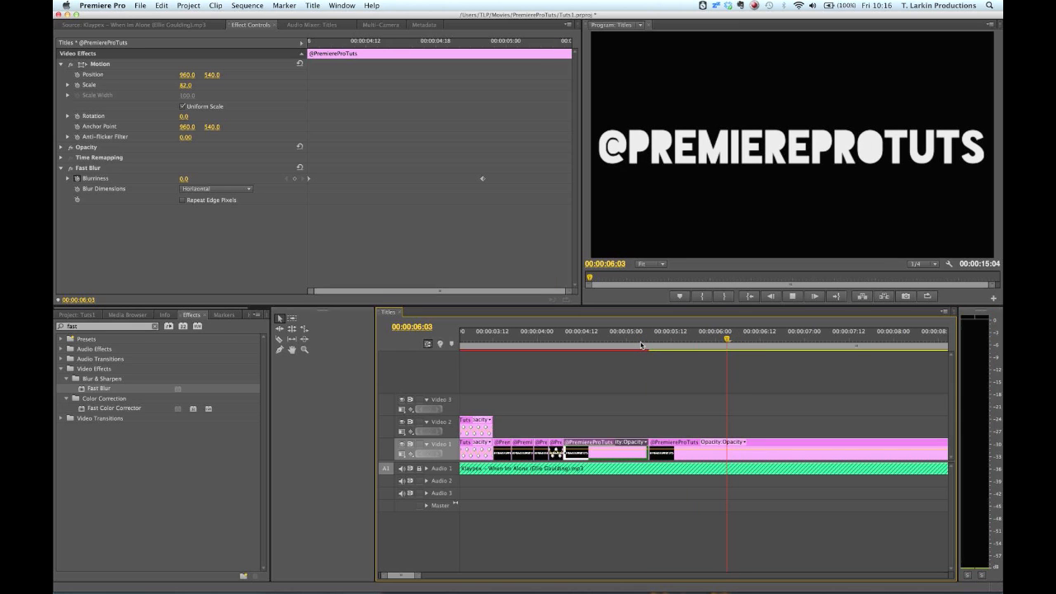
click(700, 338)
drag(701, 339, 726, 344)
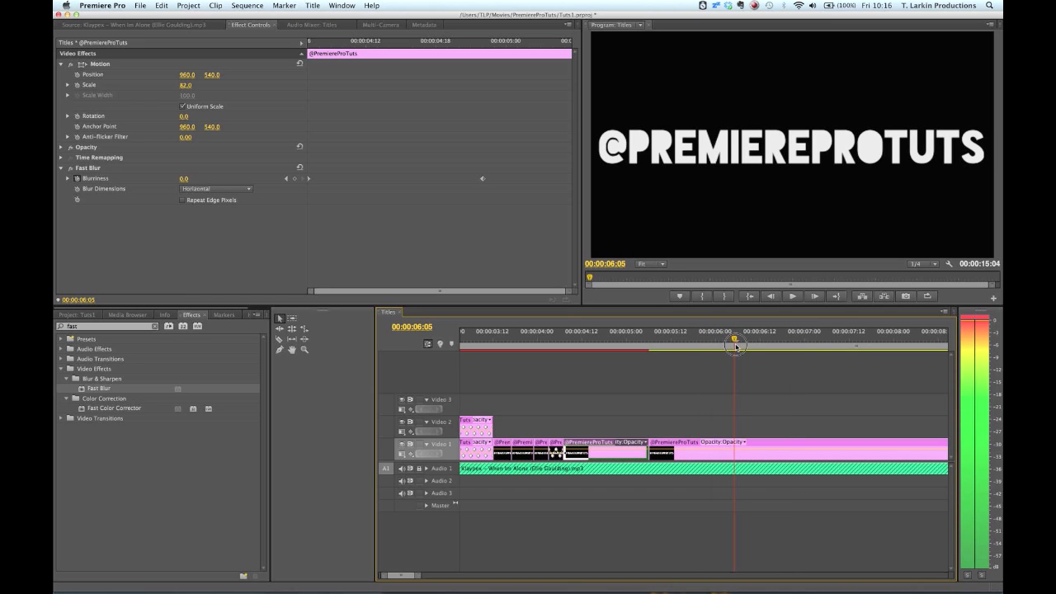
Step: Split the long title clip on Video 1 at 00:00:06:04
click(730, 345)
key(c)
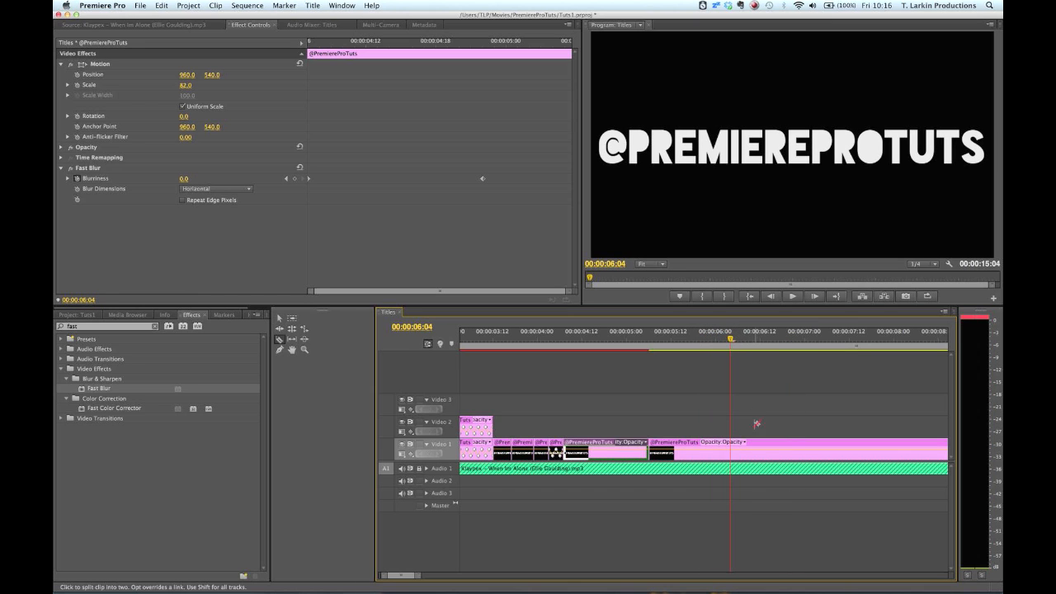
click(730, 445)
Step: Play the section from 00:00:05:06 and roll the new cut on Video 1 earlier, to about 00:00:05:23
click(648, 346)
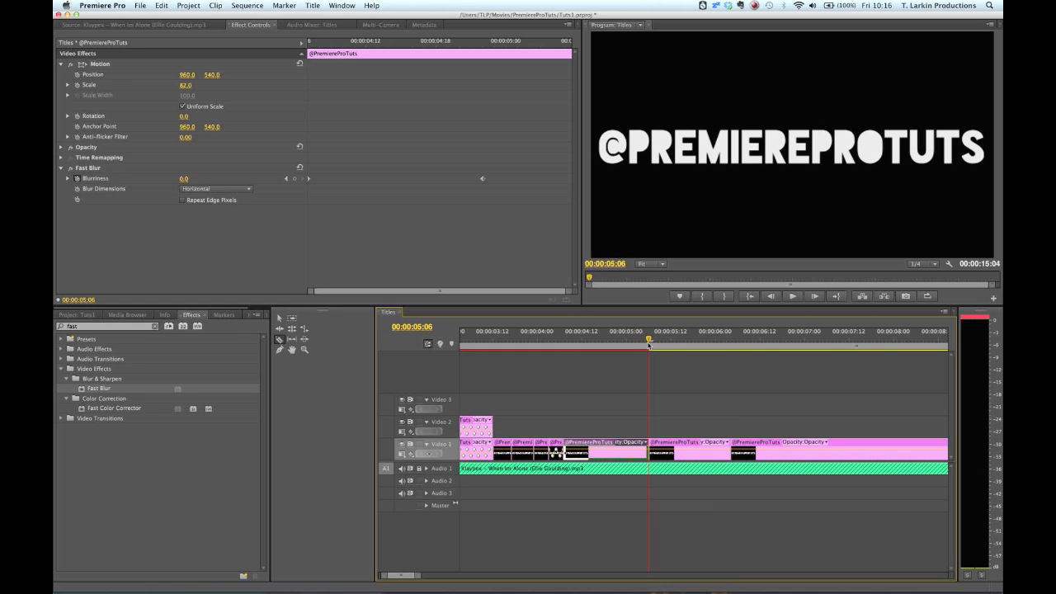
key(space)
key(space)
drag(669, 347, 712, 350)
key(n)
drag(730, 446, 712, 446)
Step: Play across the adjusted cut, then split the last title clip on Video 1 at 00:00:07:09
click(620, 337)
key(space)
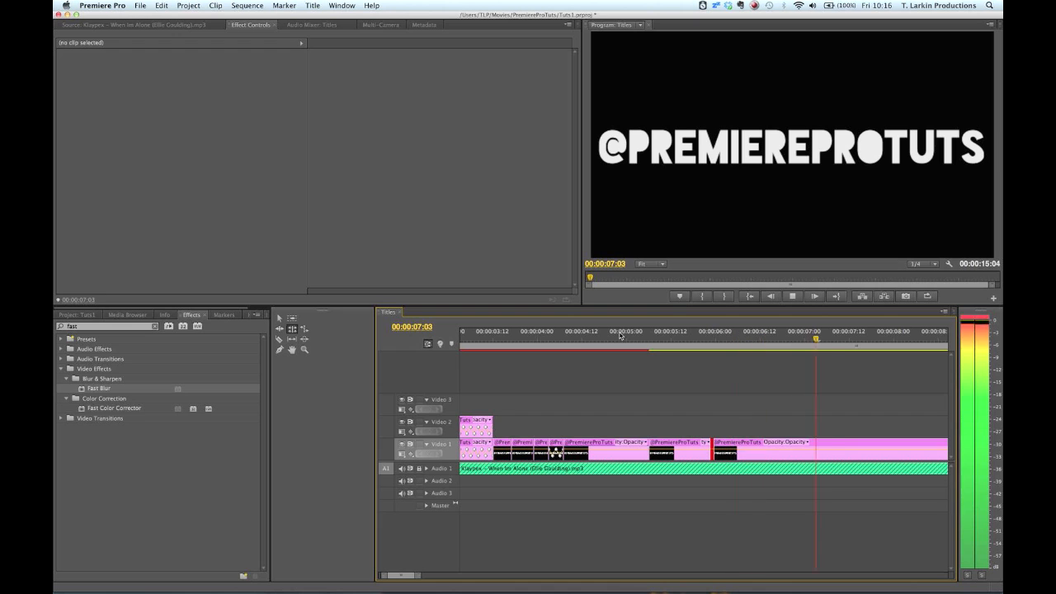
key(space)
drag(783, 343, 839, 346)
key(c)
click(839, 451)
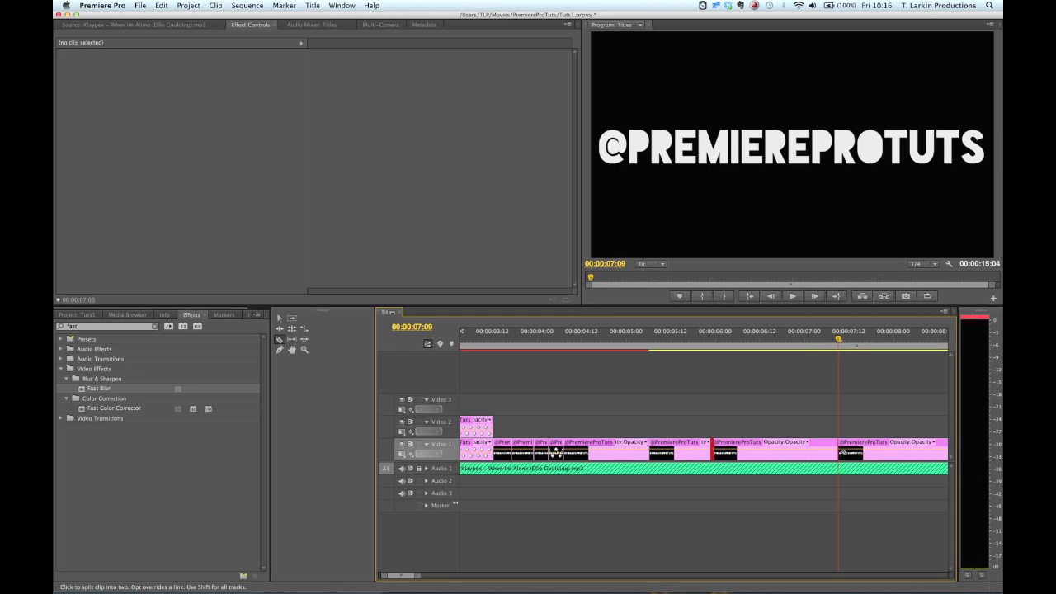
Step: Move the short title clip starting at 00:00:05:06 from Video 1 up to Video 2, keeping its timing
key(v)
click(664, 452)
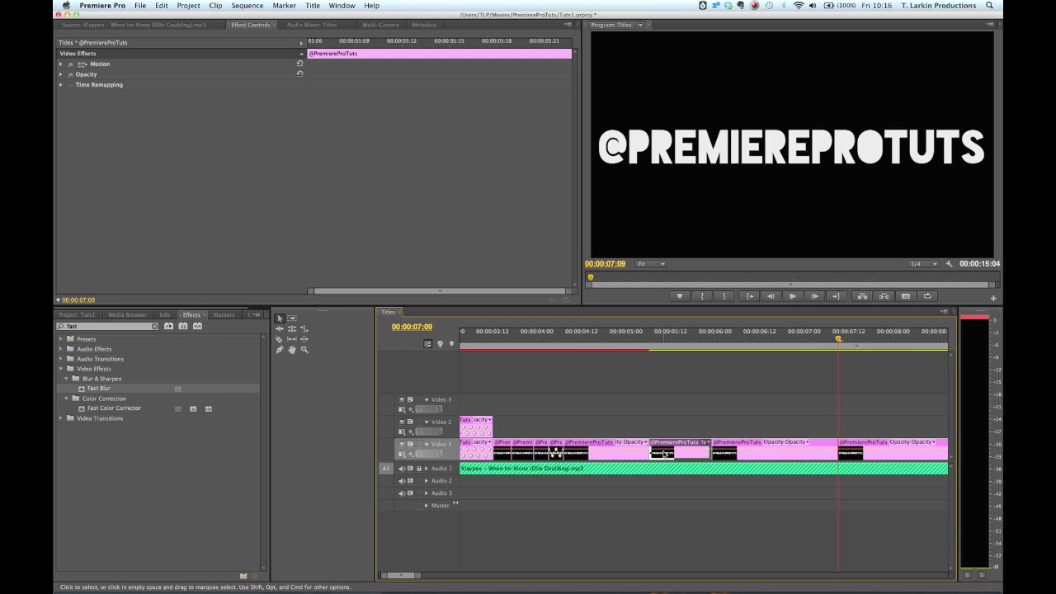
click(662, 346)
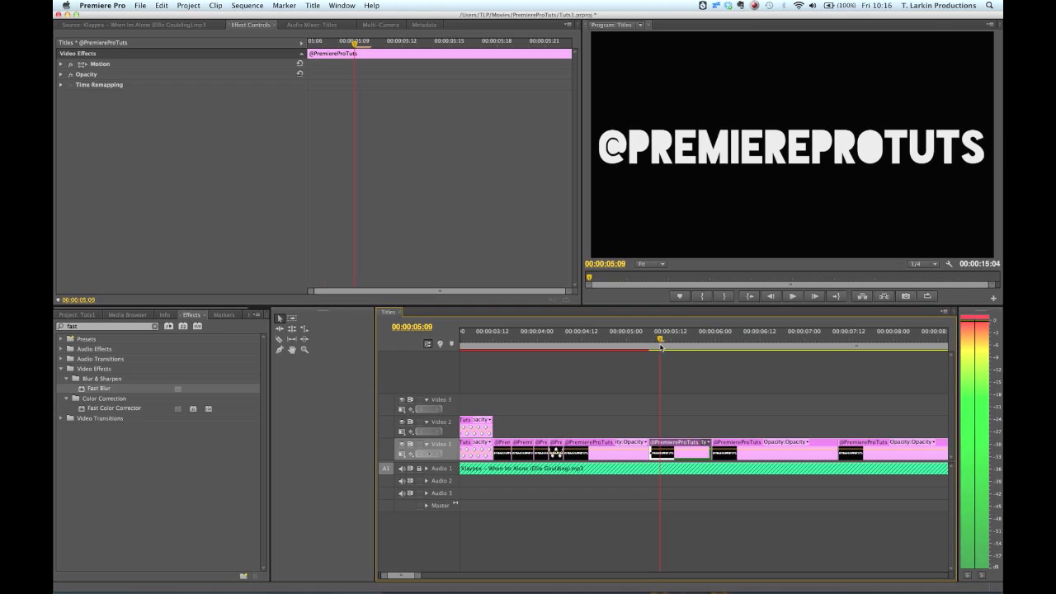
drag(669, 448, 670, 426)
Step: Check the earlier stacked flicker clips, then duplicate the Video 2 title clip at 00:00:05:06 onto Video 3, directly above it
mouse_move(488, 345)
mouse_down()
mouse_move(461, 345)
mouse_move(478, 345)
mouse_up()
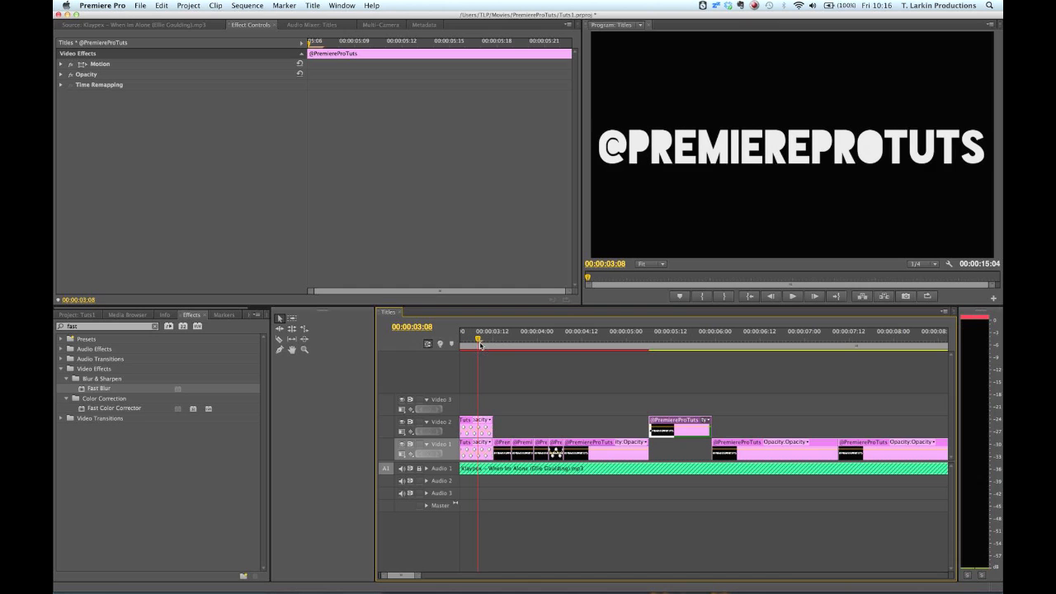
click(482, 421)
click(461, 423)
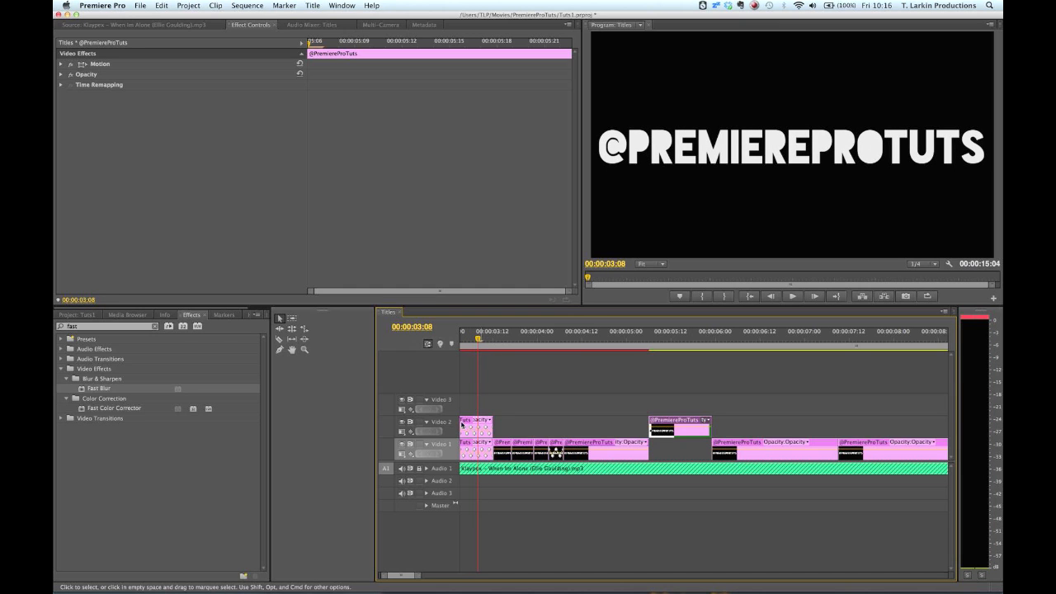
click(473, 424)
click(466, 425)
click(667, 424)
mouse_move(666, 424)
mouse_down()
mouse_move(662, 399)
mouse_move(671, 427)
mouse_up()
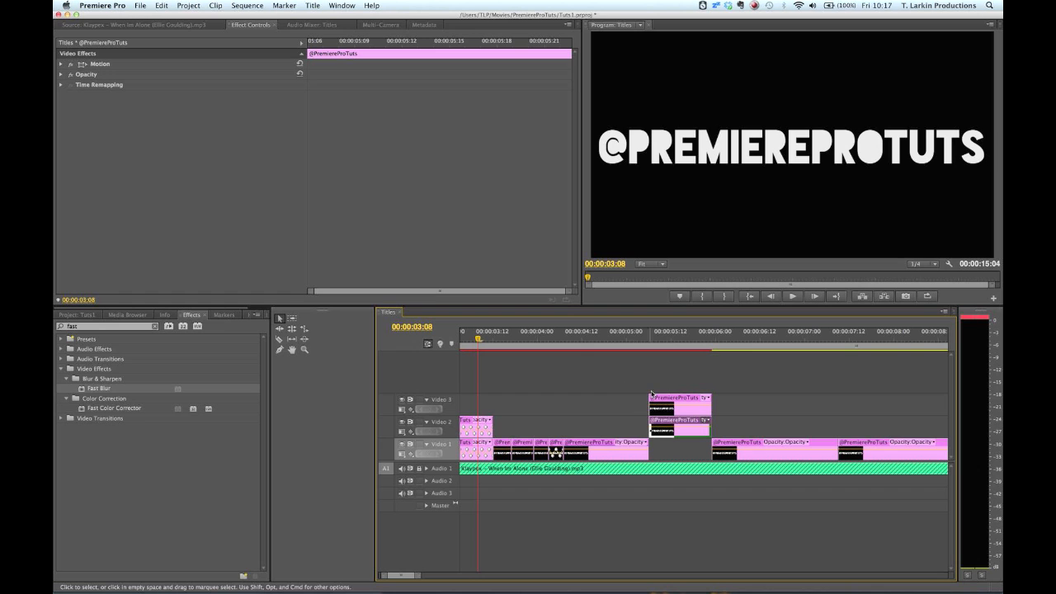
Step: Shift the duplicated title clip on Video 3 one frame earlier so it starts at 00:00:05:05
key(=)
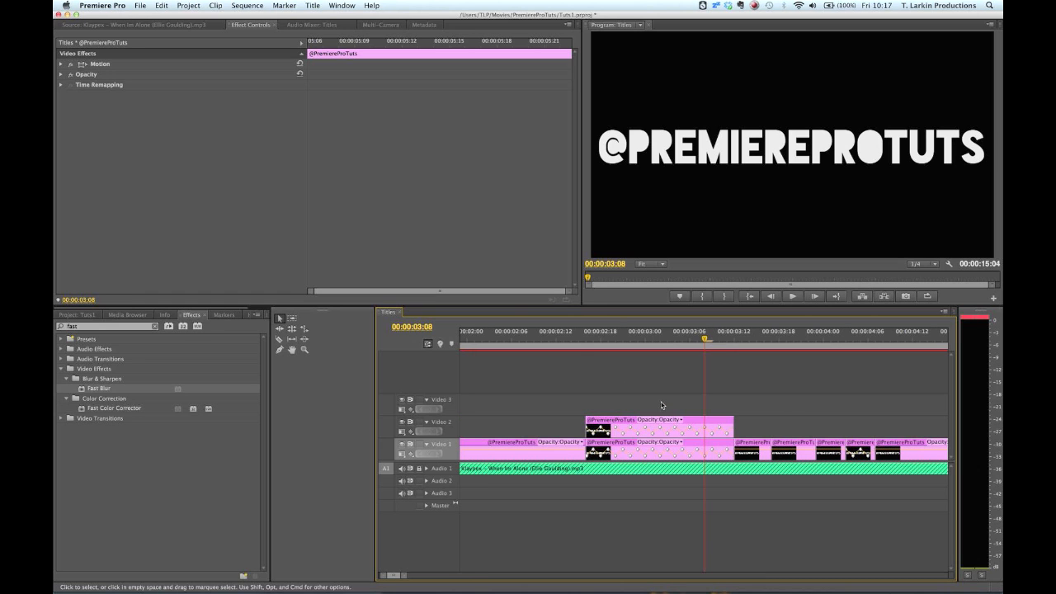
key(minus)
key(minus)
key(minus)
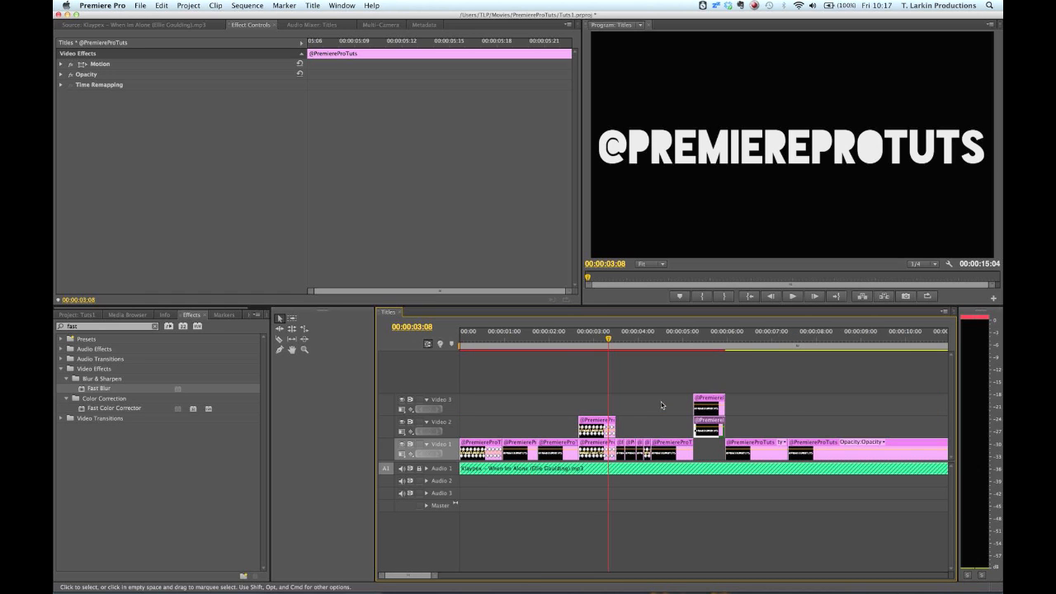
click(705, 335)
key(equal)
key(equal)
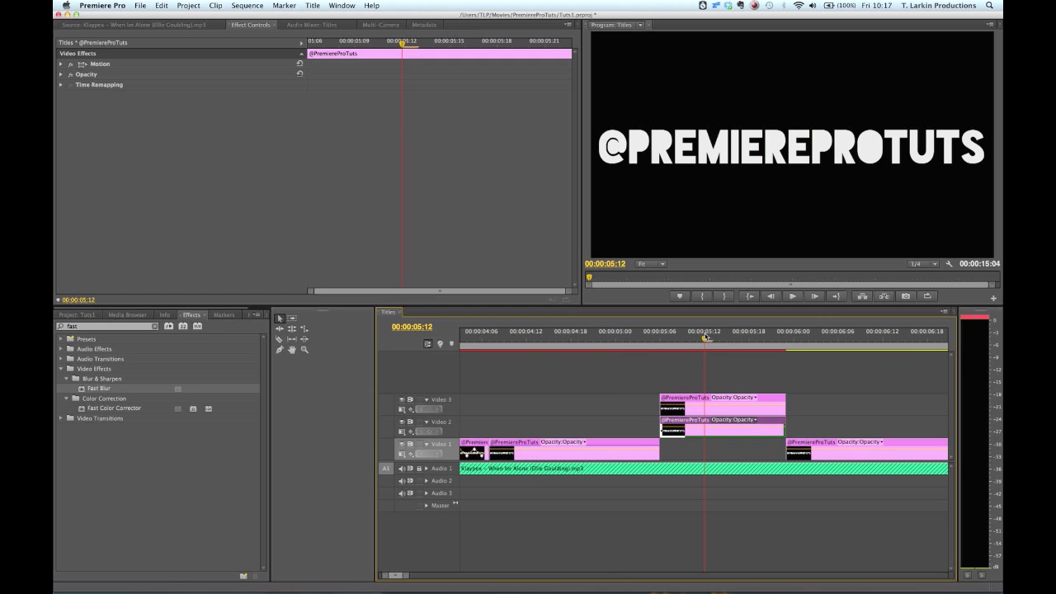
key(equal)
drag(637, 401, 631, 402)
Step: Copy the keyframed Opacity effect from the flickering title clip on Video 2 near 00:00:03:00
key(minus)
key(minus)
key(minus)
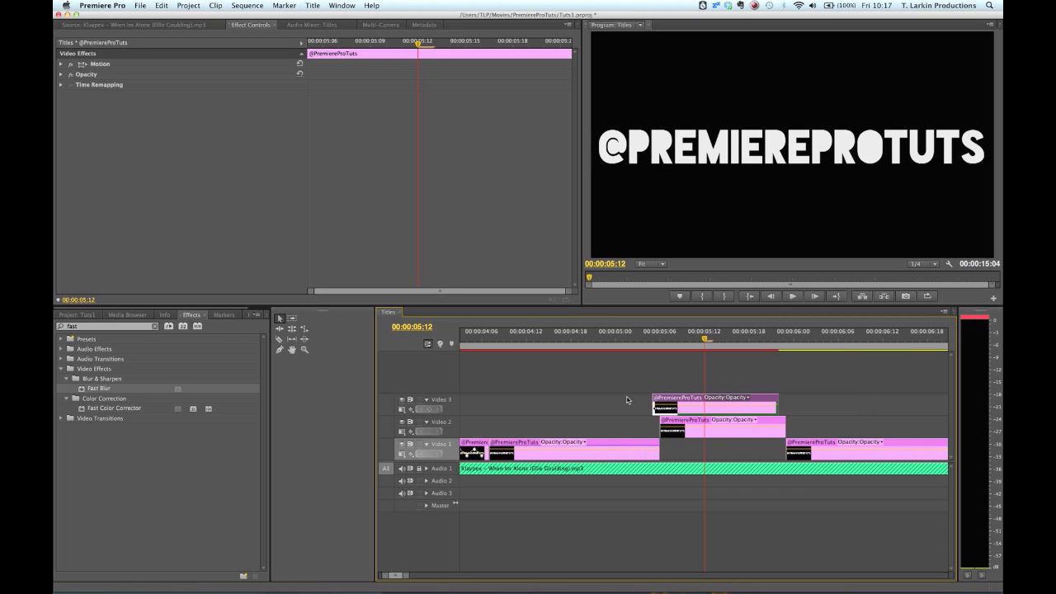
click(605, 418)
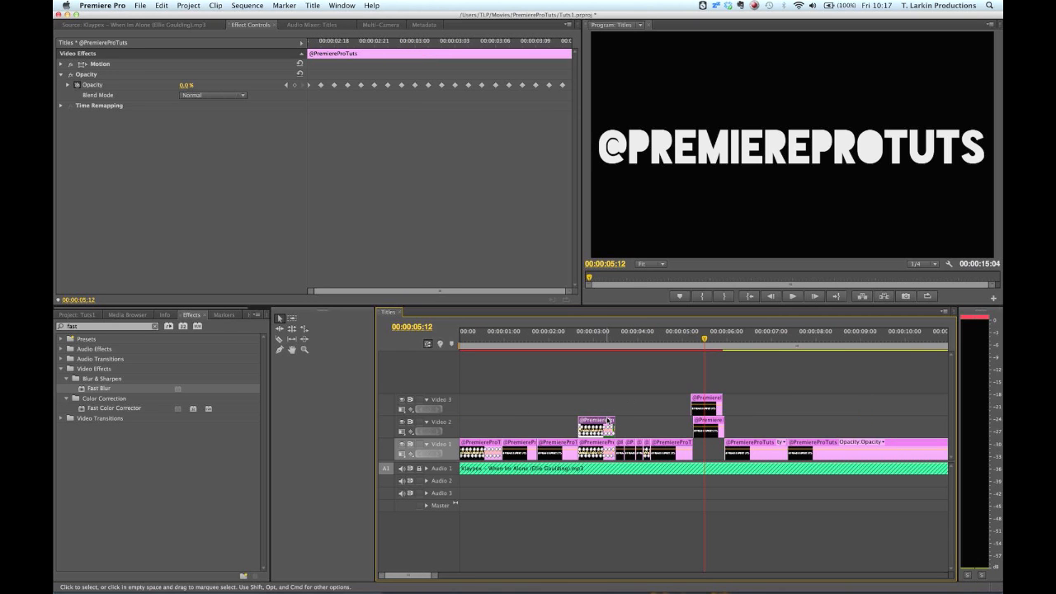
click(93, 76)
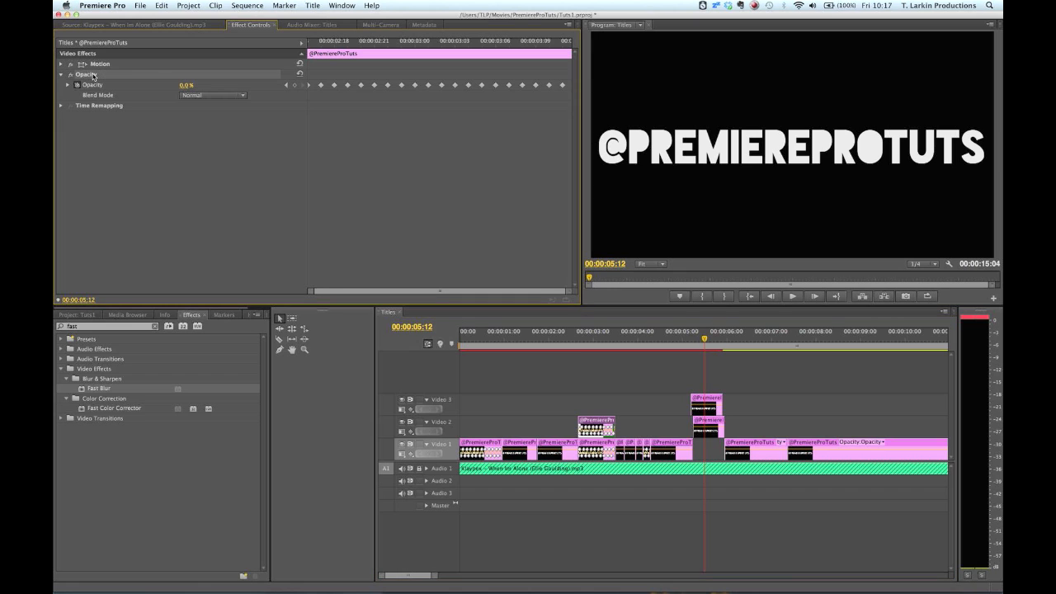
right_click(93, 77)
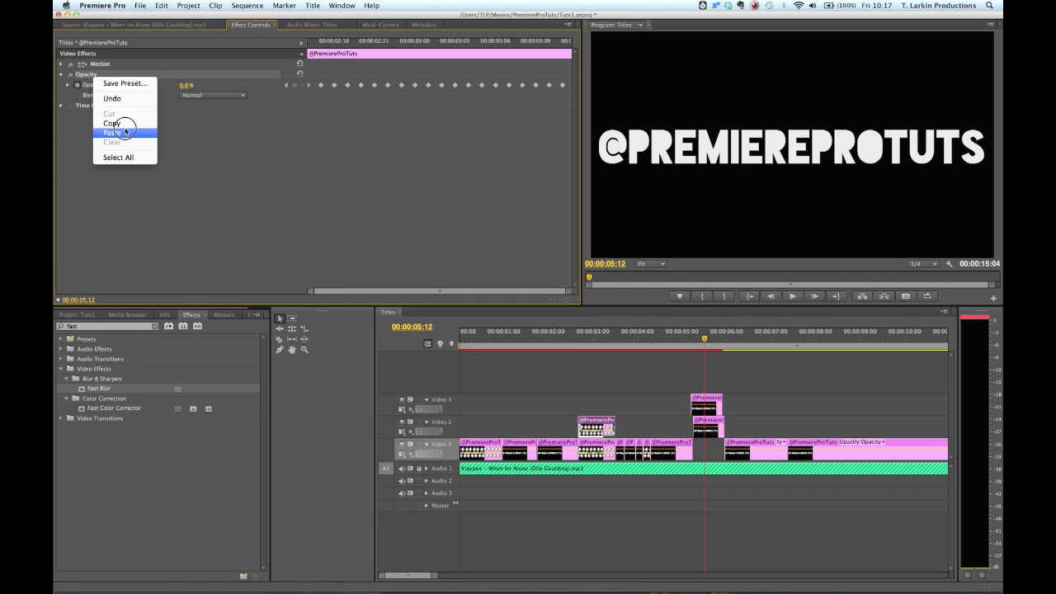
click(111, 123)
Step: Paste the copied Opacity keyframes onto the title clip on Video 3
click(711, 409)
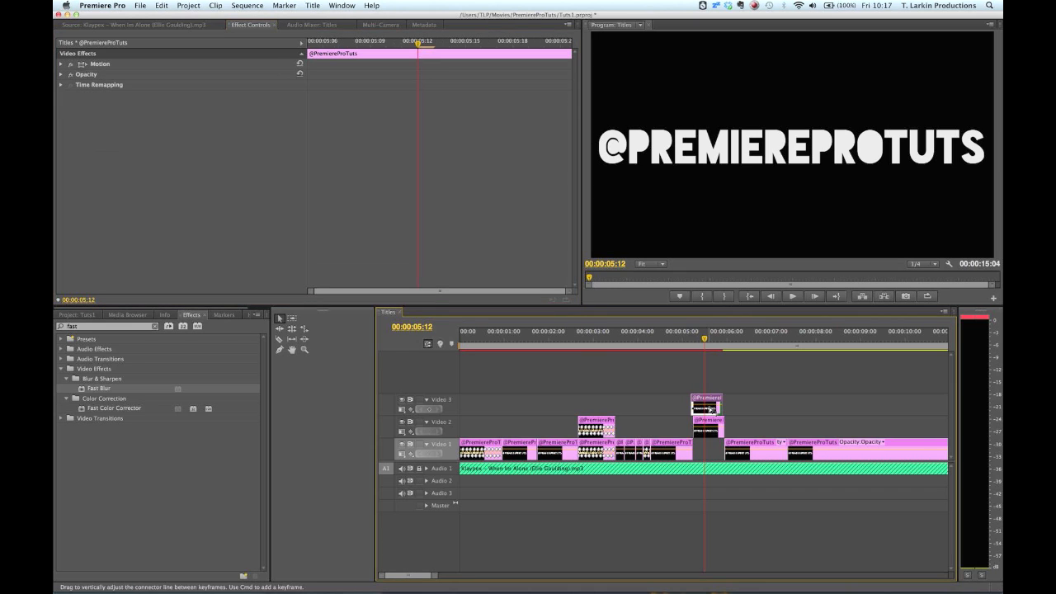
right_click(711, 408)
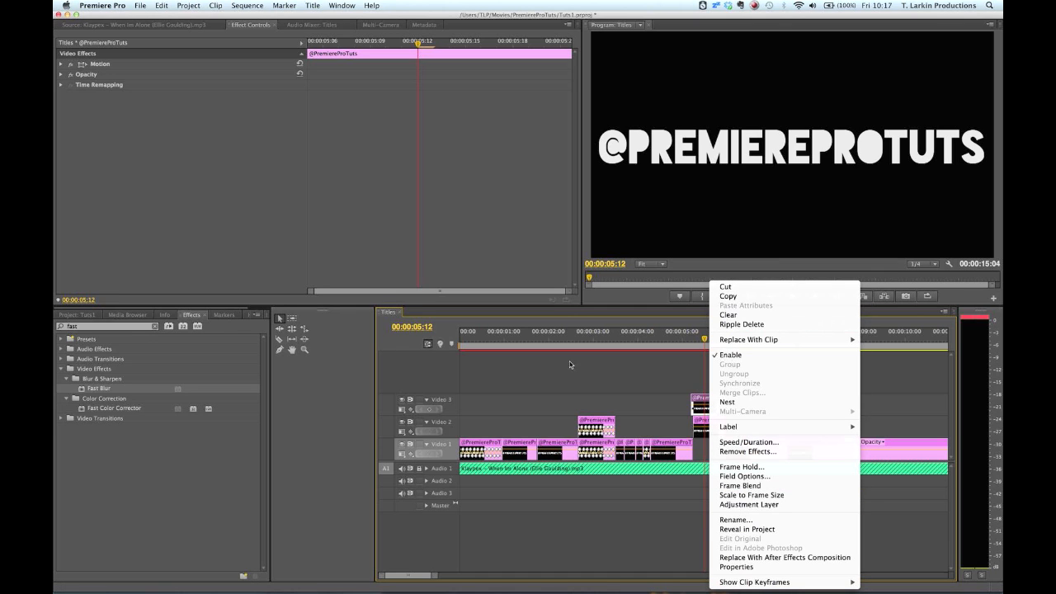
click(67, 74)
click(62, 75)
click(97, 77)
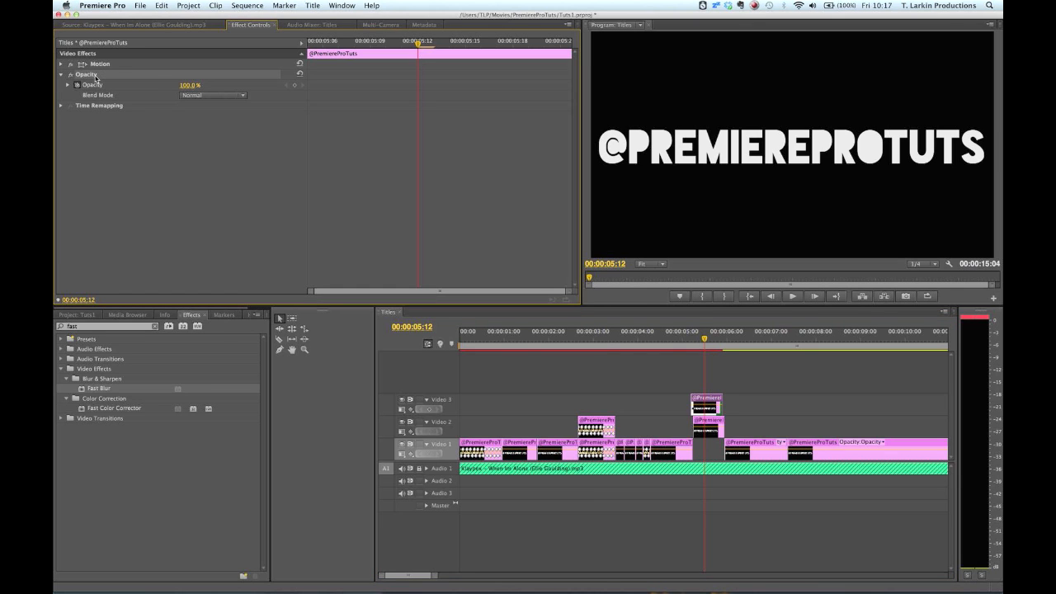
right_click(97, 77)
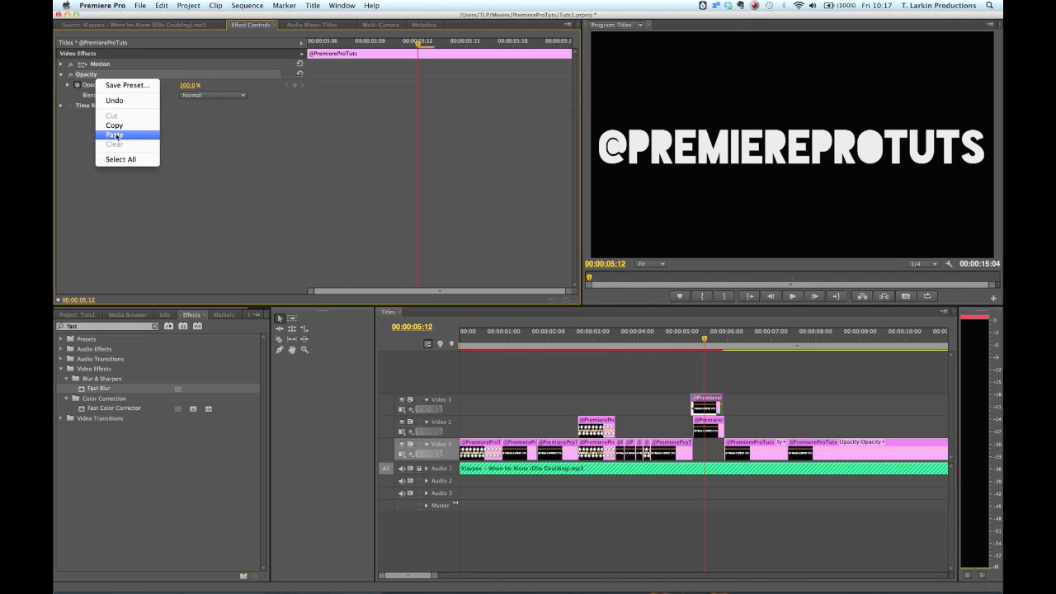
click(111, 135)
Step: Paste the same Opacity keyframes onto the title clip on Video 2 beneath the Video 3 copy
click(701, 426)
click(93, 76)
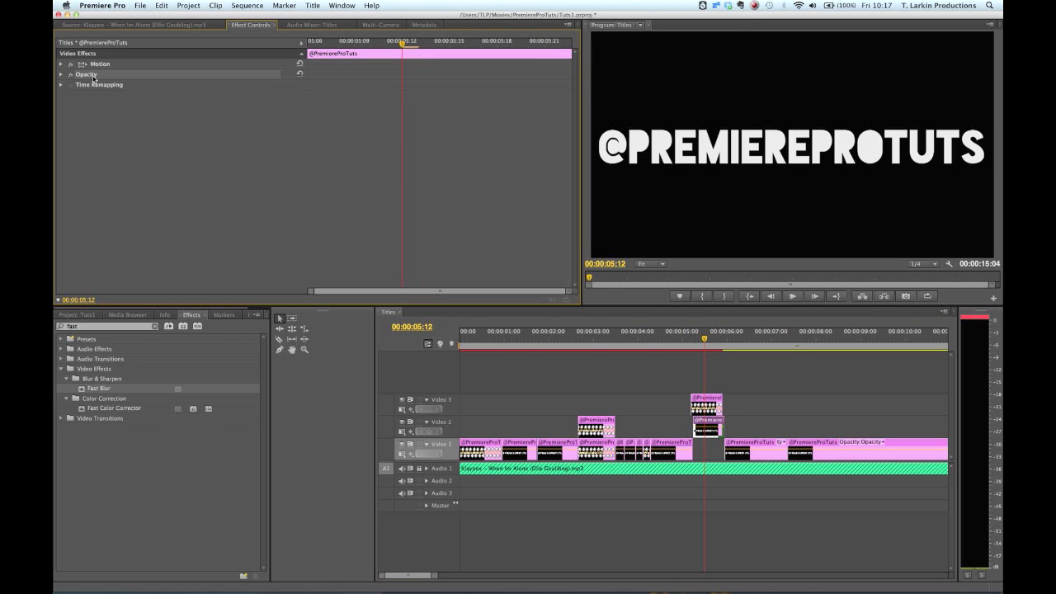
right_click(97, 76)
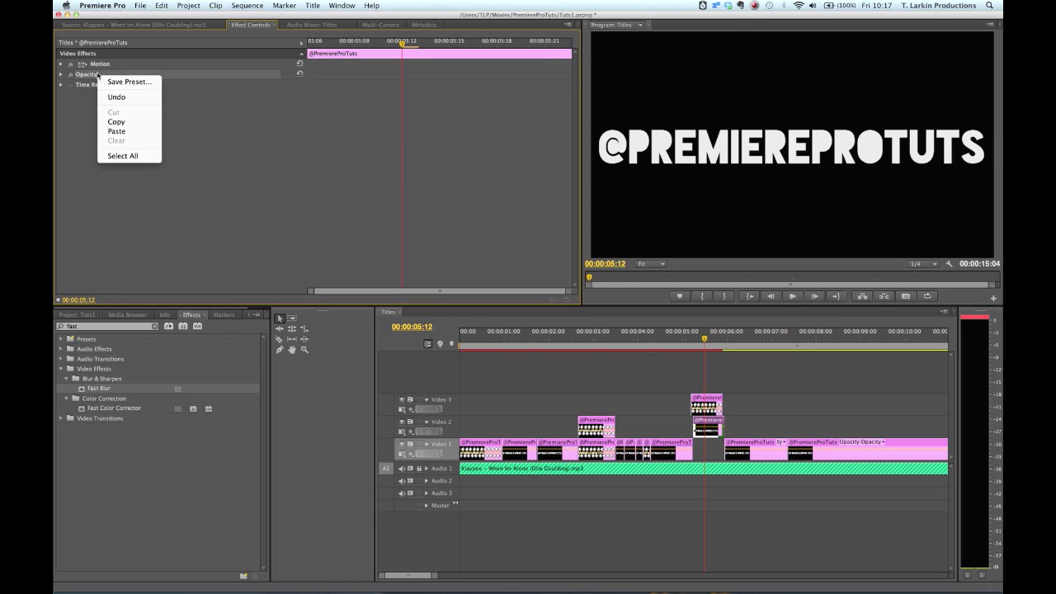
click(116, 131)
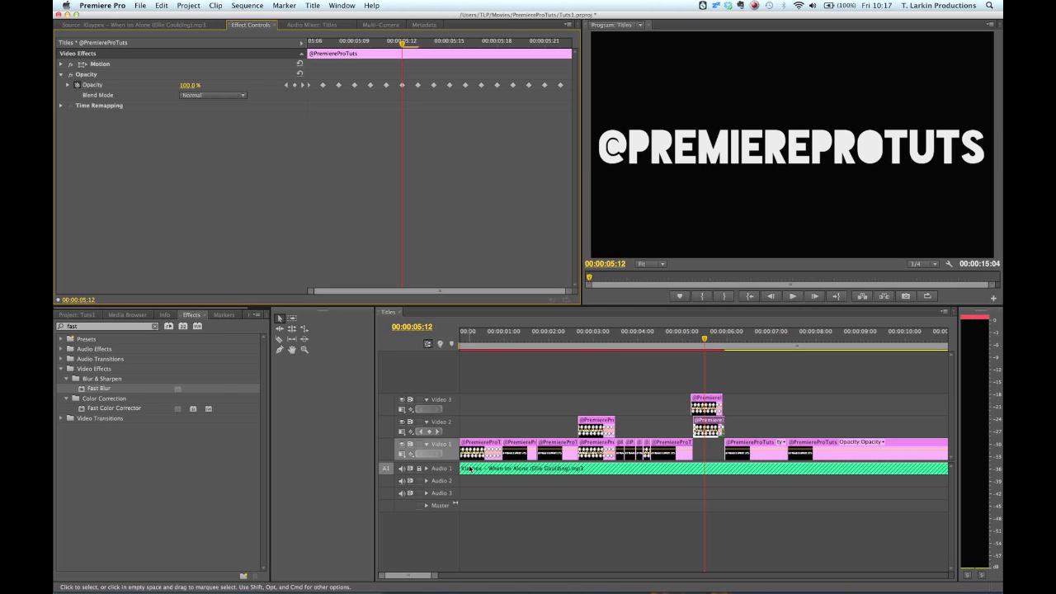
Step: Find the Invert video effect and apply it to the Video 2 title clip at 00:00:05:06
click(115, 328)
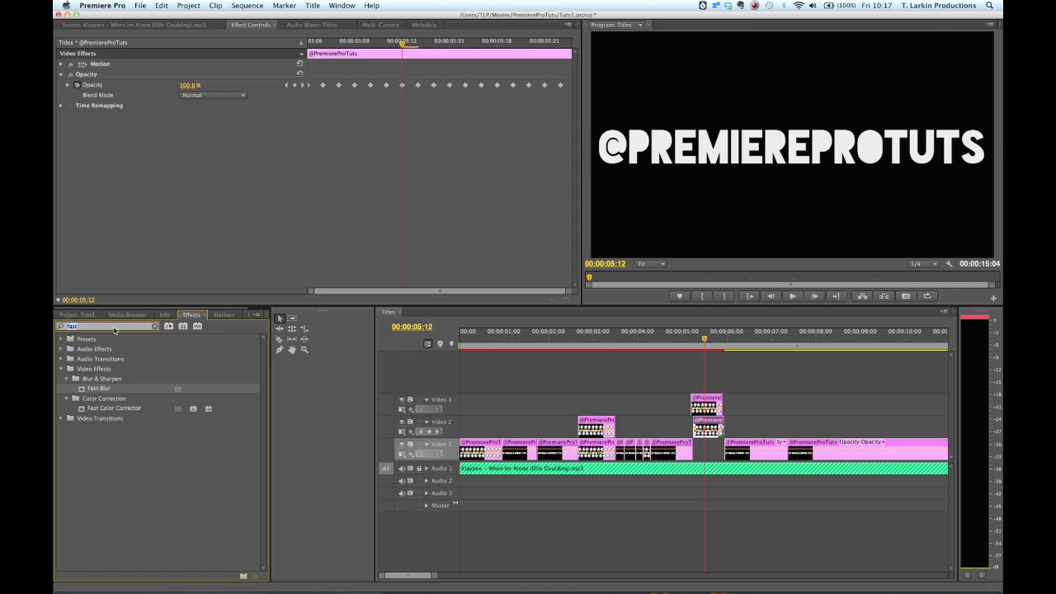
text(invert)
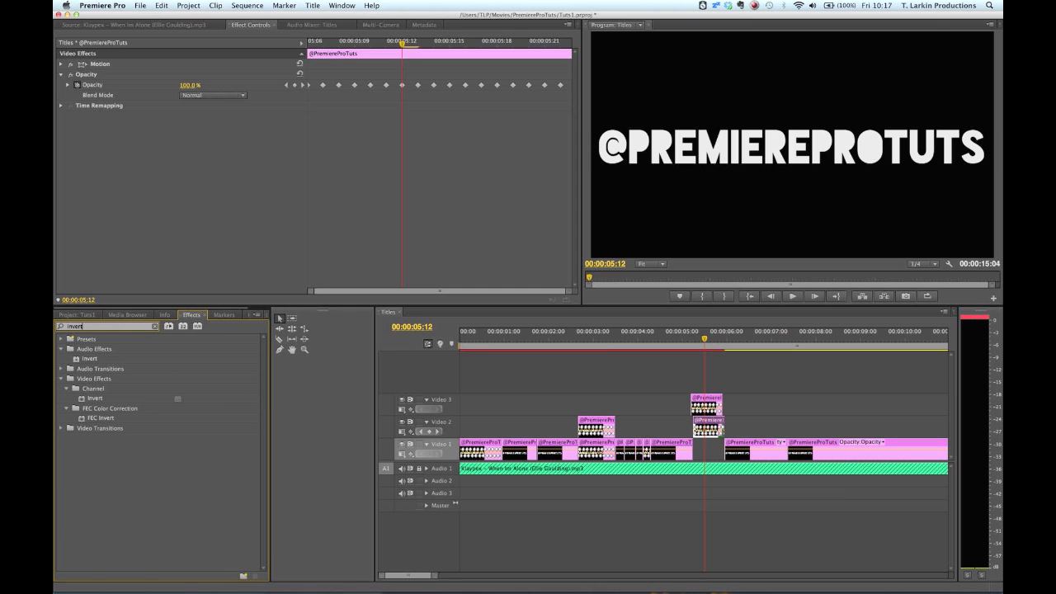
click(102, 401)
drag(102, 402, 706, 425)
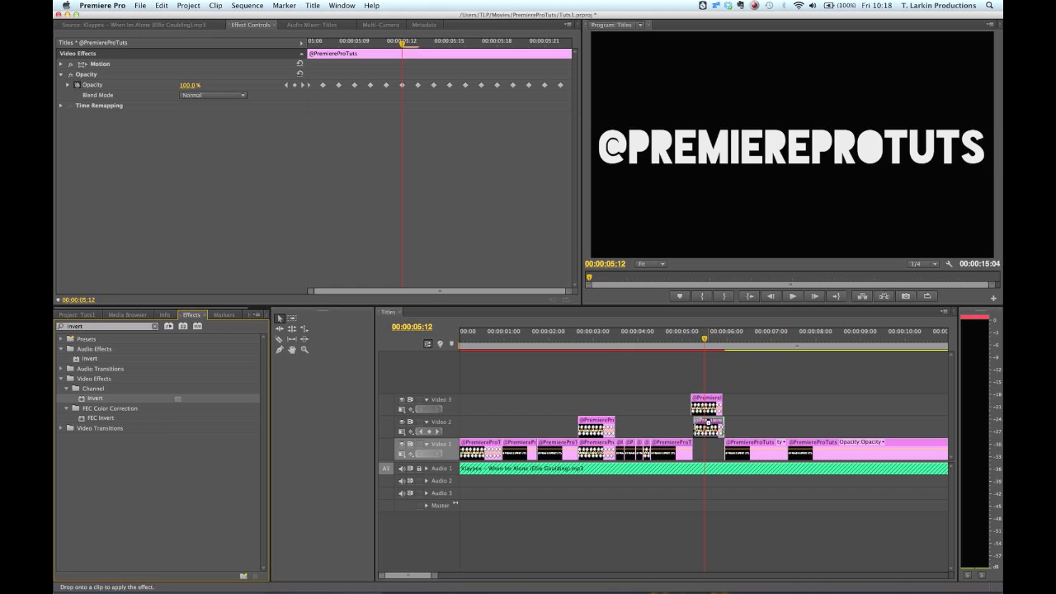
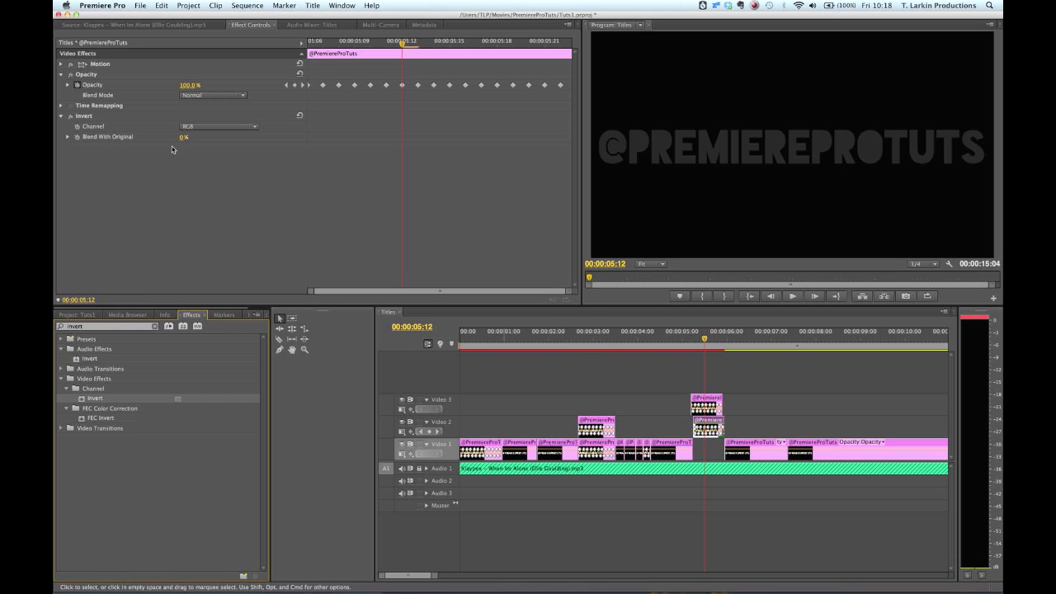
click(77, 314)
double_click(237, 421)
key(grave)
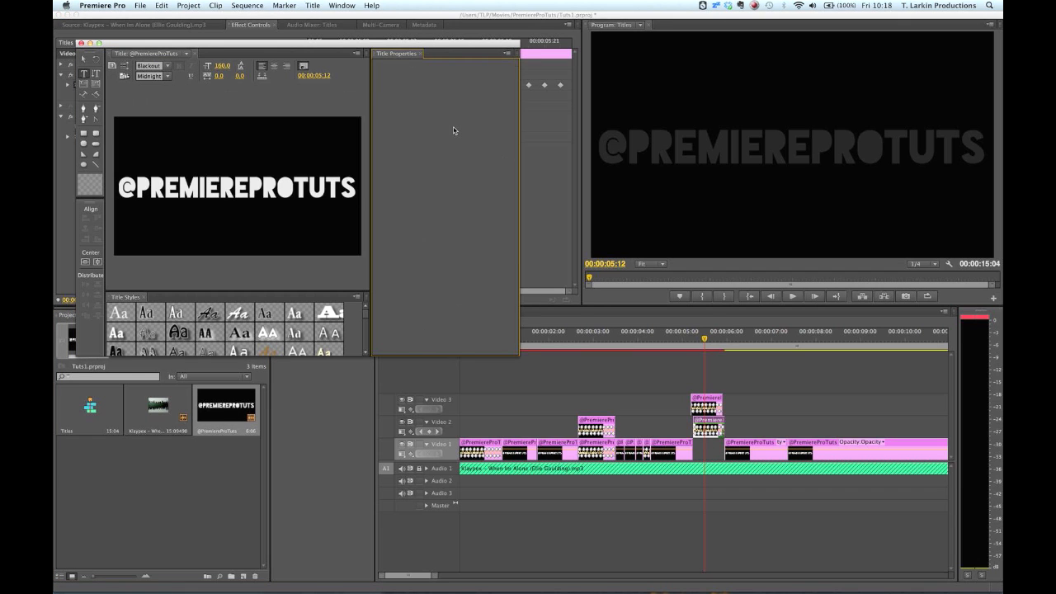
click(458, 287)
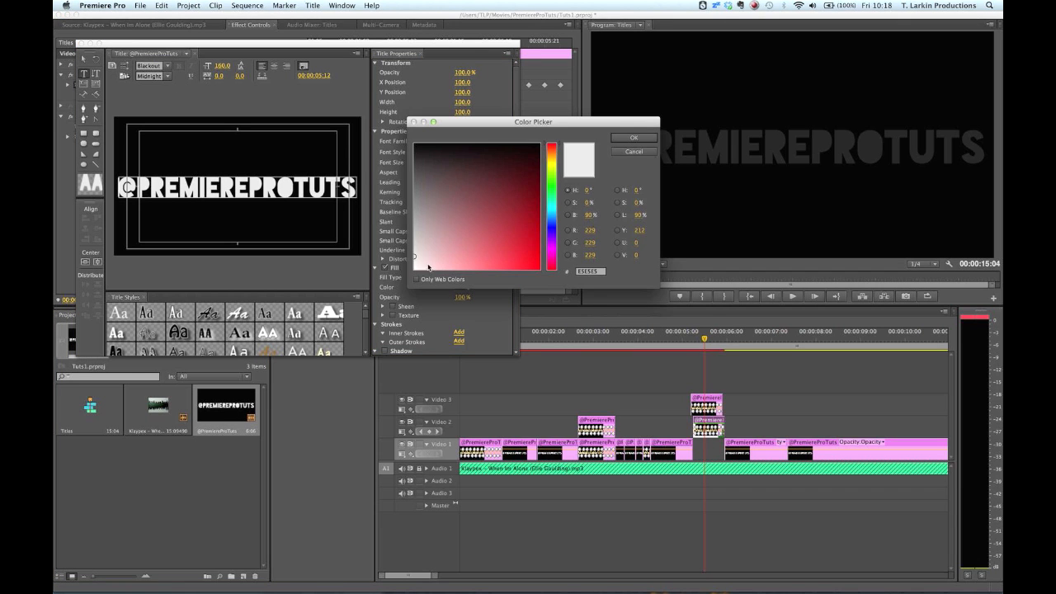
click(651, 134)
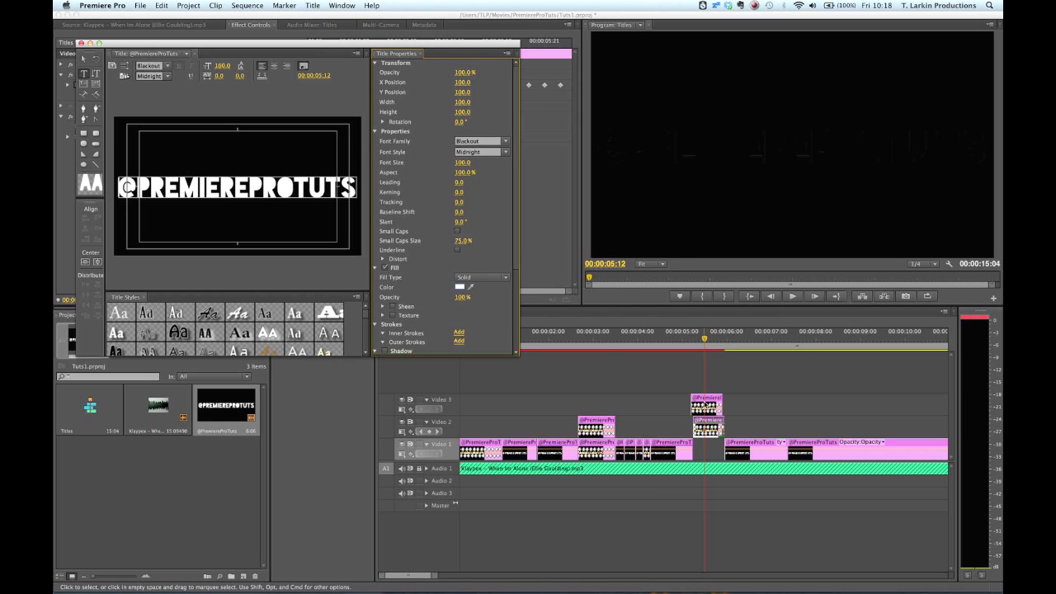
Step: Move the title clip on Video 3 straight up onto a new Video 4 track
drag(704, 396, 705, 391)
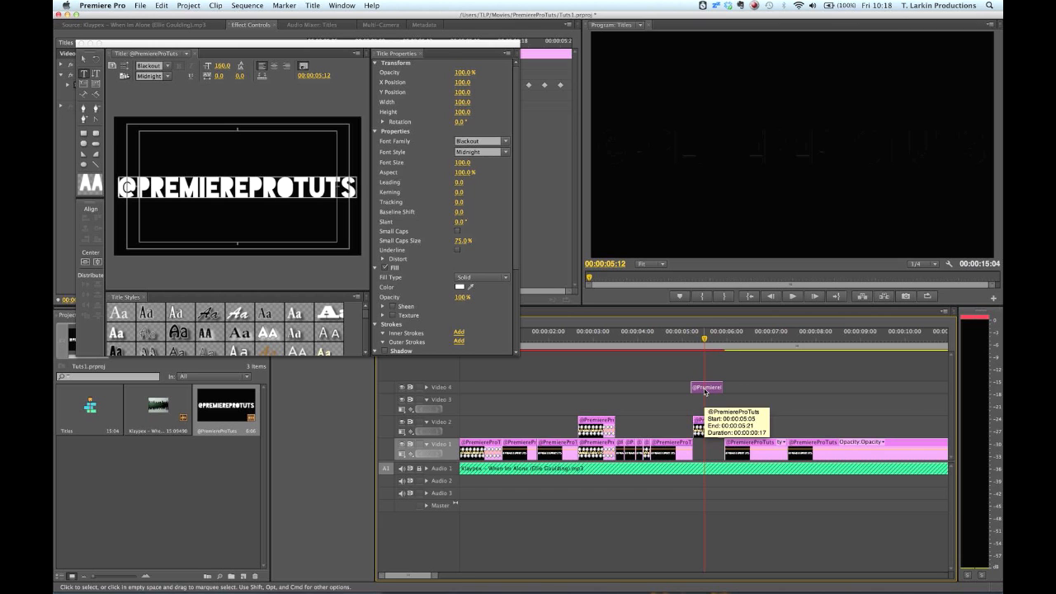
Step: Create a 1920 × 1080 pure white (FFFFFF) color matte named "white" and close the title editor
click(140, 6)
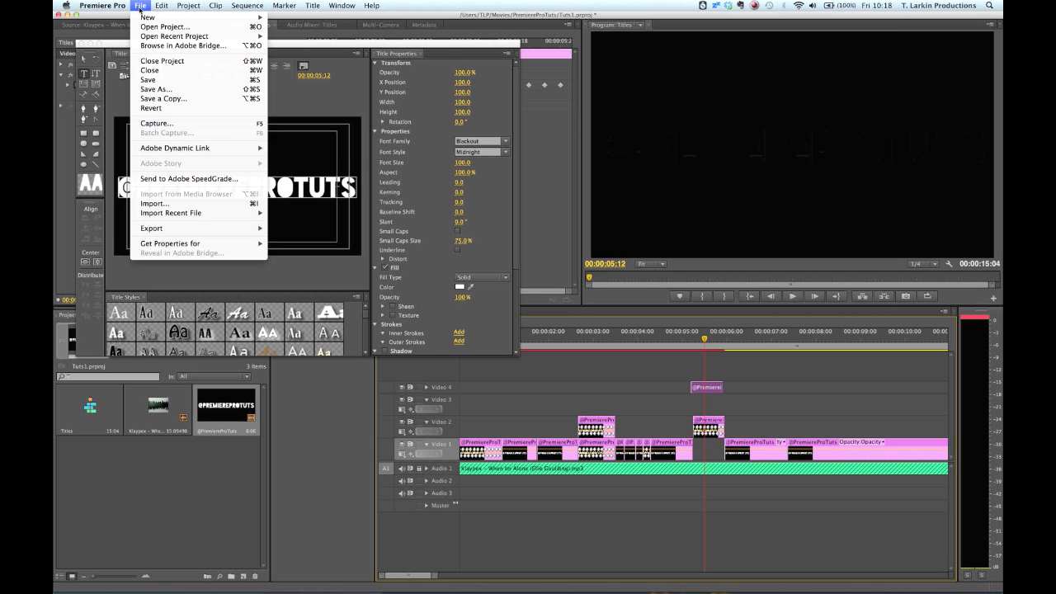
mouse_move(156, 18)
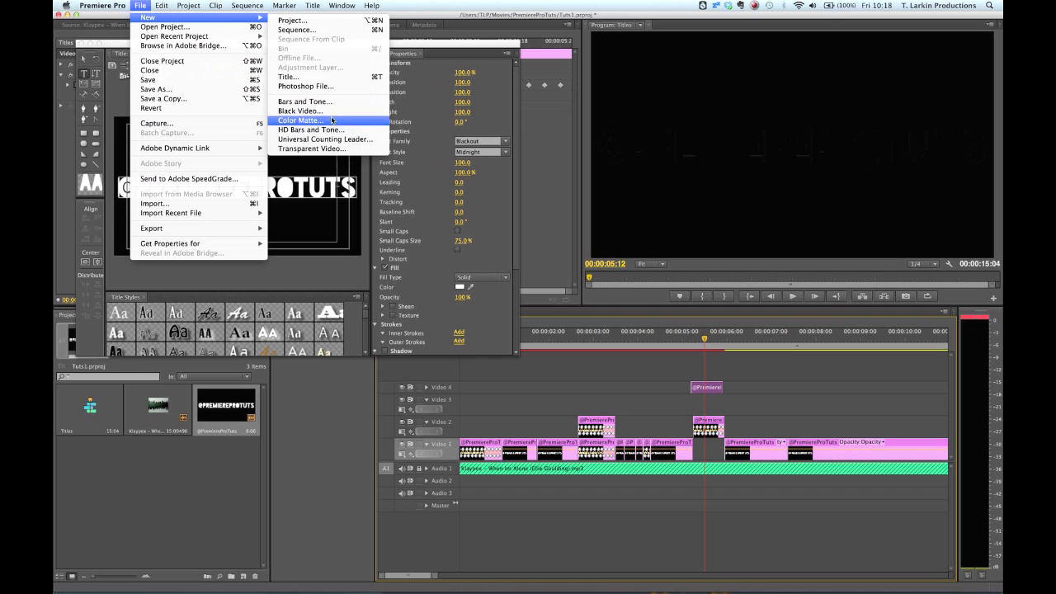
click(330, 122)
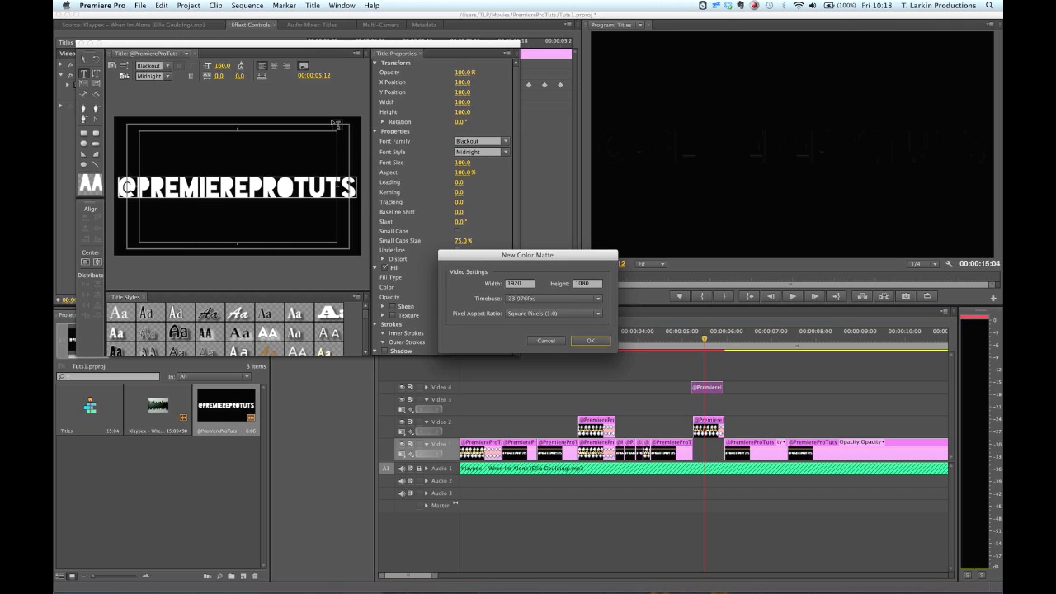
click(591, 341)
drag(512, 254, 380, 295)
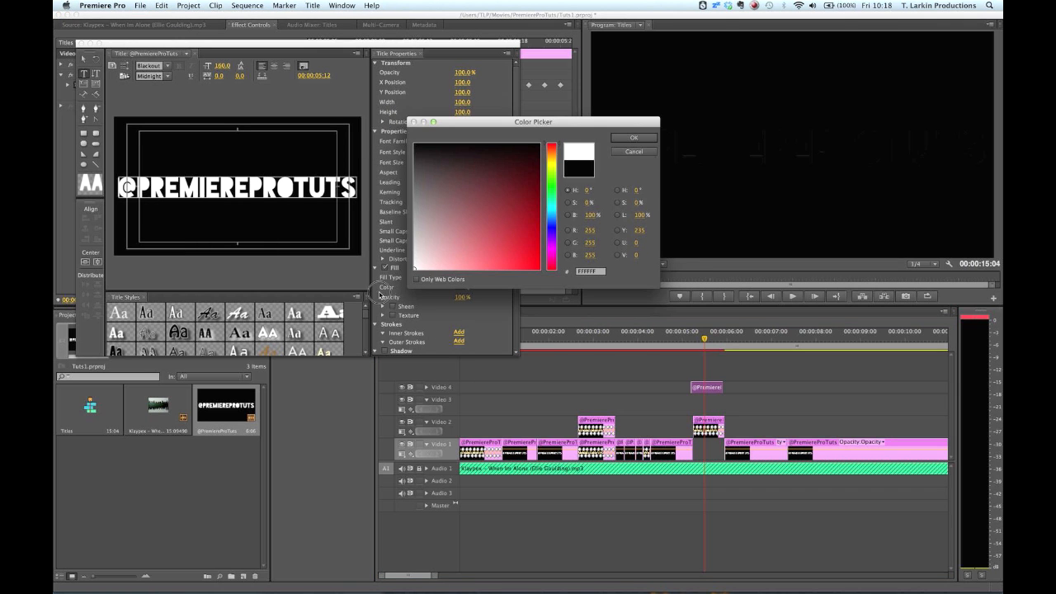
click(633, 139)
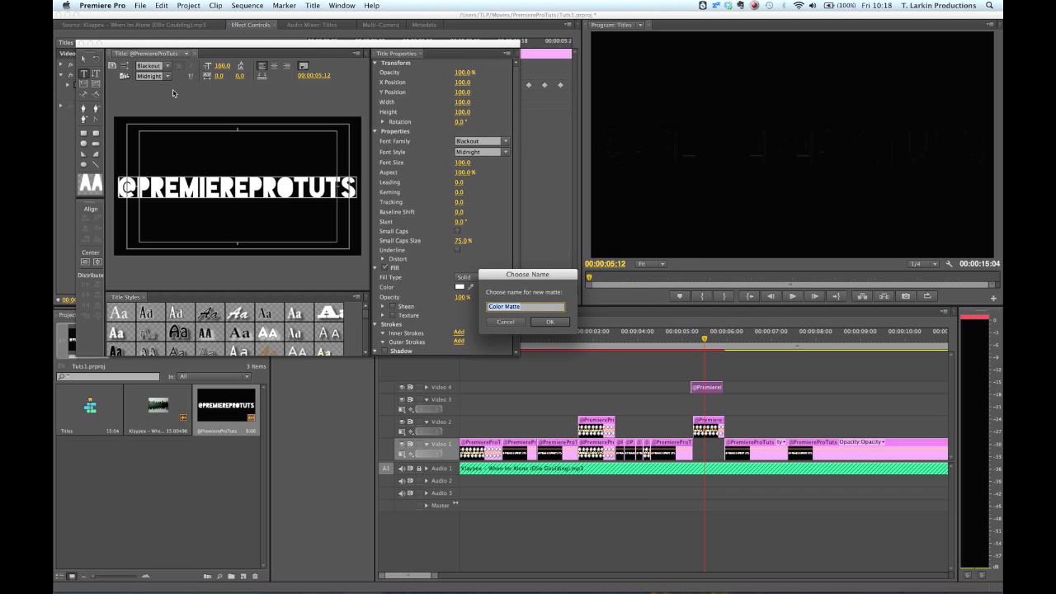
text(white)
key(Return)
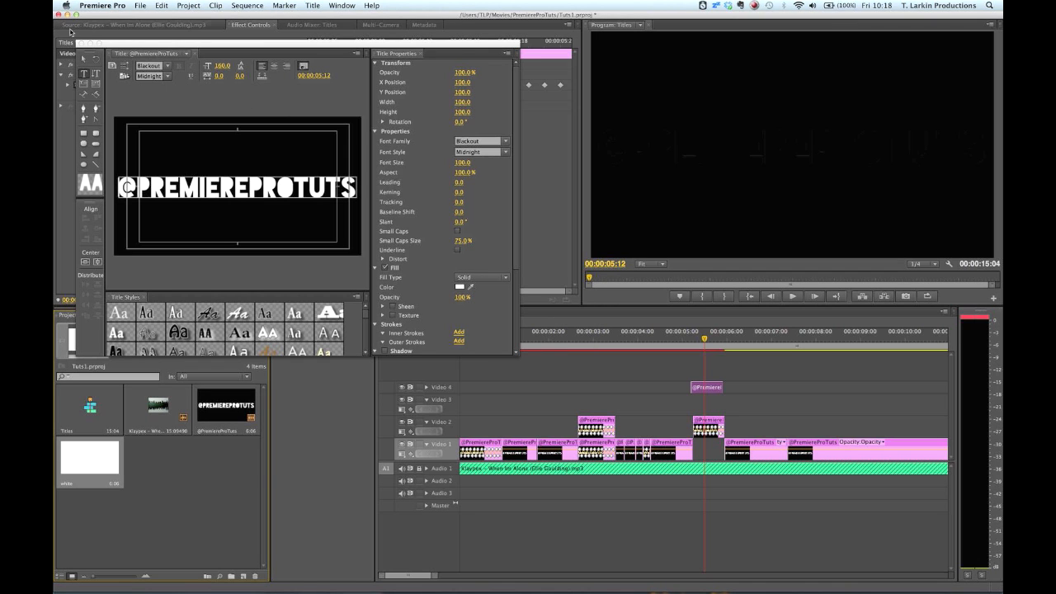
click(79, 43)
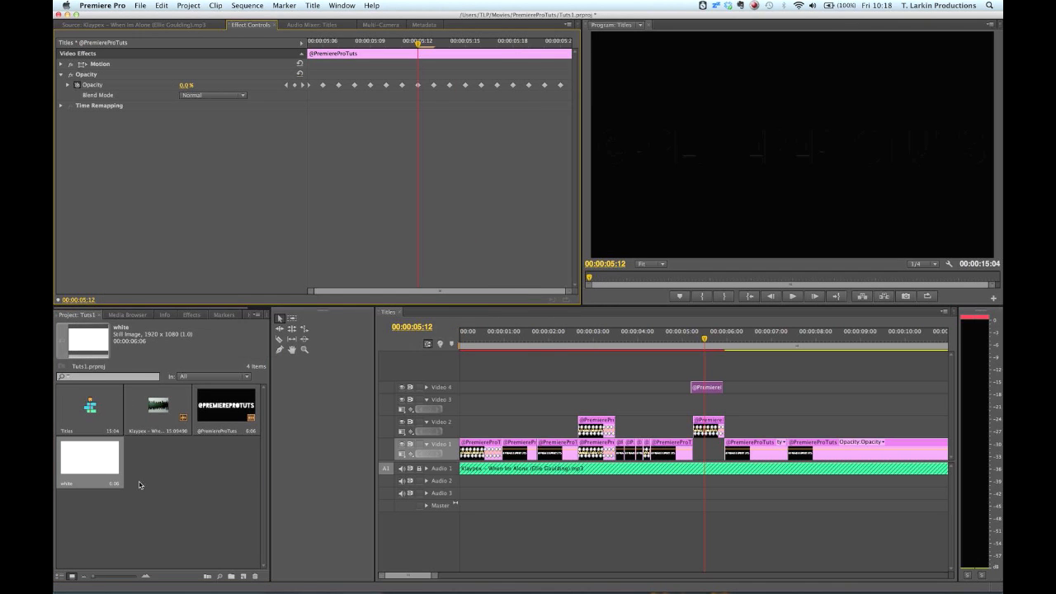
Step: Add the white matte to the sequence, cut it to the Video 2 title clip's length, and place it beneath that clip on Video 1
drag(89, 462, 701, 410)
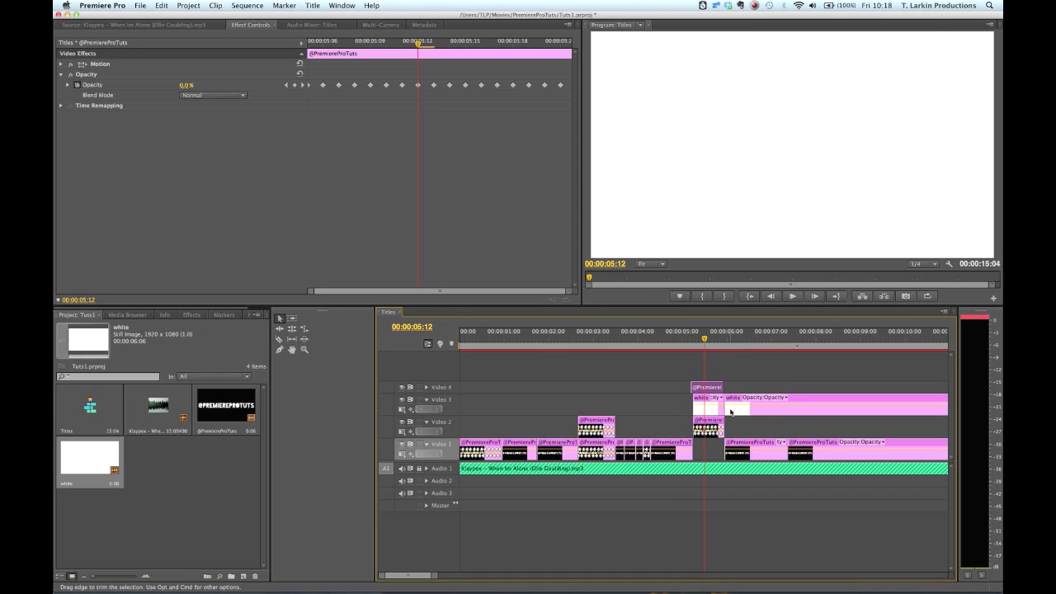
click(730, 411)
drag(753, 410, 706, 453)
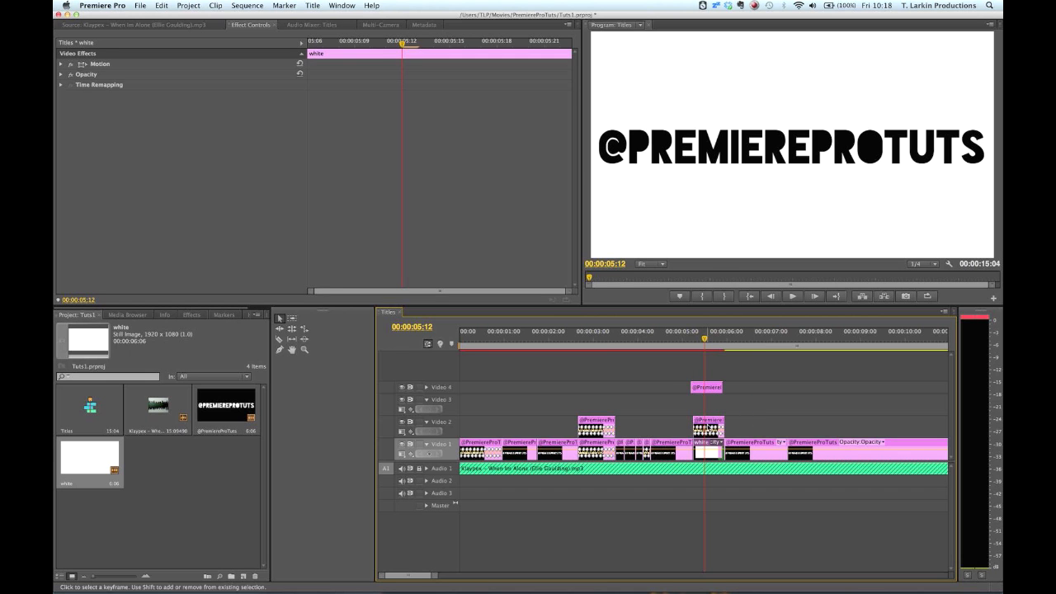
Step: Select the Video 4 title clip and step back through its frames to examine the title against the white matte
click(702, 388)
drag(702, 388, 702, 404)
key(Left)
key(Left)
key(Left)
key(Left)
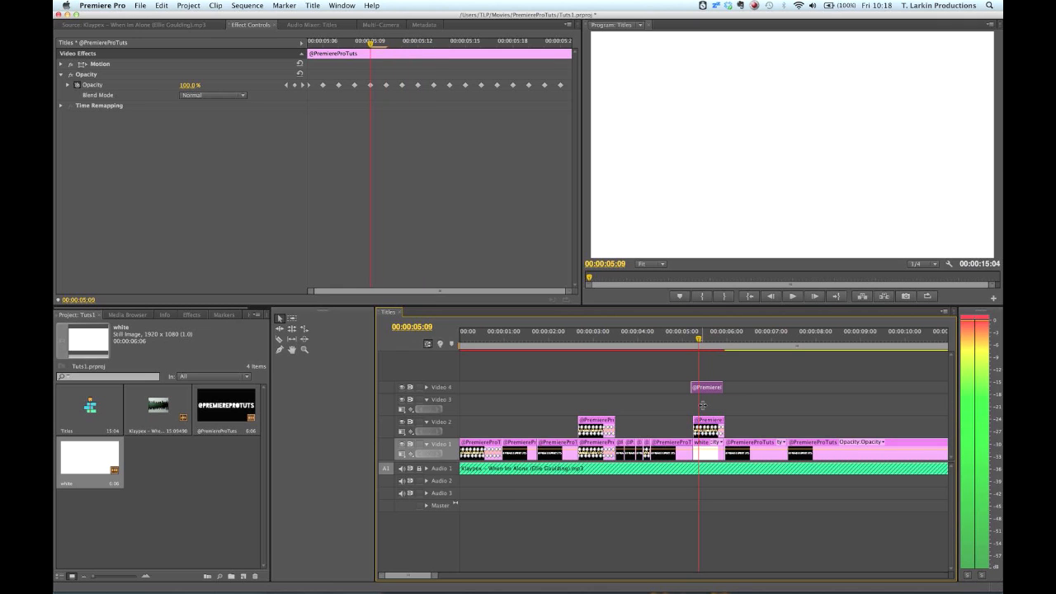
key(Left)
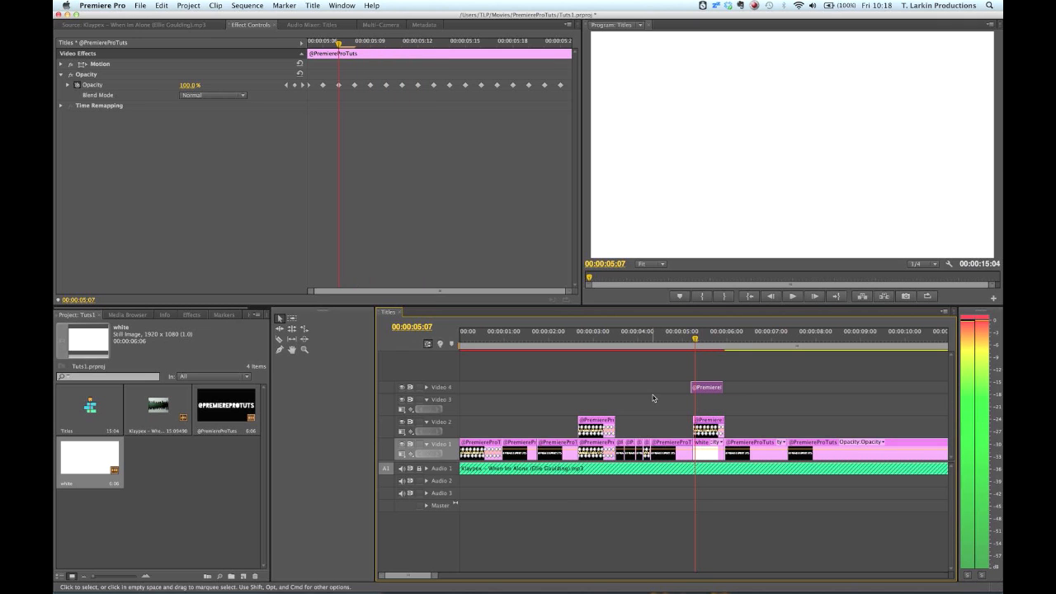
Step: Expand the Video 4 track and step through the frames from 00:00:05:06 to 00:00:05:09 to compare the title flicker with the matte
click(427, 387)
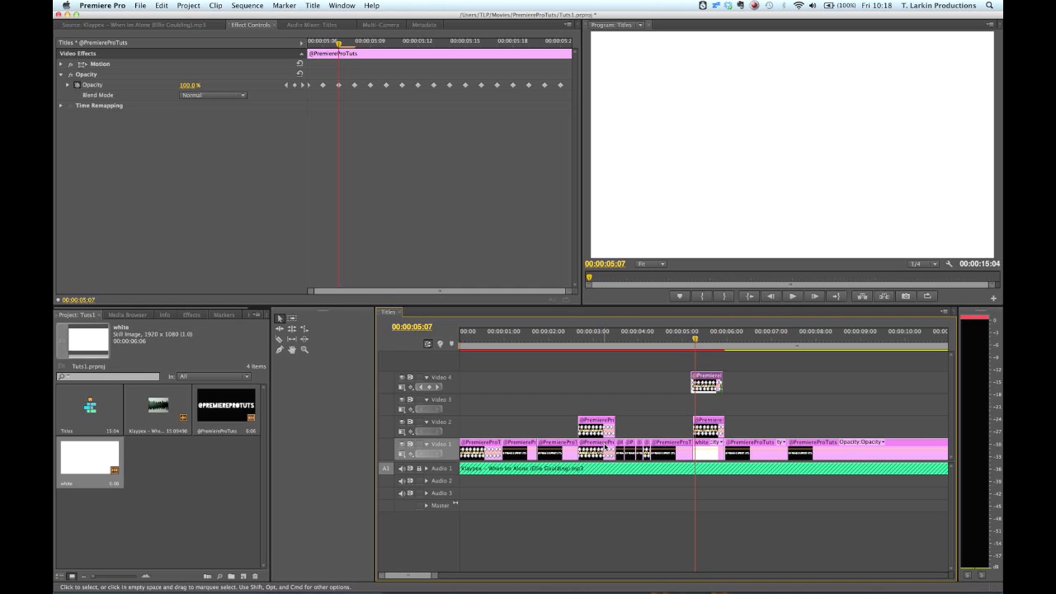
key(equal)
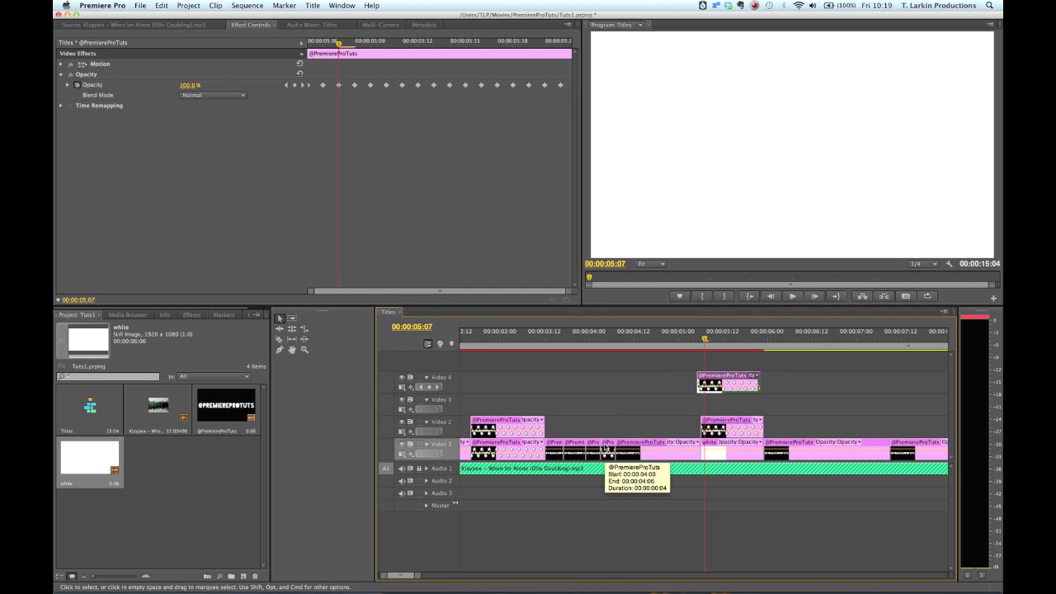
key(equal)
key(equal)
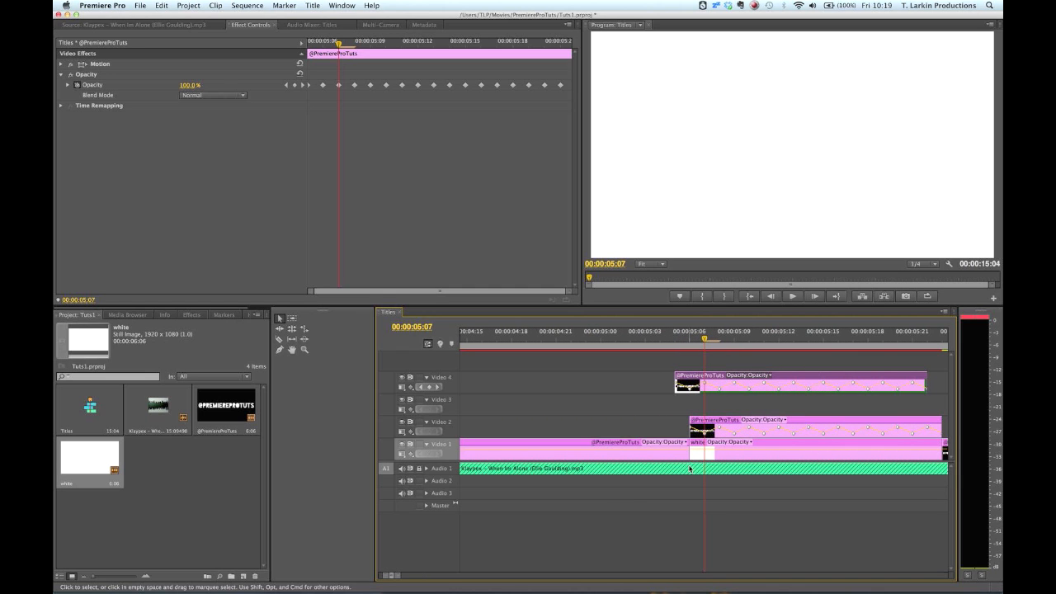
key(Right)
key(Right)
key(Right)
key(Right)
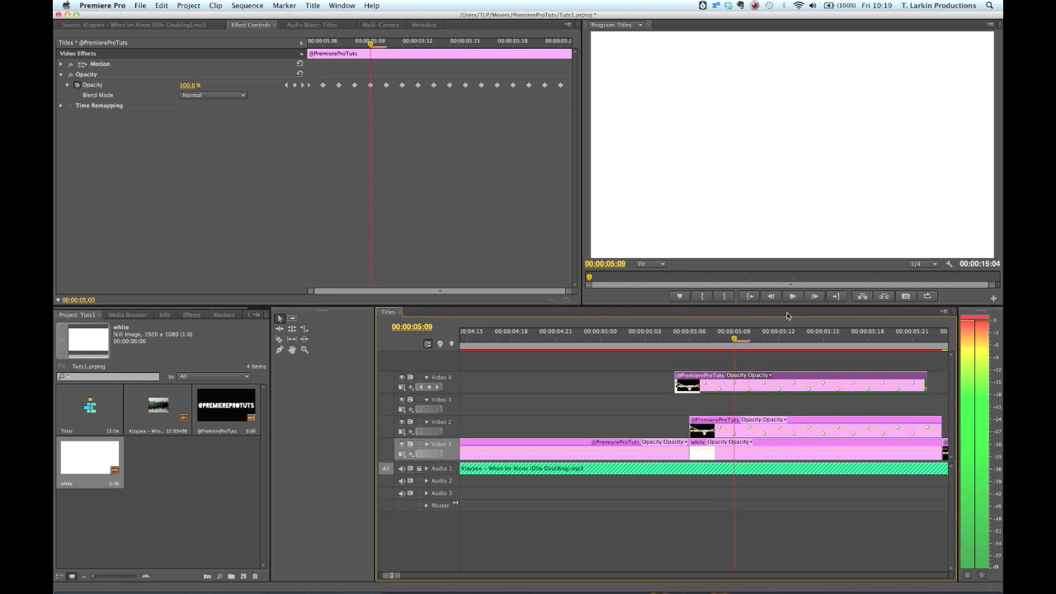
key(Left)
key(Left)
key(Left)
key(Left)
key(Left)
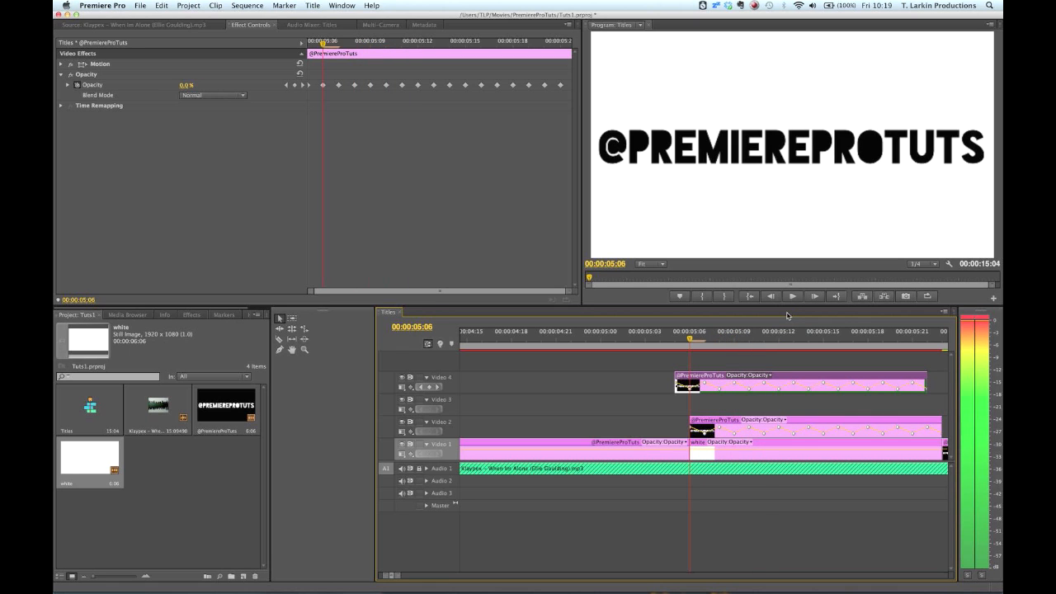
Step: Copy the Opacity effect with its keyframes from the inverted title clip on Video 2
click(768, 421)
click(801, 420)
click(801, 420)
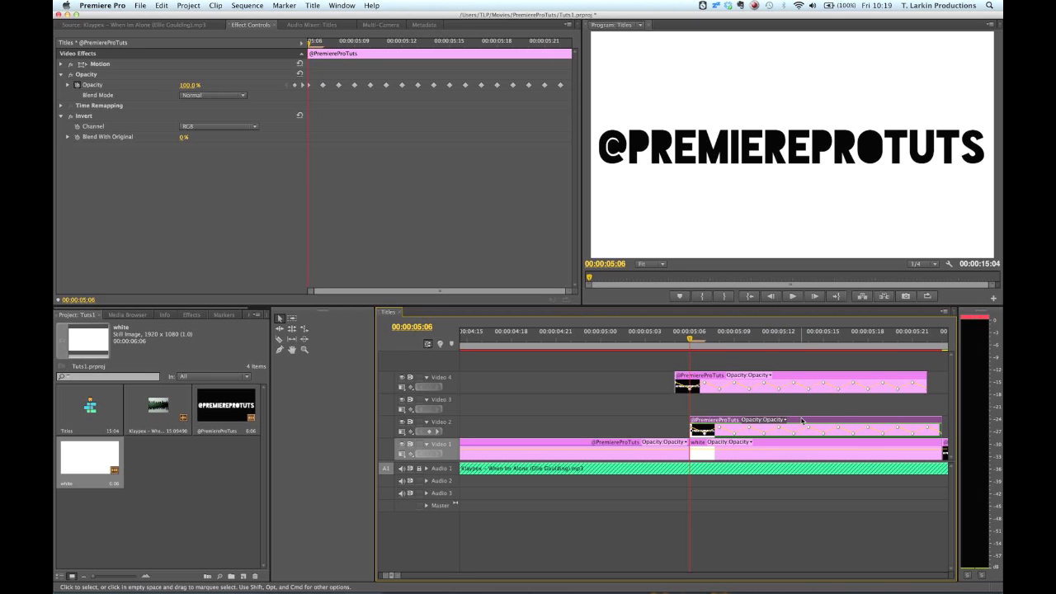
click(85, 75)
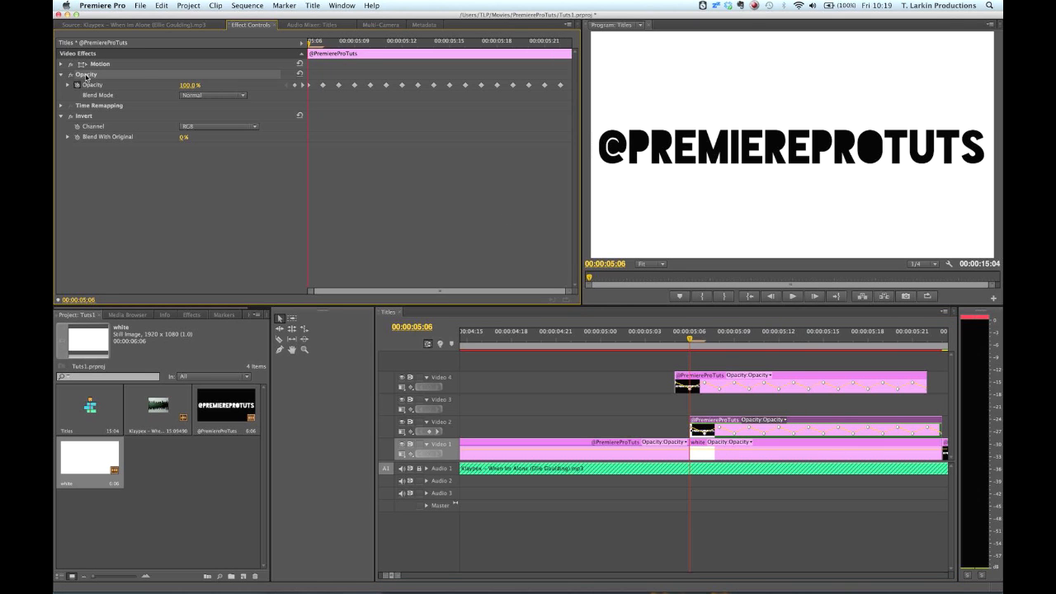
right_click(85, 77)
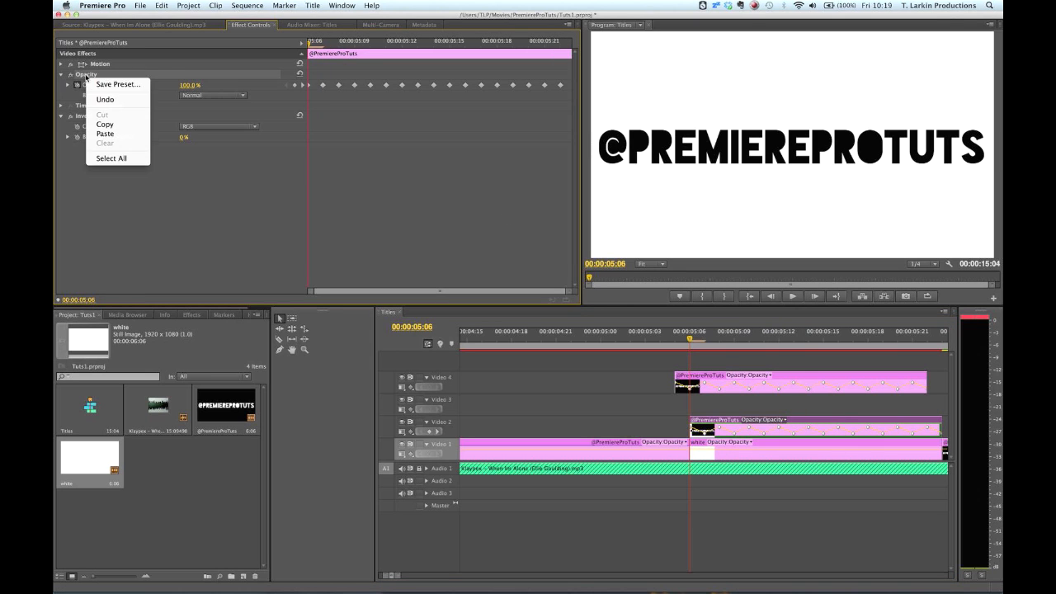
click(105, 123)
click(757, 458)
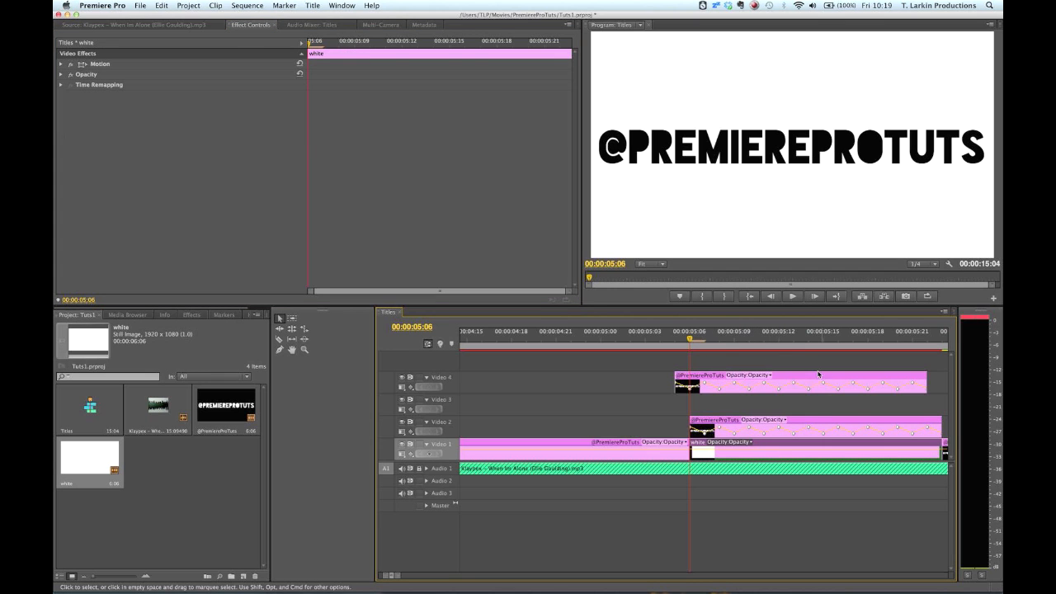
click(729, 381)
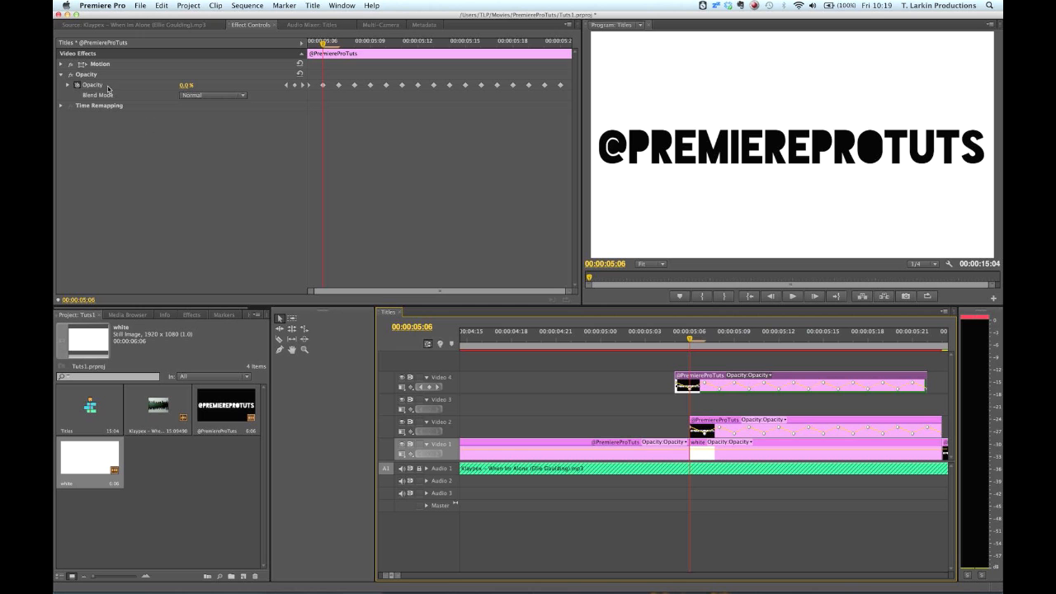
click(725, 443)
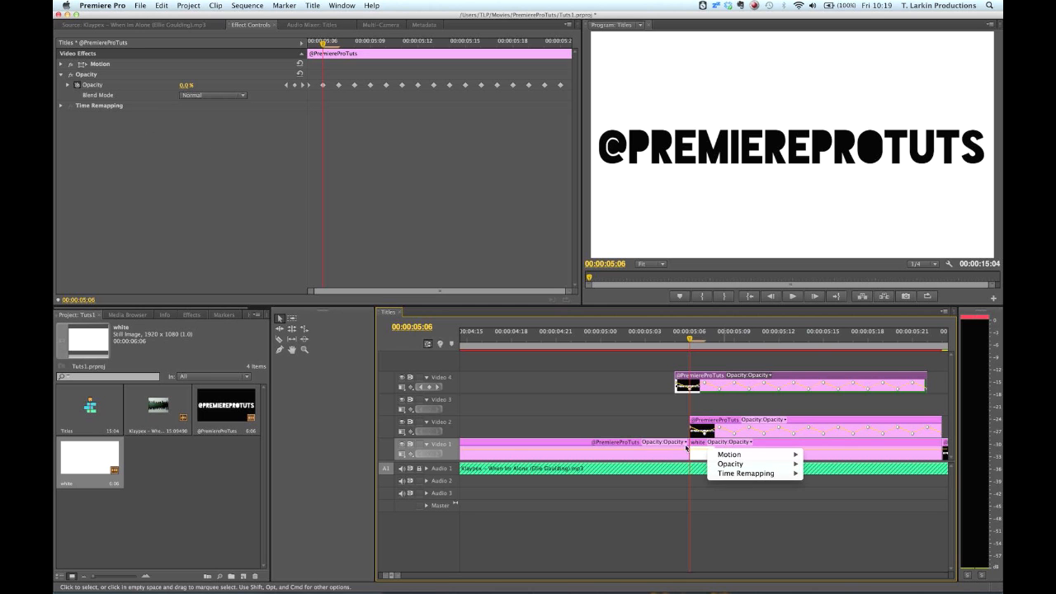
double_click(704, 446)
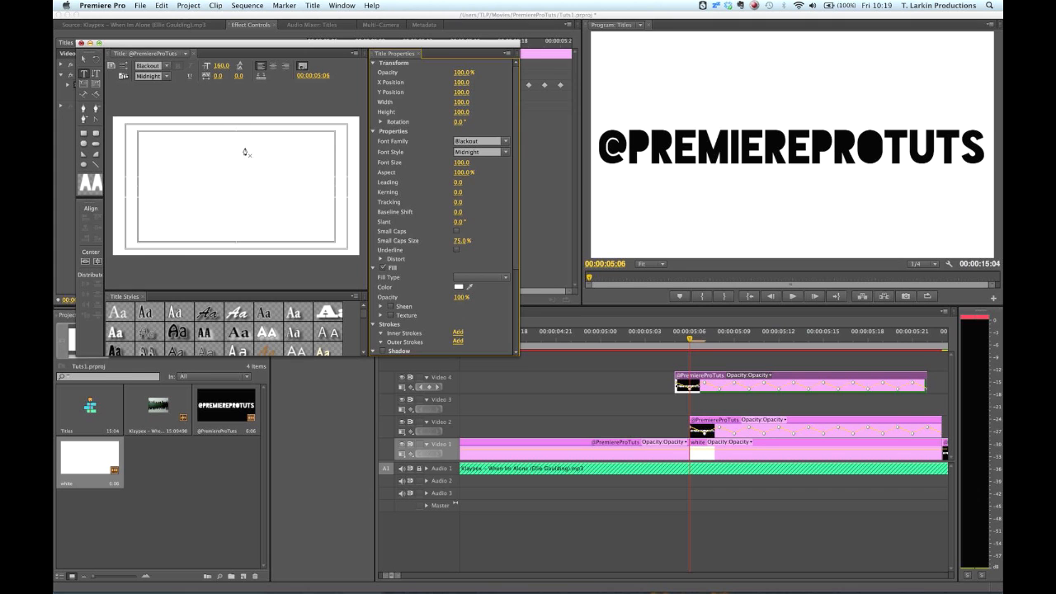
key(super+w)
Step: Paste the copied Opacity keyframes onto the white matte clip on Video 1 at 00:00:05:06
click(733, 447)
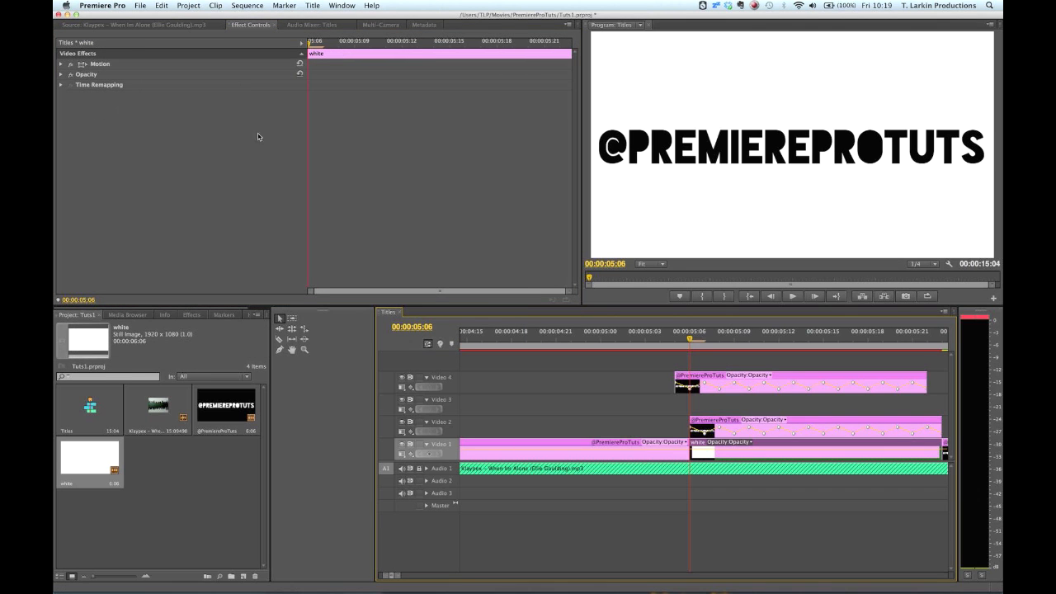
click(60, 74)
click(91, 76)
right_click(91, 77)
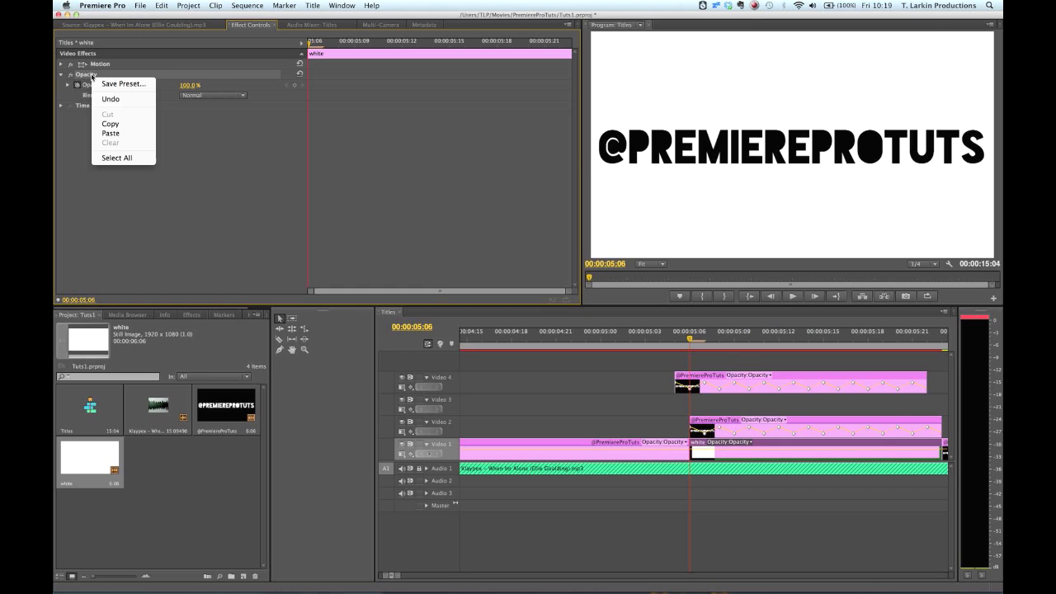
click(110, 134)
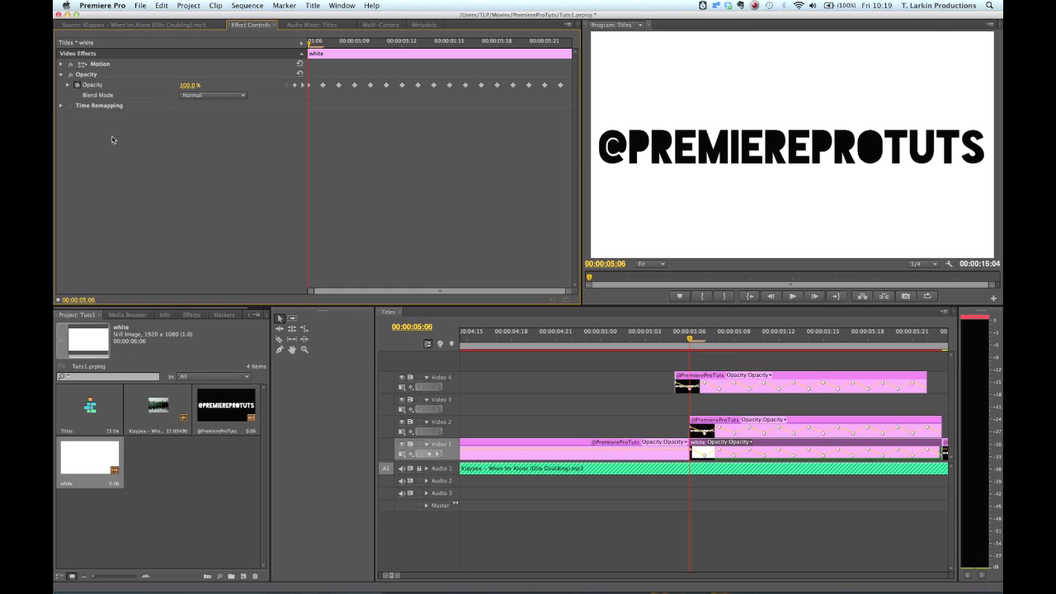
Step: Step frame by frame through the flash section up to 00:00:05:23 and back to check the alternating normal and inverted title
key(Right)
key(Right)
key(Right)
key(Right)
key(Right)
key(Right)
key(Right)
key(Right)
key(Right)
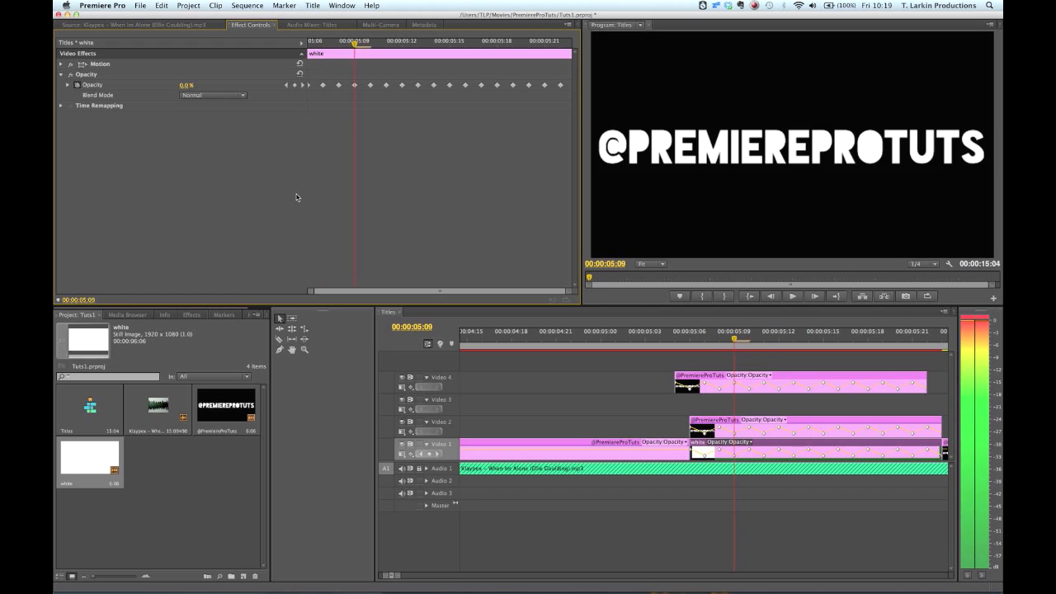
key(Right)
key(Right)
key(Right)
key(Right)
key(Right)
key(Right)
key(Right)
key(Right)
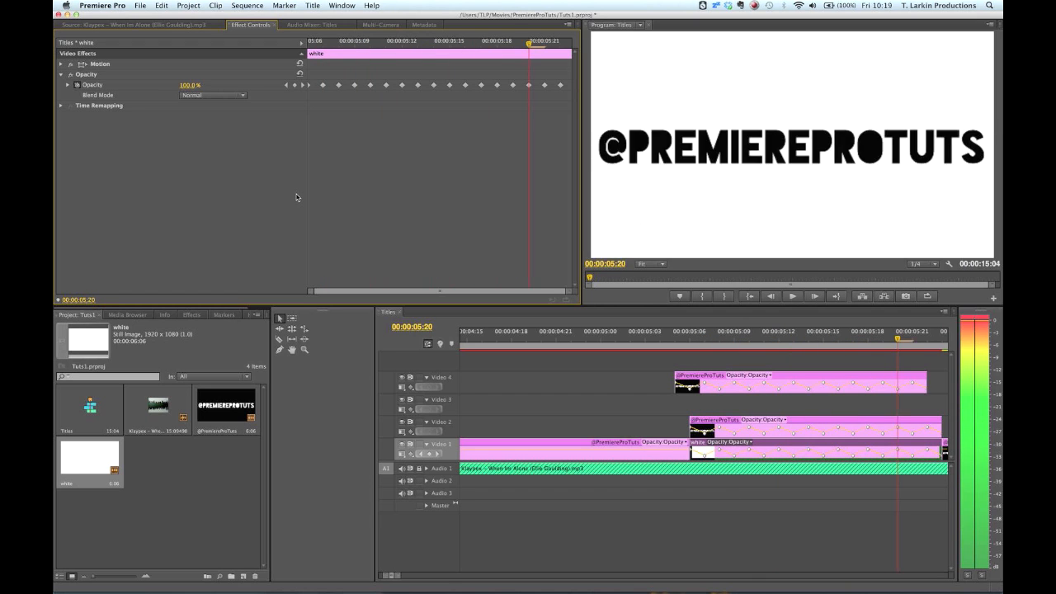
key(Left)
key(Left)
key(Left)
key(Left)
key(Left)
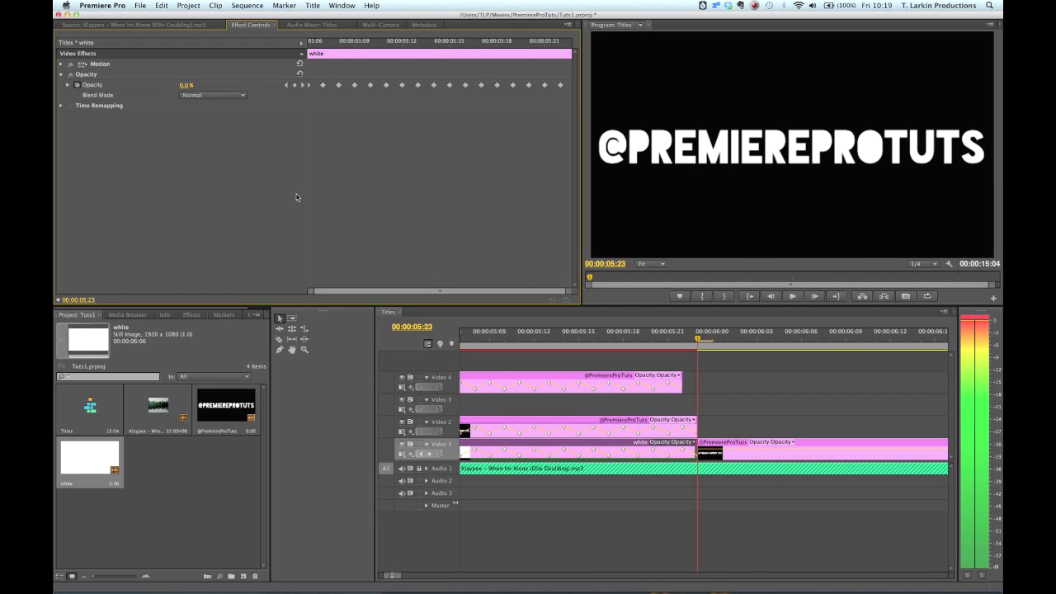
key(Left)
key(Left)
key(Left)
key(Left)
key(Left)
key(Left)
key(Left)
key(Left)
key(Left)
key(Left)
key(Left)
key(Left)
key(Left)
key(Left)
key(Left)
key(Left)
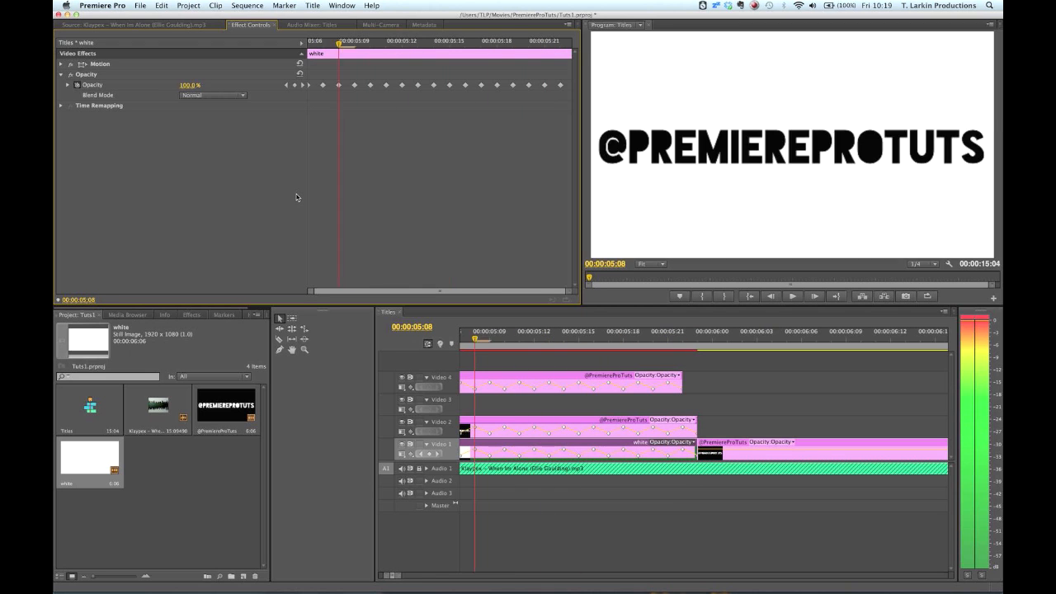
Step: Play back the flash section and the Video 1 title clips that follow it to check their timing against the music
key(space)
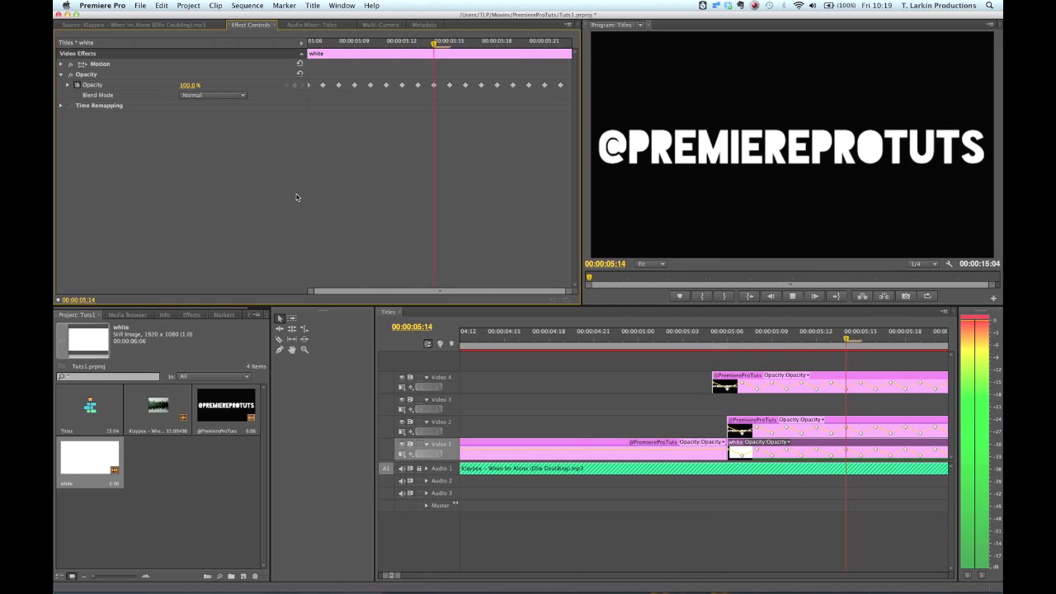
key(space)
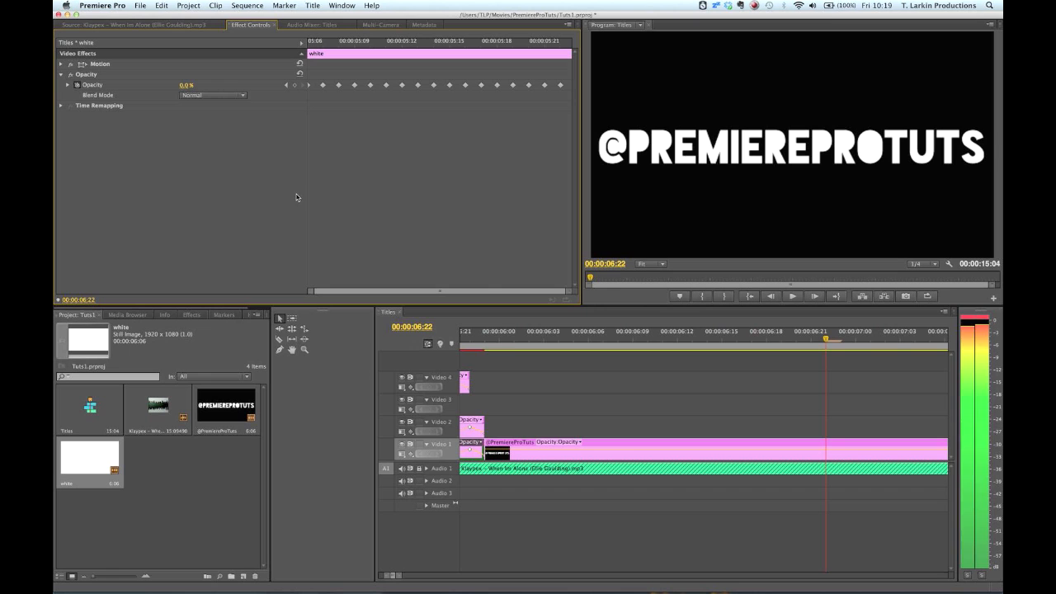
click(494, 341)
key(space)
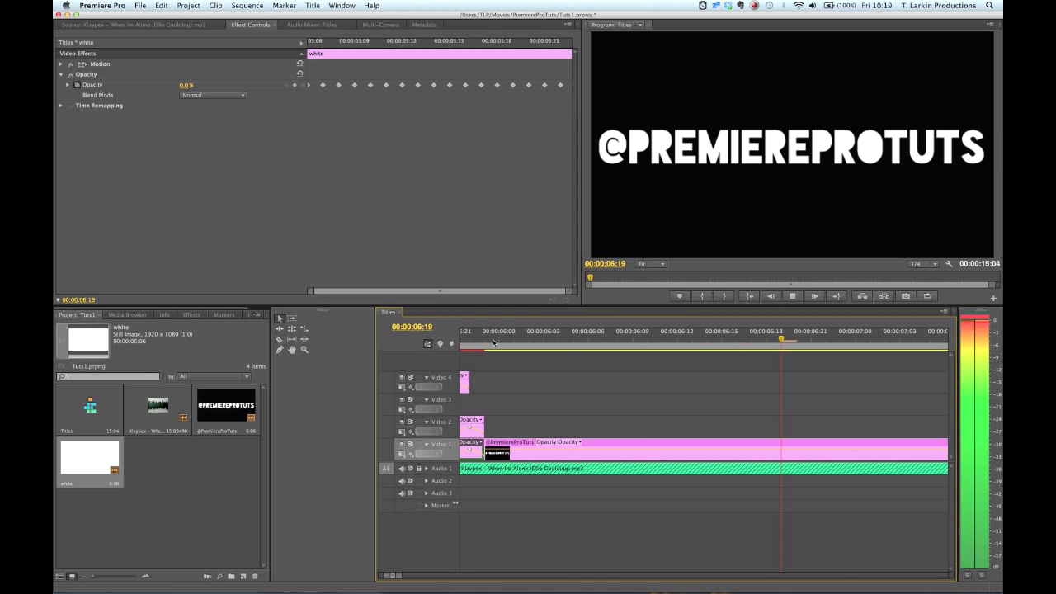
key(space)
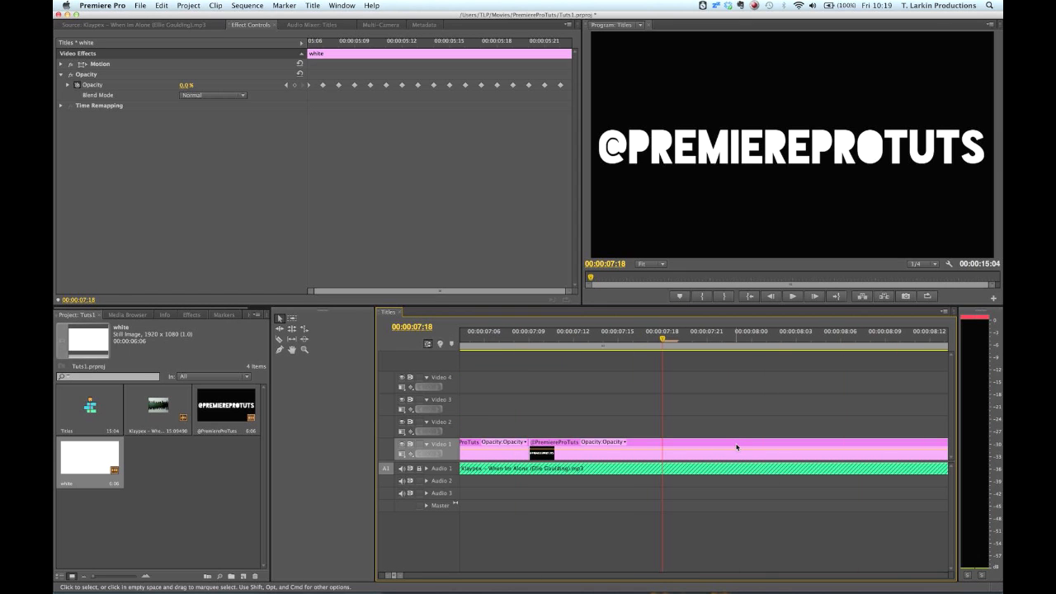
Step: Cut the Video 1 title clip that starts at about 00:00:06:00 into eleven short pieces with the Razor tool
key(minus)
key(minus)
key(minus)
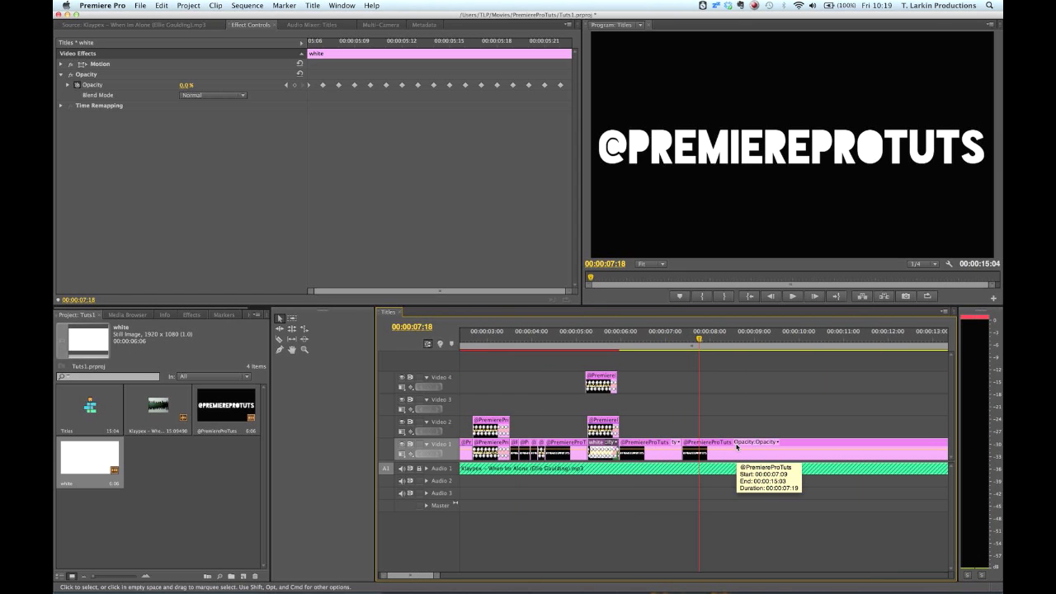
click(650, 449)
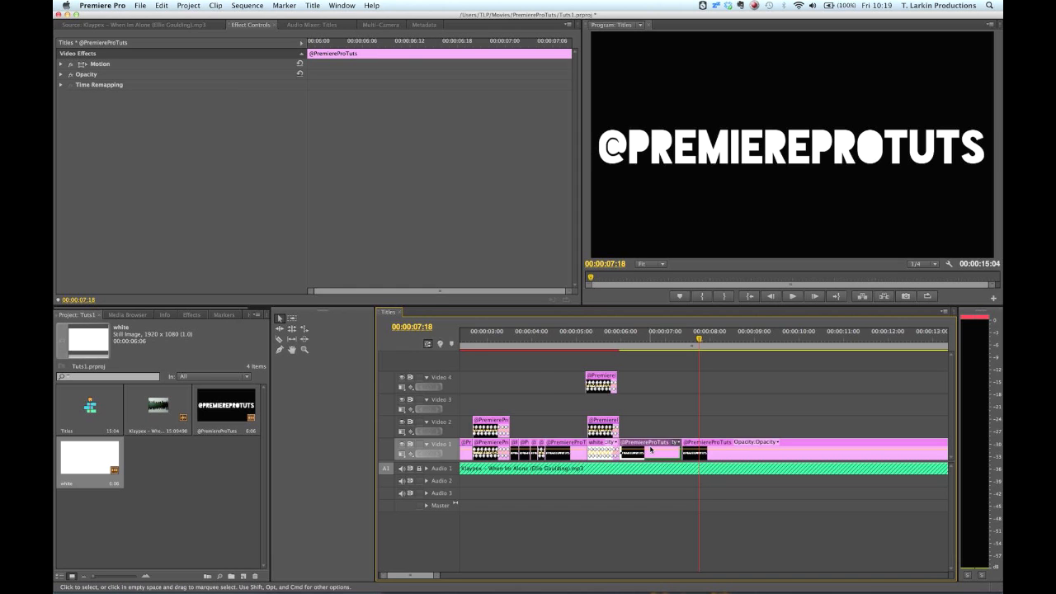
key(equal)
key(equal)
key(equal)
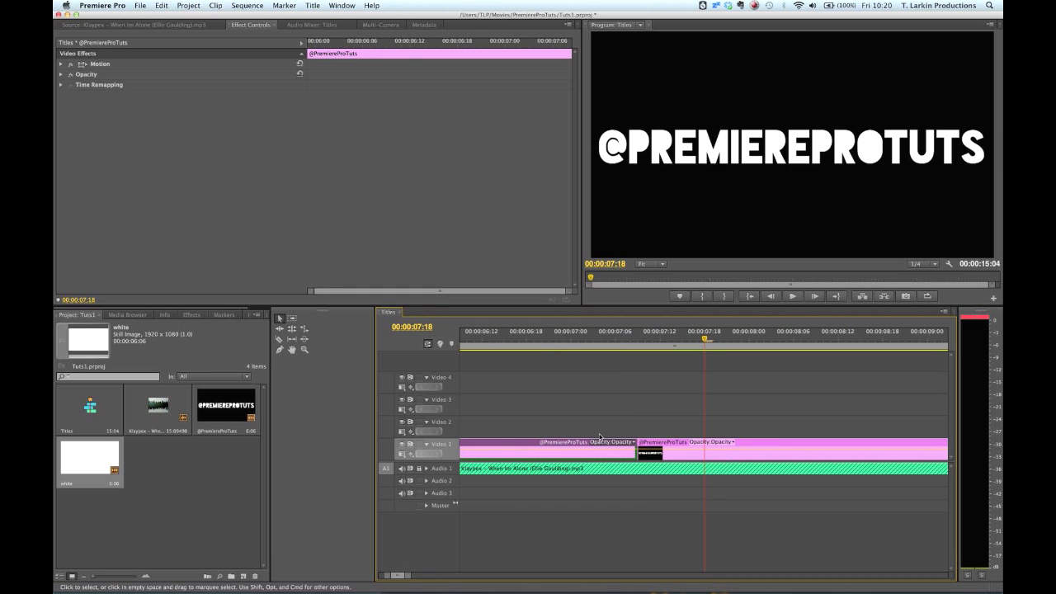
drag(487, 340, 567, 365)
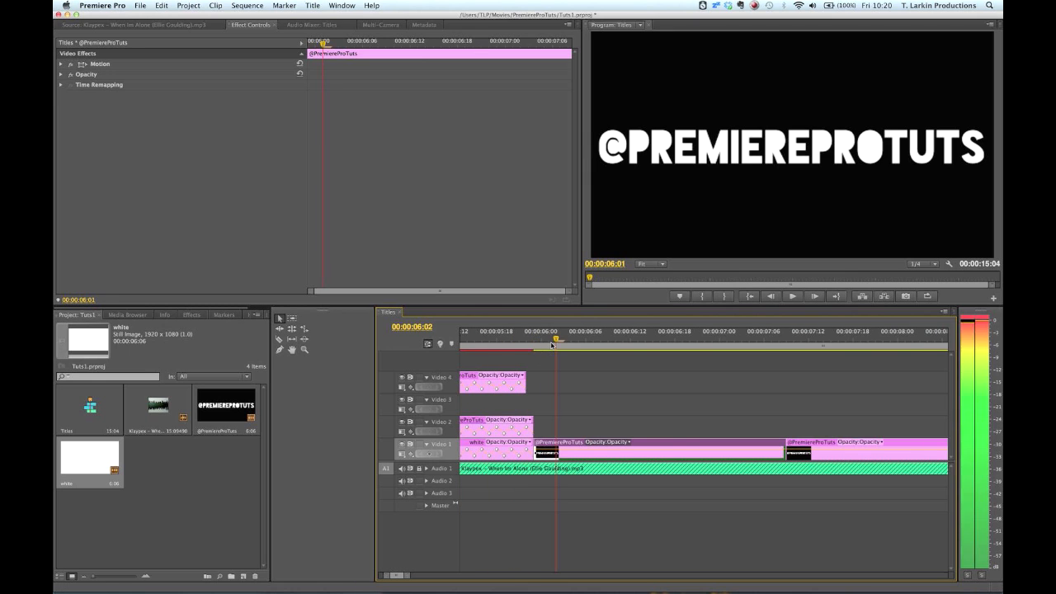
key(c)
click(562, 452)
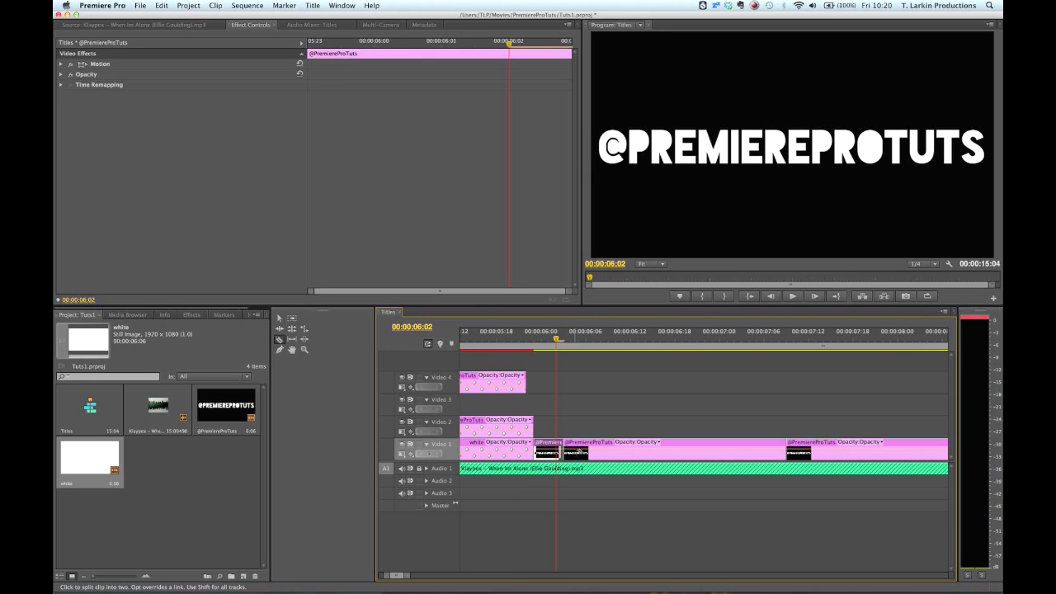
click(587, 450)
click(616, 450)
click(639, 450)
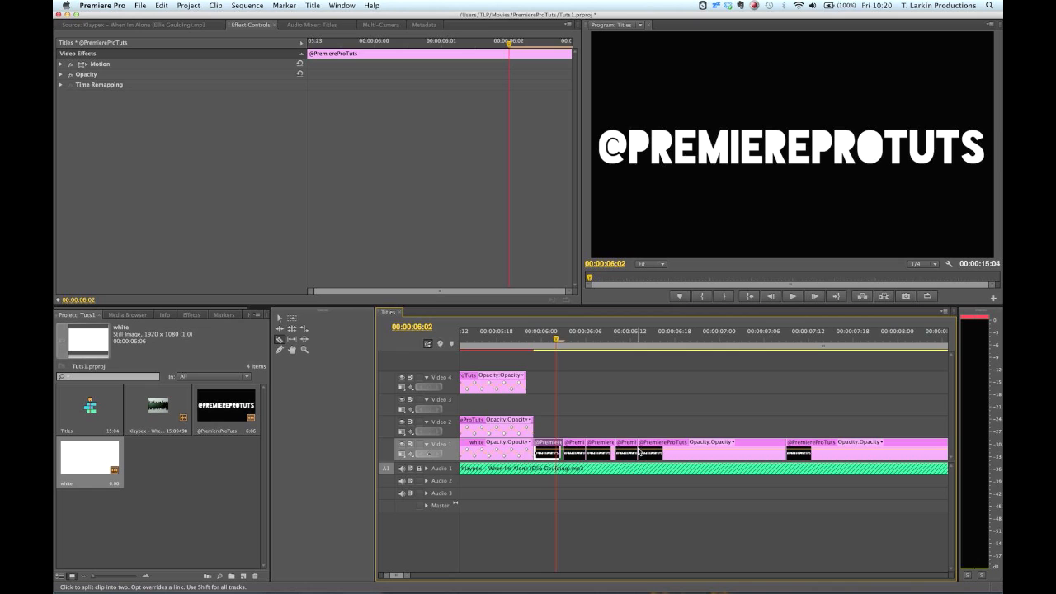
click(662, 447)
click(683, 446)
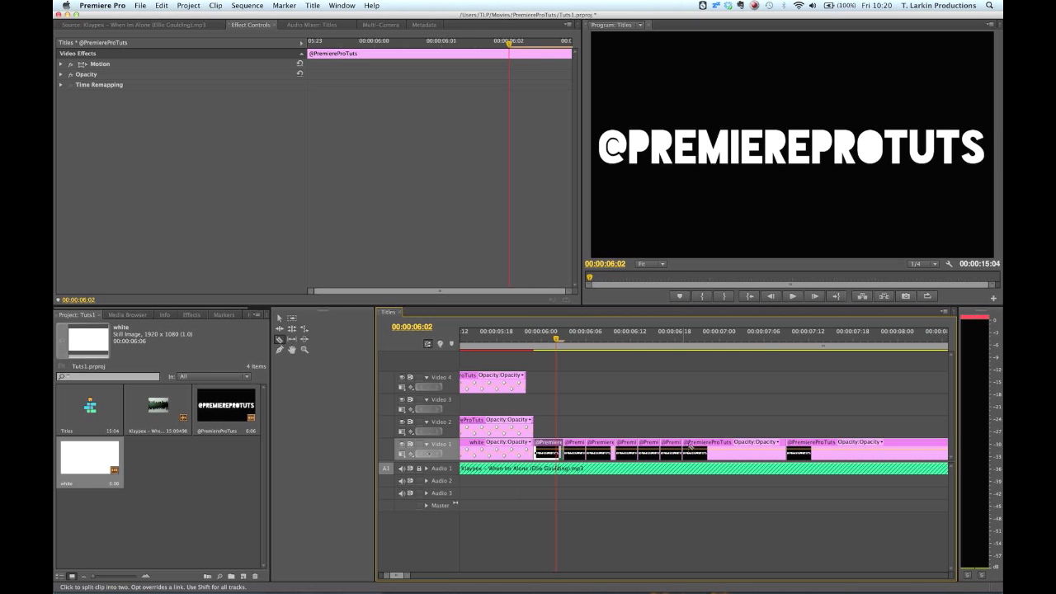
click(710, 450)
click(728, 451)
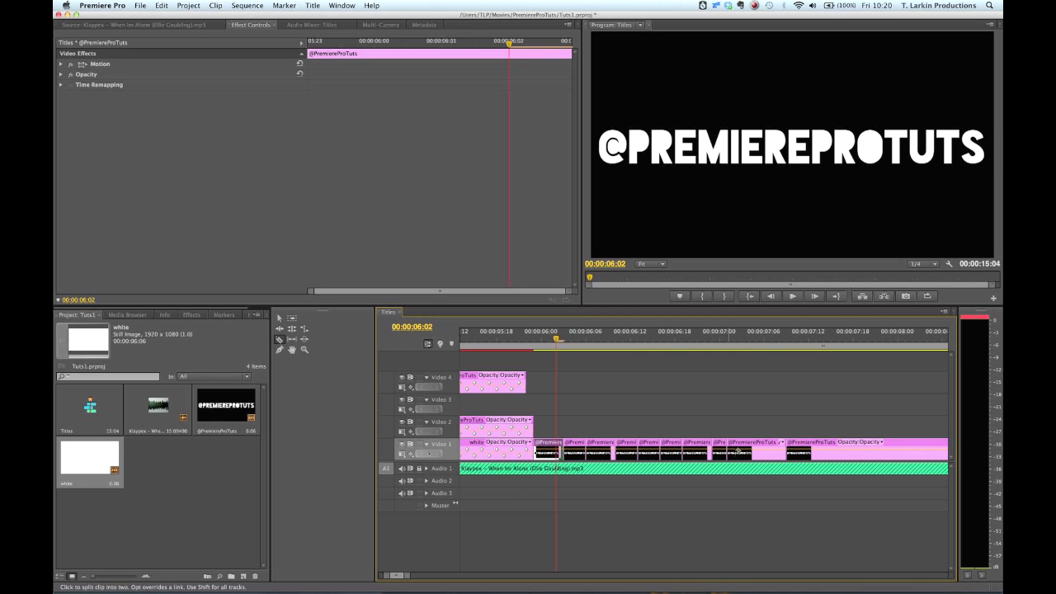
click(750, 452)
click(765, 452)
key(v)
Step: Find the flip effects and apply Horizontal Flip to the first short title piece and Vertical Flip to the second
click(574, 450)
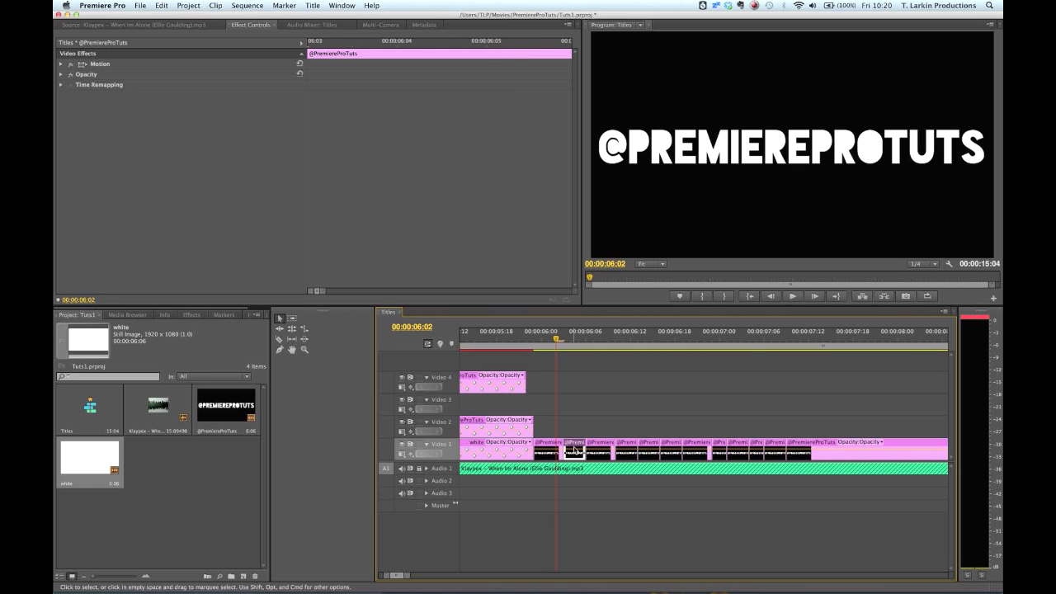
click(546, 451)
click(192, 315)
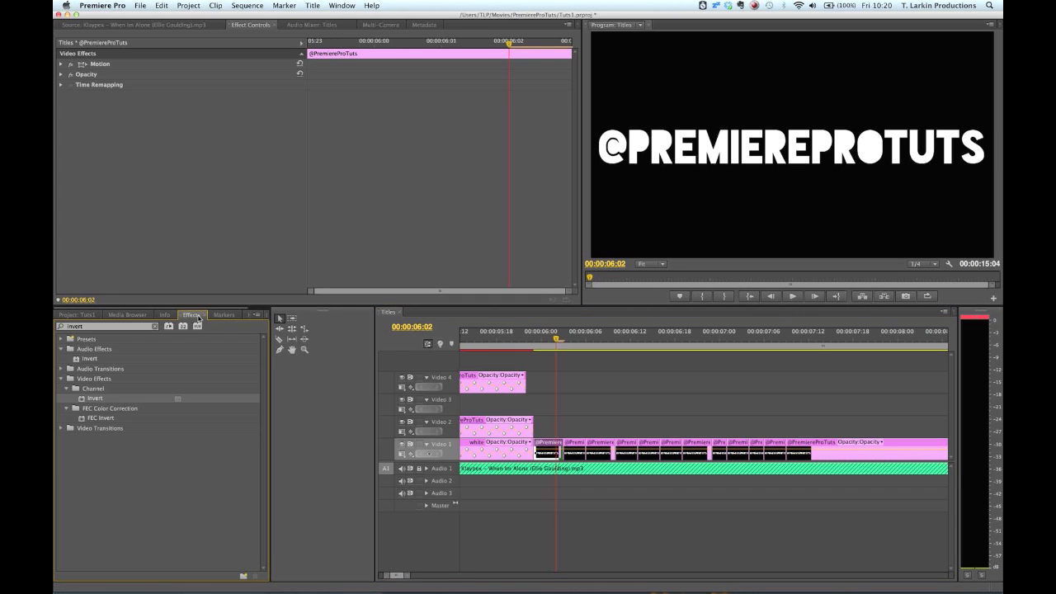
click(125, 328)
text(flip)
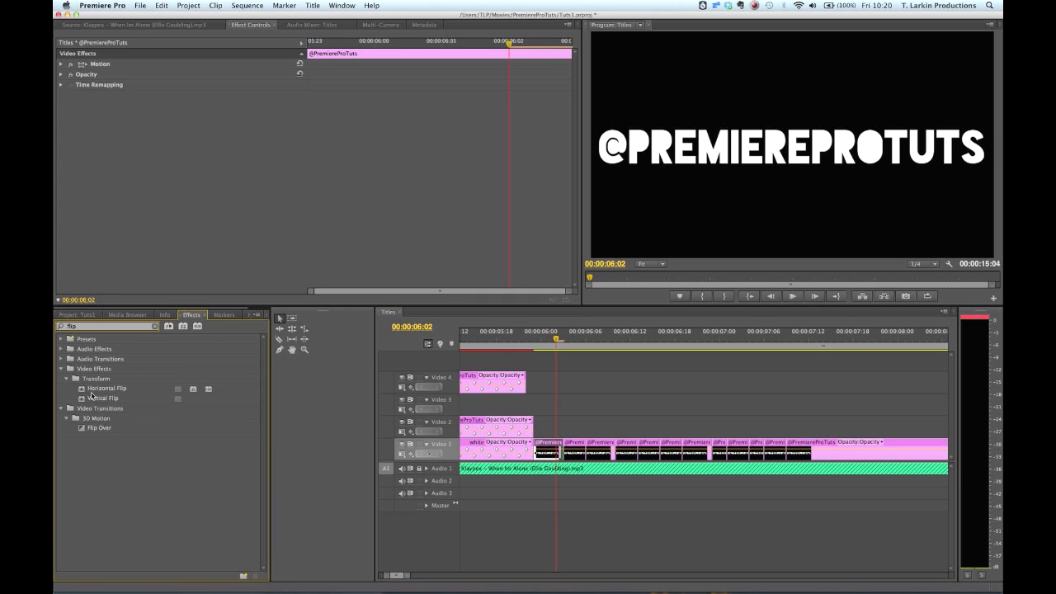
drag(92, 391, 542, 451)
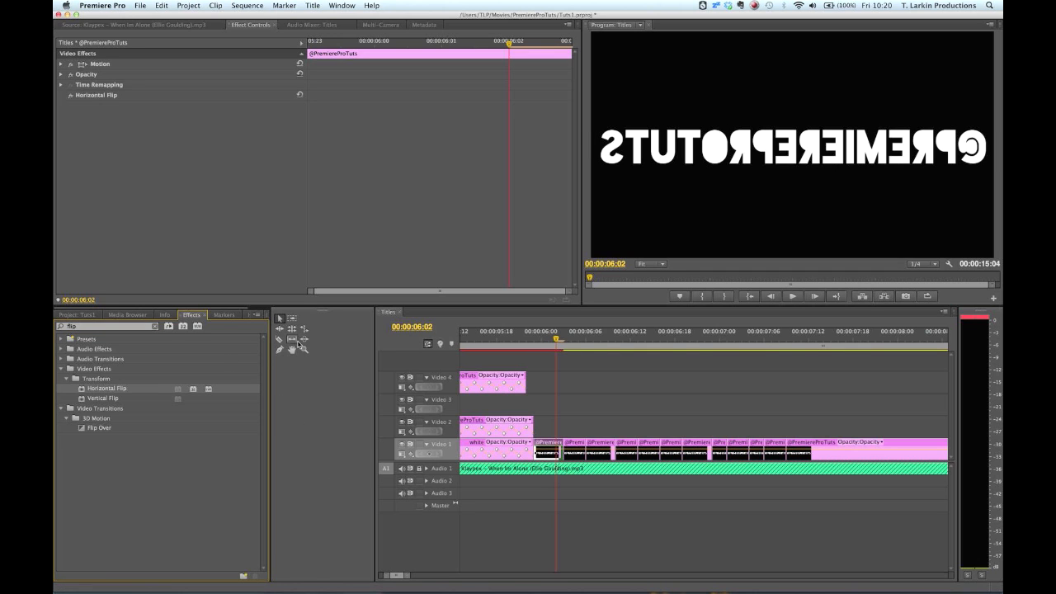
drag(113, 402, 577, 452)
Step: Apply Horizontal Flip to the third short title piece, at 00:00:06:07 on Video 1
click(593, 337)
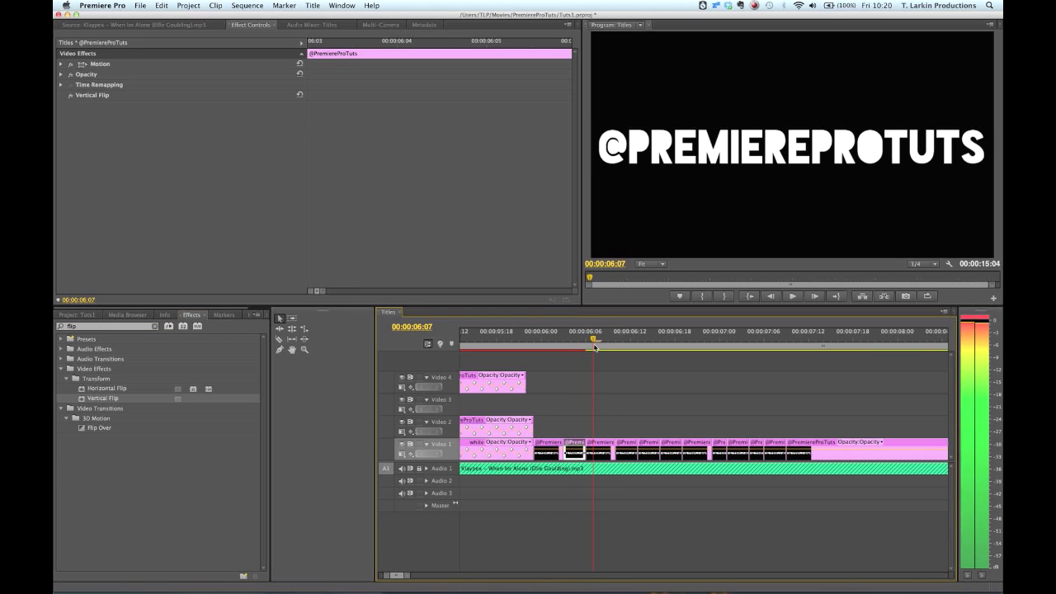
click(602, 440)
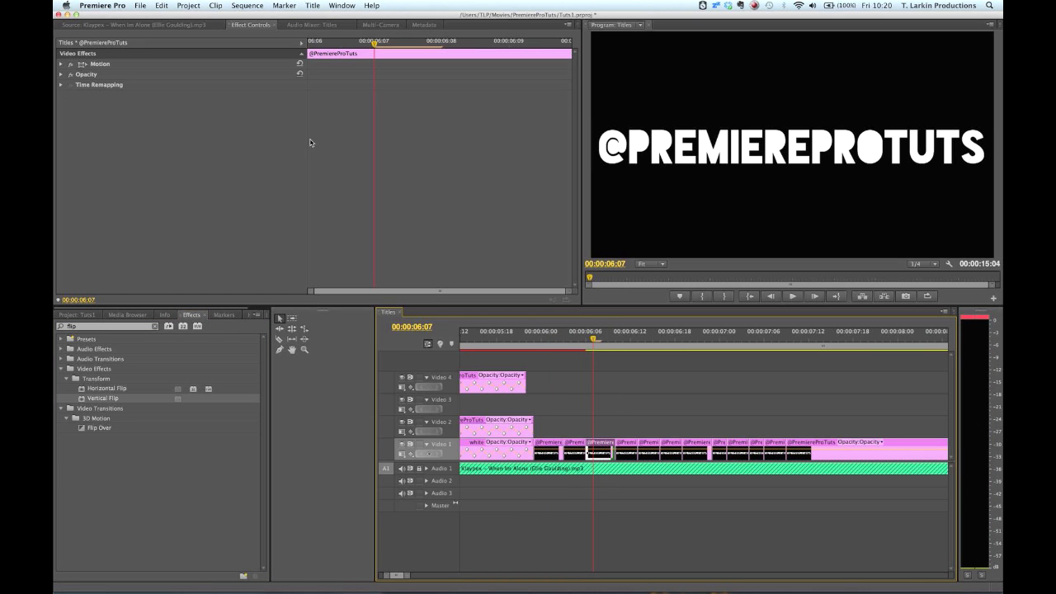
drag(104, 387, 597, 446)
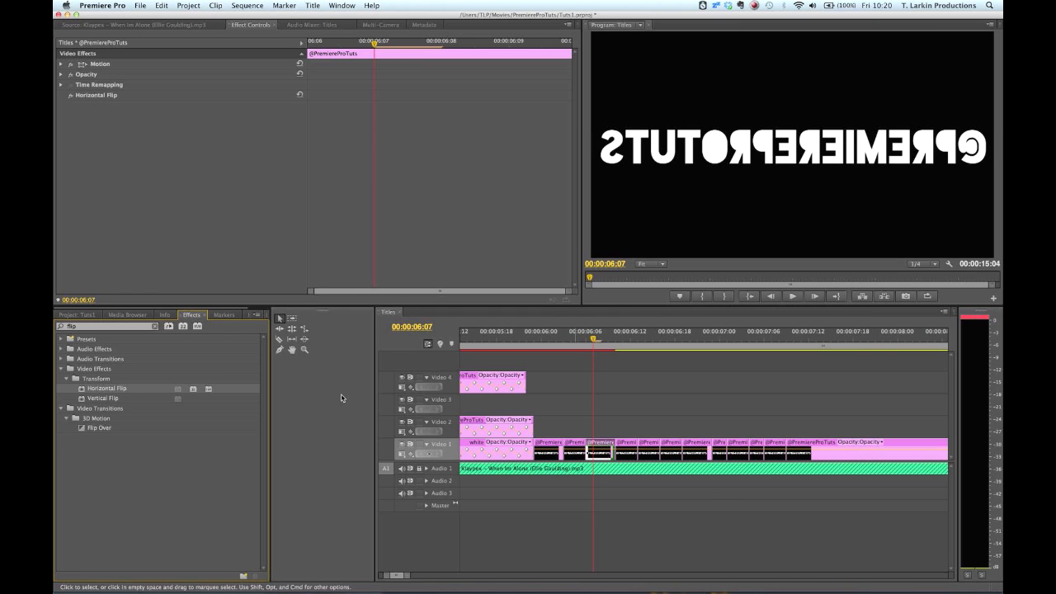
Step: Try a second Horizontal Flip on the third title piece, scrub over it, and remove the duplicate effect
drag(81, 390, 603, 452)
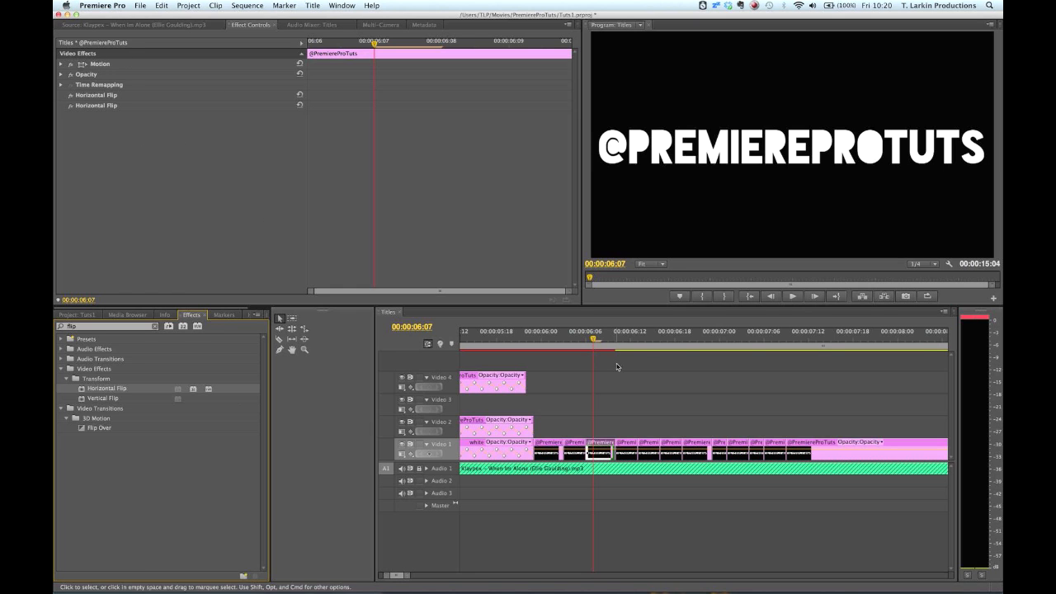
click(564, 338)
drag(545, 347, 602, 348)
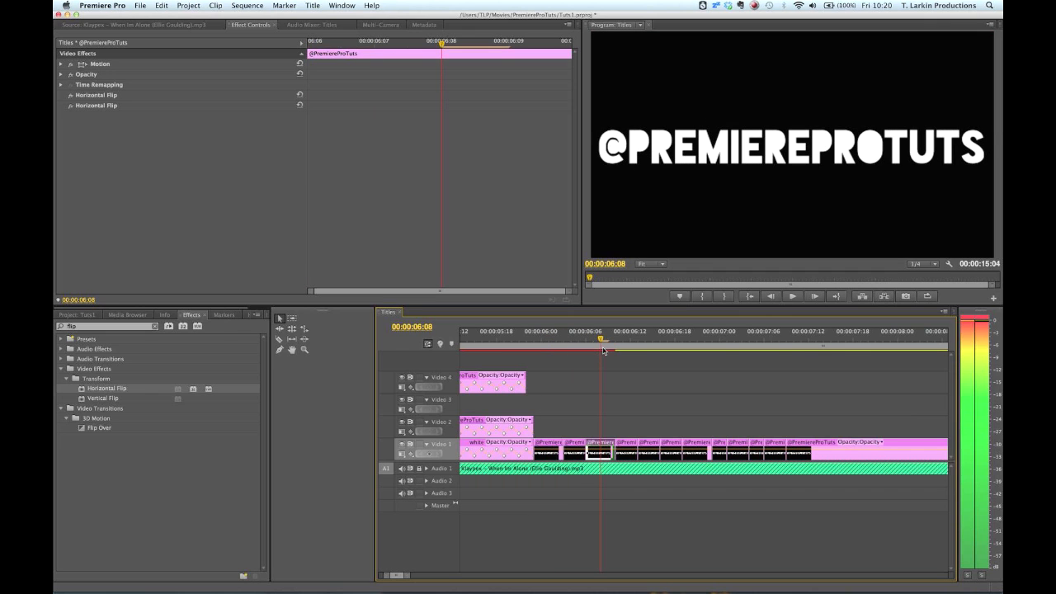
click(99, 107)
key(super+s)
key(Delete)
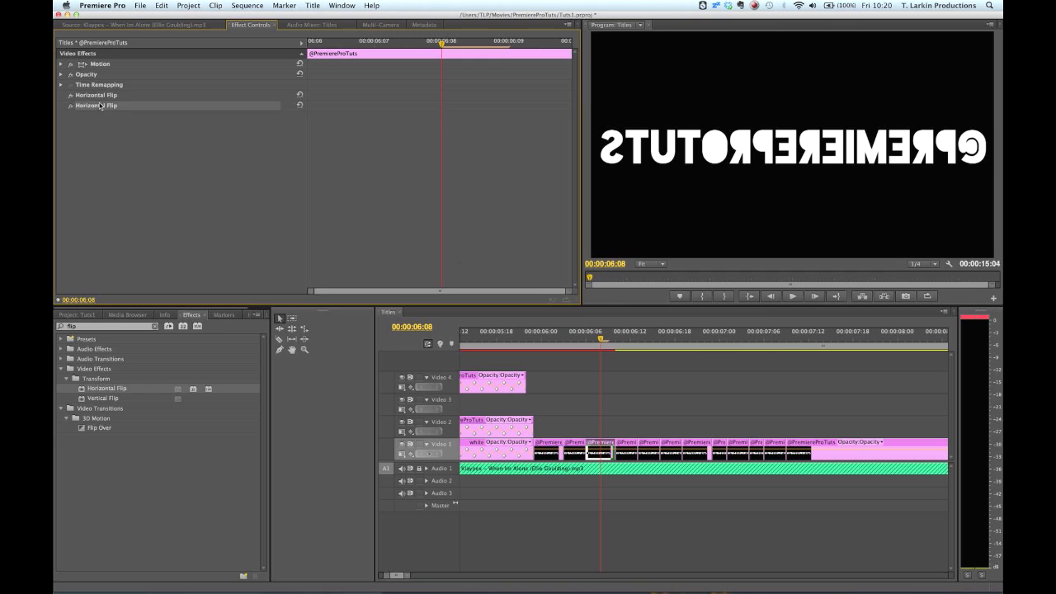
Step: Rotate the third title piece to 90° and play back the flipped pieces from about 00:00:06:00
click(60, 64)
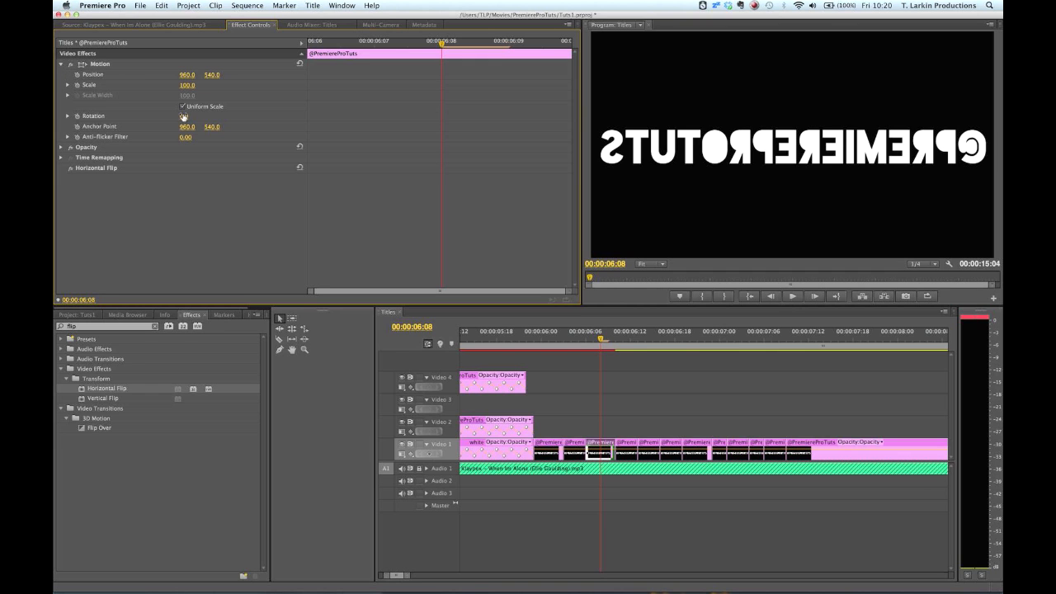
drag(184, 116, 257, 116)
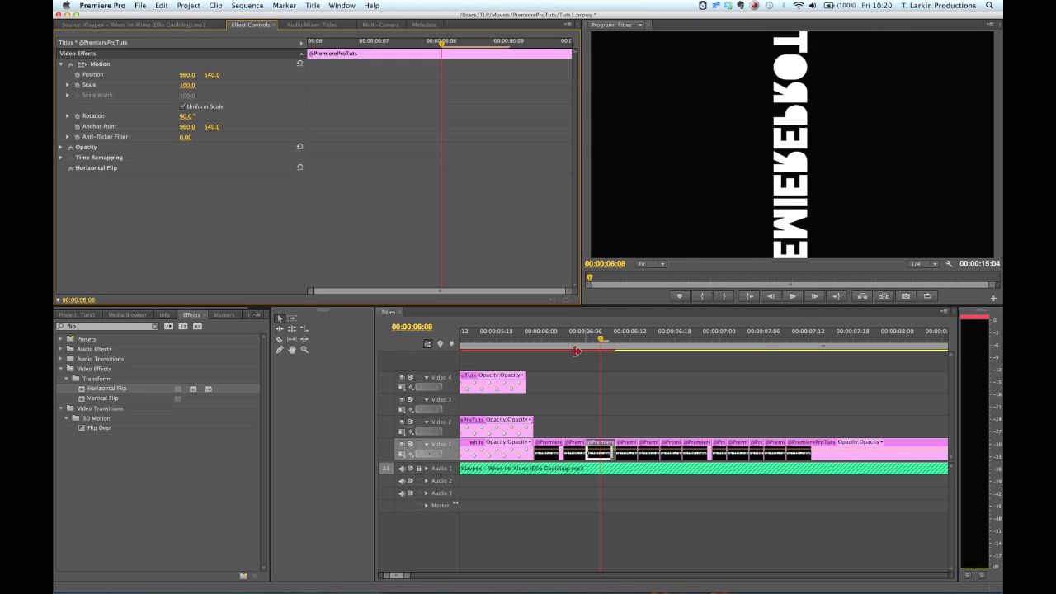
click(541, 340)
key(space)
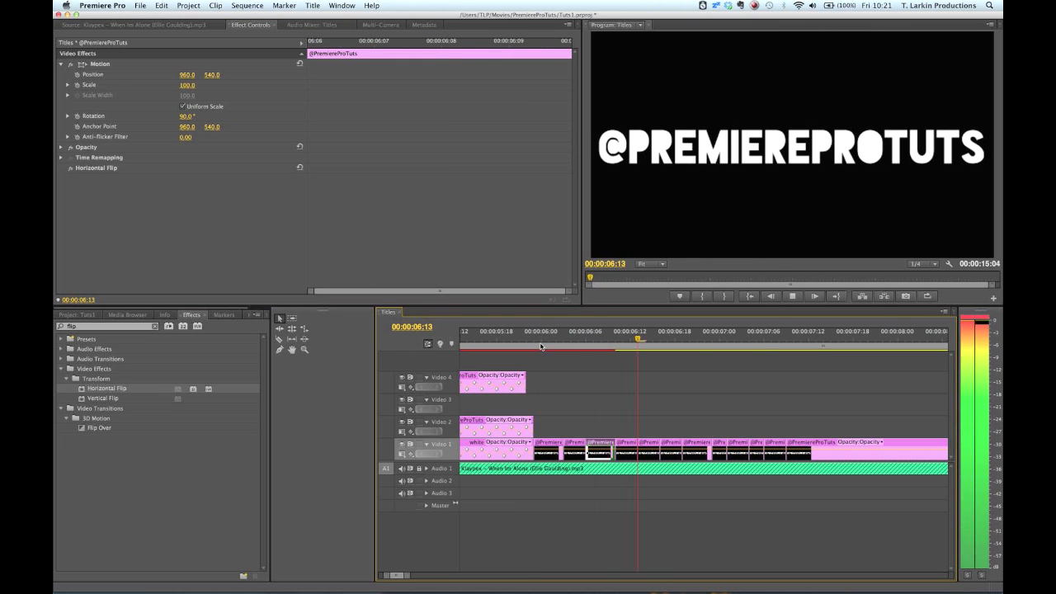
key(space)
Step: Turn the title pieces between 00:00:06:10 and 00:00:06:23 on Video 1 into one continuous clip and open its Motion settings
drag(599, 340, 711, 367)
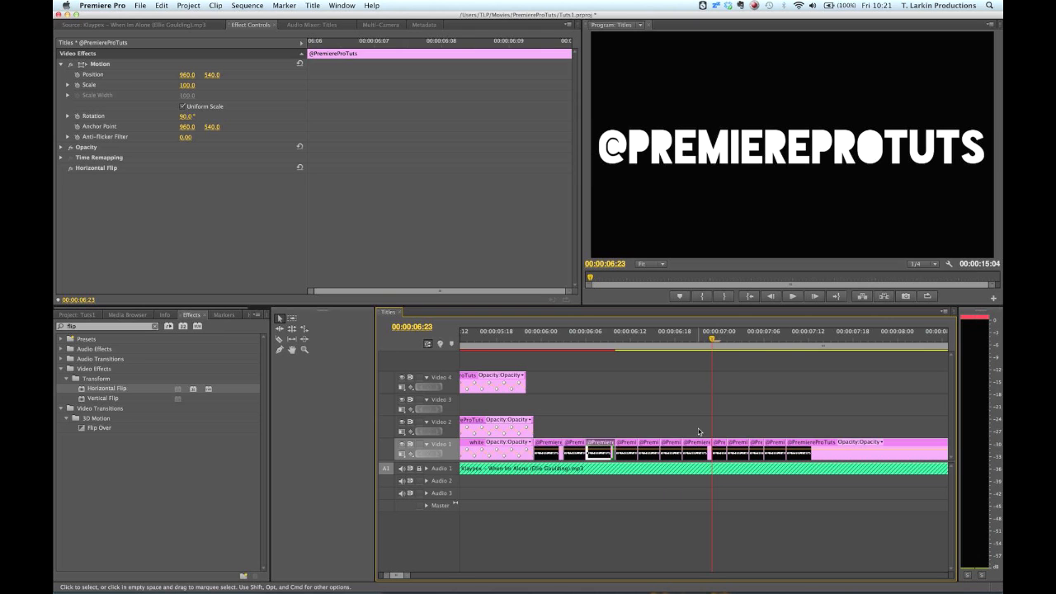
drag(697, 426, 712, 449)
key(Delete)
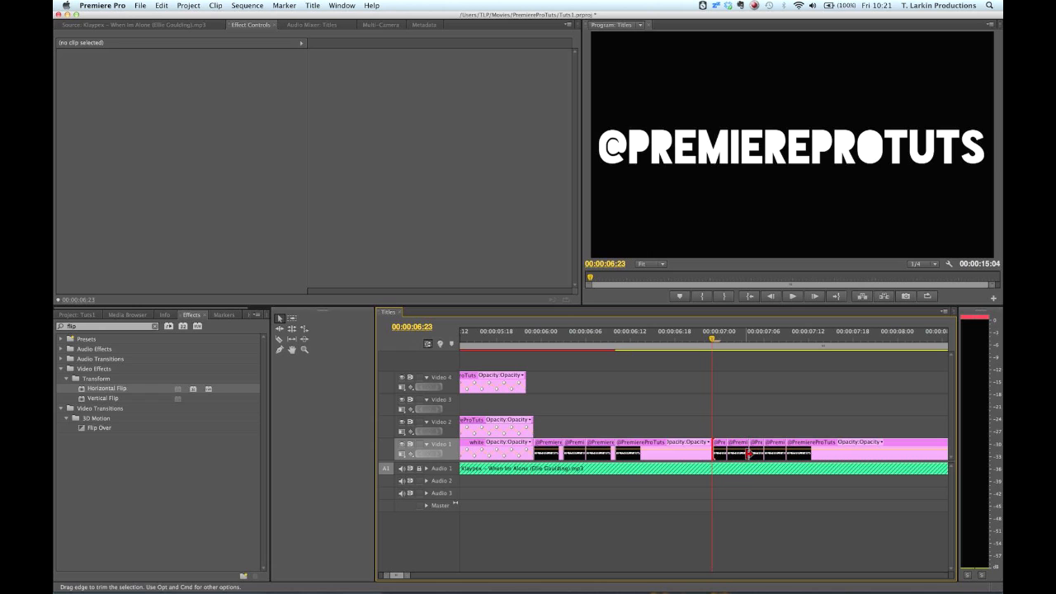
drag(632, 338, 615, 339)
click(636, 451)
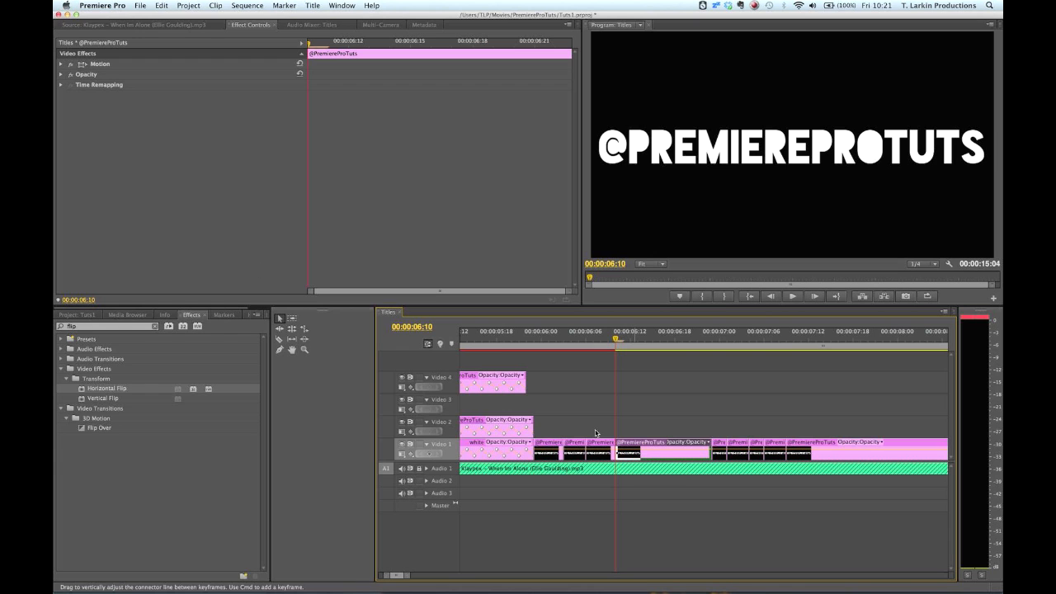
click(62, 64)
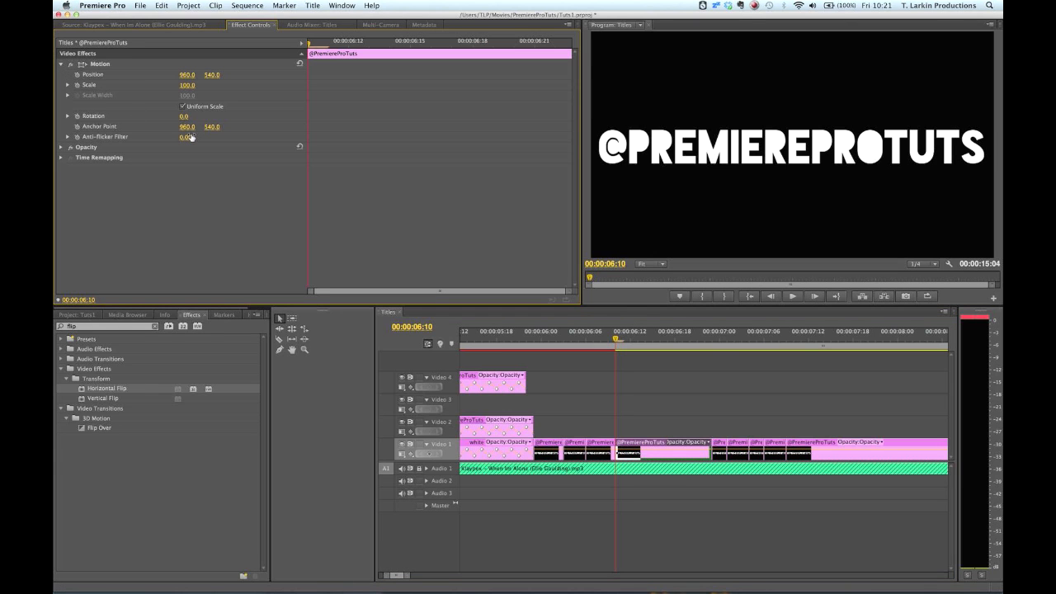
Step: Locate the enlarged scrolling title at 00:00:01:09 and select its clip on Video 1
click(620, 407)
key(minus)
key(minus)
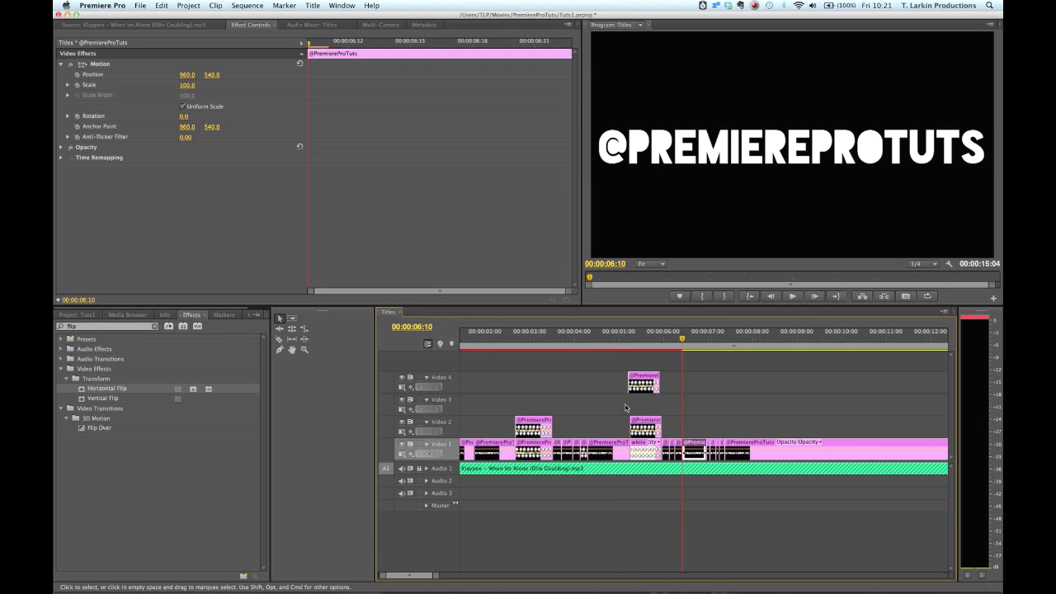
key(minus)
drag(487, 348, 490, 351)
click(486, 399)
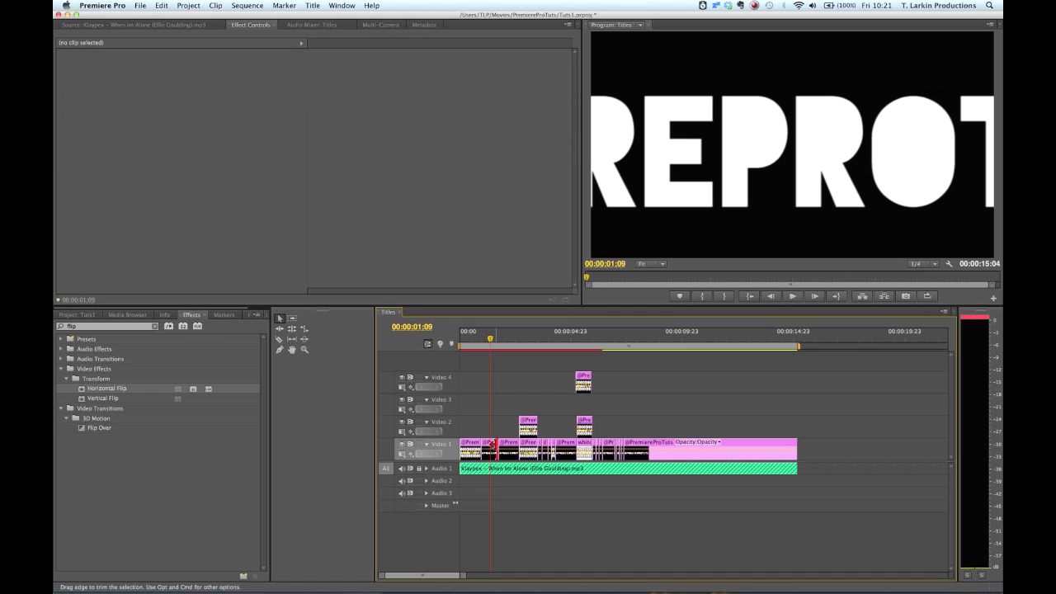
click(490, 446)
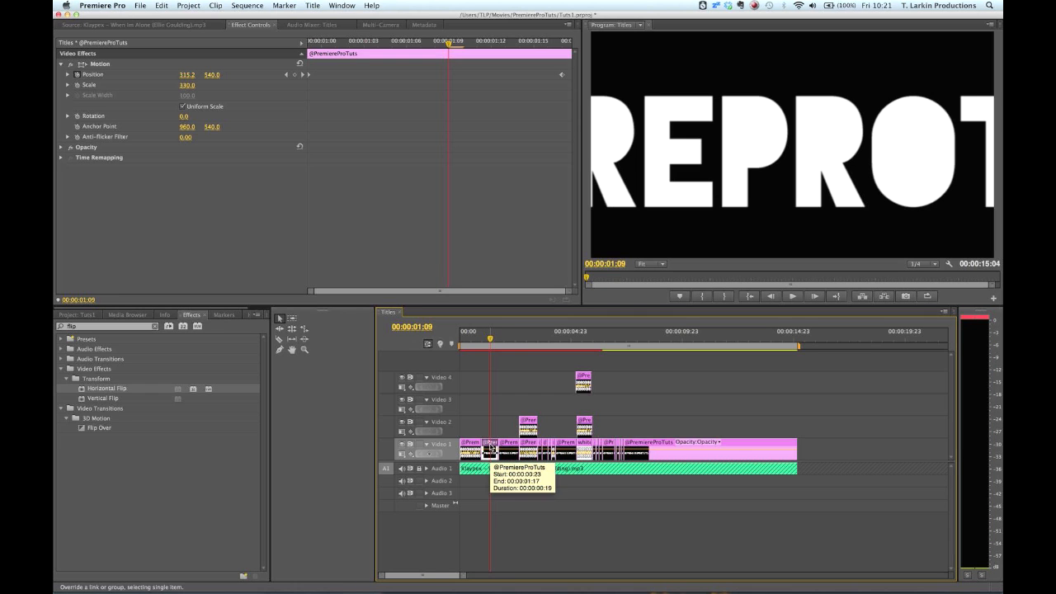
Step: Try moving the enlarged scrolling title clip to Video 2 above the 00:00:06:10 title clip, and undo the move
drag(490, 446, 691, 381)
drag(619, 419, 615, 423)
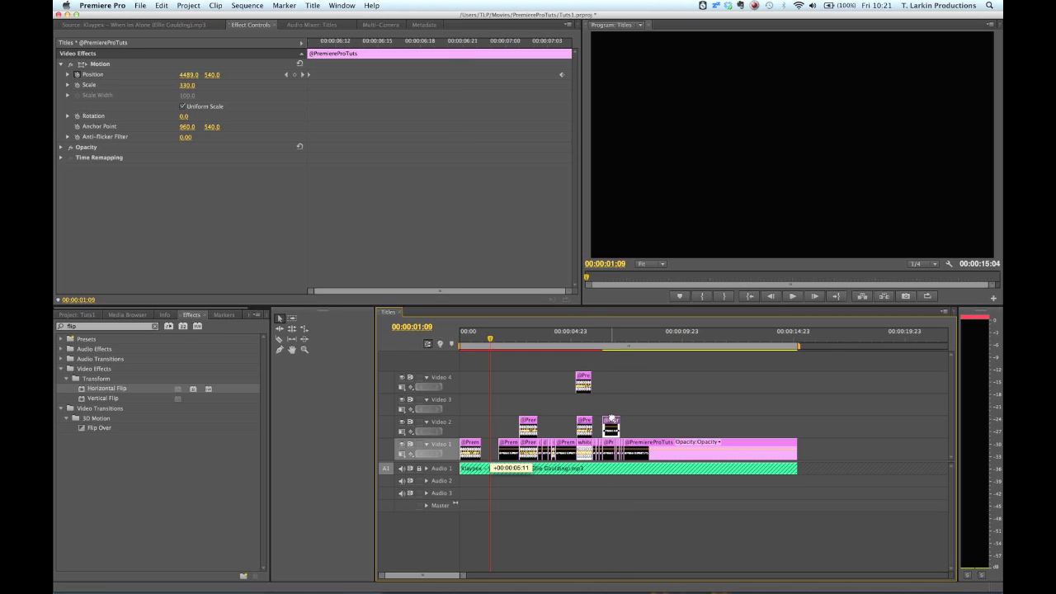
key(=)
key(=)
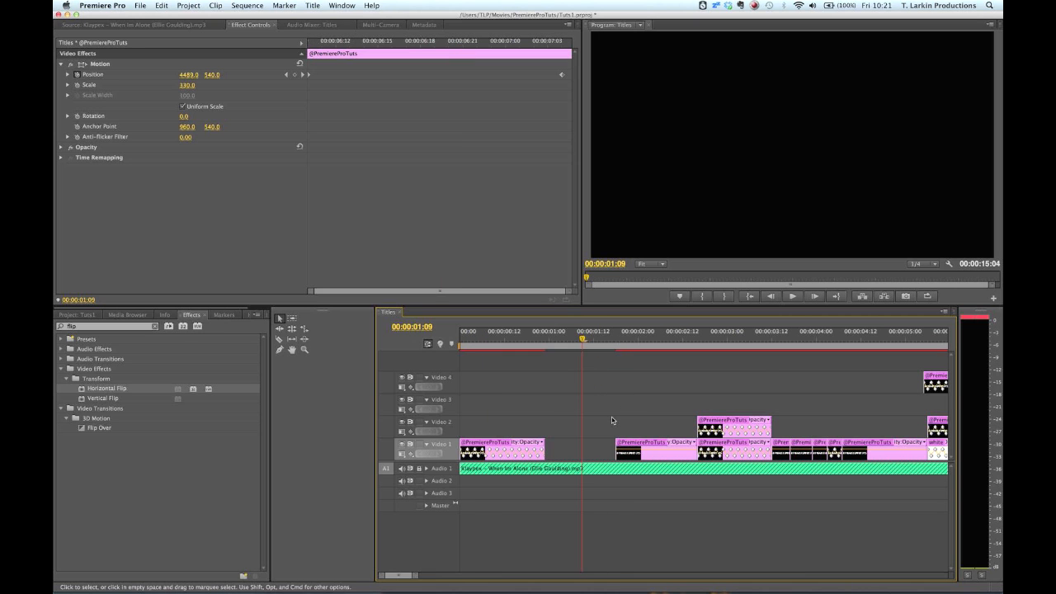
key(minus)
key(minus)
key(super+z)
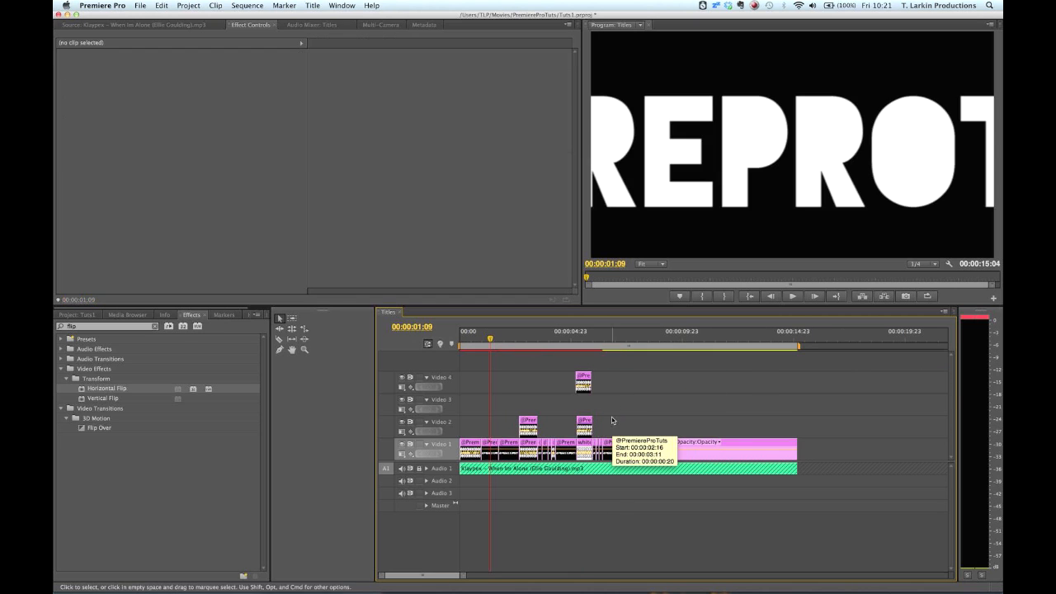
Step: Duplicate the enlarged scrolling title clip from Video 1 onto Video 2, starting at 00:00:06:09
drag(491, 446, 611, 425)
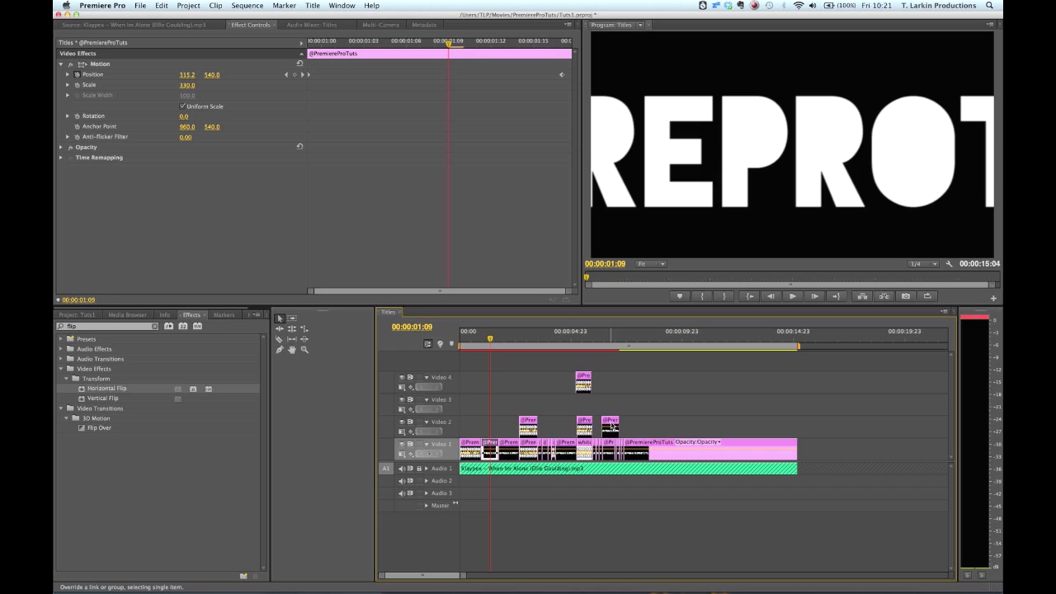
key(=)
key(=)
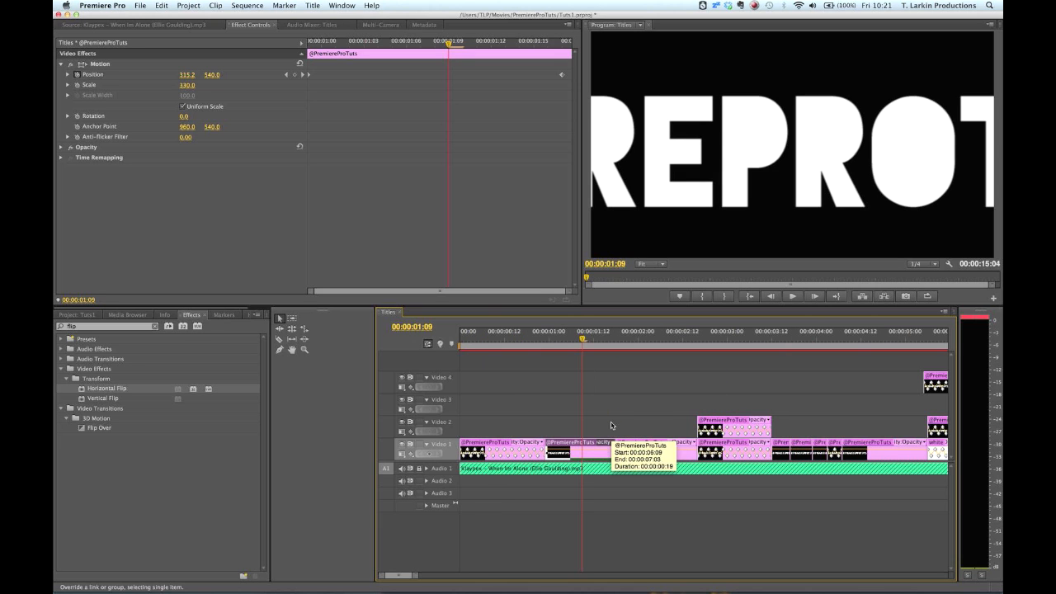
Step: Retime the Video 2 scrolling title's Position keyframes so the scroll starts at 00:00:06:10 and ends at 00:00:06:23
click(946, 336)
drag(981, 339, 788, 386)
click(777, 427)
key(Up)
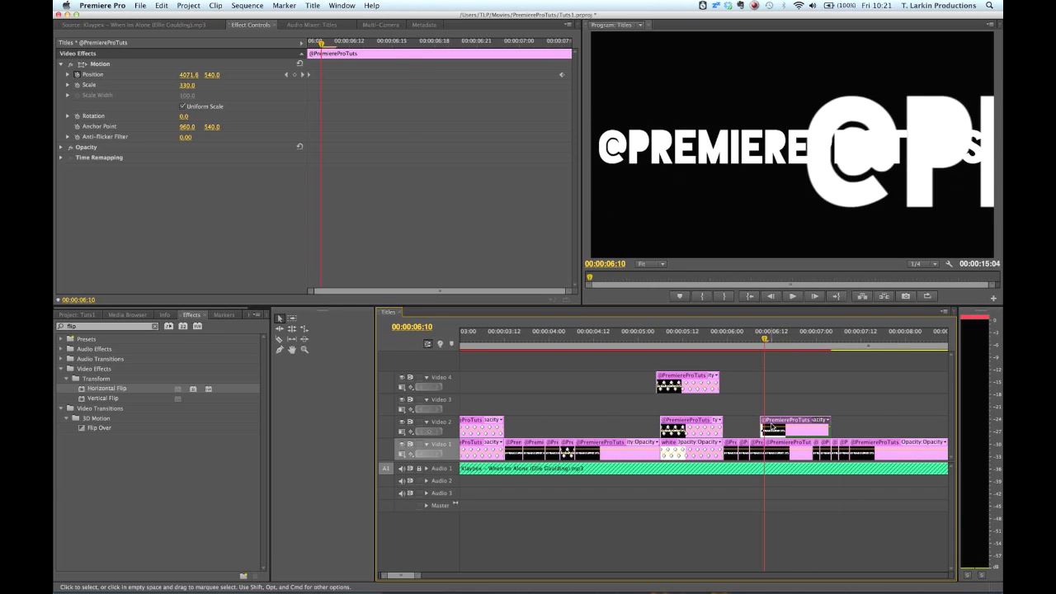
click(775, 446)
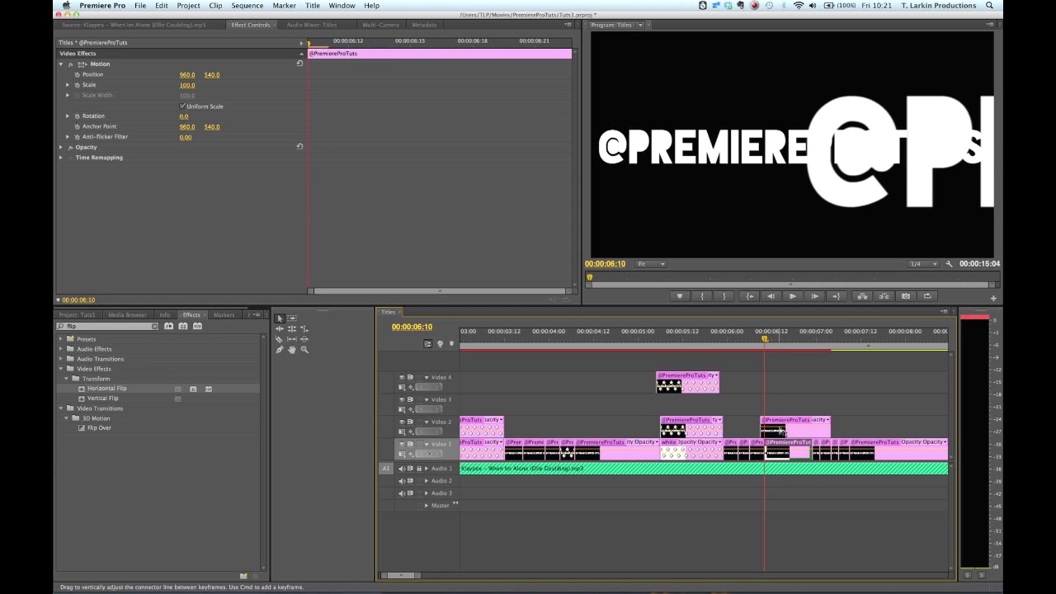
click(782, 429)
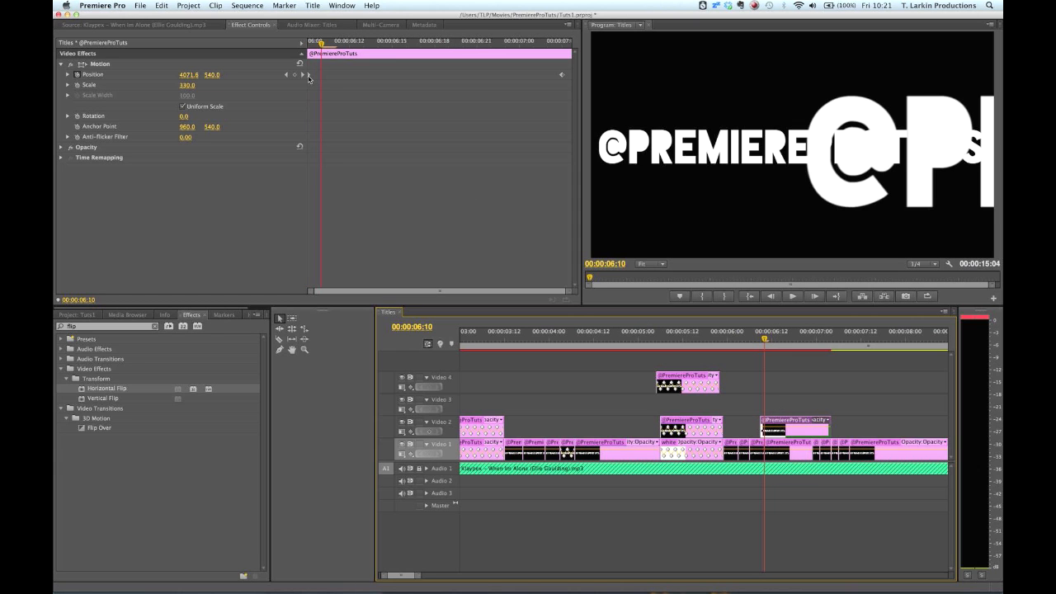
drag(310, 76, 322, 80)
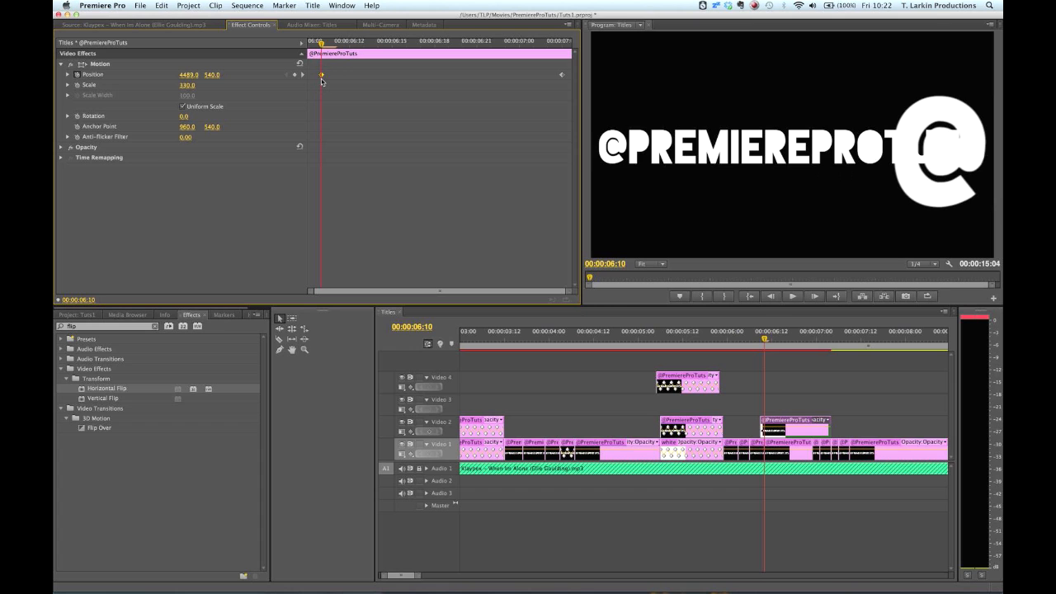
key(space)
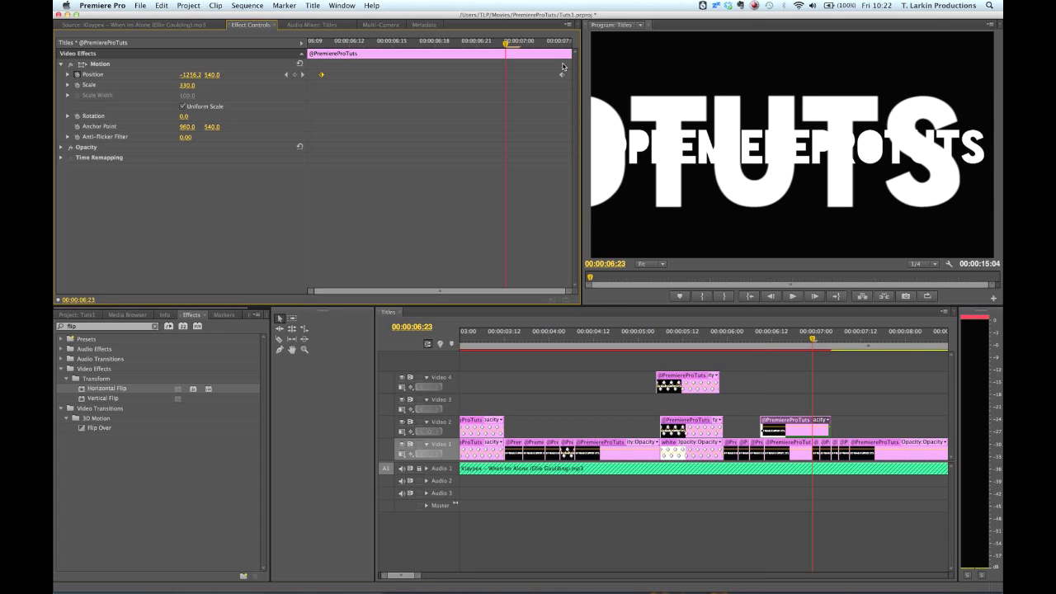
drag(563, 76, 507, 79)
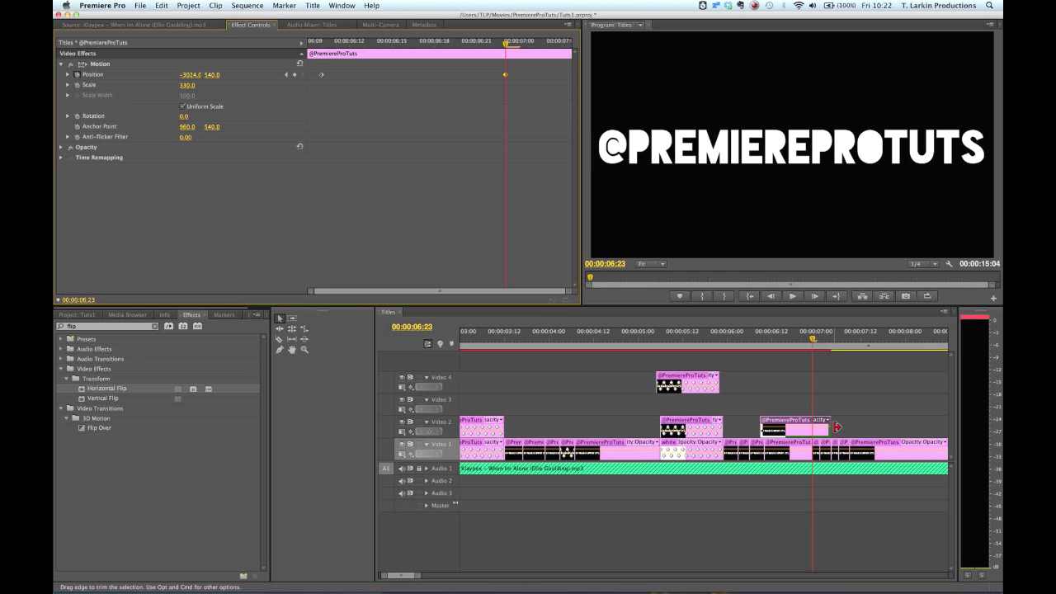
Step: Trim the Video 2 scrolling title to 00:00:06:10–00:00:06:23, replace the Video 1 title below with it, and play it back
drag(829, 425, 785, 455)
click(747, 339)
key(space)
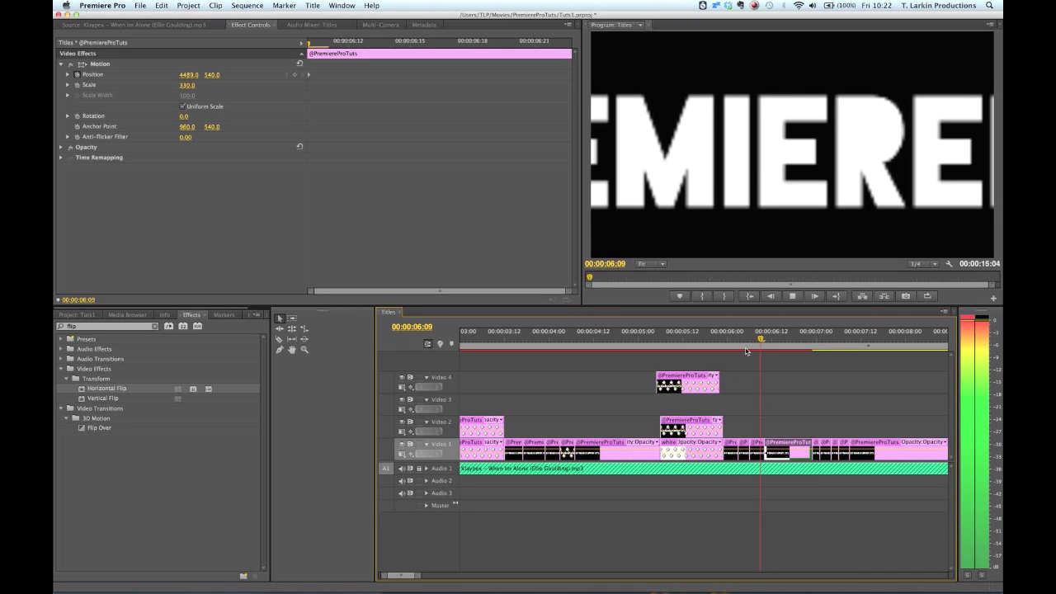
key(space)
Step: Apply the Mosaic effect to the four short title clips on Video 1 starting at 00:00:06:23
mouse_move(809, 340)
mouse_down()
mouse_move(859, 346)
mouse_move(814, 353)
mouse_up()
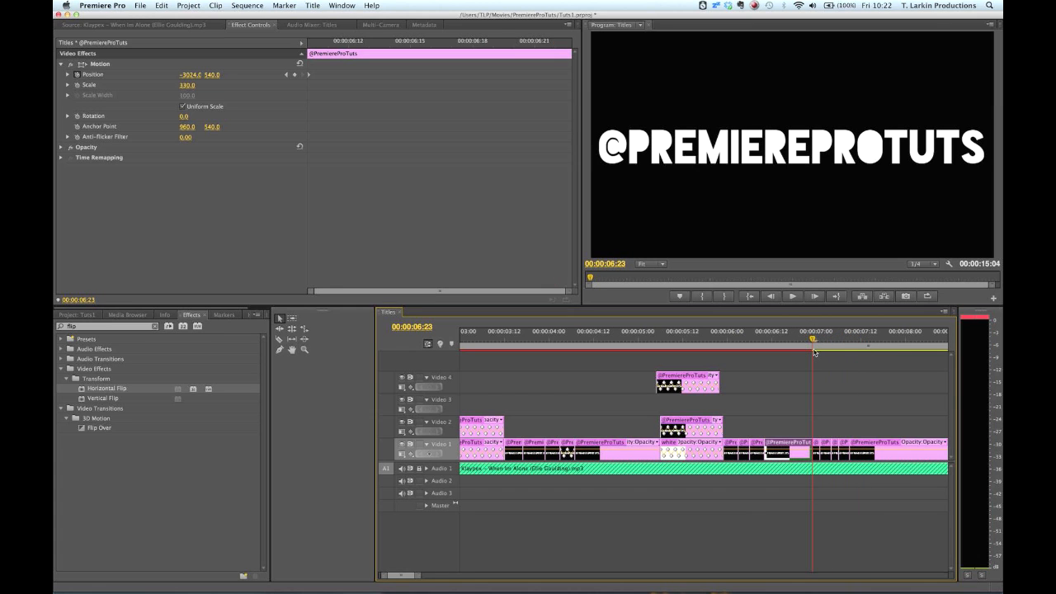
click(839, 430)
key(=)
key(=)
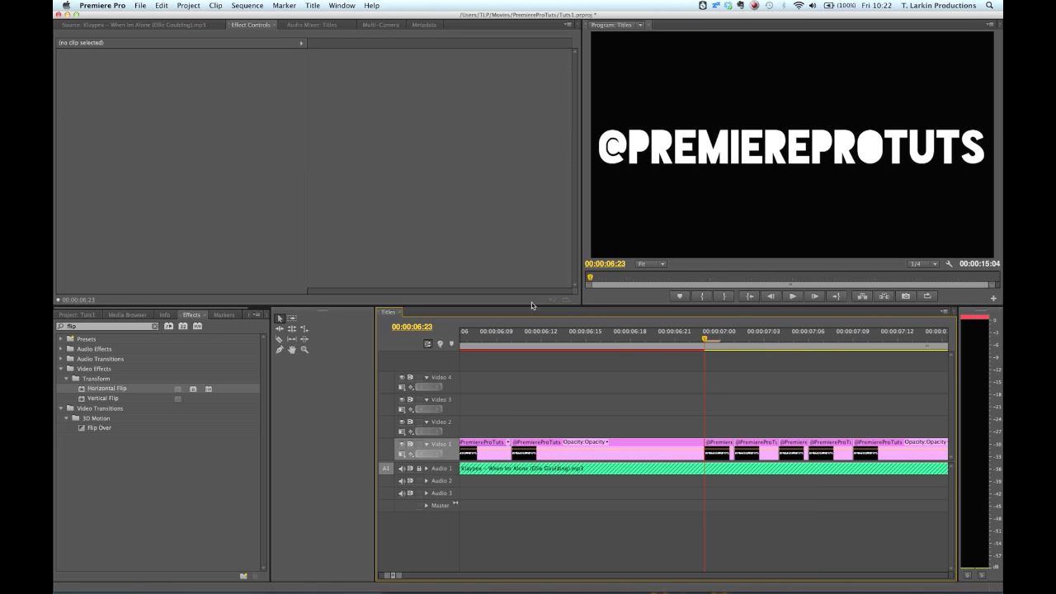
click(95, 330)
text(mosaic)
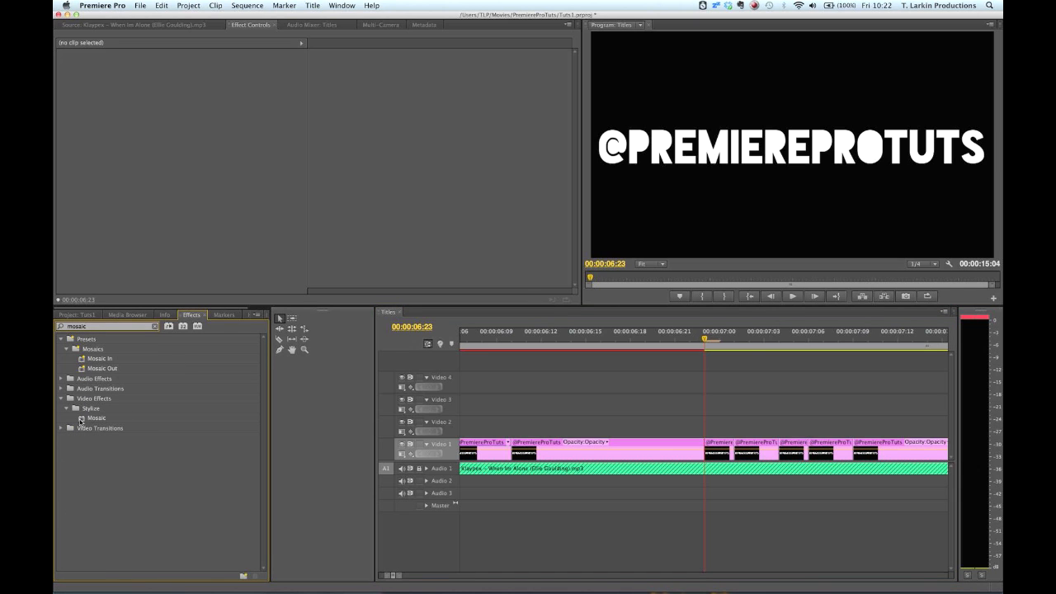
drag(81, 421, 724, 453)
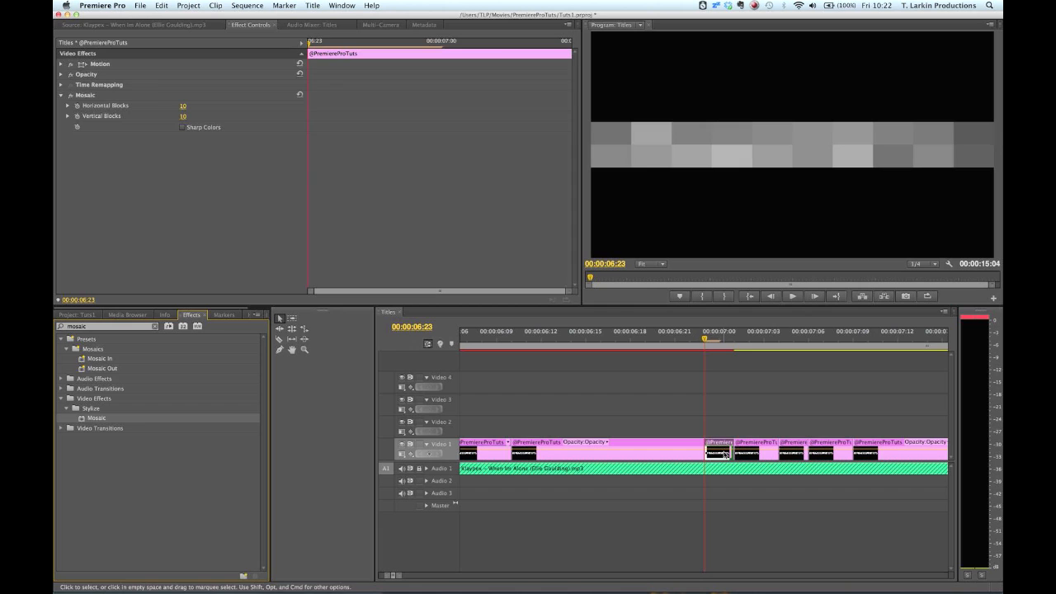
drag(115, 419, 761, 456)
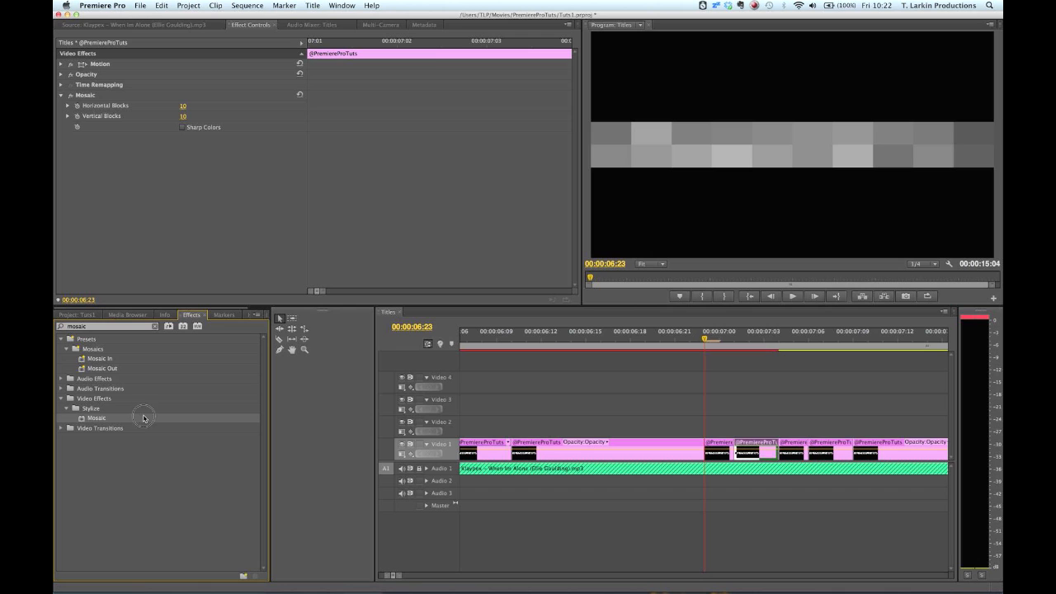
click(792, 452)
drag(140, 423, 846, 439)
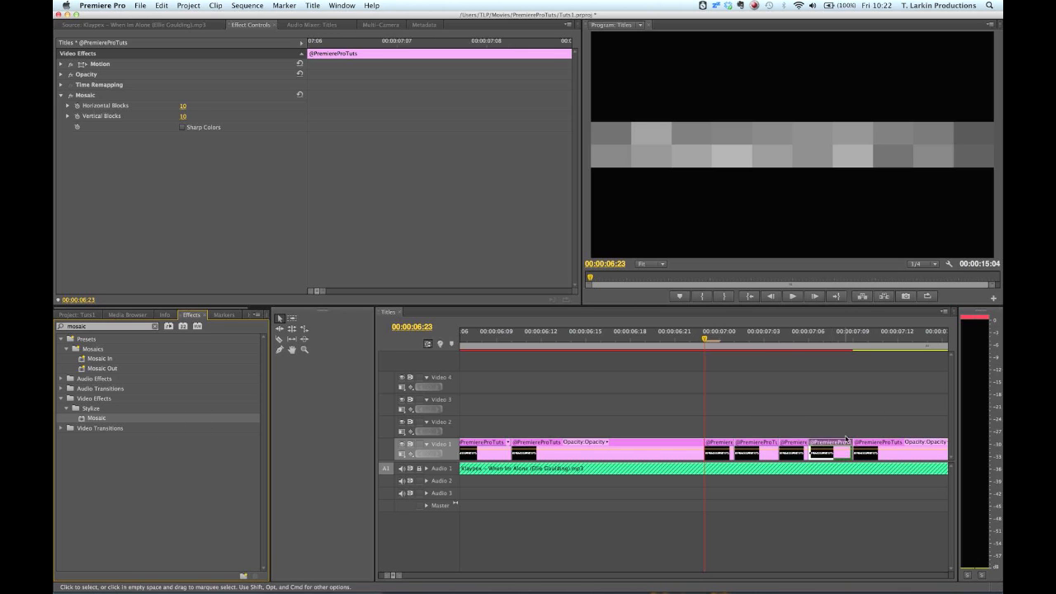
Step: Roll the cuts between the four mosaic clips to 00:00:07:02, 00:00:07:05 and 00:00:07:07
key(n)
drag(735, 449, 748, 448)
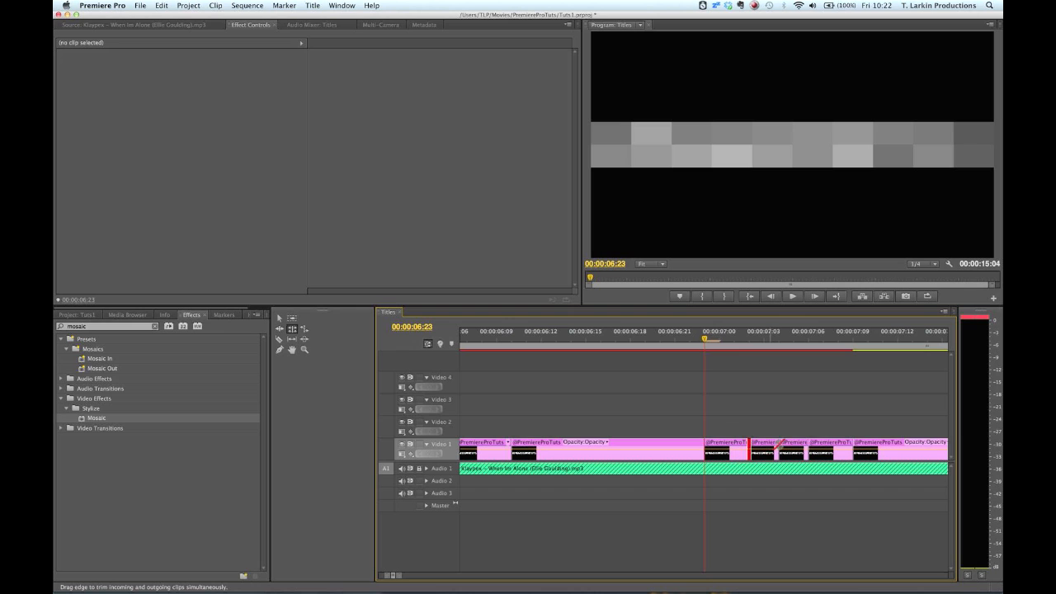
mouse_move(807, 442)
mouse_down()
mouse_move(820, 447)
mouse_move(783, 447)
mouse_move(790, 451)
mouse_up()
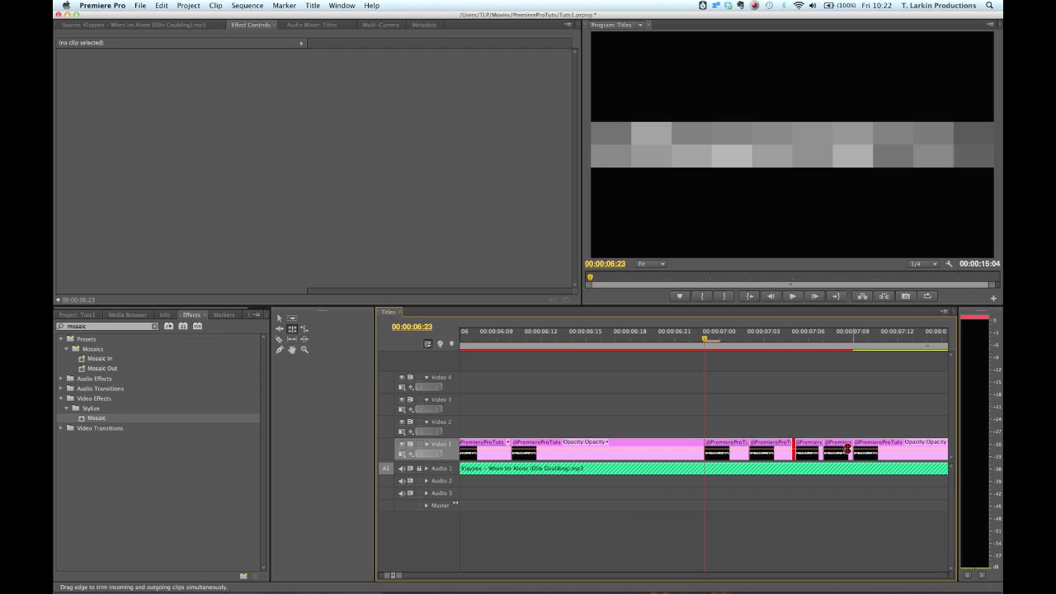
Step: Set the second mosaic clip's Mosaic effect to 24 horizontal and 26 vertical blocks
click(771, 450)
key(v)
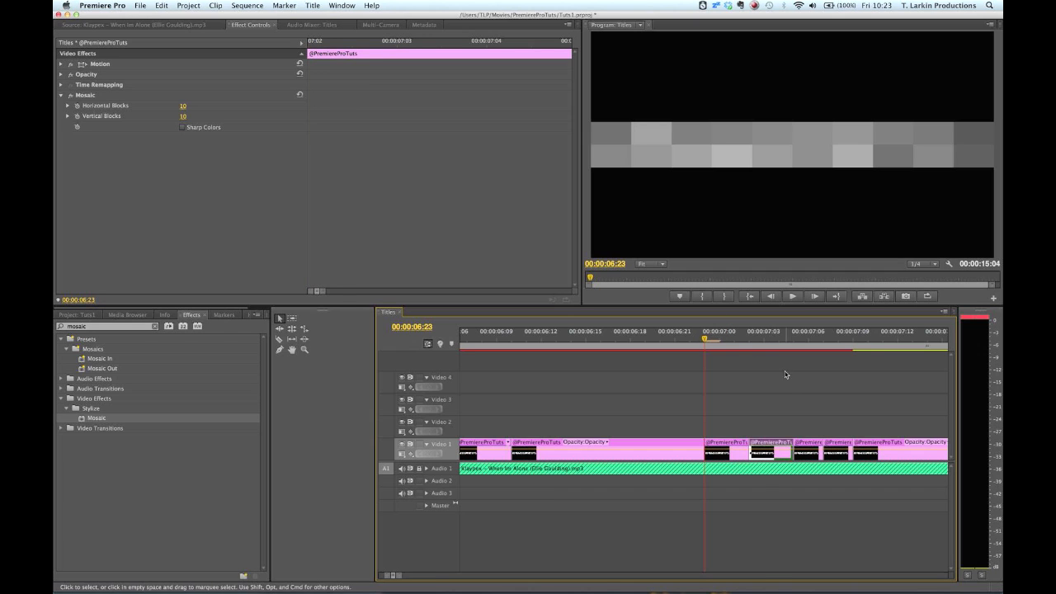
click(767, 338)
mouse_move(184, 120)
mouse_down()
mouse_move(198, 120)
mouse_move(197, 107)
mouse_up()
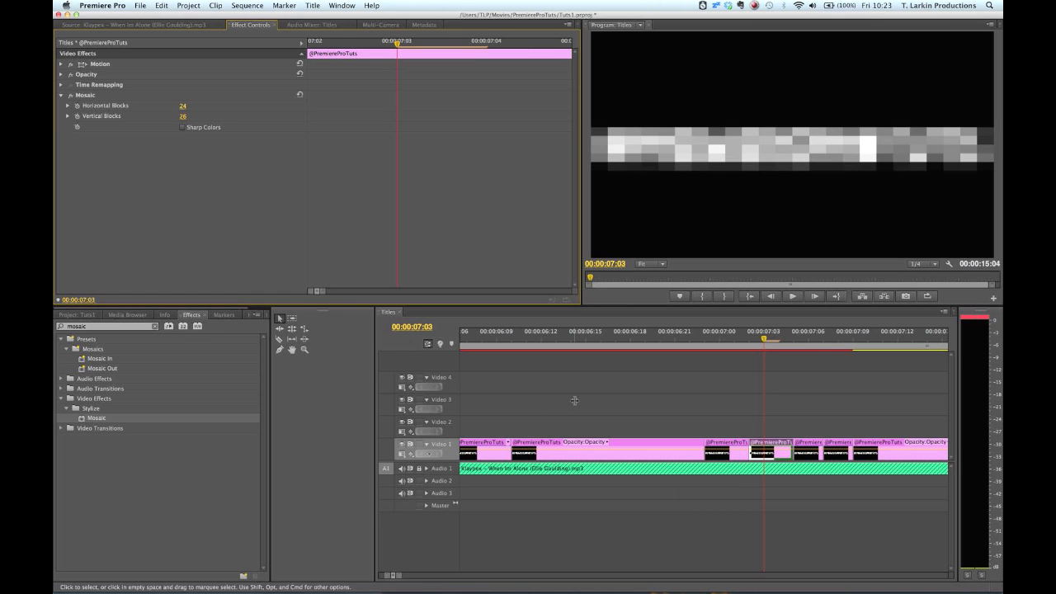
Step: Set the third mosaic clip's Mosaic effect to 3 horizontal and 335 vertical blocks
click(800, 345)
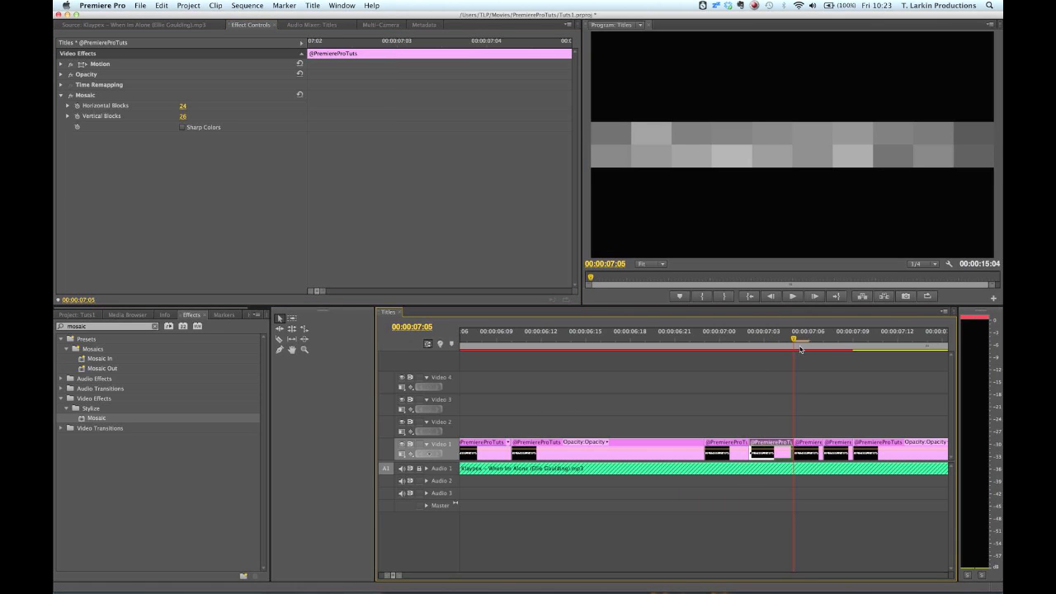
click(815, 447)
click(809, 347)
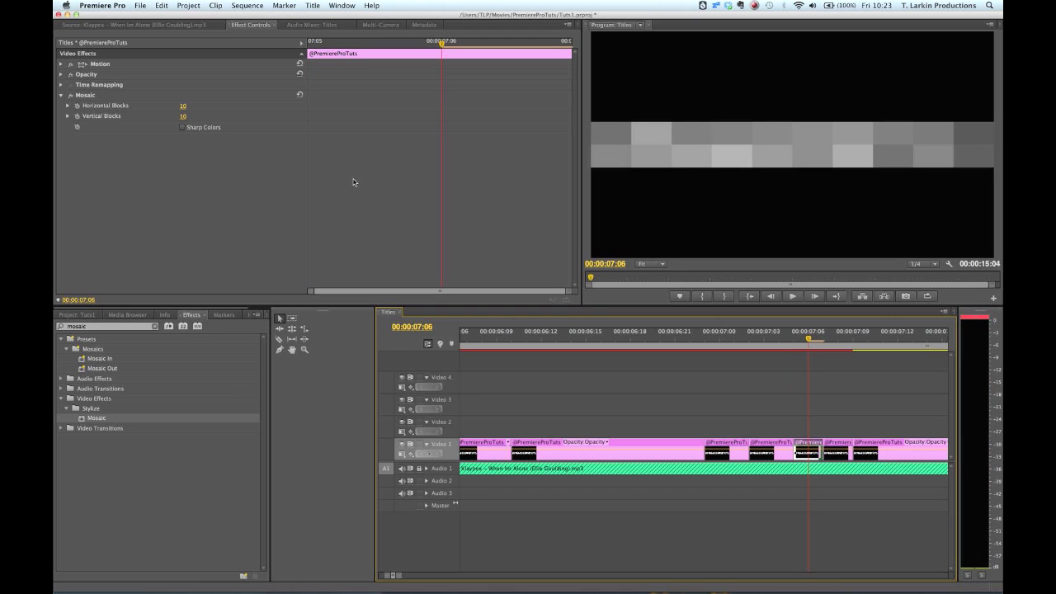
mouse_move(183, 117)
mouse_down()
mouse_move(223, 106)
mouse_move(175, 106)
mouse_move(193, 106)
mouse_move(192, 118)
mouse_up()
Step: Set the fourth mosaic clip's Mosaic effect to 110 horizontal and 110 vertical blocks
click(837, 337)
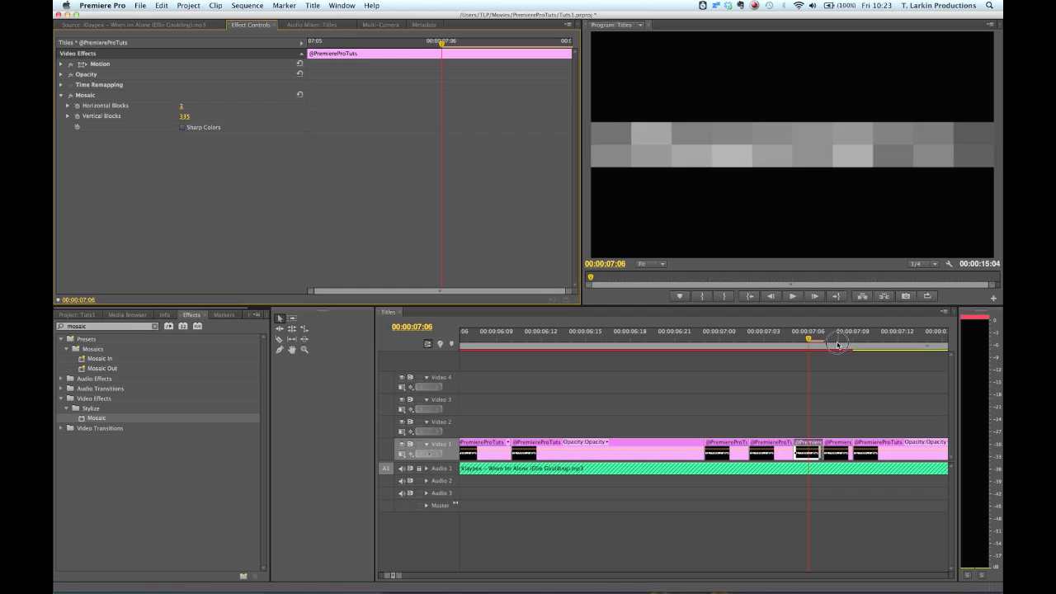
click(834, 453)
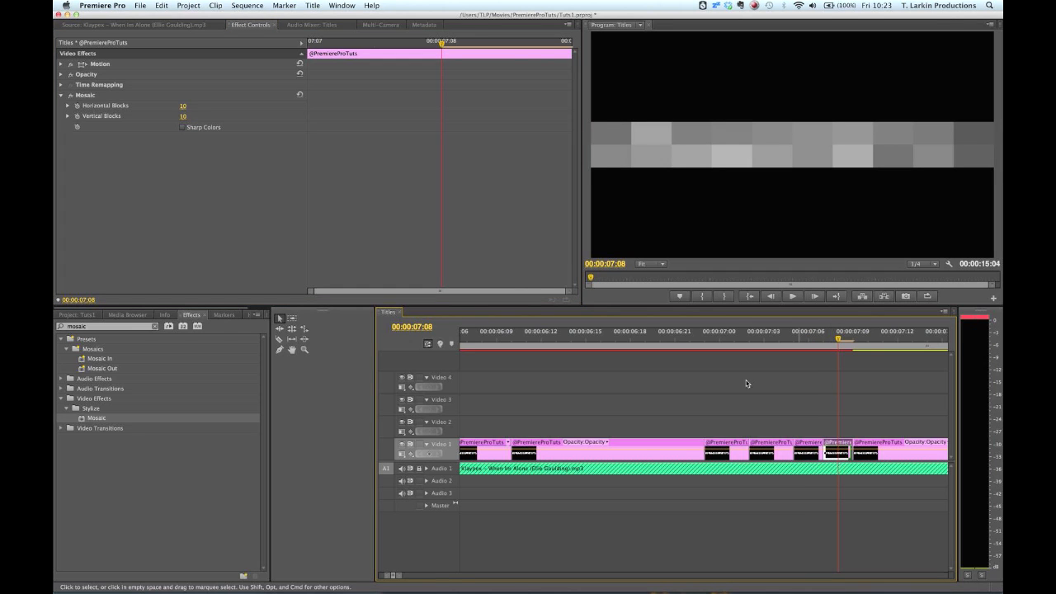
drag(183, 116, 267, 116)
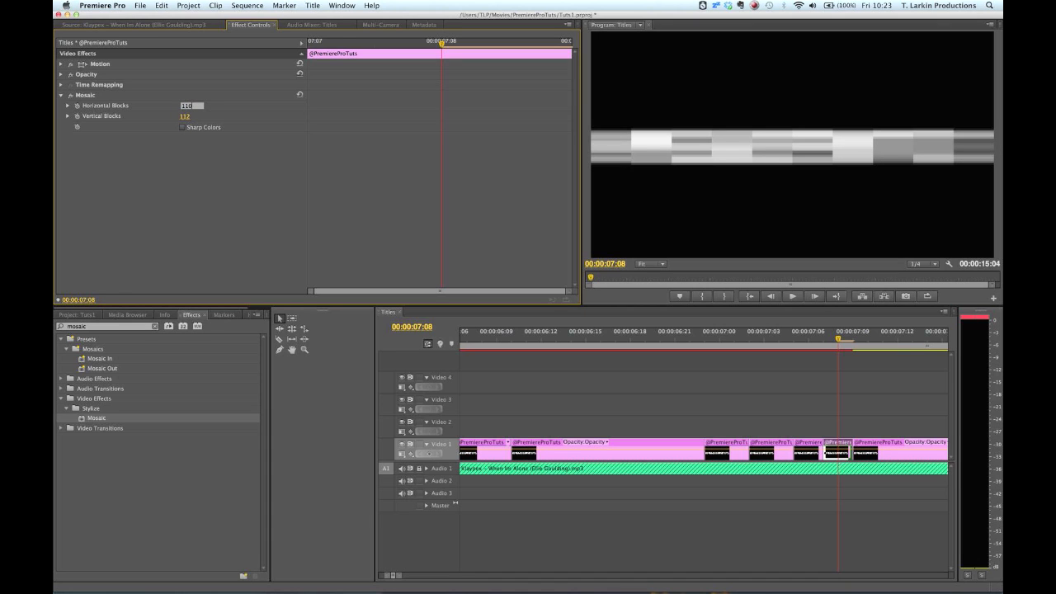
key(Return)
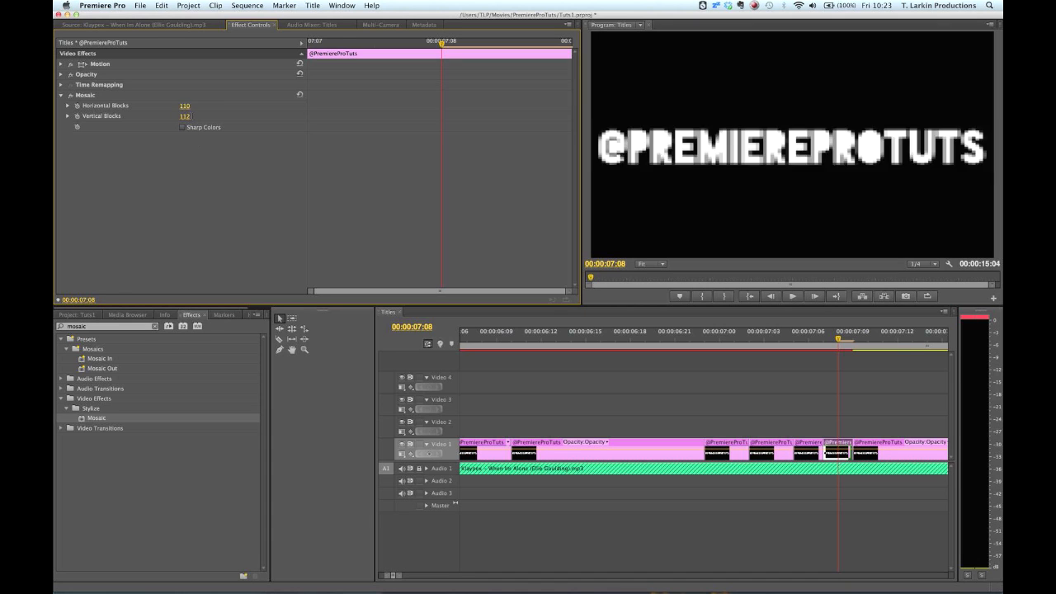
click(201, 234)
Step: Play back the mosaic section and the title sequence from its start to check the timing against the music
drag(711, 347, 707, 372)
key(space)
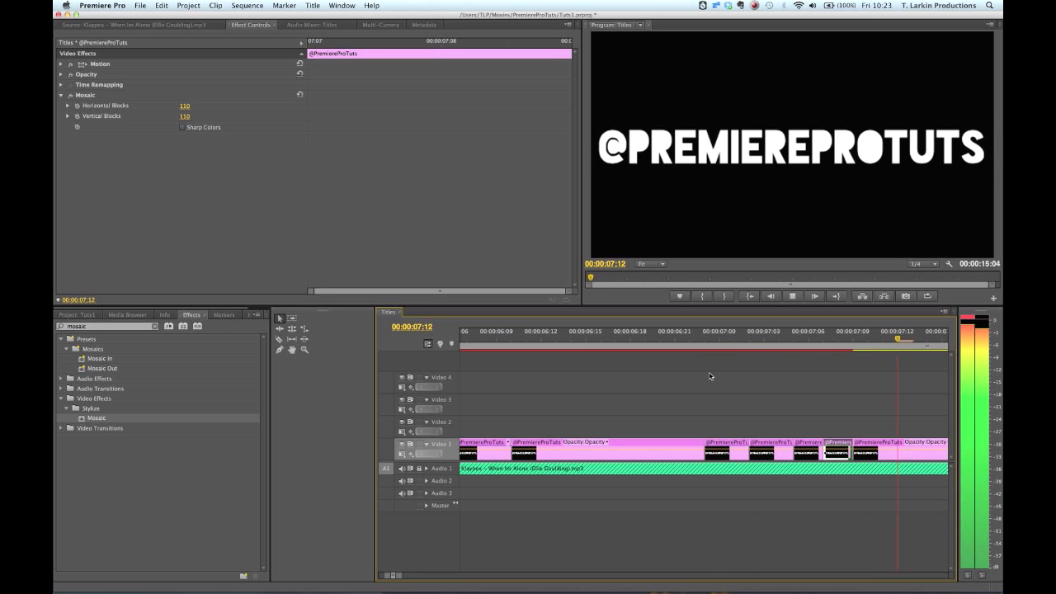
key(space)
key(minus)
key(minus)
key(minus)
key(minus)
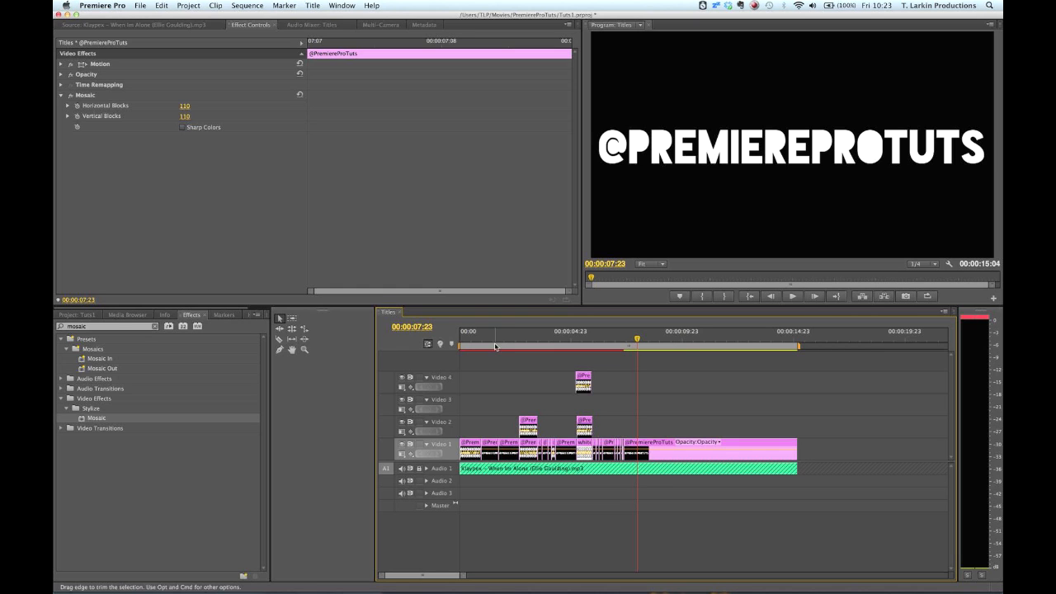
key(Home)
key(space)
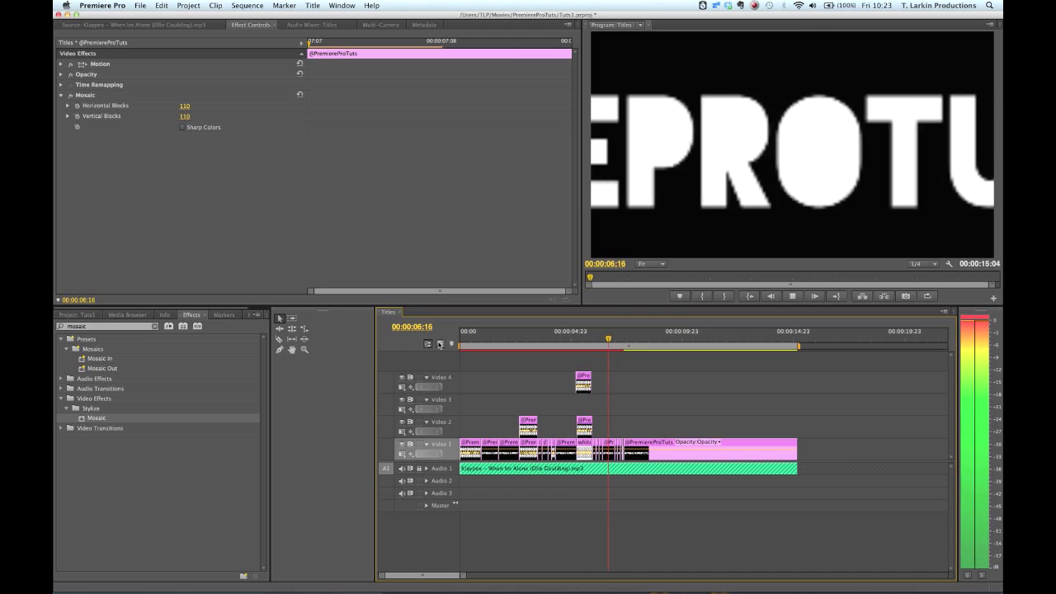
key(space)
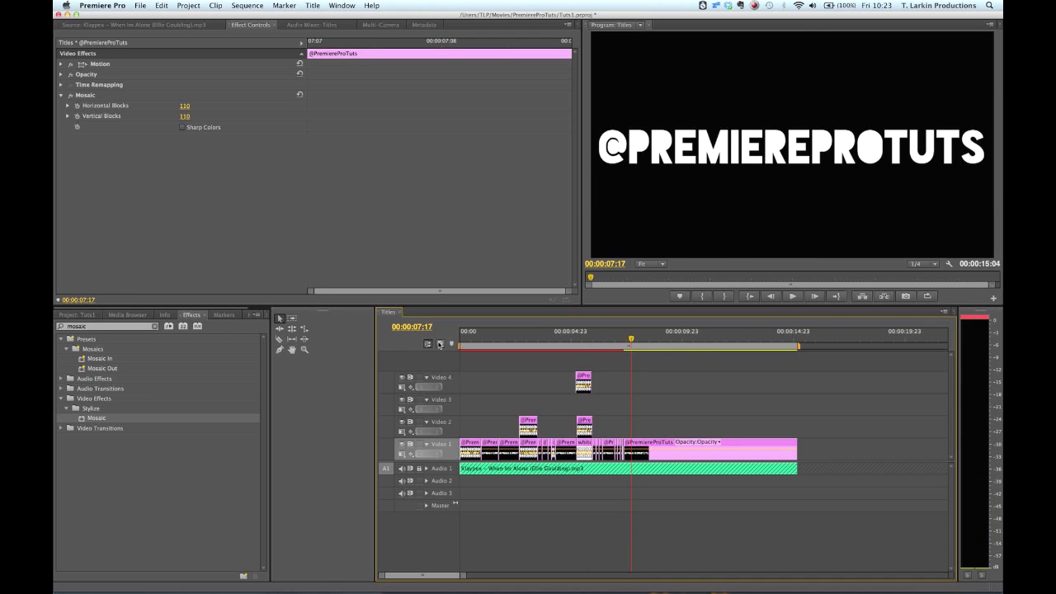
Step: Apply the Tint effect to the first mosaic clip, at 00:00:06:23 on Video 1
key(equal)
key(equal)
key(equal)
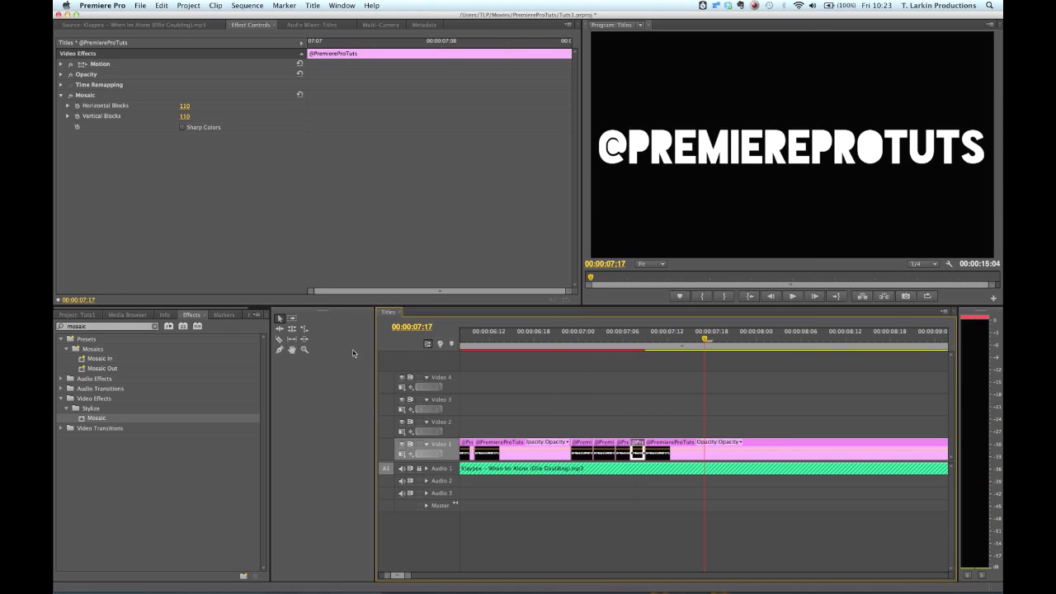
drag(575, 339, 606, 347)
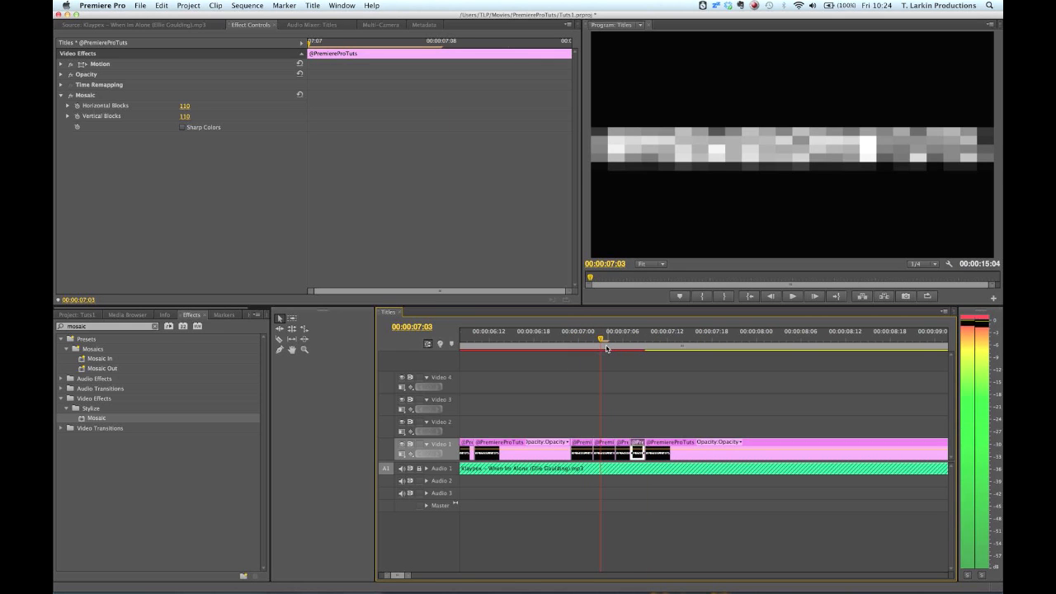
click(582, 446)
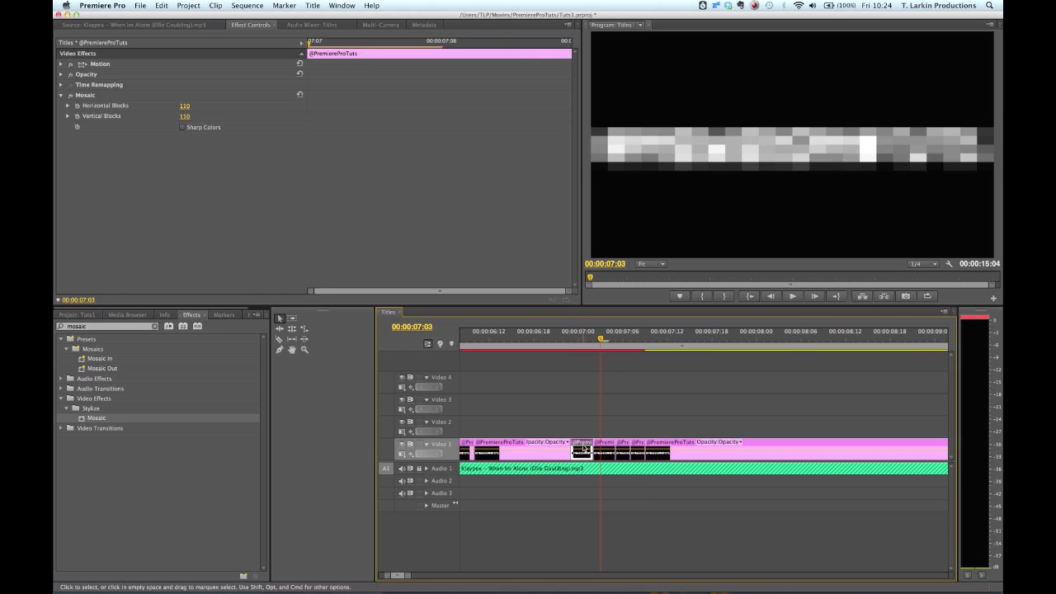
click(581, 345)
double_click(95, 326)
text(tint)
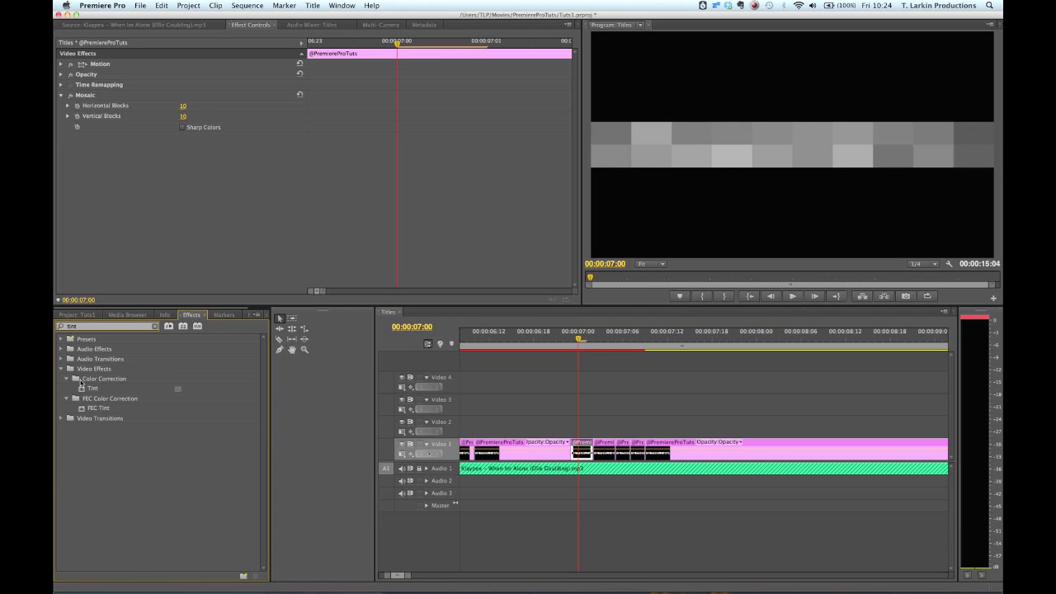
drag(87, 389, 582, 448)
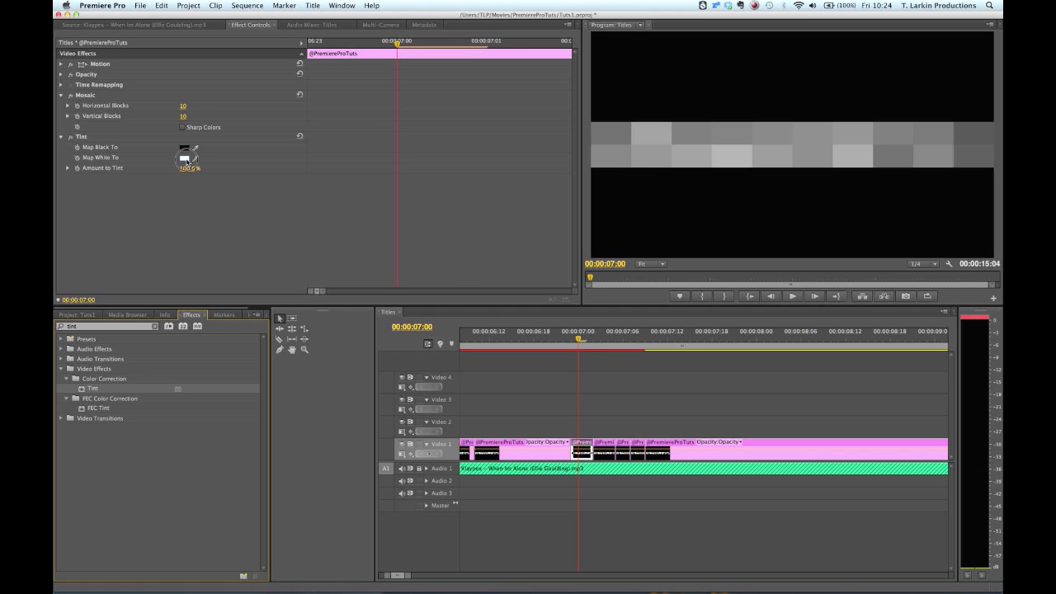
Step: Set the first mosaic clip's Tint Map White To colour to purple 5205DF
click(184, 158)
click(547, 237)
click(528, 253)
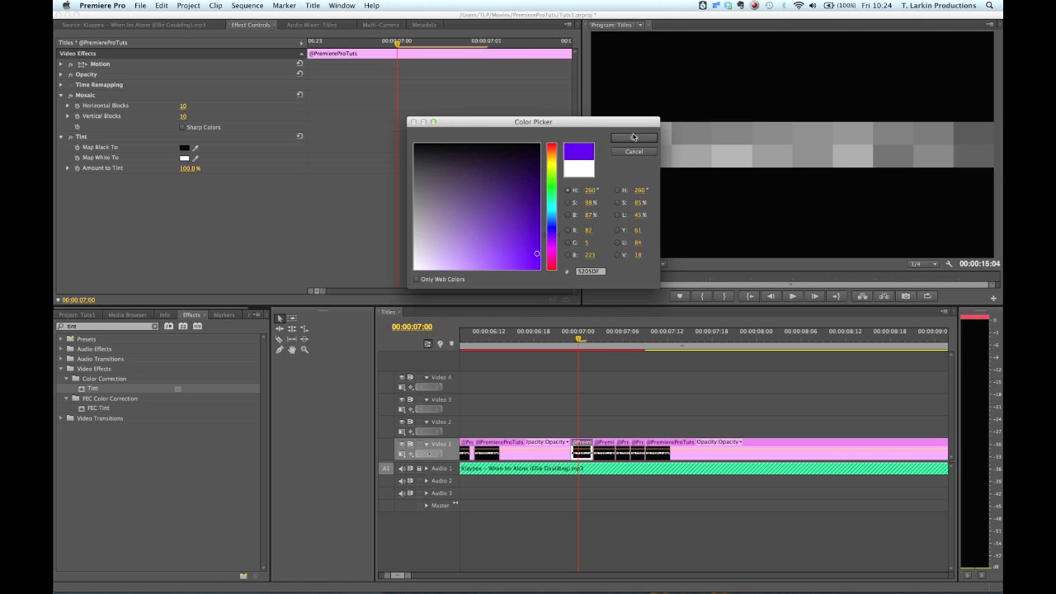
click(633, 137)
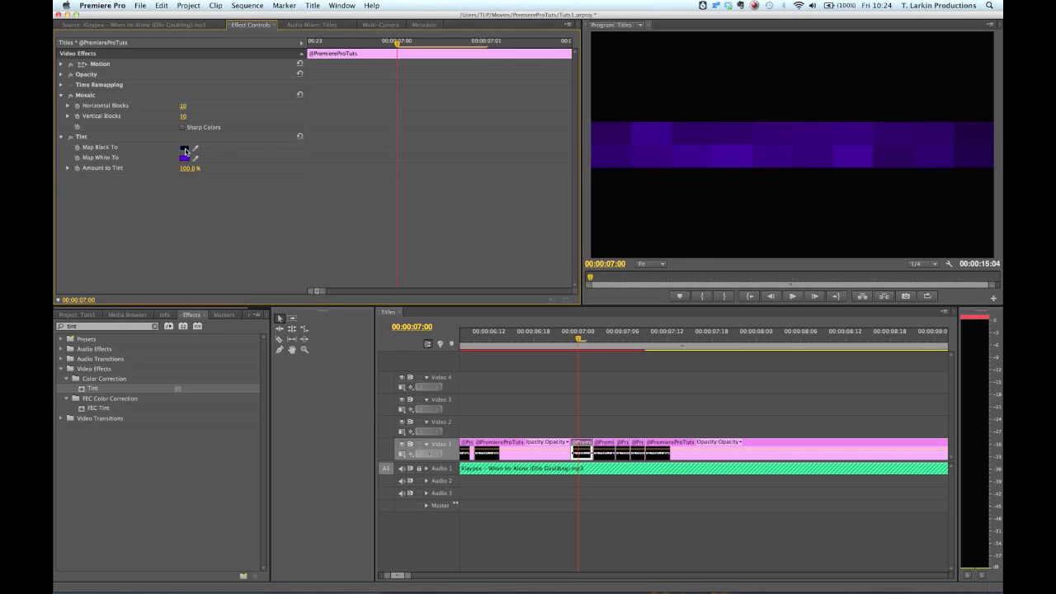
Step: Set the first mosaic clip's Tint Map Black To colour to bright green
click(185, 150)
click(556, 196)
drag(524, 221, 546, 264)
click(644, 137)
click(184, 158)
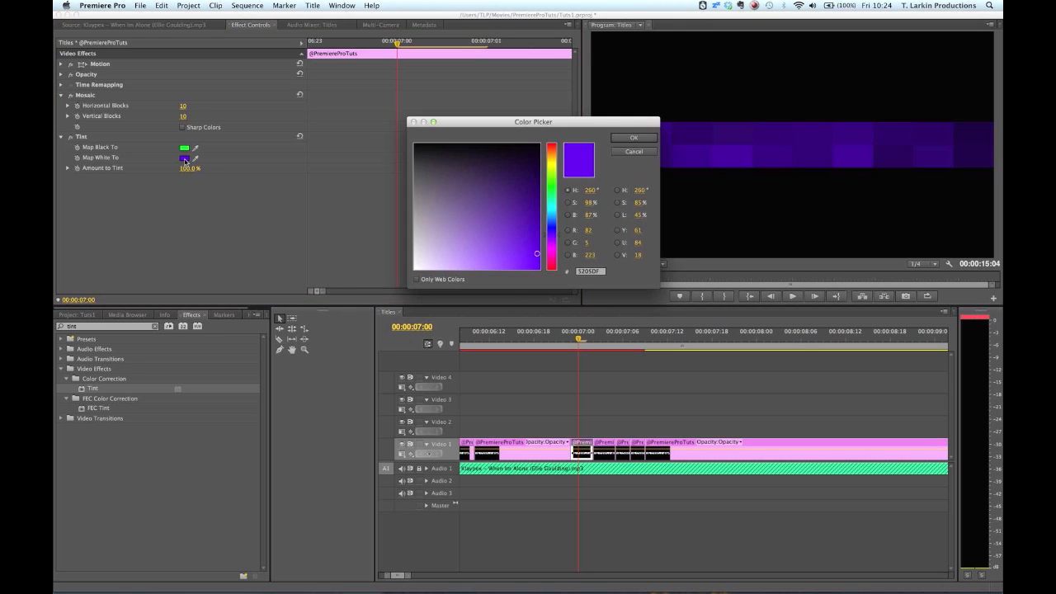
click(553, 196)
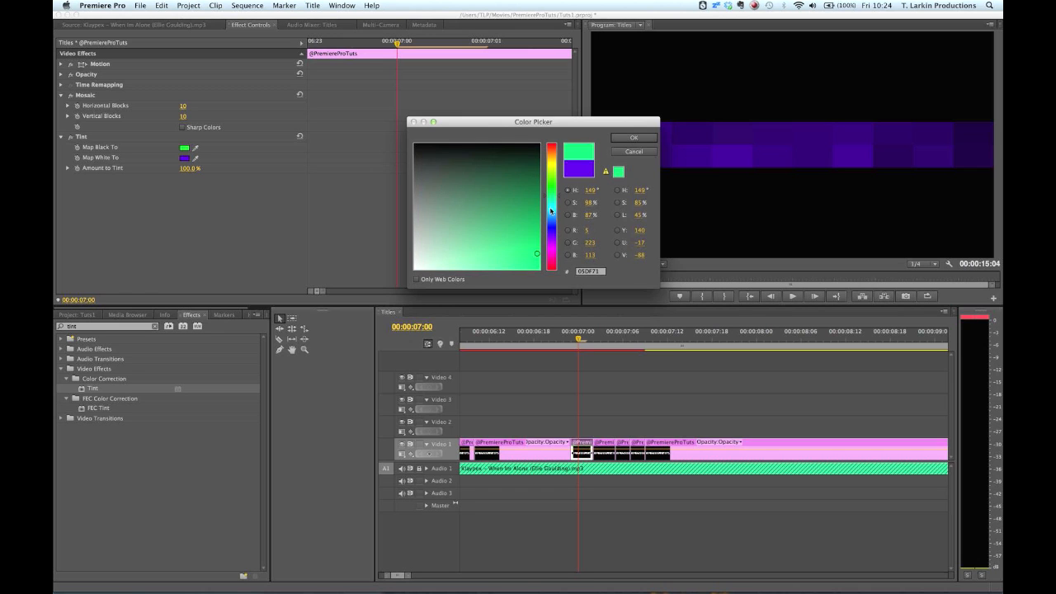
click(630, 152)
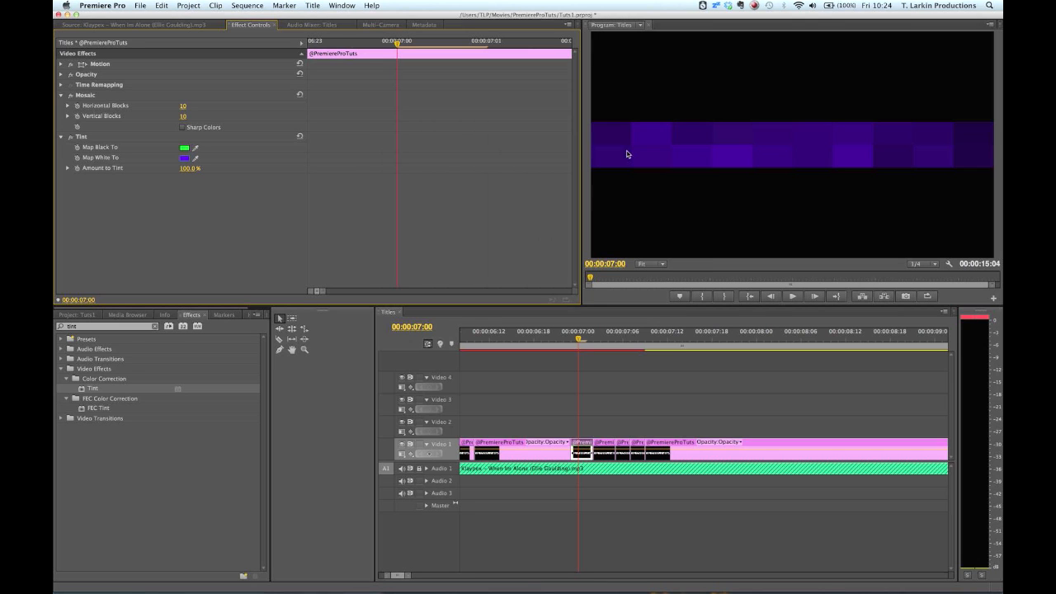
Step: Turn on Sharp Colors in the first mosaic clip's Mosaic effect
click(599, 339)
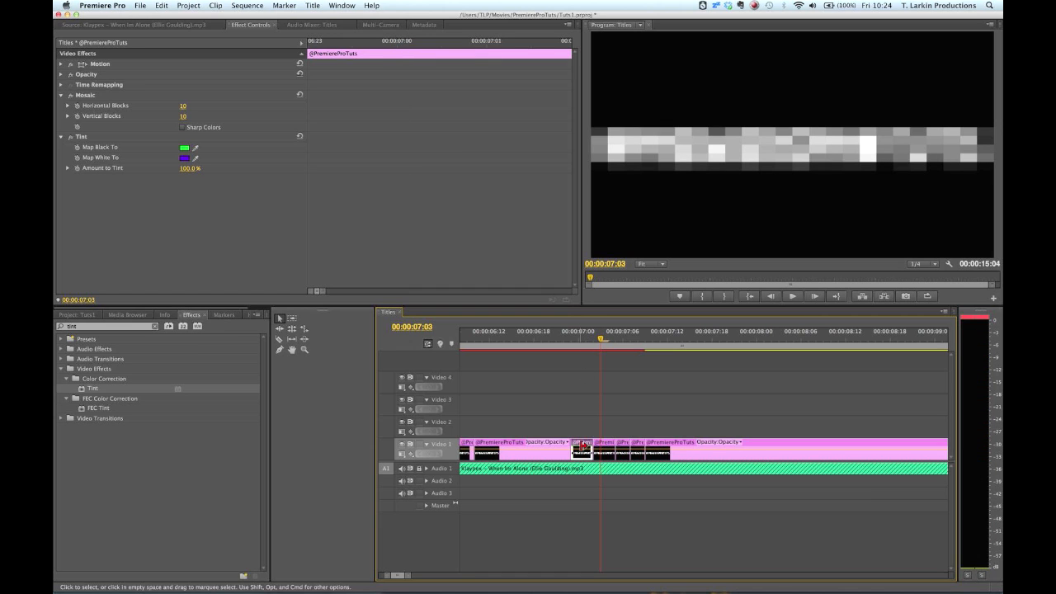
click(183, 127)
Step: Apply the Tint effect to the second mosaic clip, at 00:00:07:04 on Video 1
mouse_move(596, 339)
mouse_down()
mouse_move(571, 339)
mouse_move(608, 339)
mouse_up()
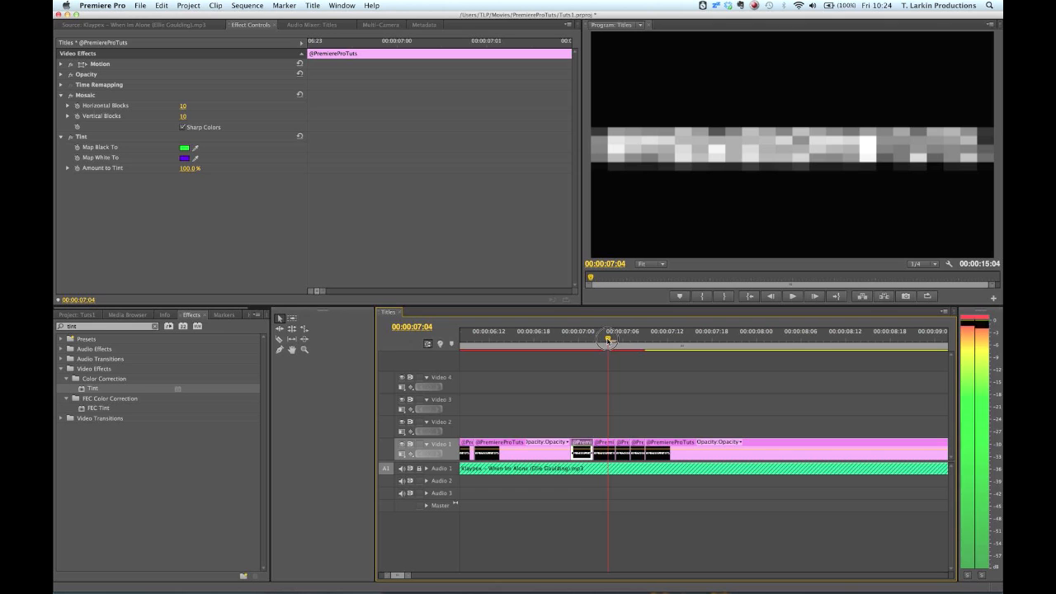
click(605, 449)
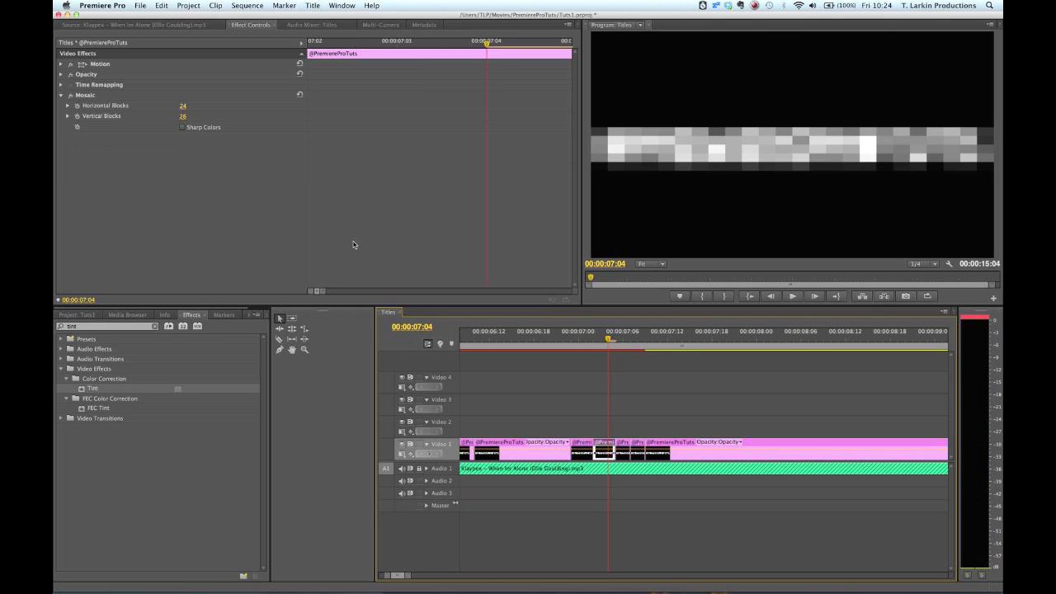
drag(110, 389, 604, 452)
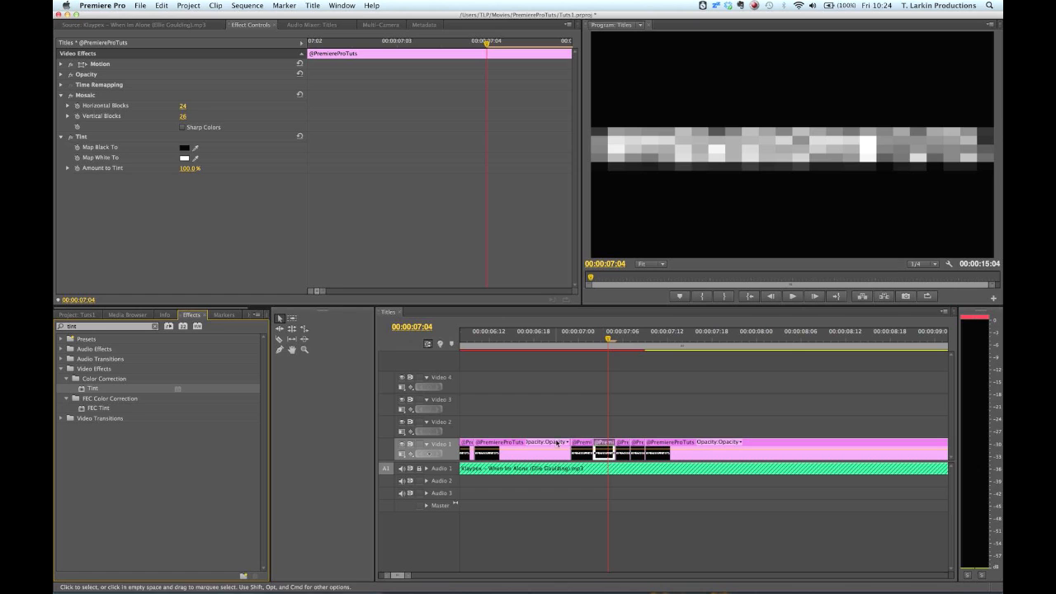
Step: Set the second mosaic clip's Tint Map White To colour to green 48FF00
click(184, 158)
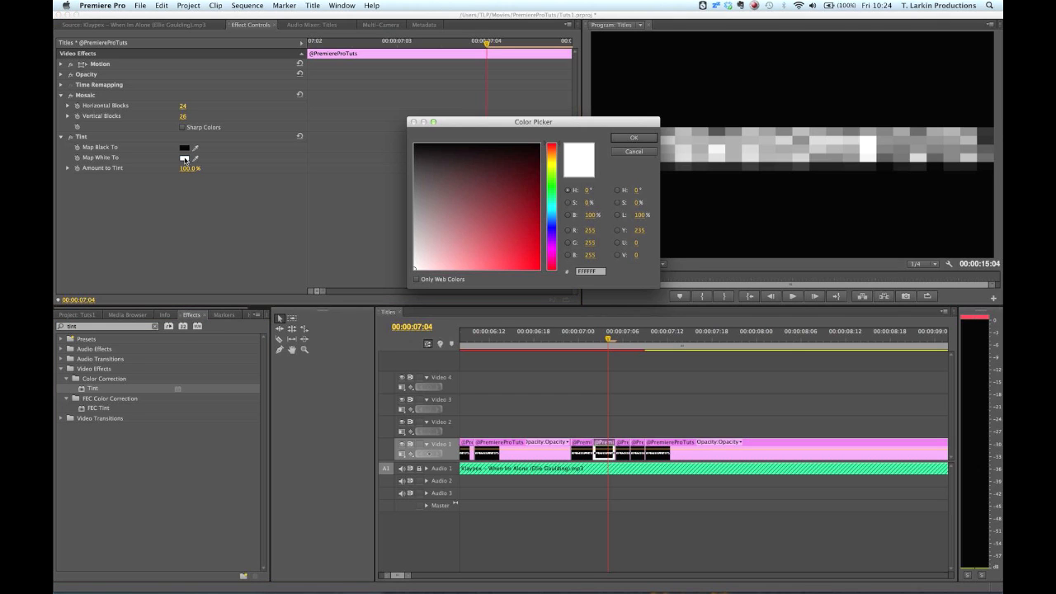
click(554, 198)
drag(554, 198, 548, 180)
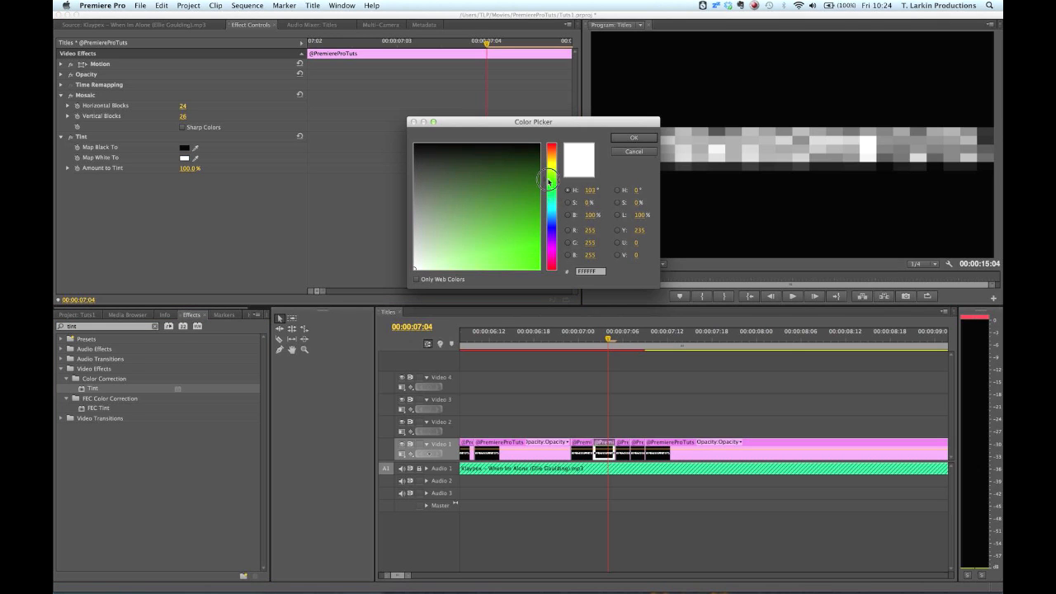
click(525, 259)
drag(550, 268, 592, 302)
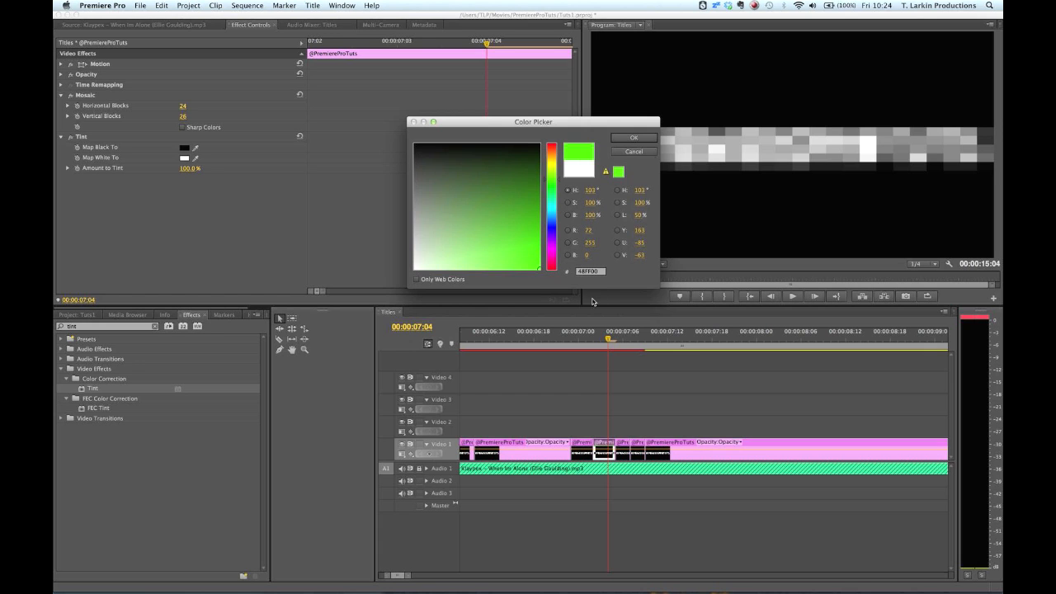
click(634, 138)
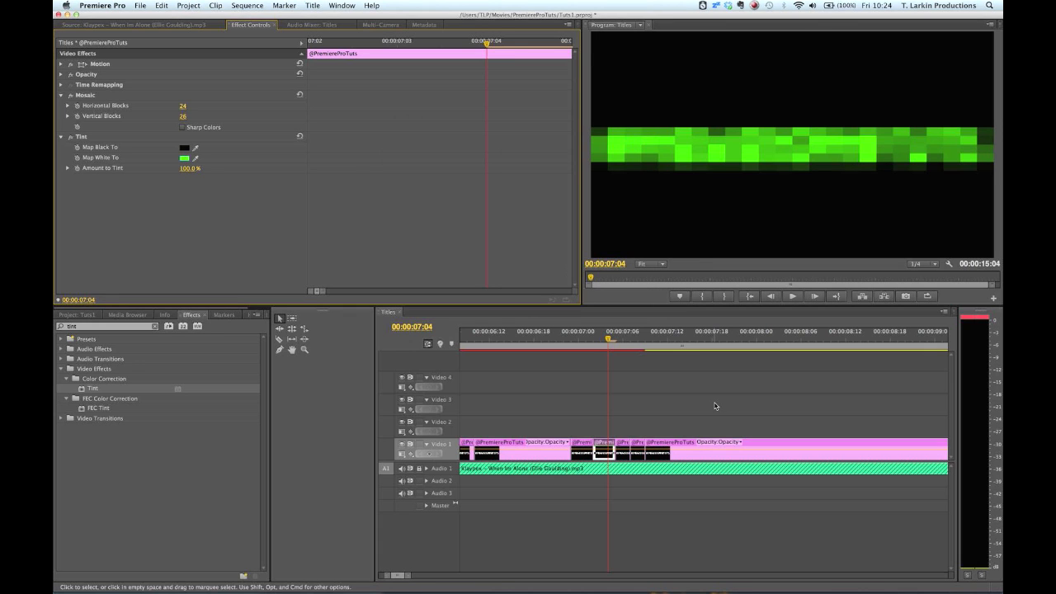
Step: Apply the Tint effect to the third mosaic clip, at 00:00:07:06, with Map White To set to red
click(622, 340)
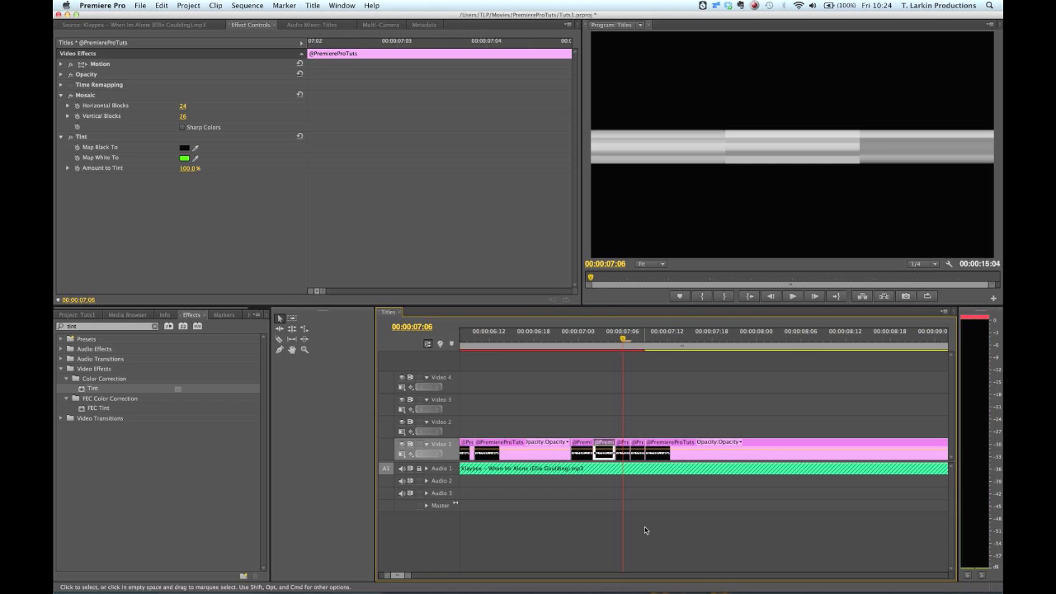
click(624, 451)
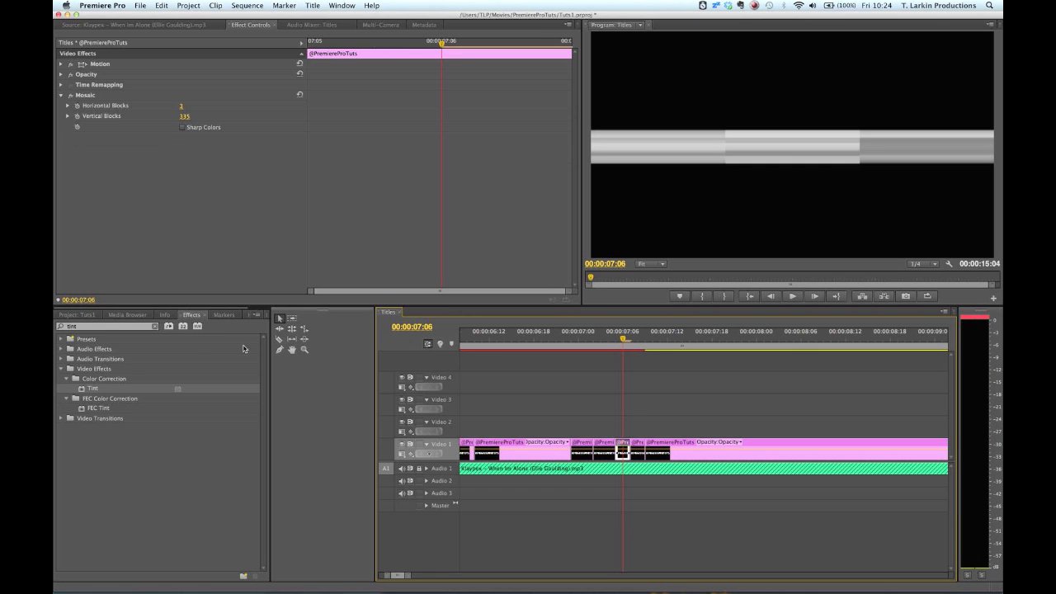
double_click(88, 389)
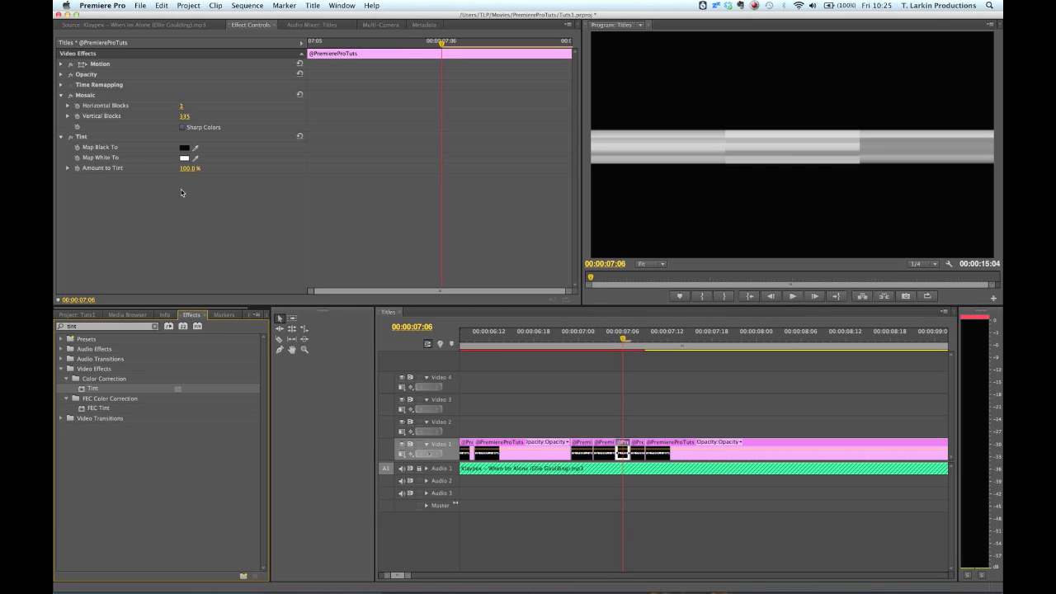
click(184, 157)
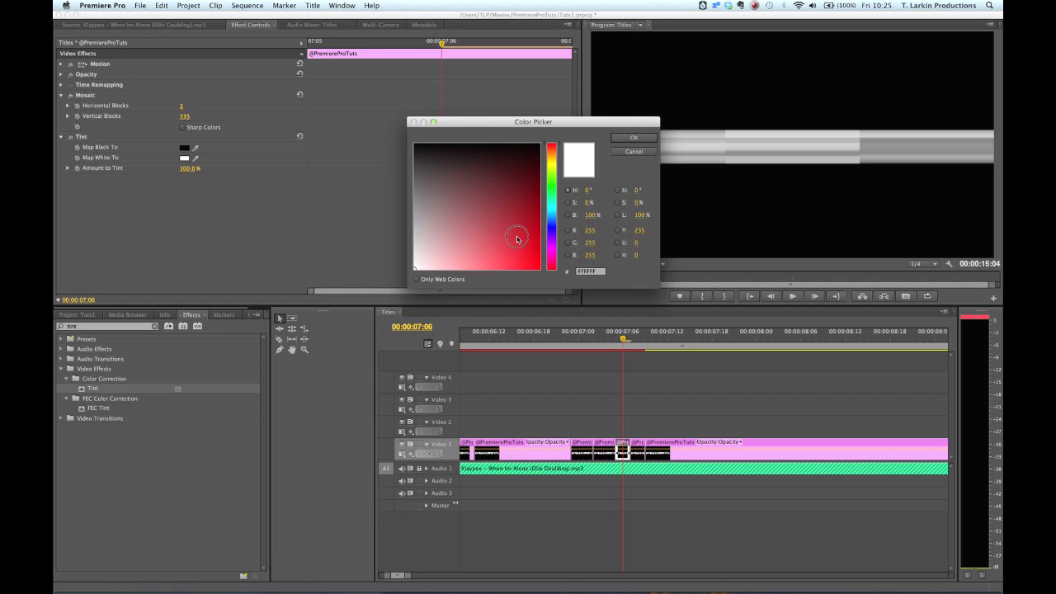
drag(518, 236, 588, 351)
click(642, 143)
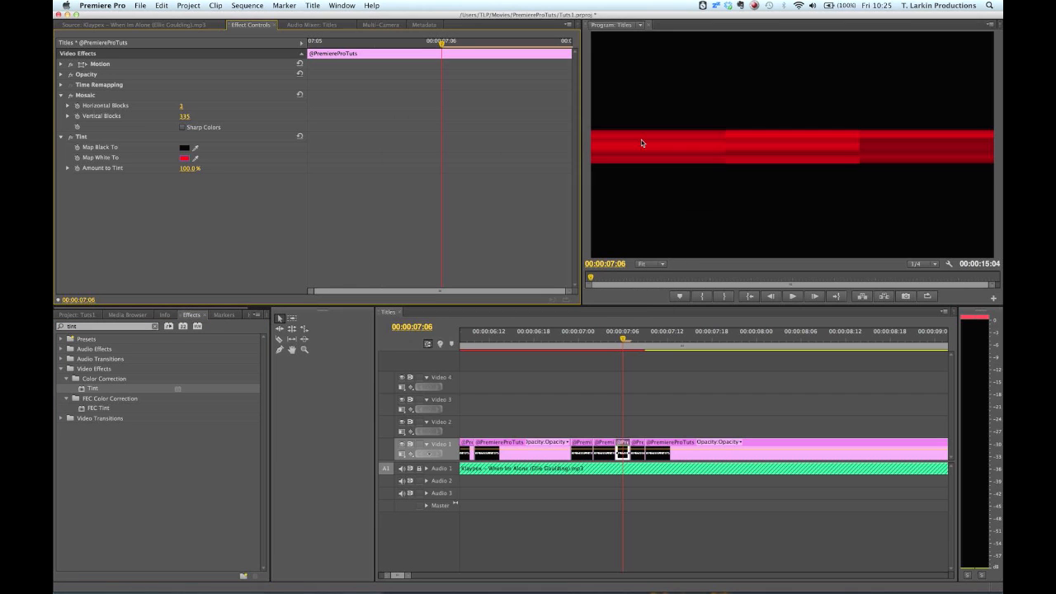
Step: Apply the Tint effect to the fourth mosaic clip, at 00:00:07:08, with Map White To set to cyan 00F0FF
click(639, 448)
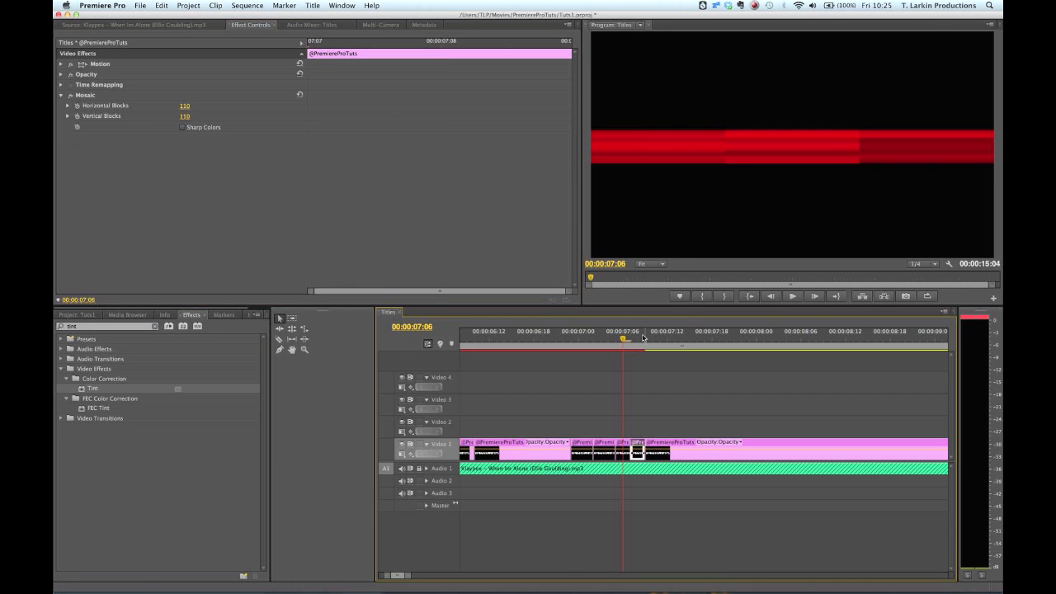
key(Right)
key(Right)
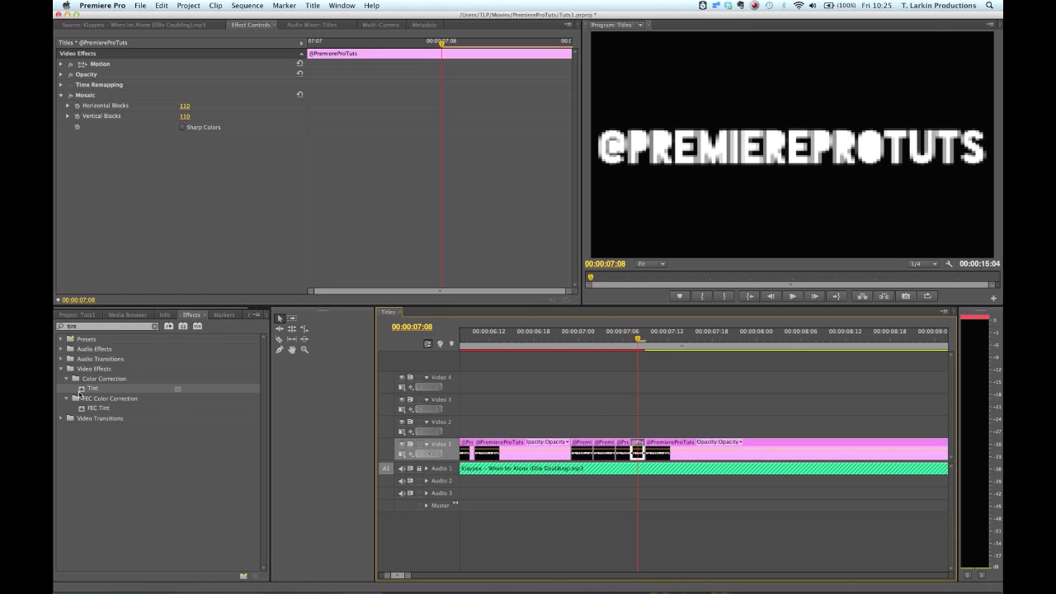
drag(81, 388, 168, 233)
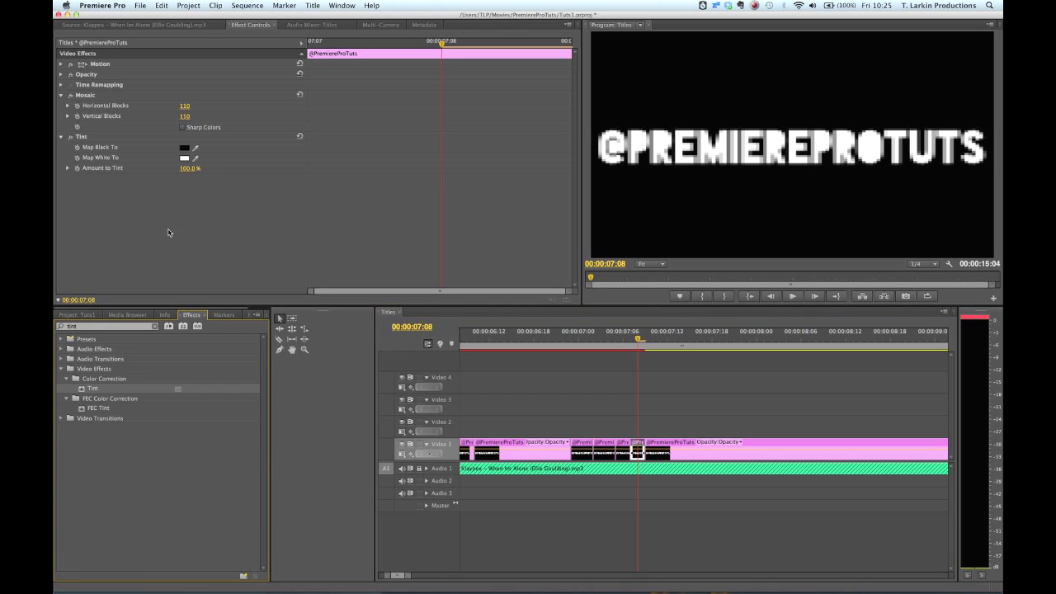
click(185, 158)
click(555, 210)
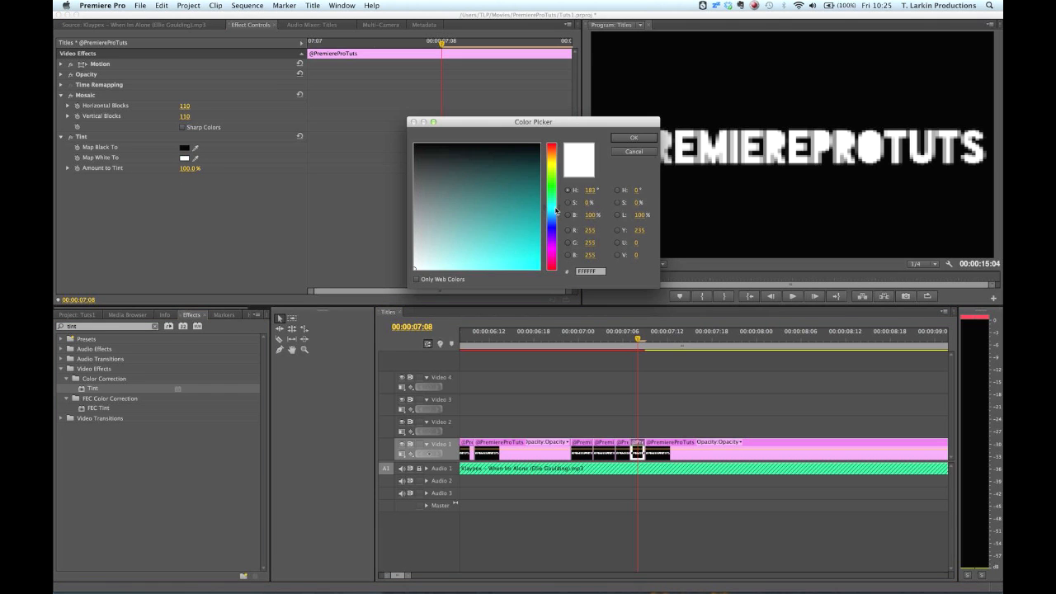
click(539, 268)
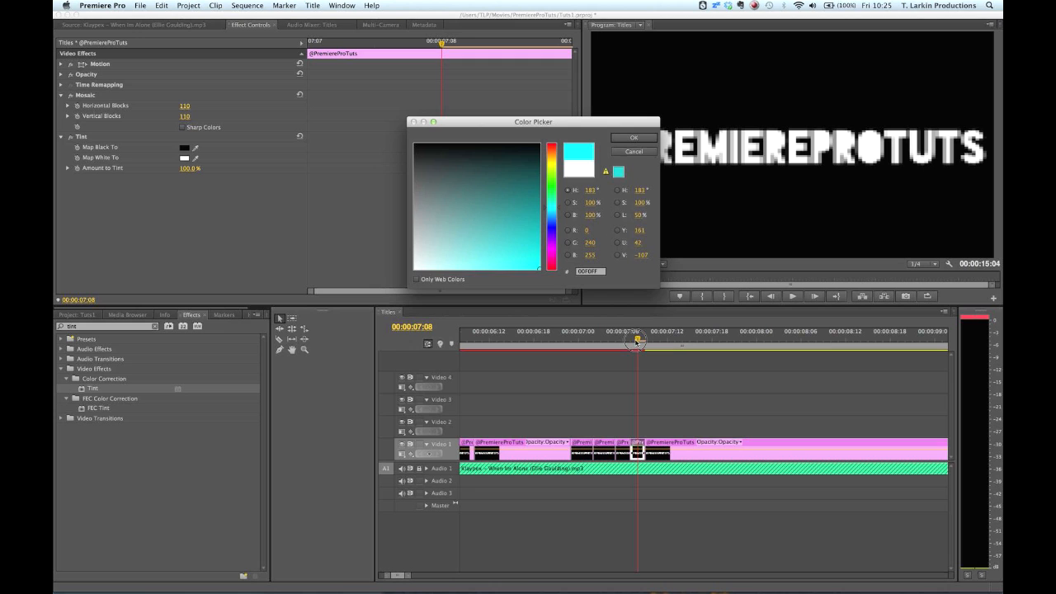
click(630, 138)
Step: Play back the tinted mosaic section from 00:00:06:23 to check the colours against the music
click(569, 345)
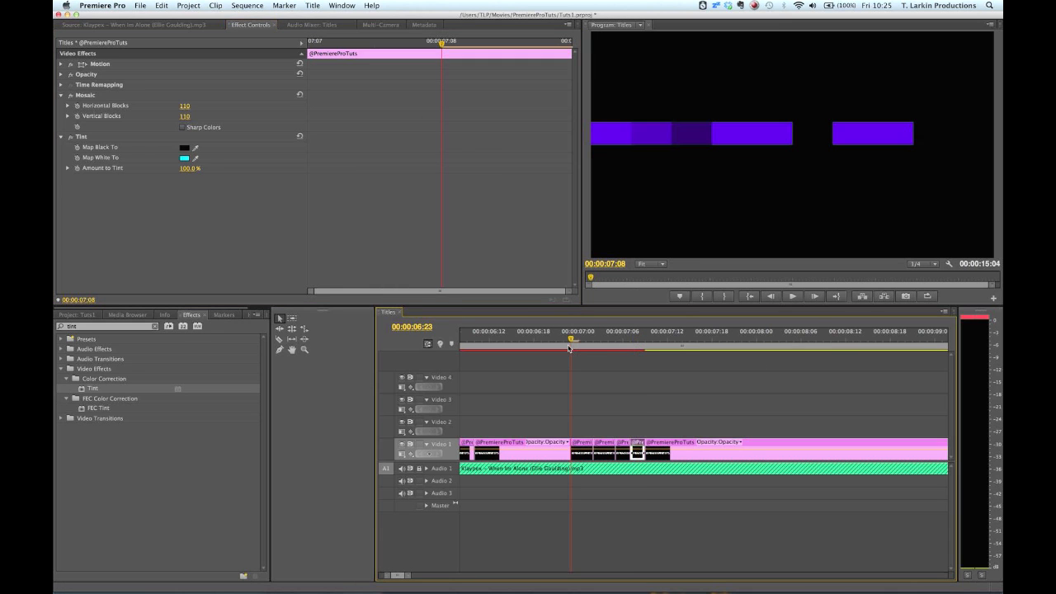
key(space)
drag(648, 340, 815, 293)
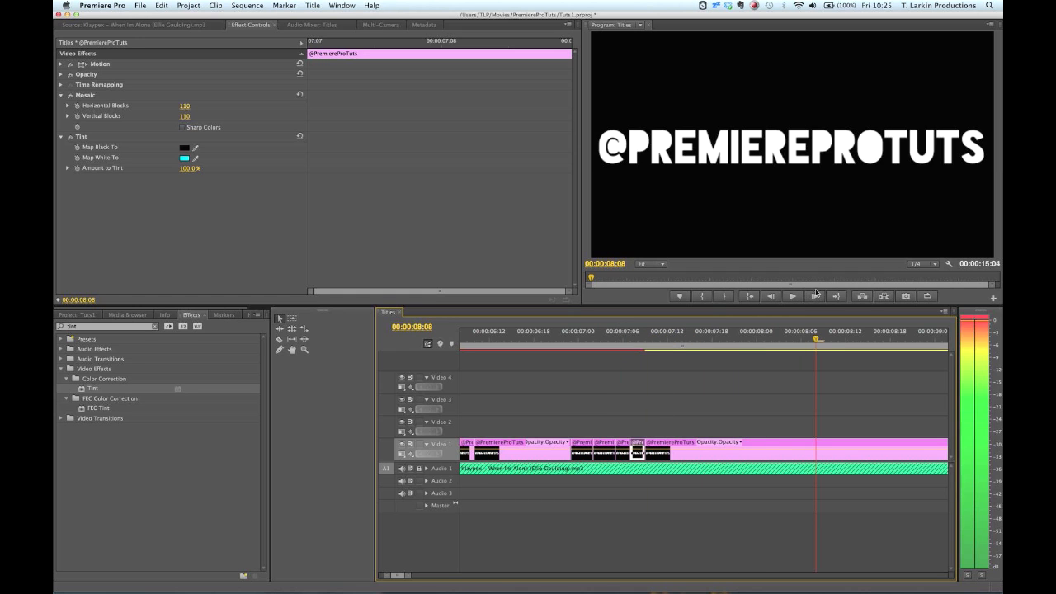
Step: Expand the Audio 1 track and add a volume keyframe to the music at about 00:00:08:15
click(426, 468)
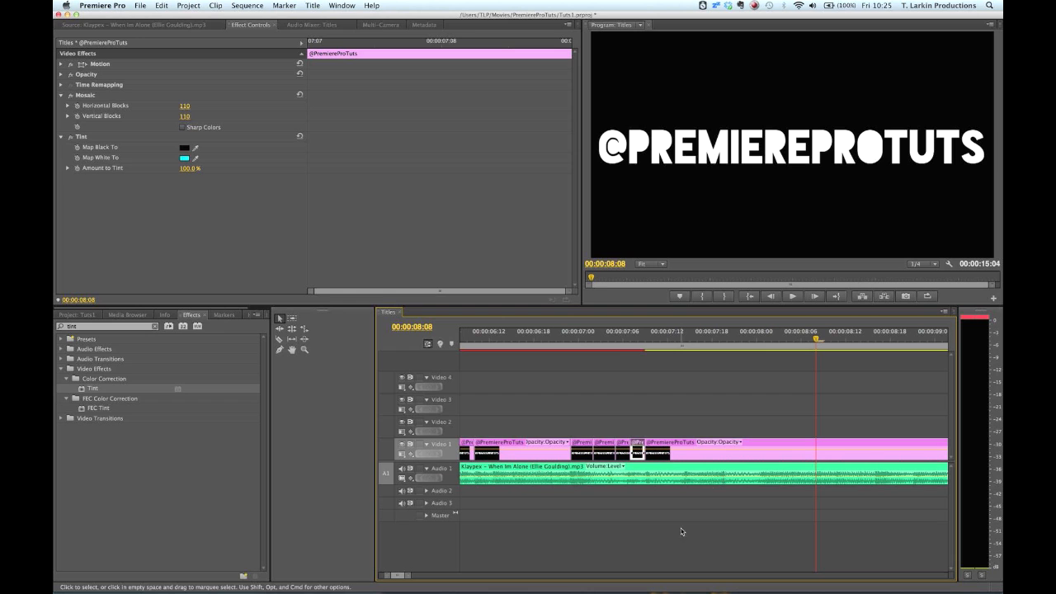
click(635, 340)
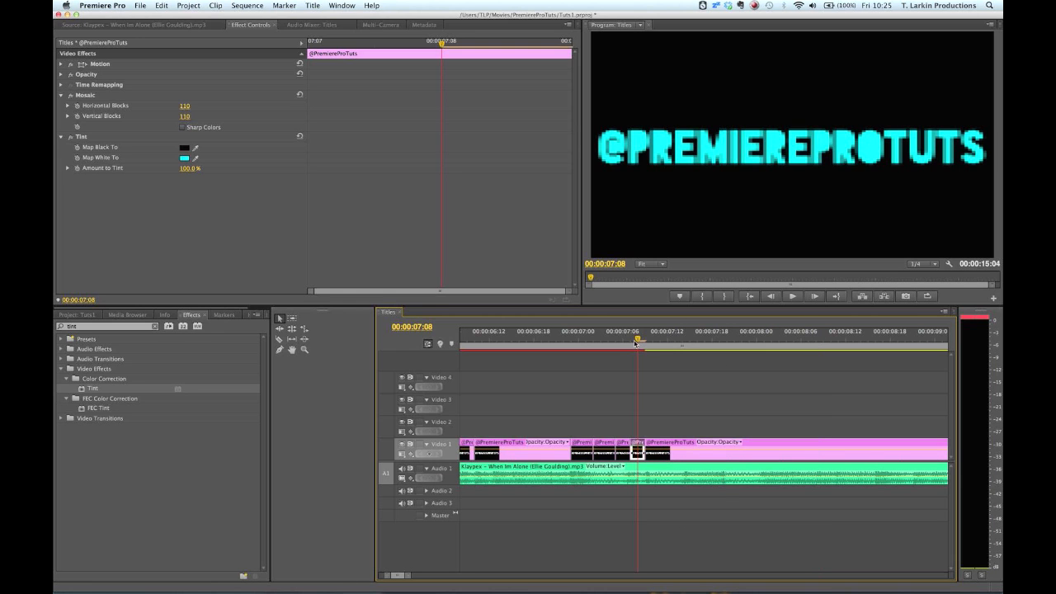
key(space)
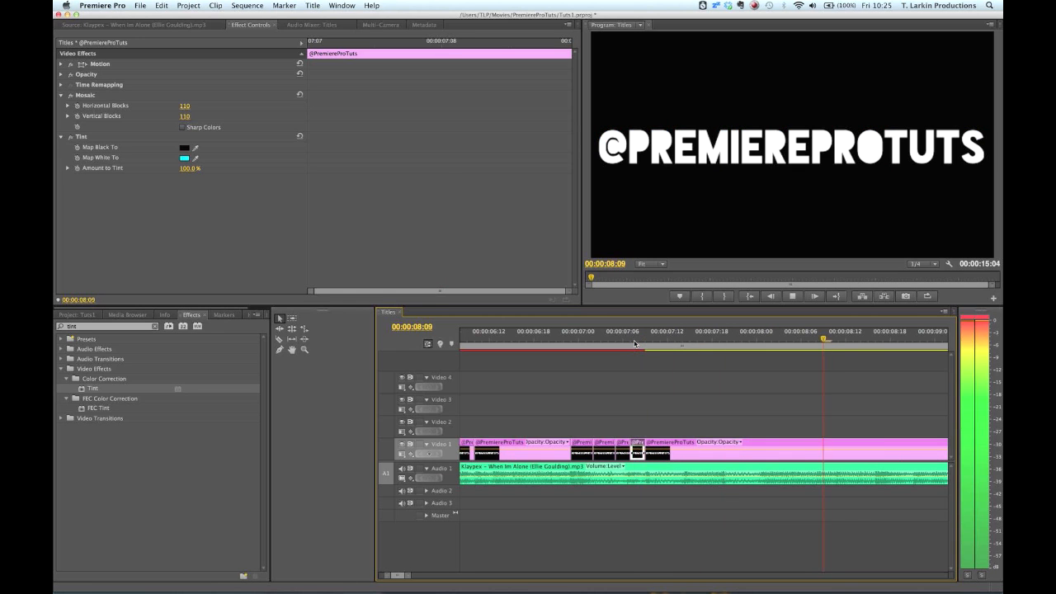
key(space)
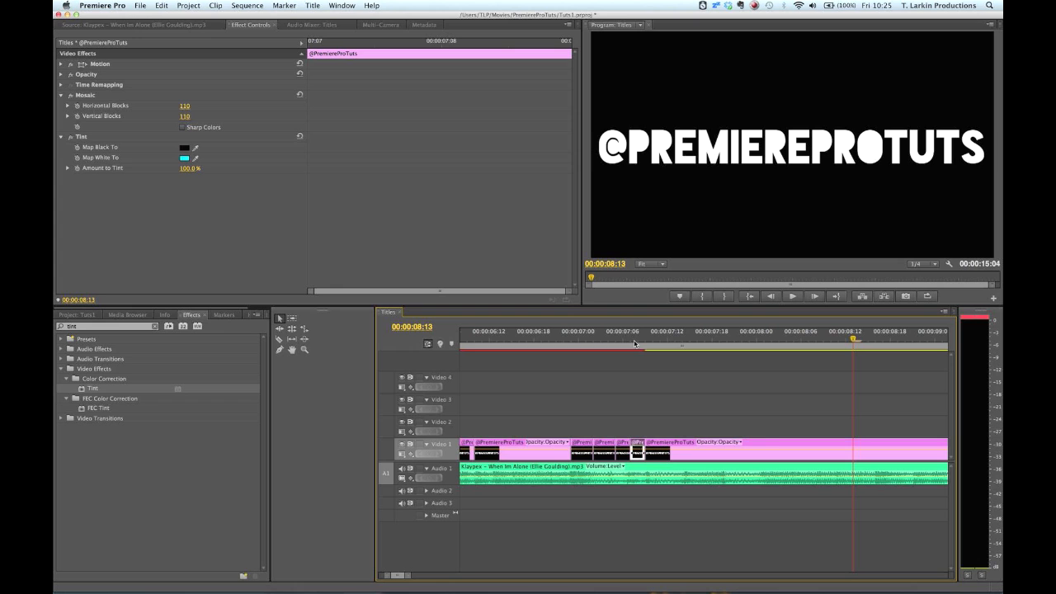
click(875, 479)
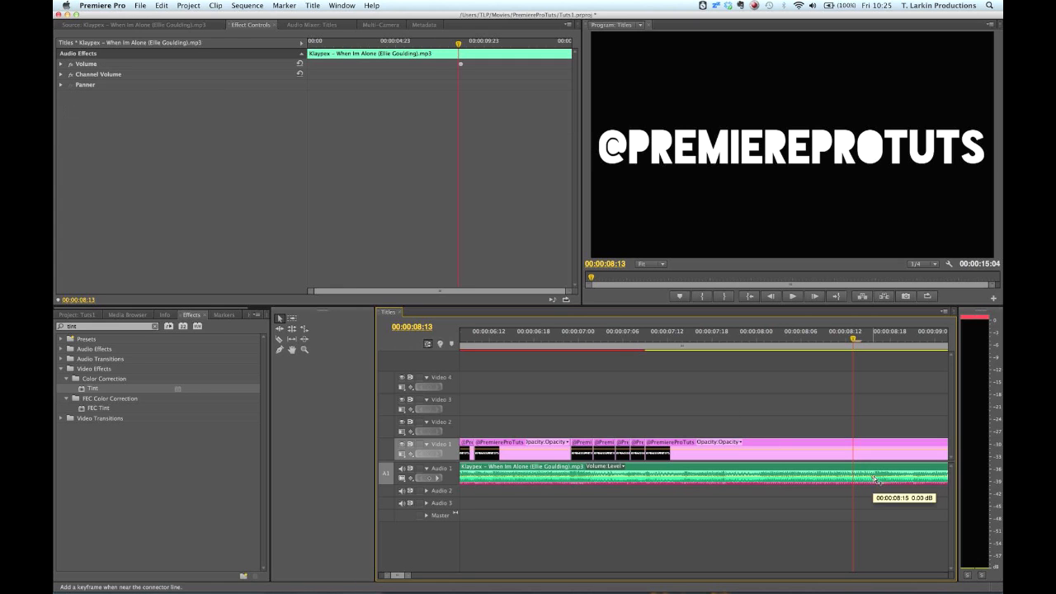
Step: Add a music volume keyframe at 00:00:07:14 and lower the one at 00:00:08:15 to fade the music out
click(653, 335)
key(space)
key(space)
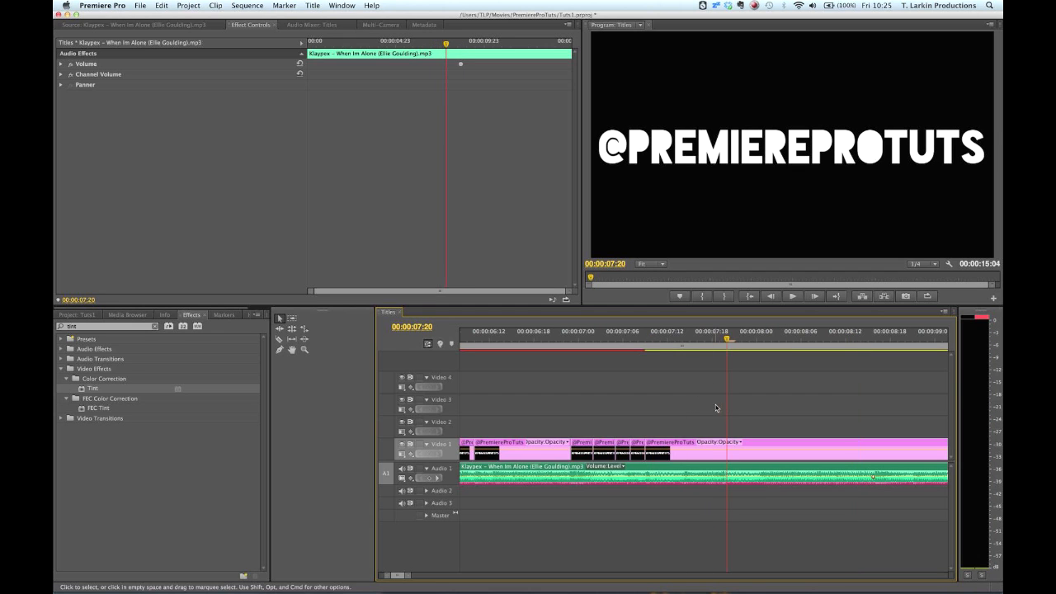
mouse_move(680, 349)
mouse_down()
mouse_move(674, 342)
mouse_move(687, 342)
mouse_move(680, 348)
mouse_up()
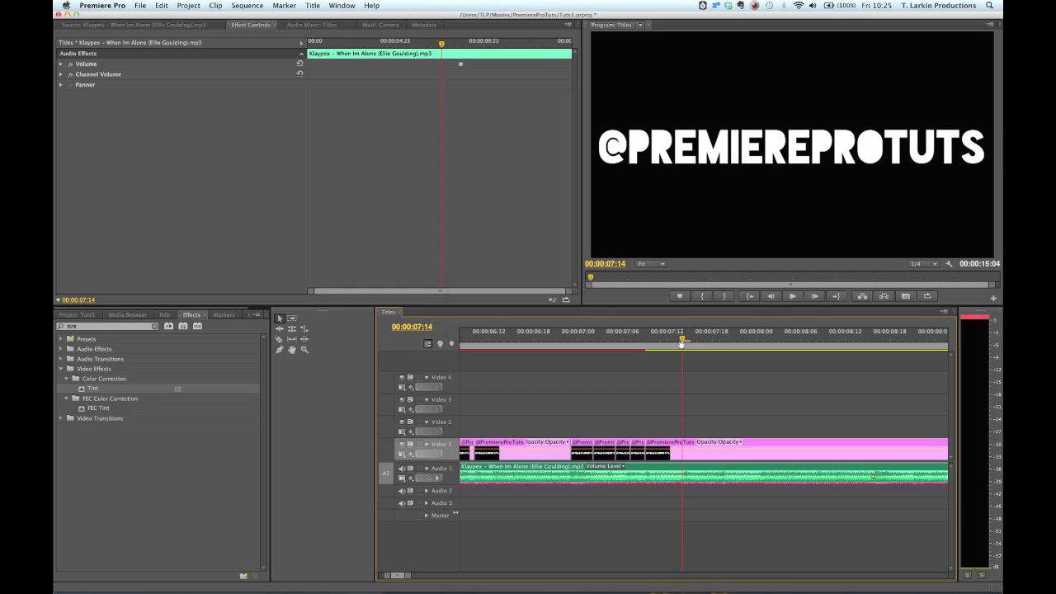
key(super+s)
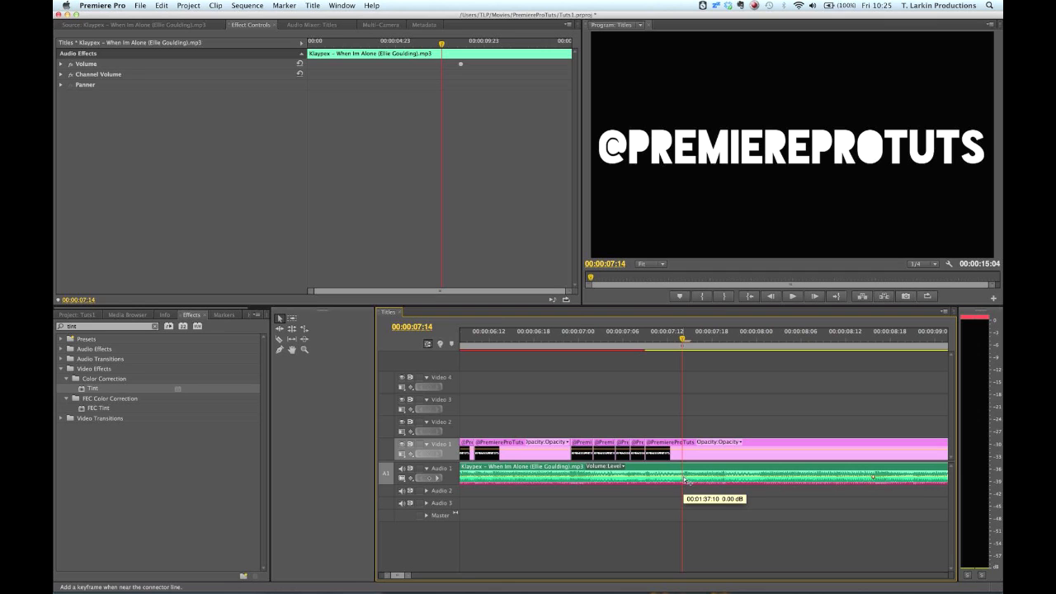
super+click(683, 478)
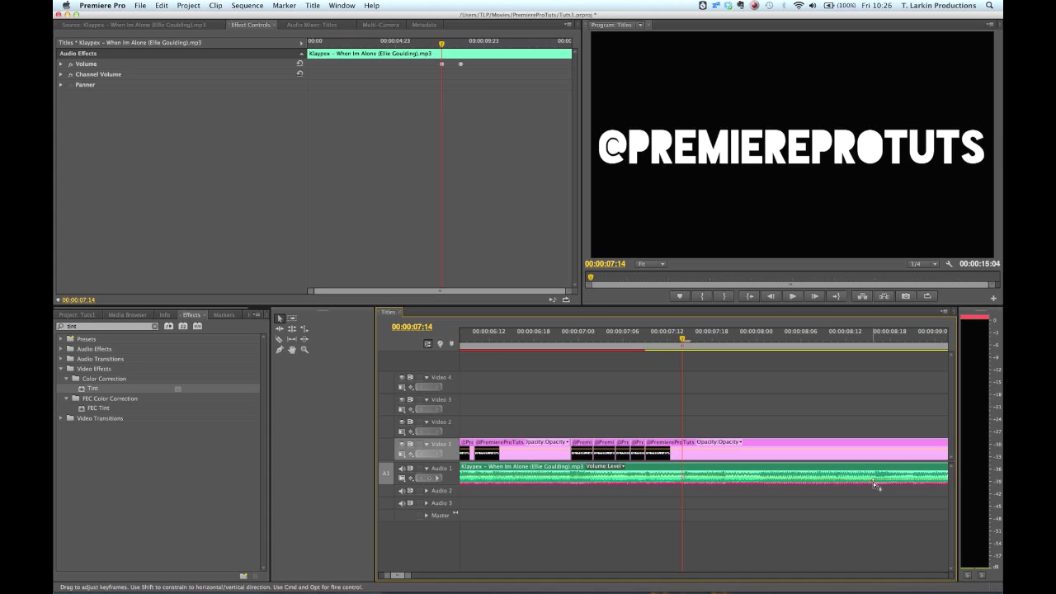
Step: Lengthen the music fade by moving its end keyframe to about 00:00:09:00, listening to the fade before and after
drag(683, 339, 667, 339)
key(space)
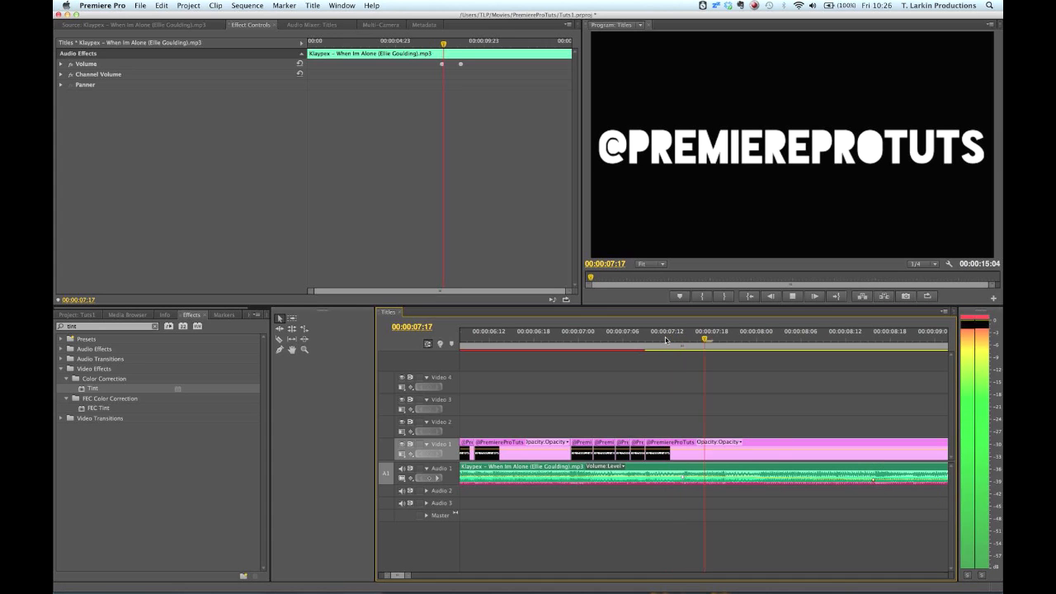
key(space)
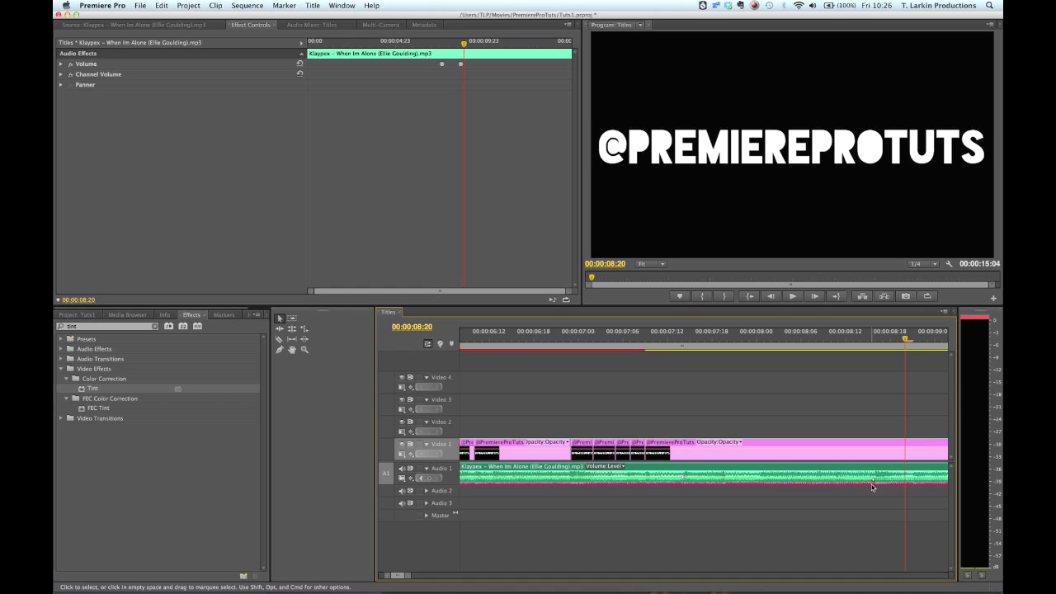
drag(893, 487, 927, 480)
click(654, 338)
key(space)
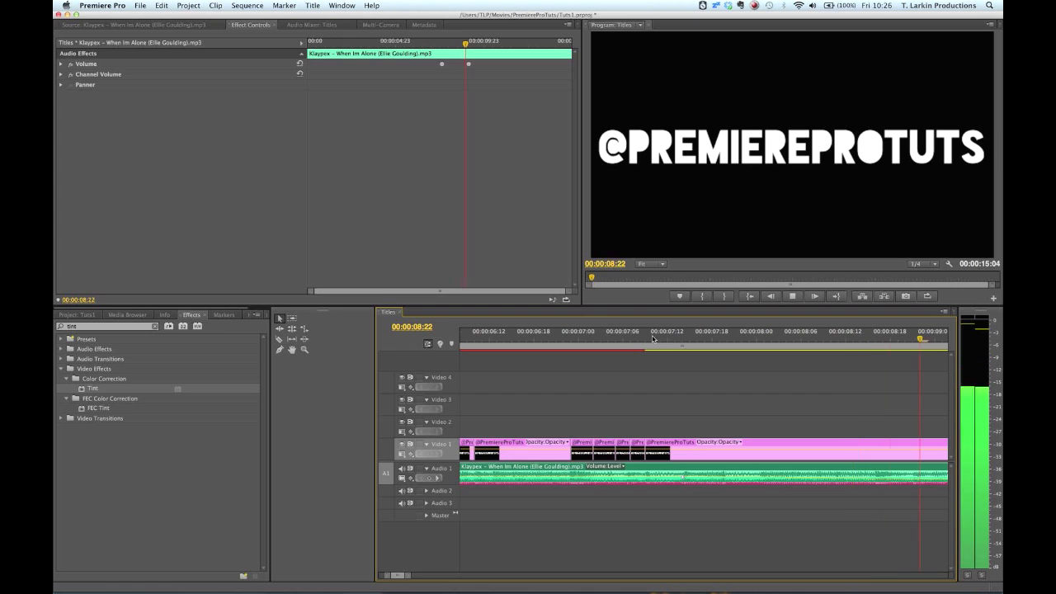
Step: Split the last title clip at 00:00:09:01, delete the remainder, and trim the end of the music to 00:00:09:06
key(space)
key(minus)
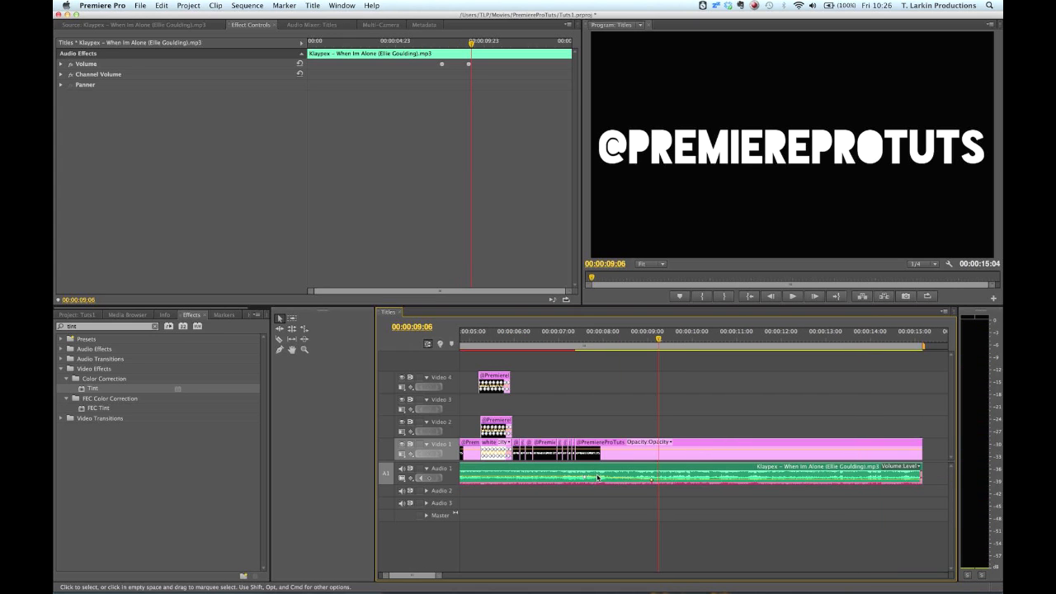
key(c)
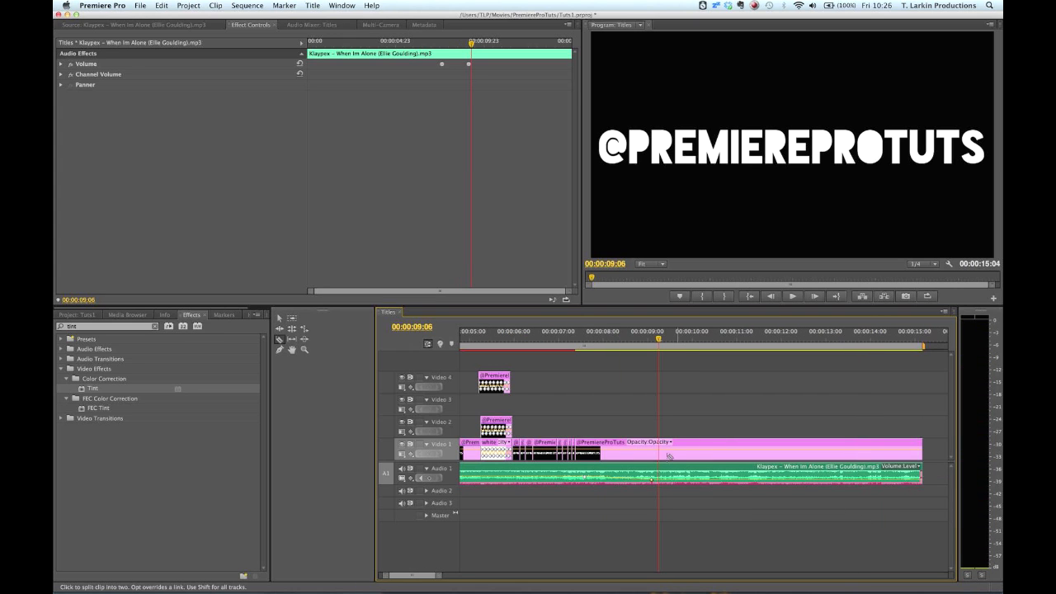
click(651, 448)
key(v)
click(679, 453)
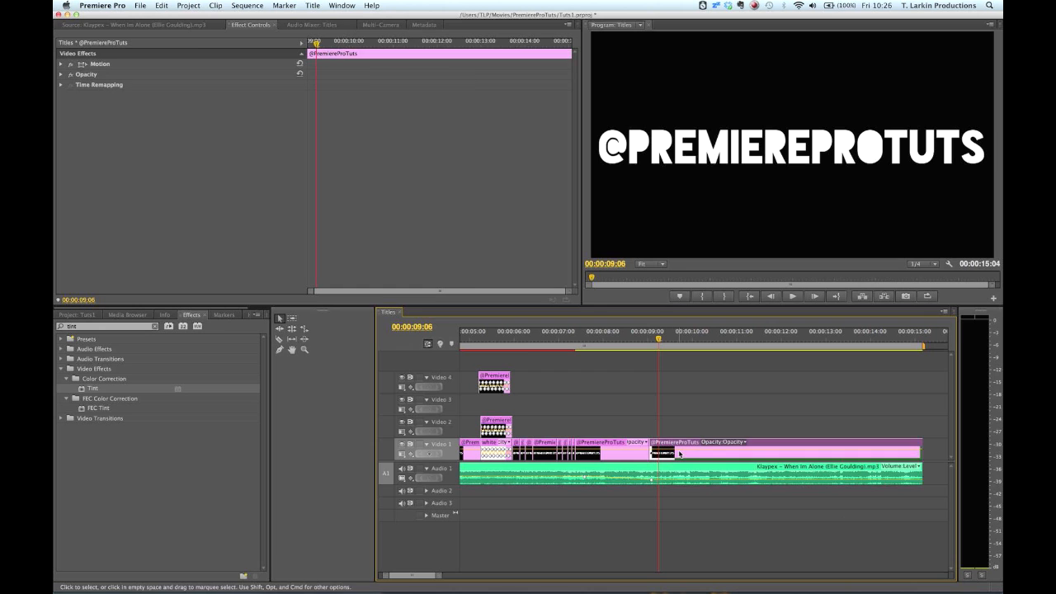
key(Delete)
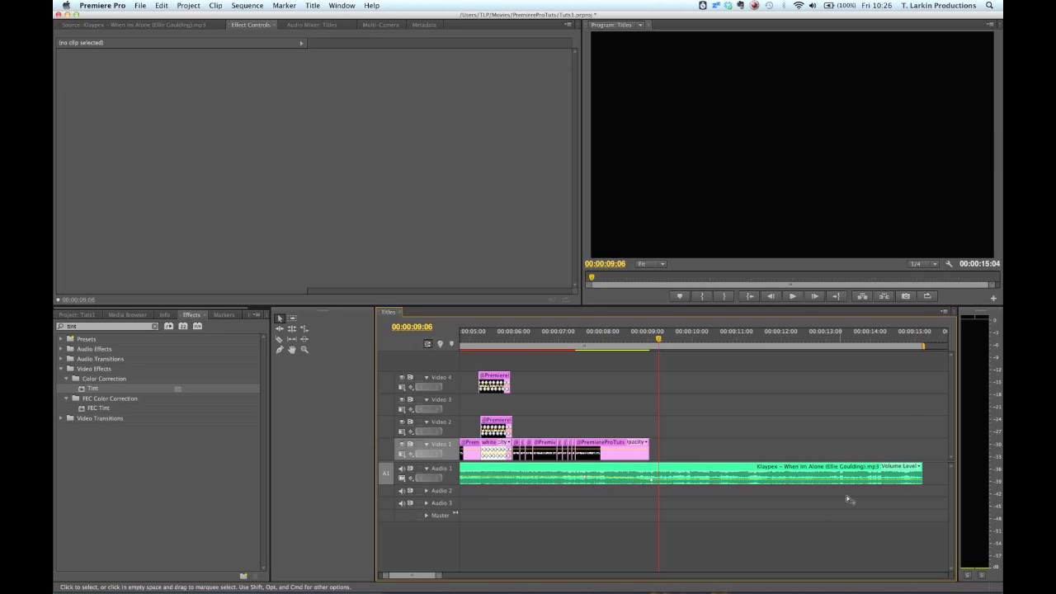
drag(920, 469, 660, 481)
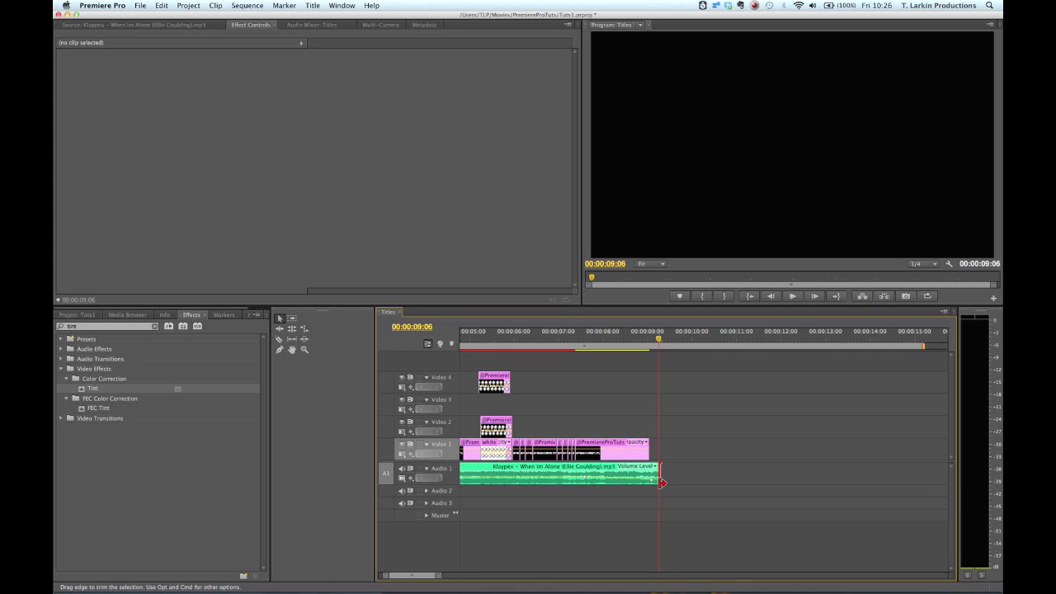
Step: Copy the Opacity flicker keyframes from the Video 4 title onto the last Video 1 title clip, starting at 00:00:07:09
click(579, 347)
key(=)
key(=)
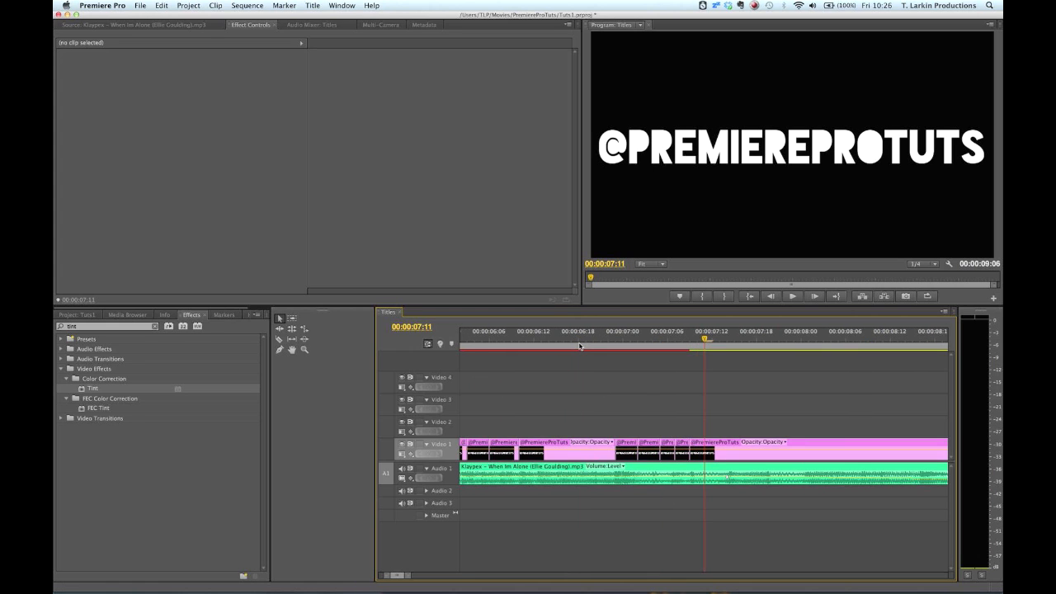
key(minus)
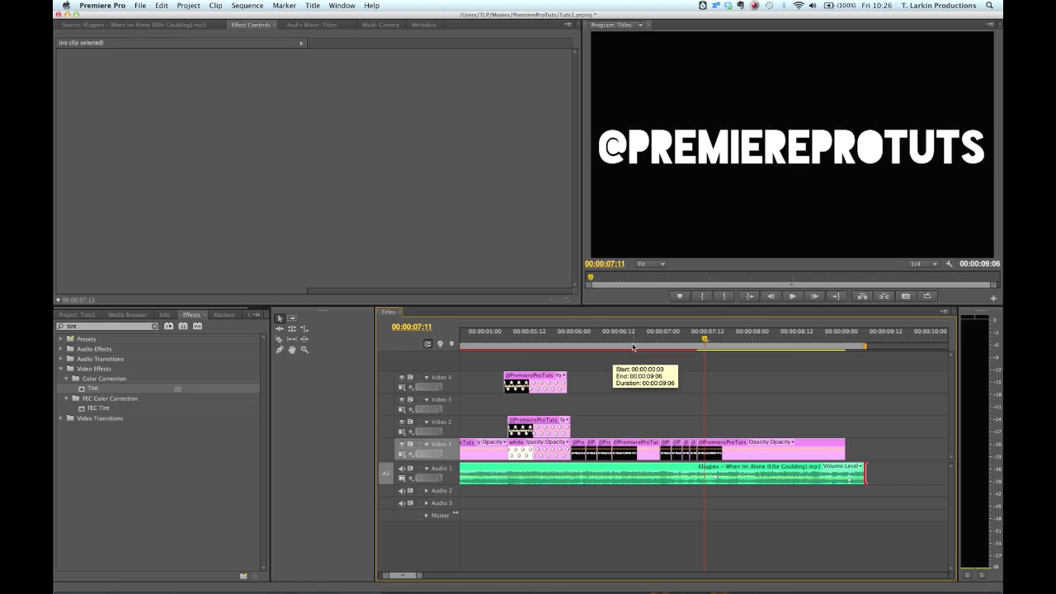
click(709, 450)
click(697, 339)
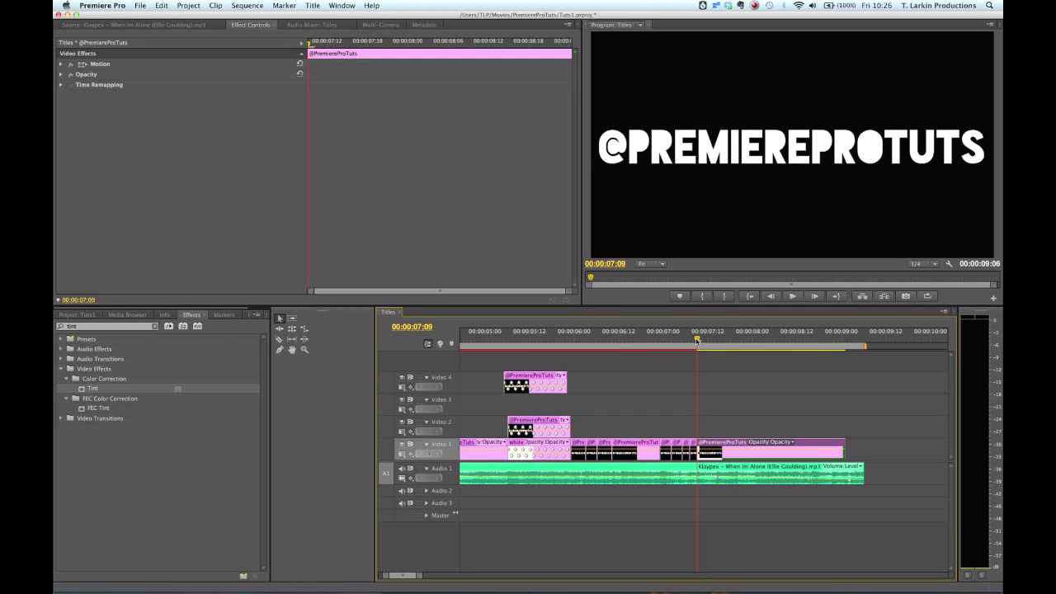
click(519, 378)
click(88, 84)
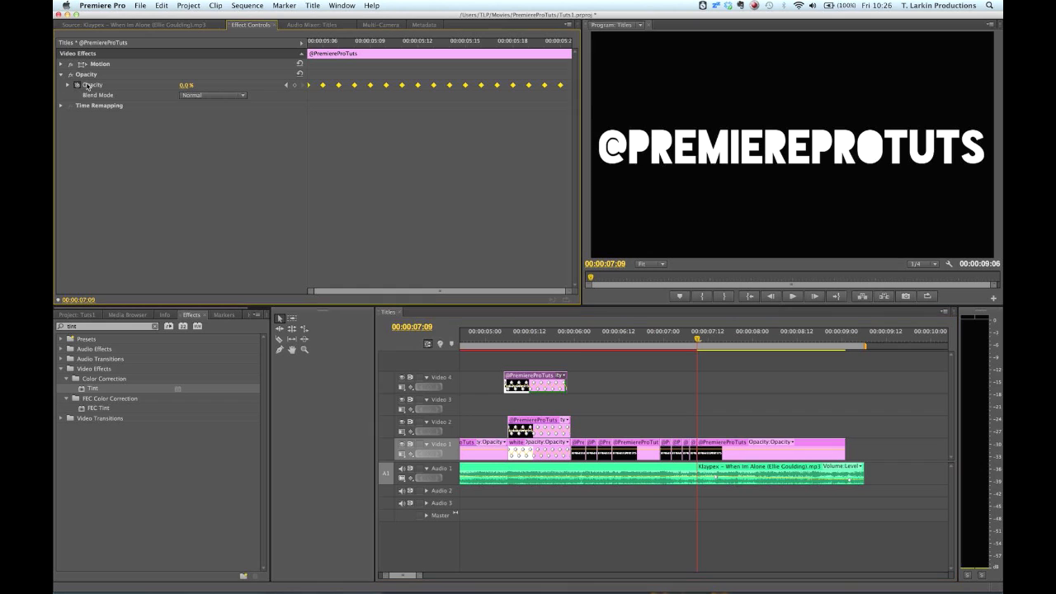
click(87, 75)
key(super+c)
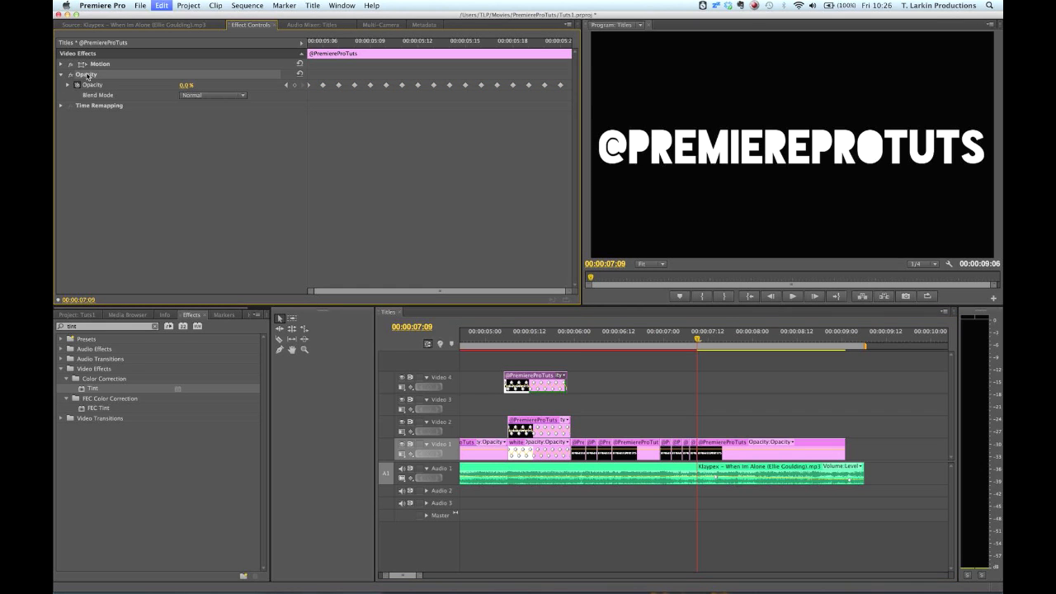
click(709, 449)
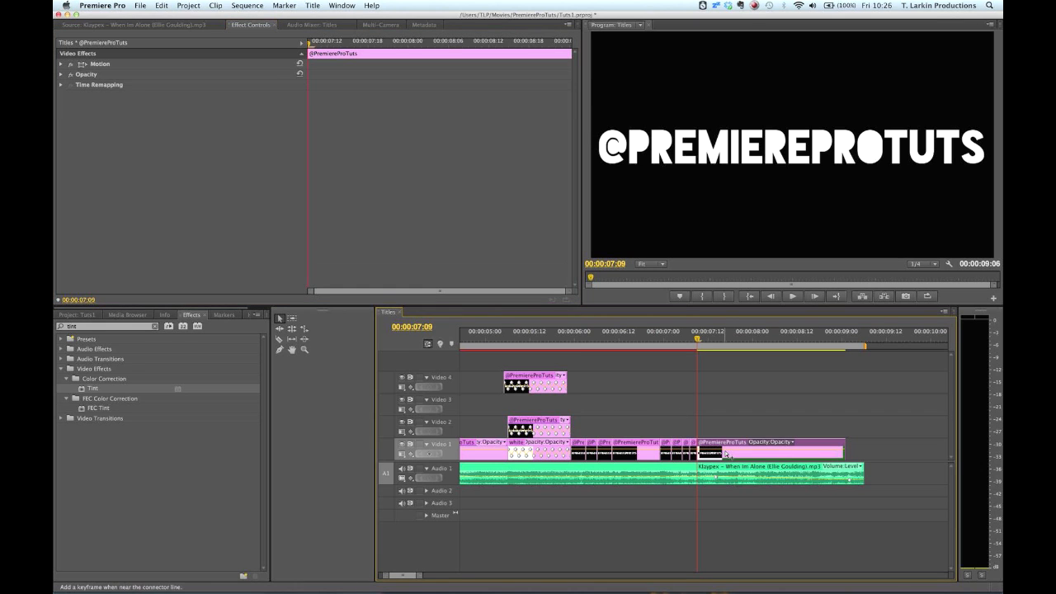
click(93, 75)
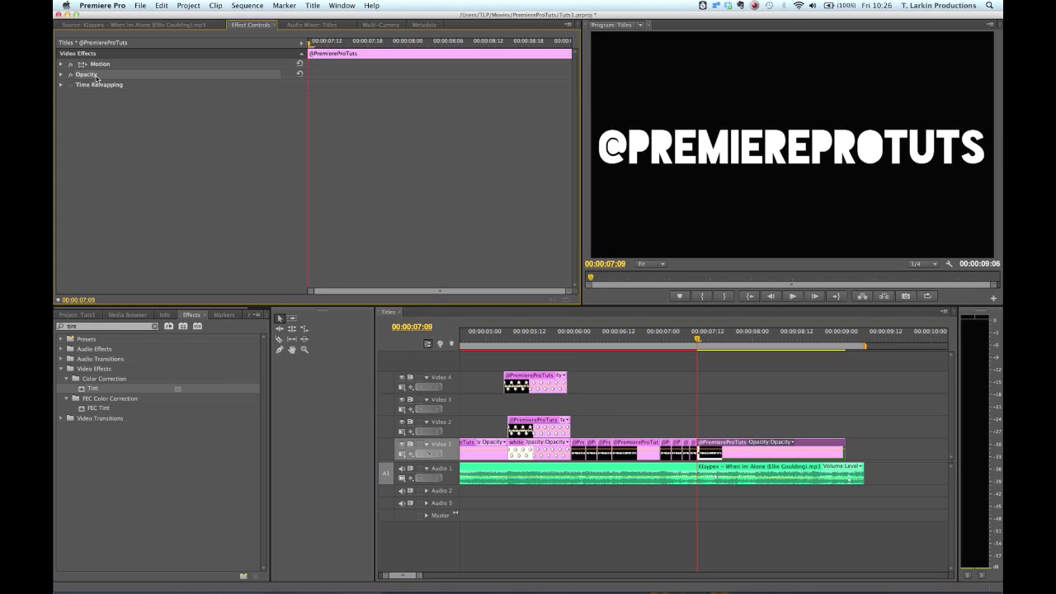
key(super+v)
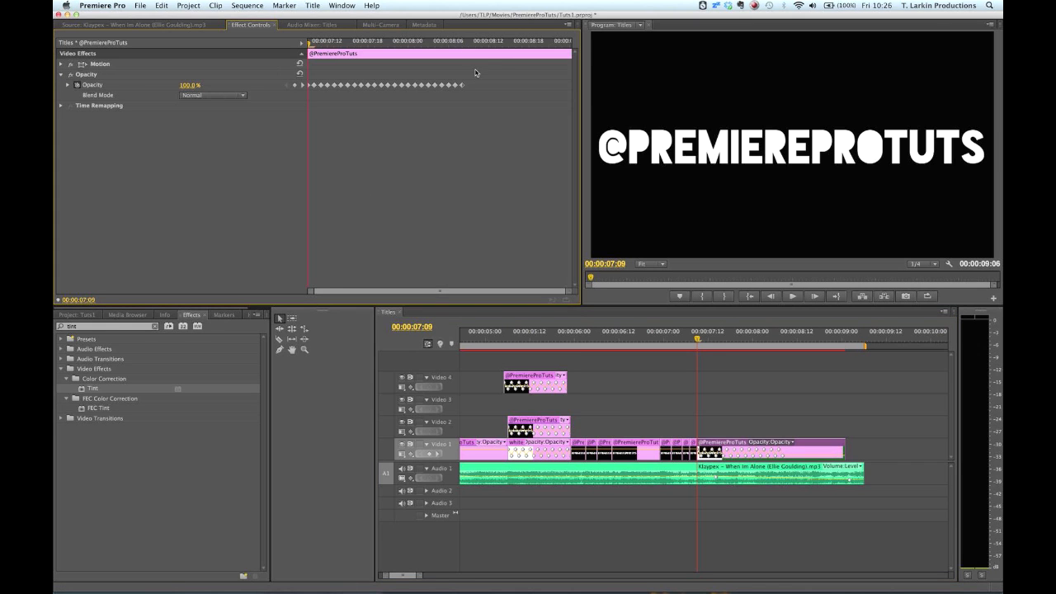
Step: Duplicate the last title's opacity flicker keyframes from 00:00:08:09, and expand its Motion settings with the playhead at 00:00:08:23
click(489, 43)
click(286, 85)
drag(488, 77, 294, 102)
key(Right)
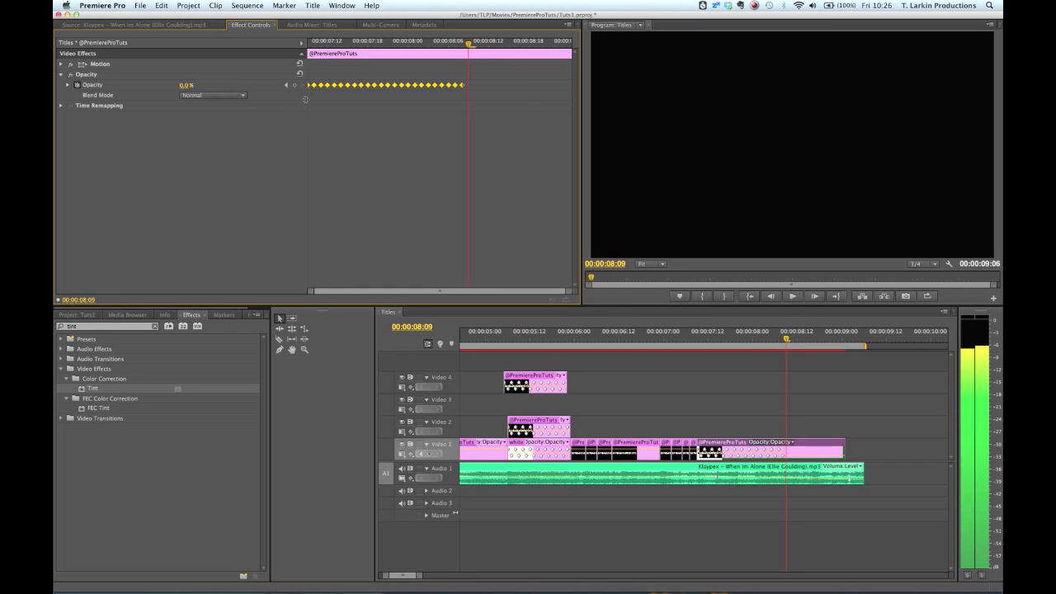
key(super+v)
drag(716, 341, 843, 364)
key(Left)
key(Right)
key(Left)
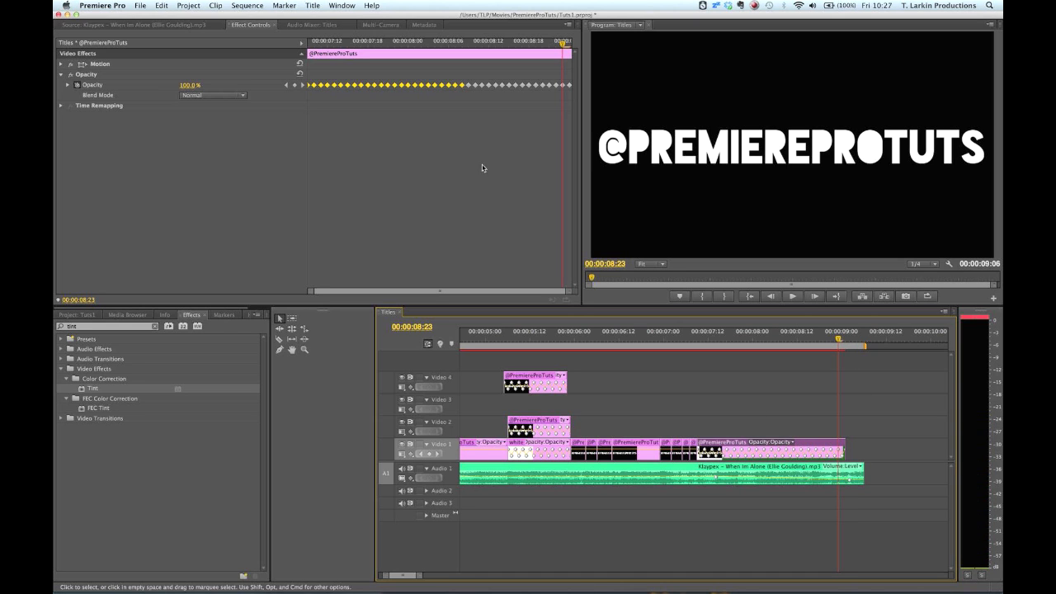
click(60, 64)
click(78, 75)
key(Up)
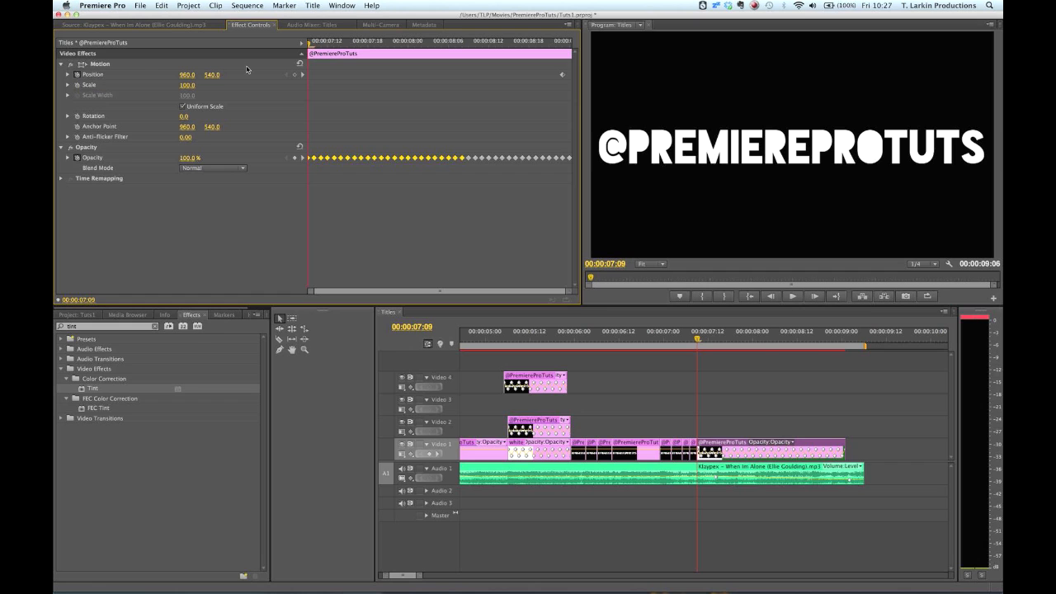
key(Down)
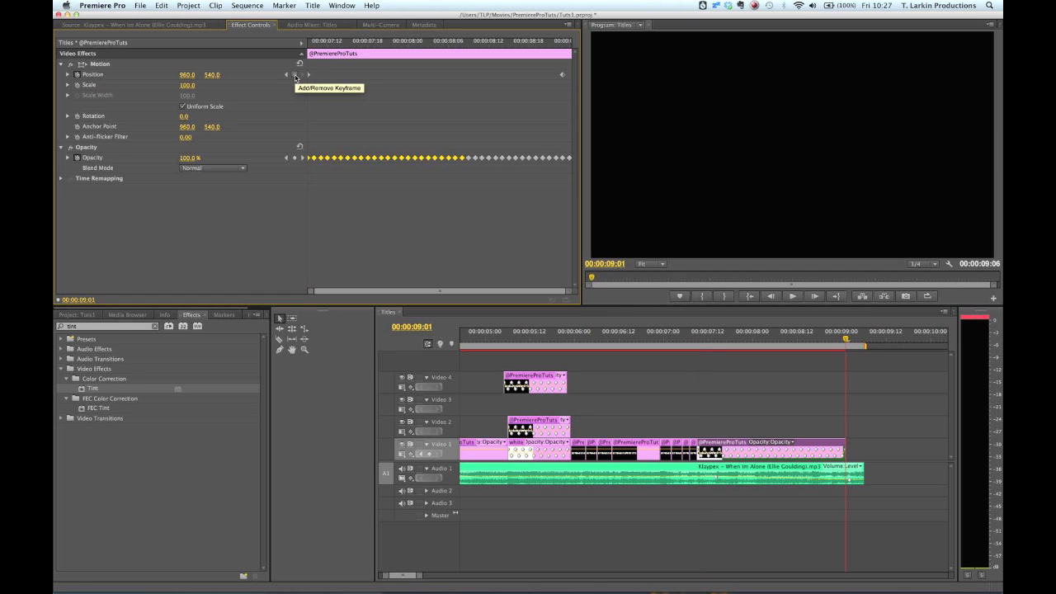
click(286, 75)
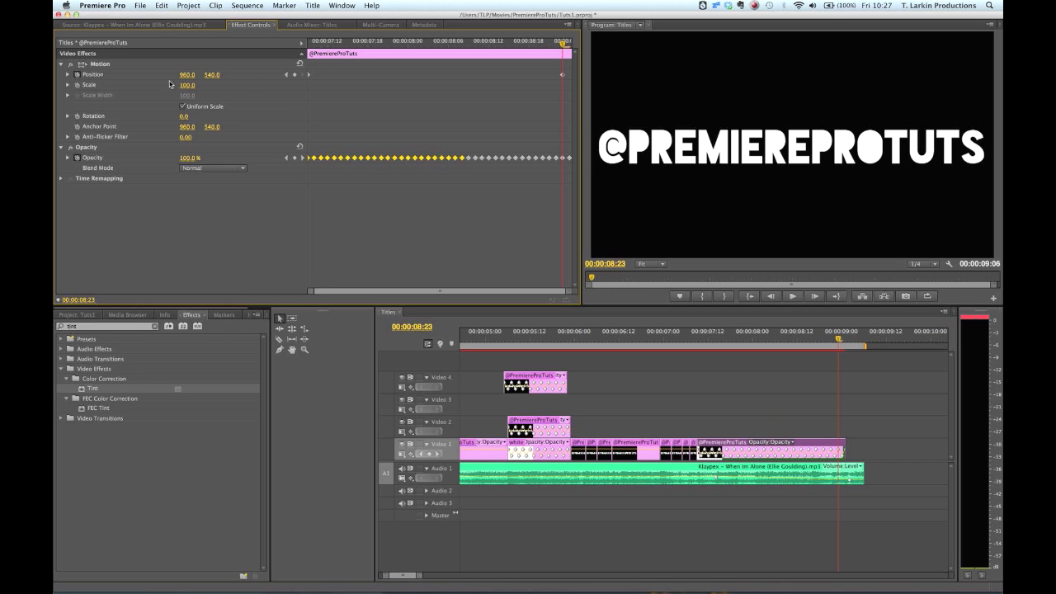
Step: Keyframe the last title's Scale from 100 at 00:00:07:09 to 0 at 00:00:08:23, and turn off its Position keyframing
click(77, 85)
click(77, 74)
click(607, 319)
key(Up)
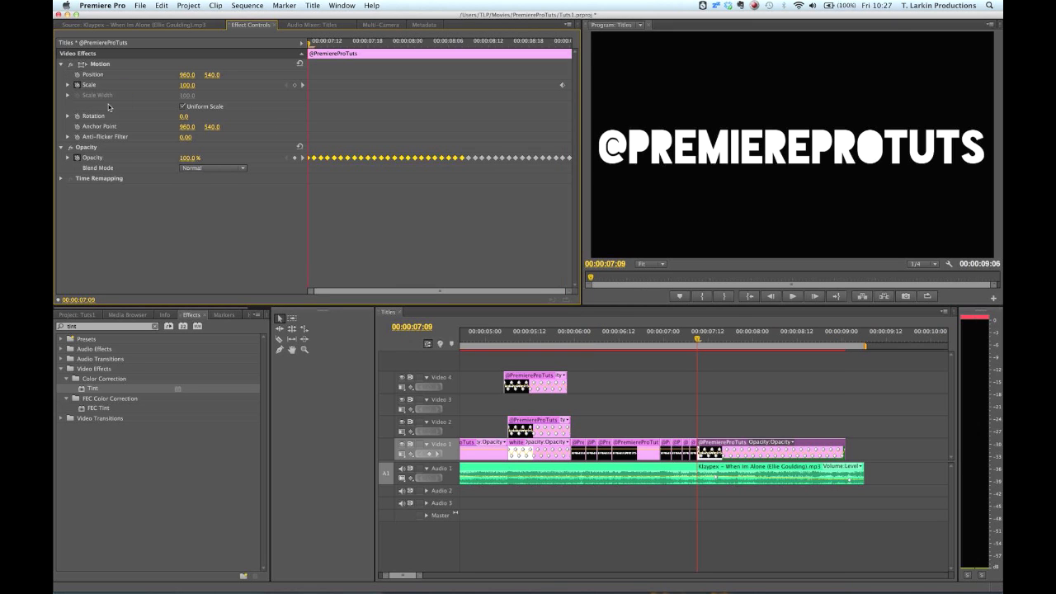
click(295, 85)
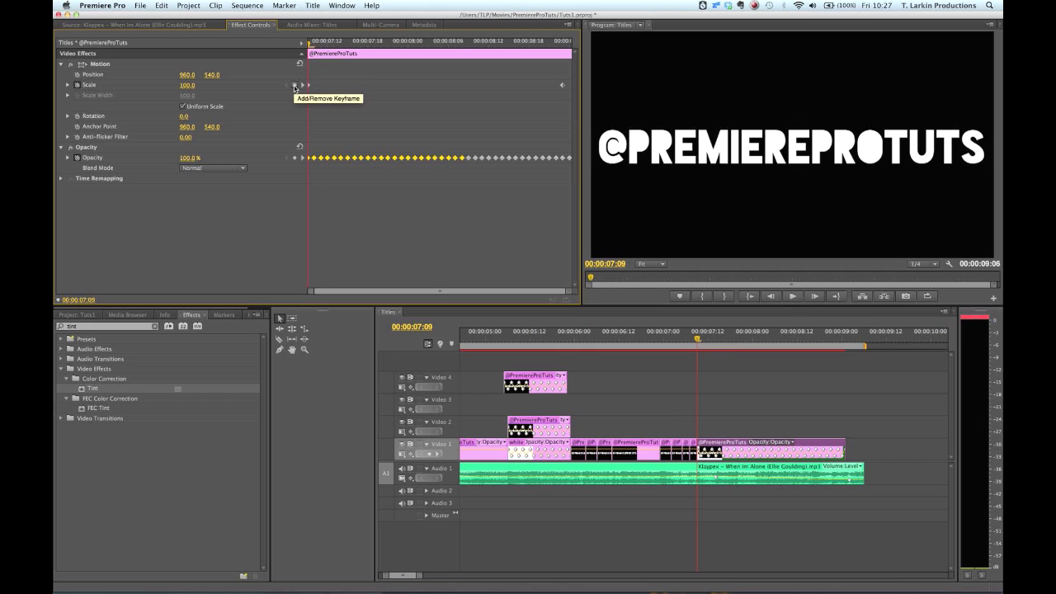
key(Down)
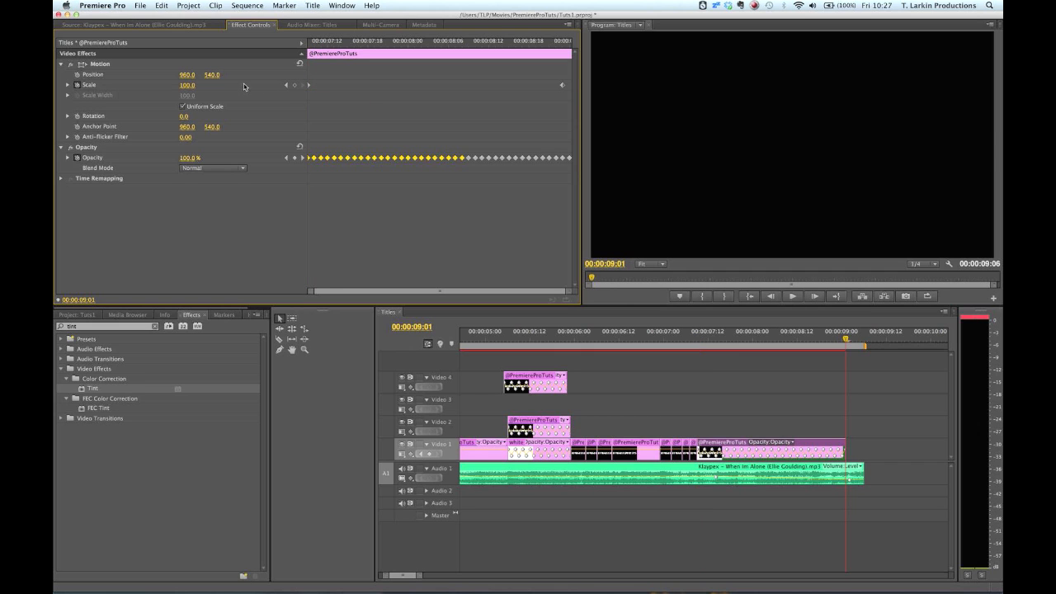
key(Left)
key(Left)
click(188, 85)
text(0)
key(Return)
Step: Apply the Mosaic effect to the last title clip and enable keyframing of its Horizontal and Vertical Blocks at 00:00:07:09
click(697, 338)
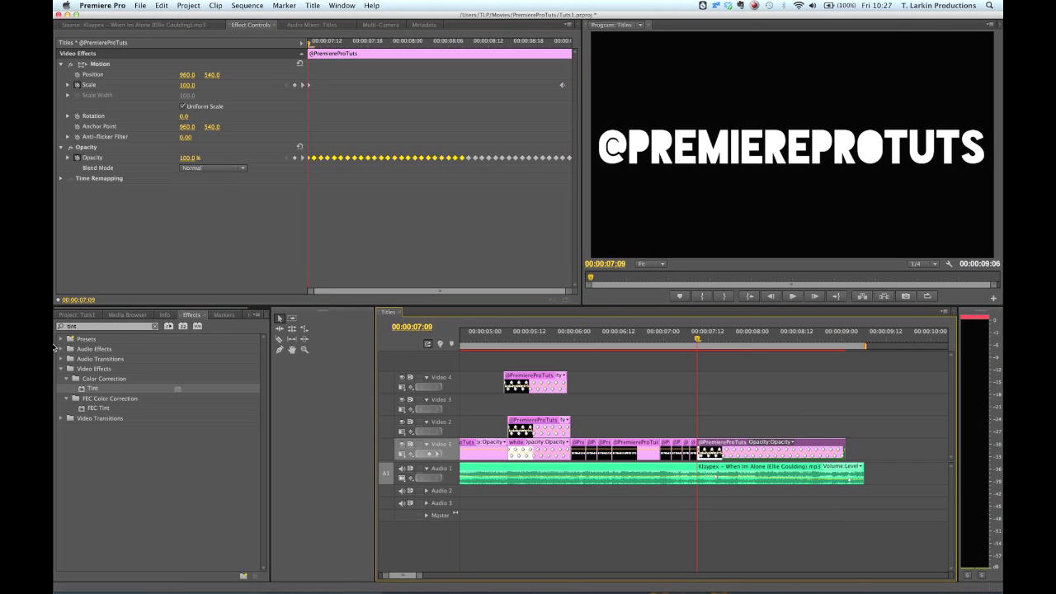
click(92, 326)
text(mos)
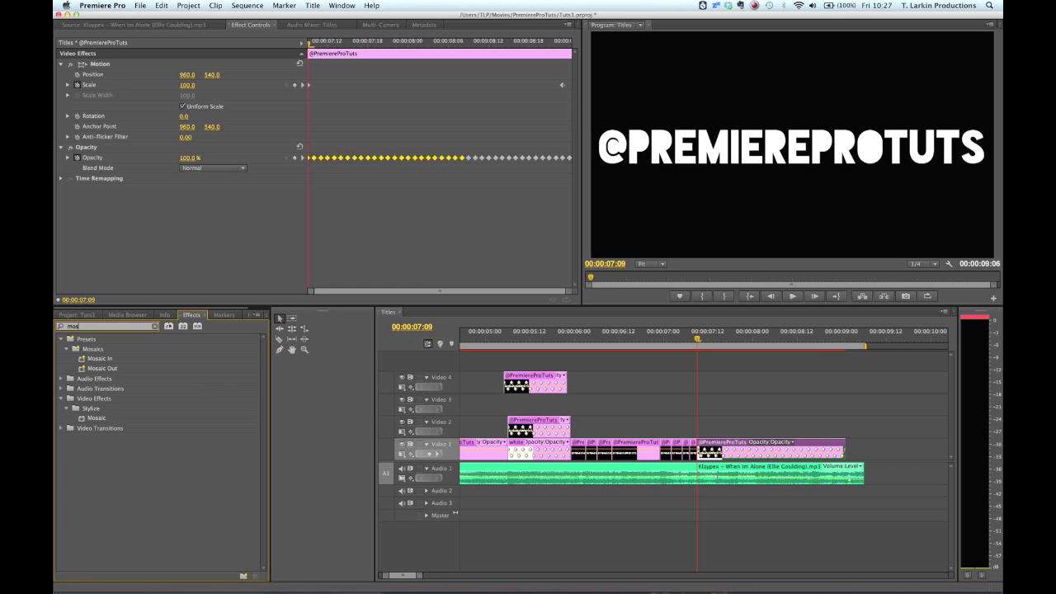
drag(99, 419, 707, 439)
click(77, 199)
click(77, 210)
Step: Set both the Horizontal and Vertical Blocks of the Mosaic to 175 at the start of the last title clip
click(185, 199)
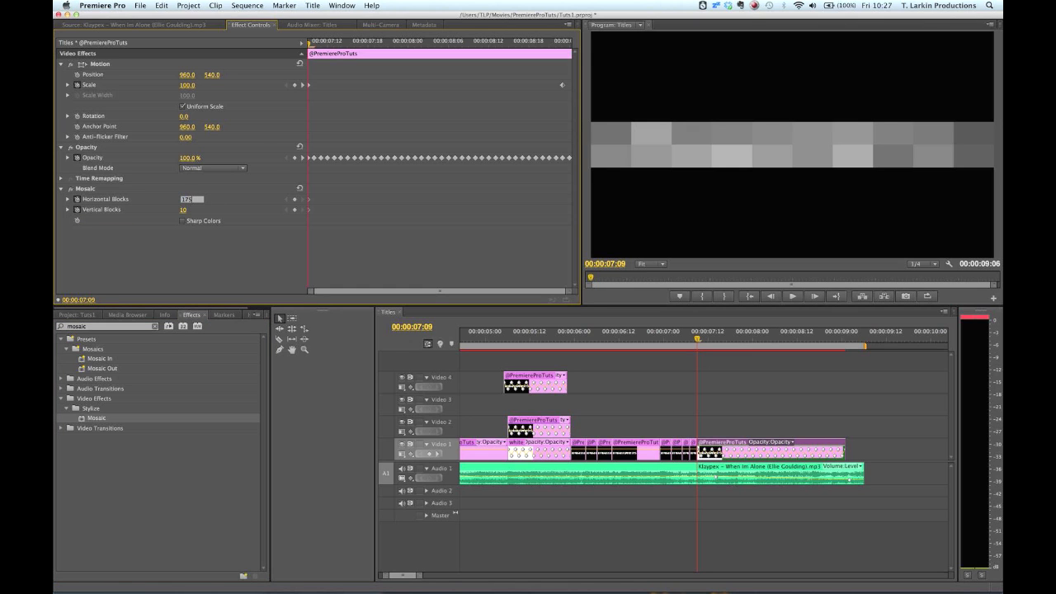
text(175)
key(Return)
click(185, 211)
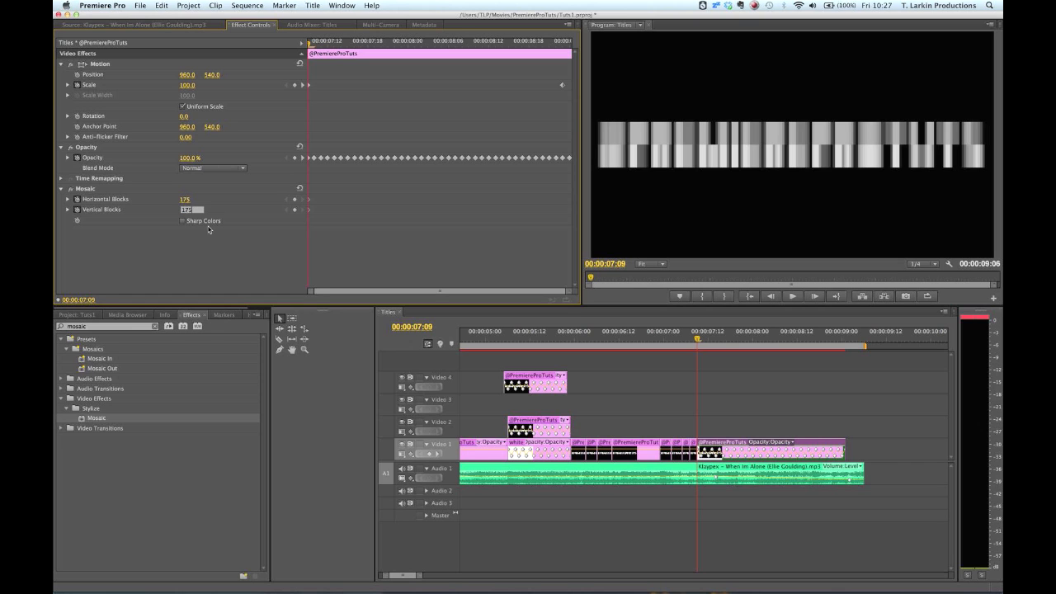
text(175)
key(Return)
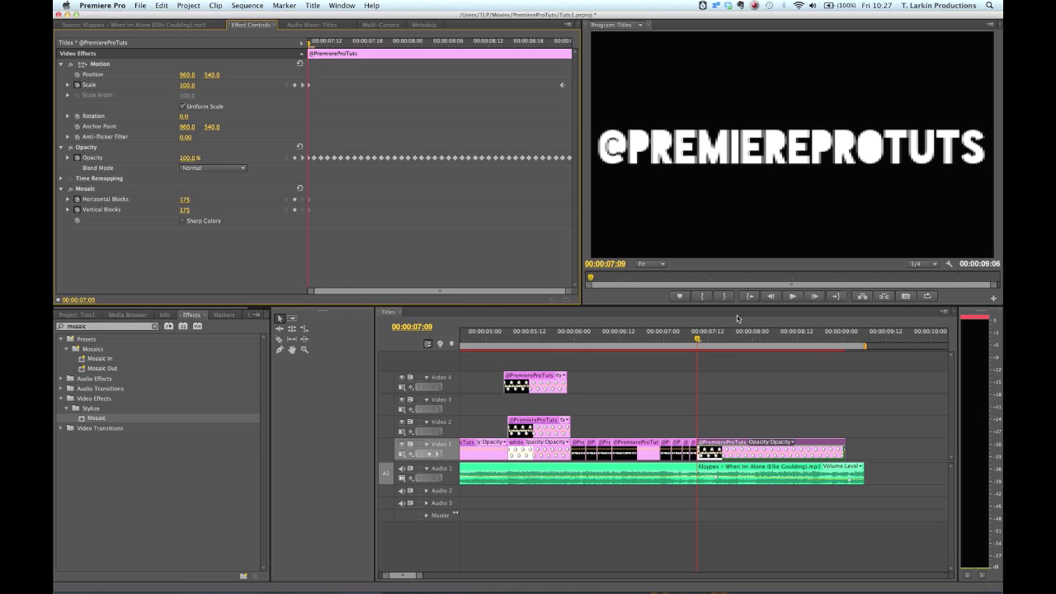
Step: Set the Mosaic's Horizontal and Vertical Blocks to 5 at 00:00:08:23 and enable Sharp Colors
click(304, 86)
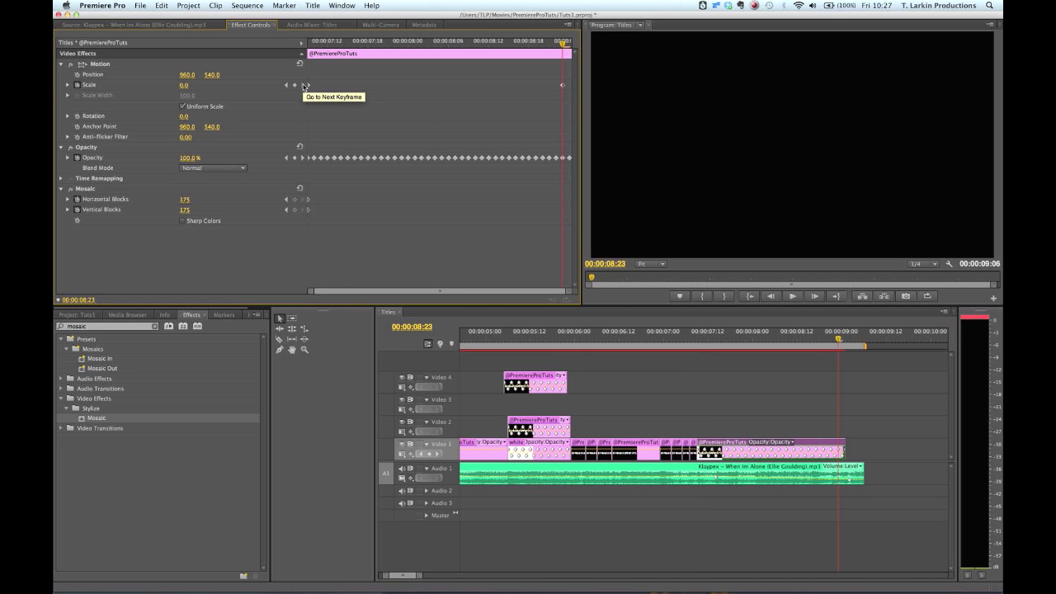
click(184, 198)
text(5)
key(Tab)
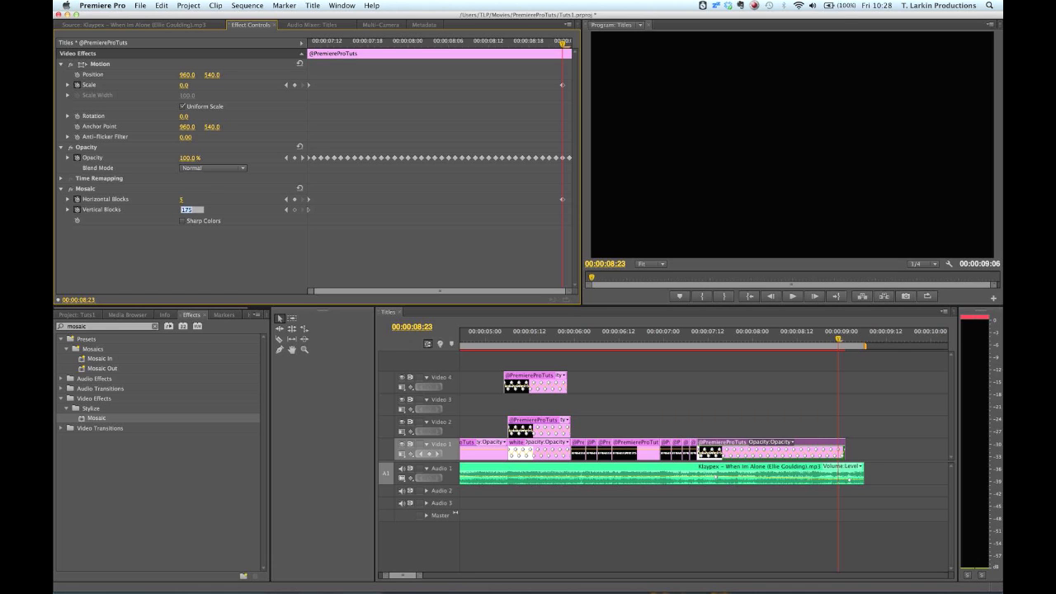
text(5)
key(Return)
click(183, 220)
Step: Play back the ending from 00:00:07:06 and step through its frames to check the shrinking, flickering mosaic title
click(686, 340)
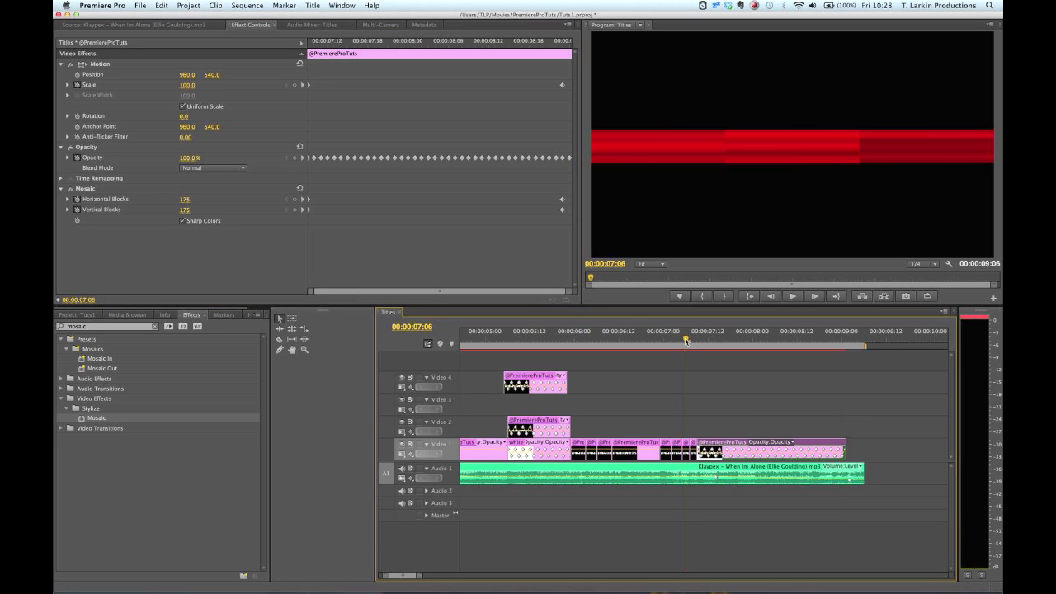
key(space)
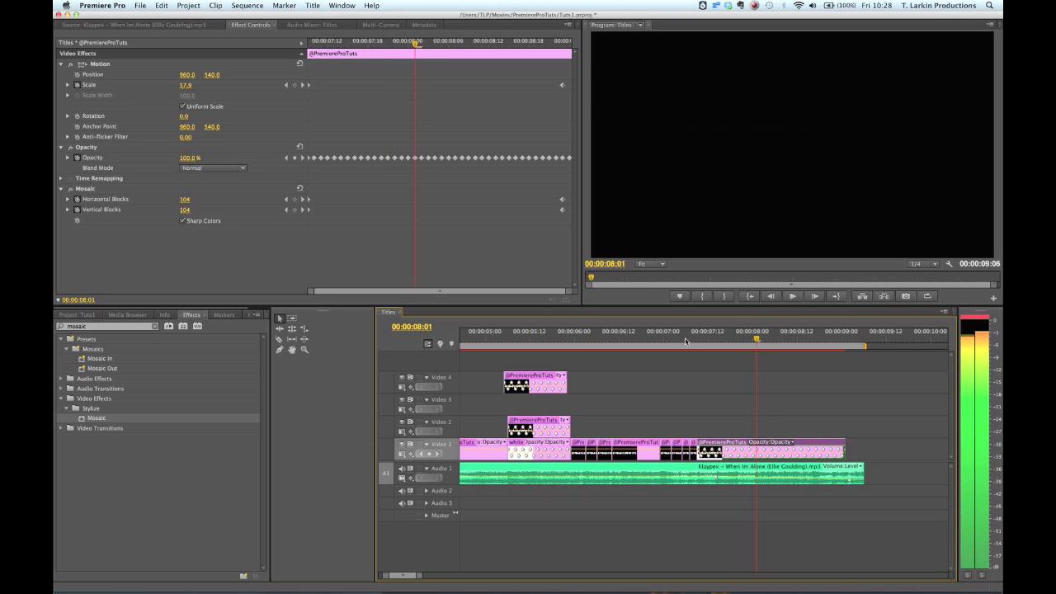
key(Right)
key(Right)
key(Right)
key(Right)
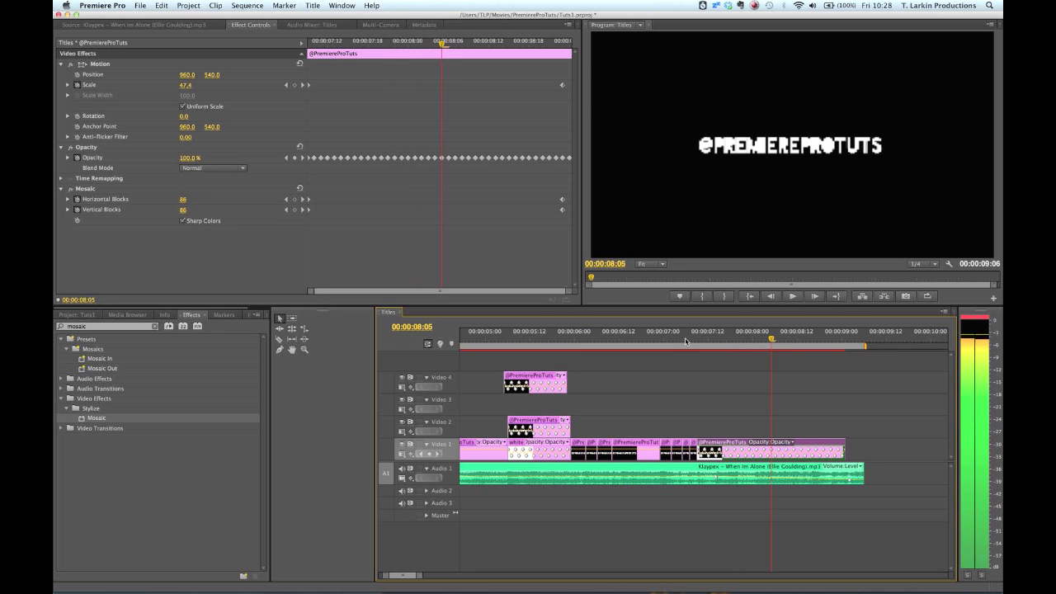
key(Right)
key(Right)
key(Right)
key(Right)
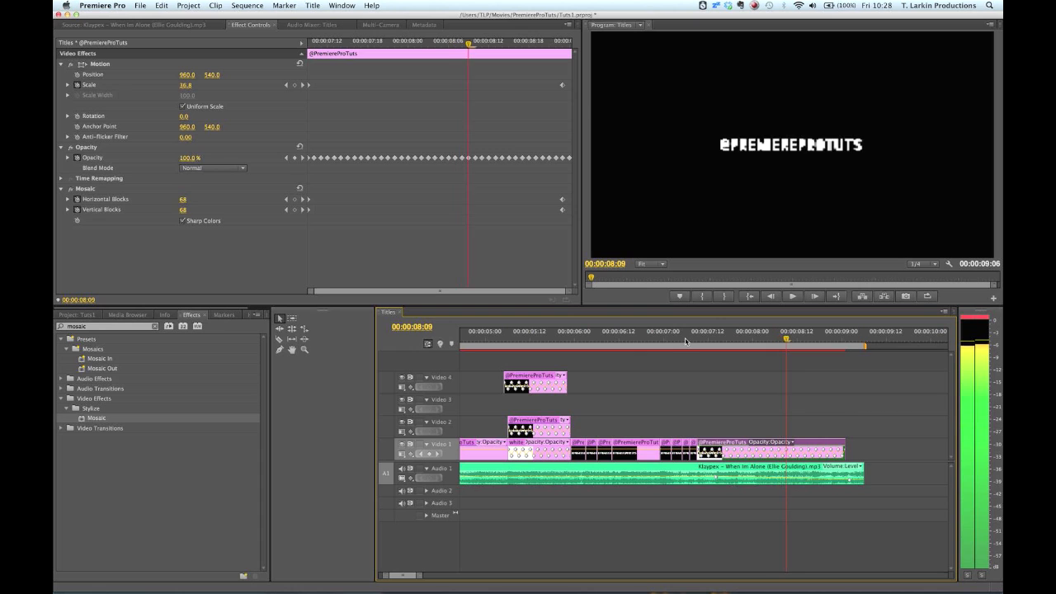
key(Right)
key(Right)
key(Right)
key(Right)
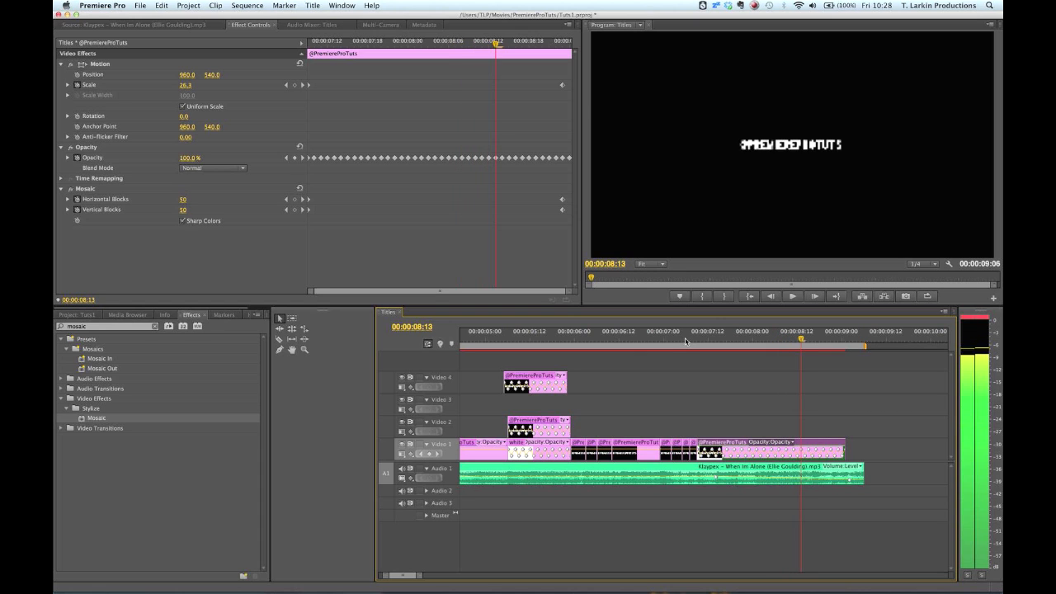
key(Right)
key(Right)
key(Right)
key(Right)
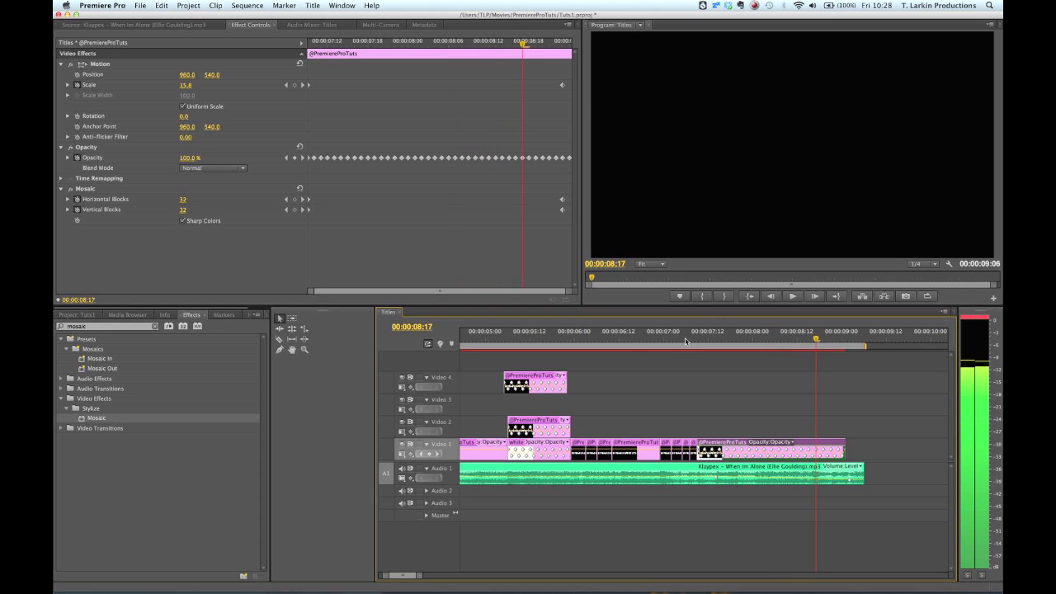
key(Right)
key(Right)
key(Right)
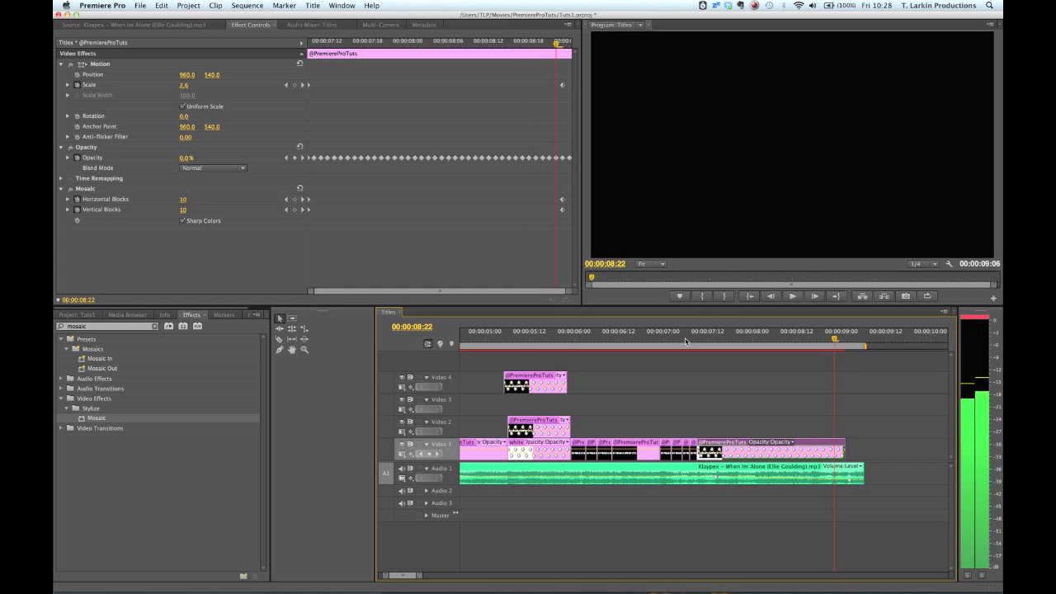
Step: Play back the complete title sequence from its beginning to its end at 00:00:09:06 to review all the effects with the music
key(minus)
key(minus)
key(minus)
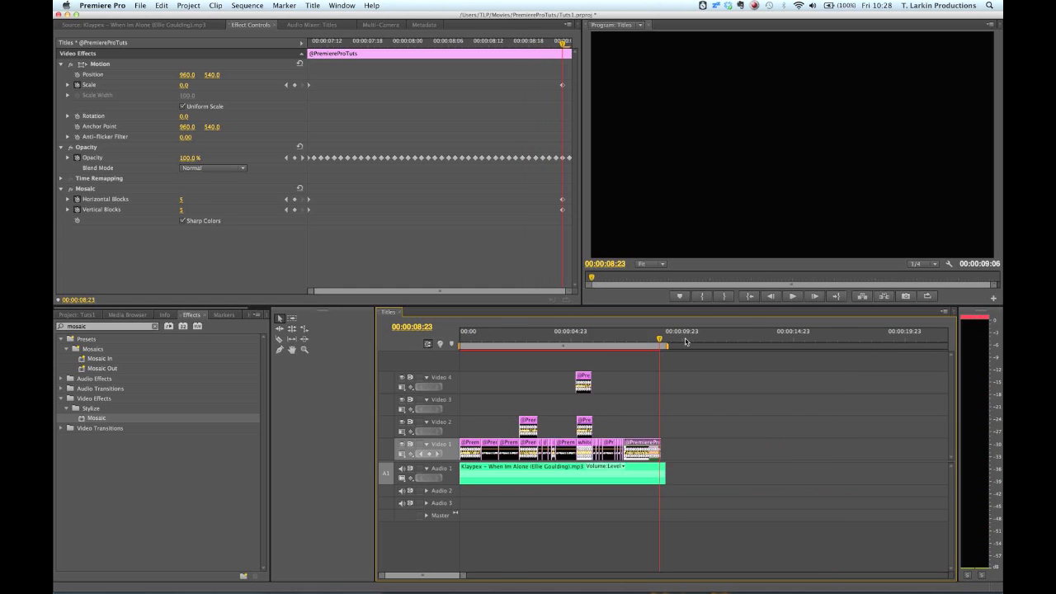
drag(553, 342, 395, 327)
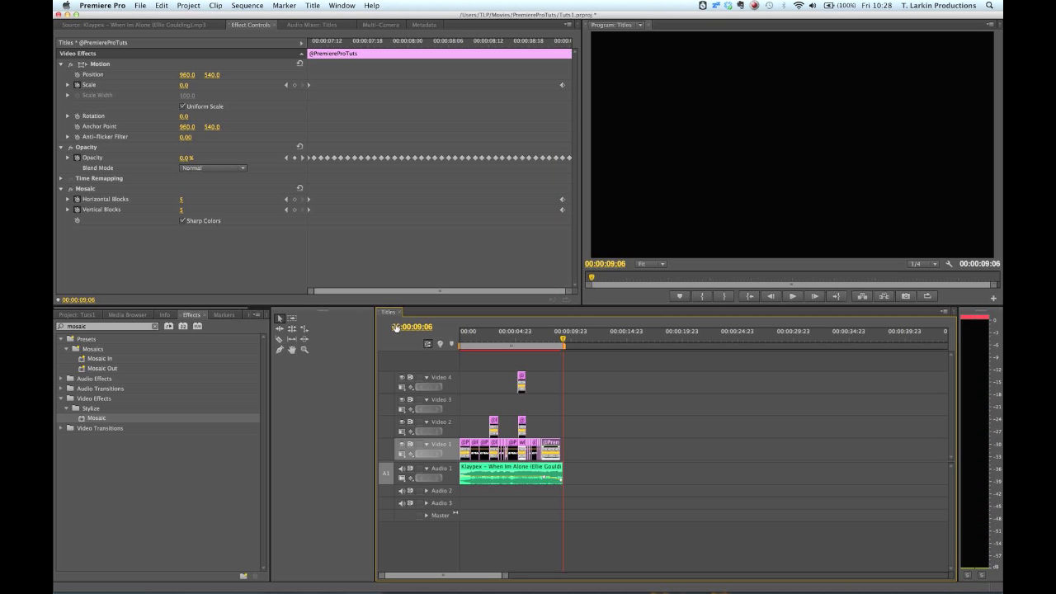
key(equal)
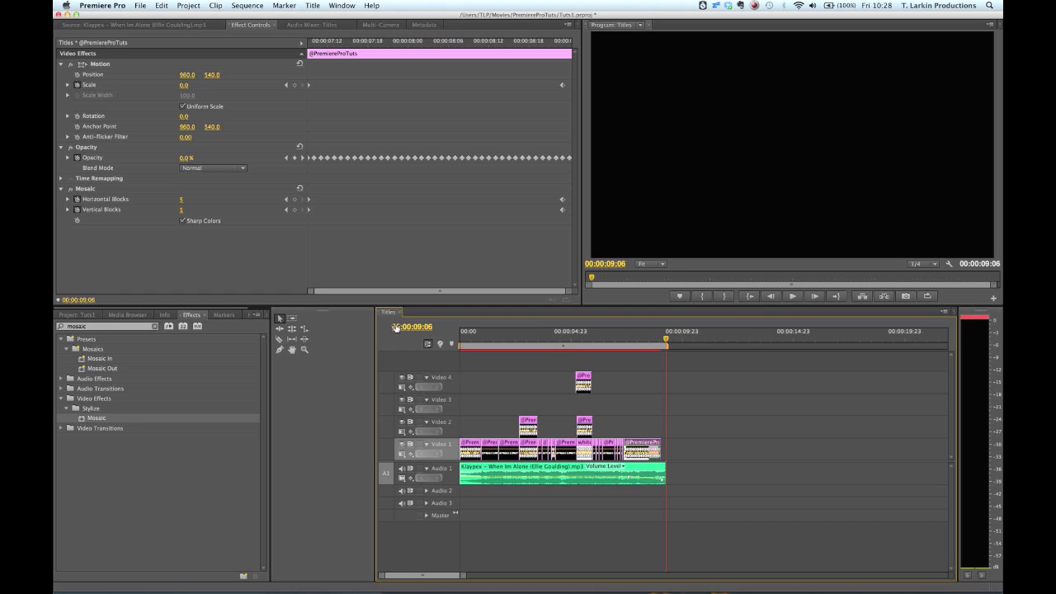
key(equal)
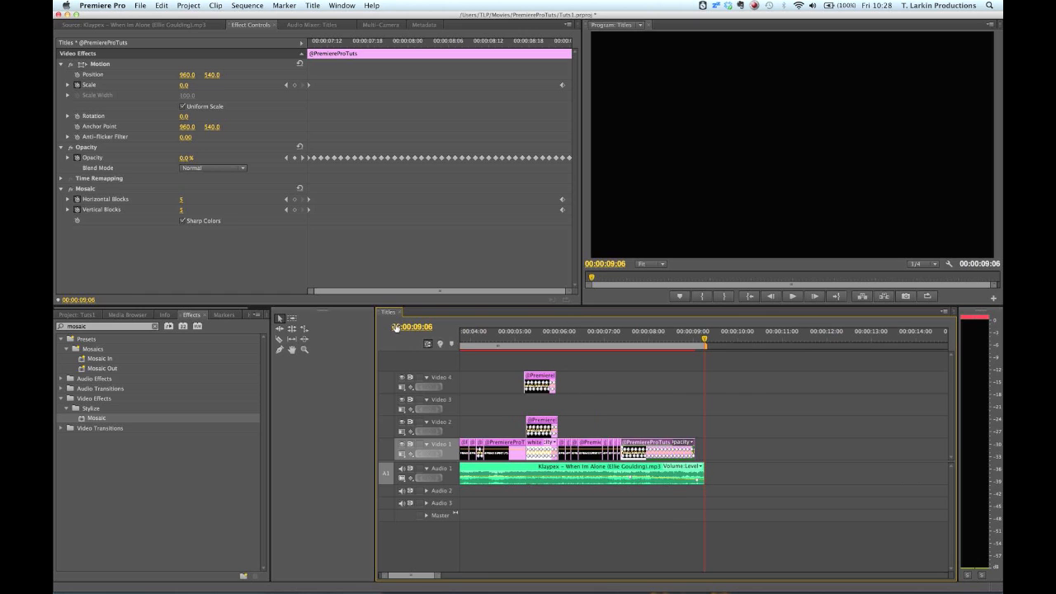
key(minus)
Step: Inspect the early title clips from 00:00:02:02 back to 00:00:00:23
click(506, 339)
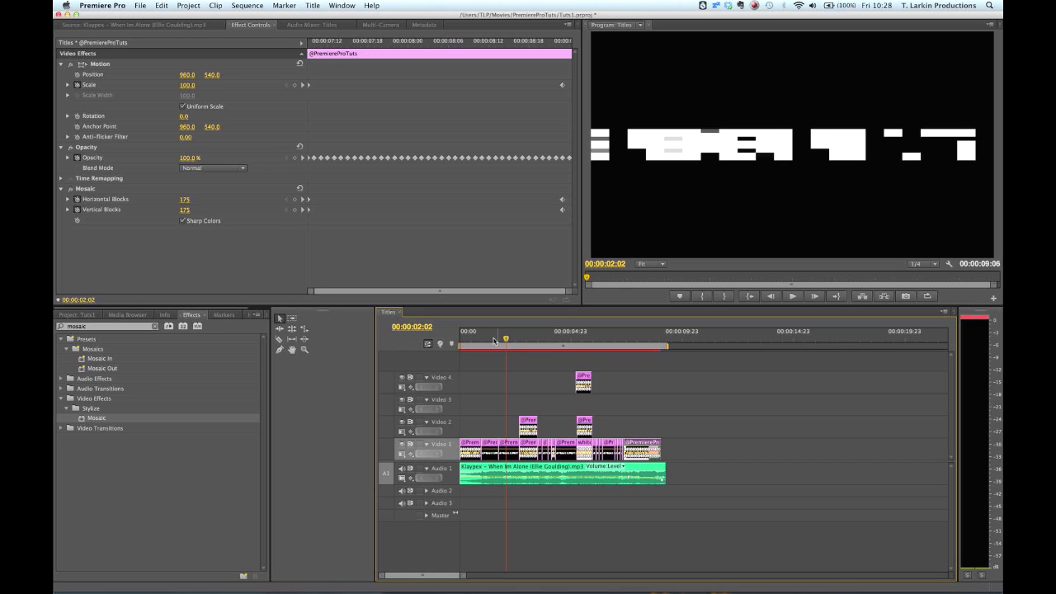
click(491, 339)
drag(490, 339, 482, 339)
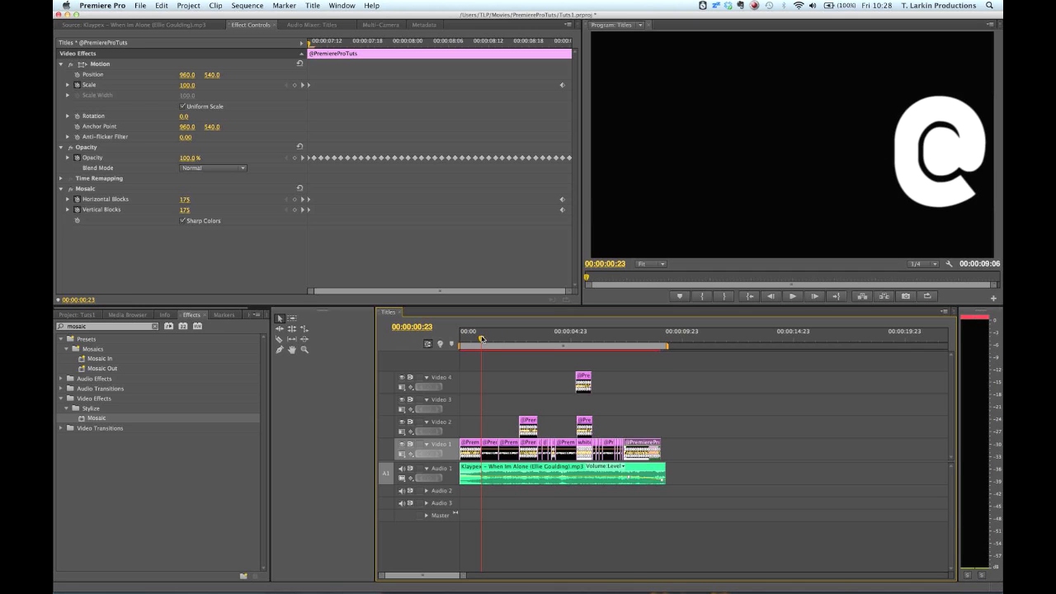
mouse_move(680, 589)
mouse_move(610, 587)
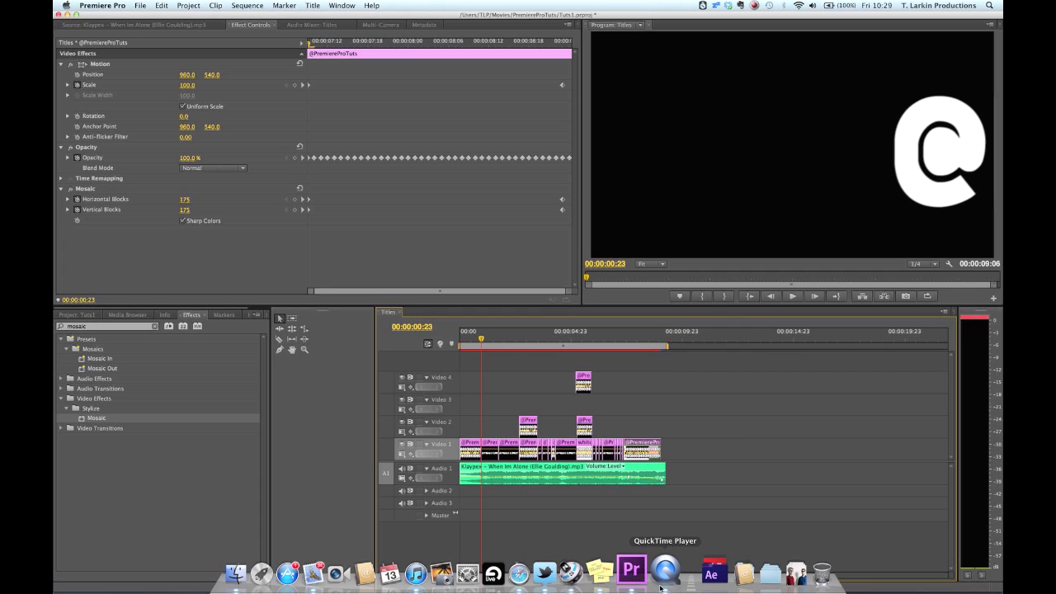